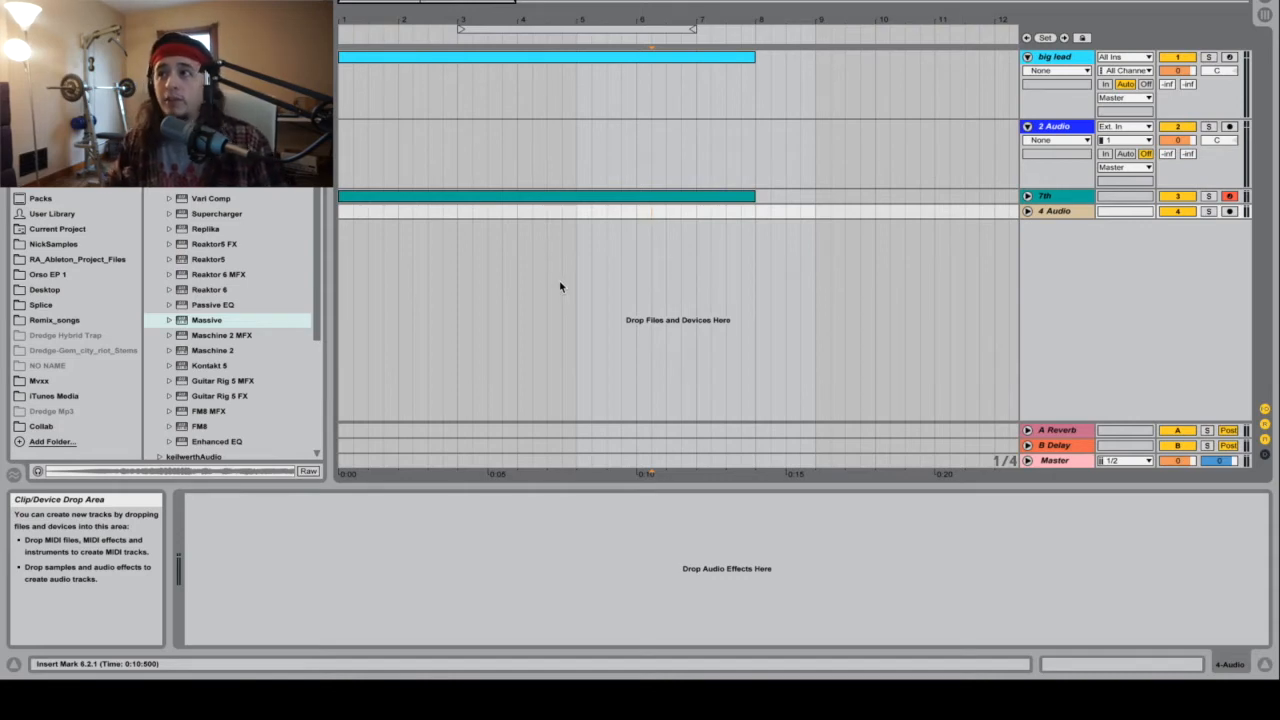
Step: Open the big lead track's MIDI clip and add a C#3 note at the start of bar 1
left_click(1055, 57)
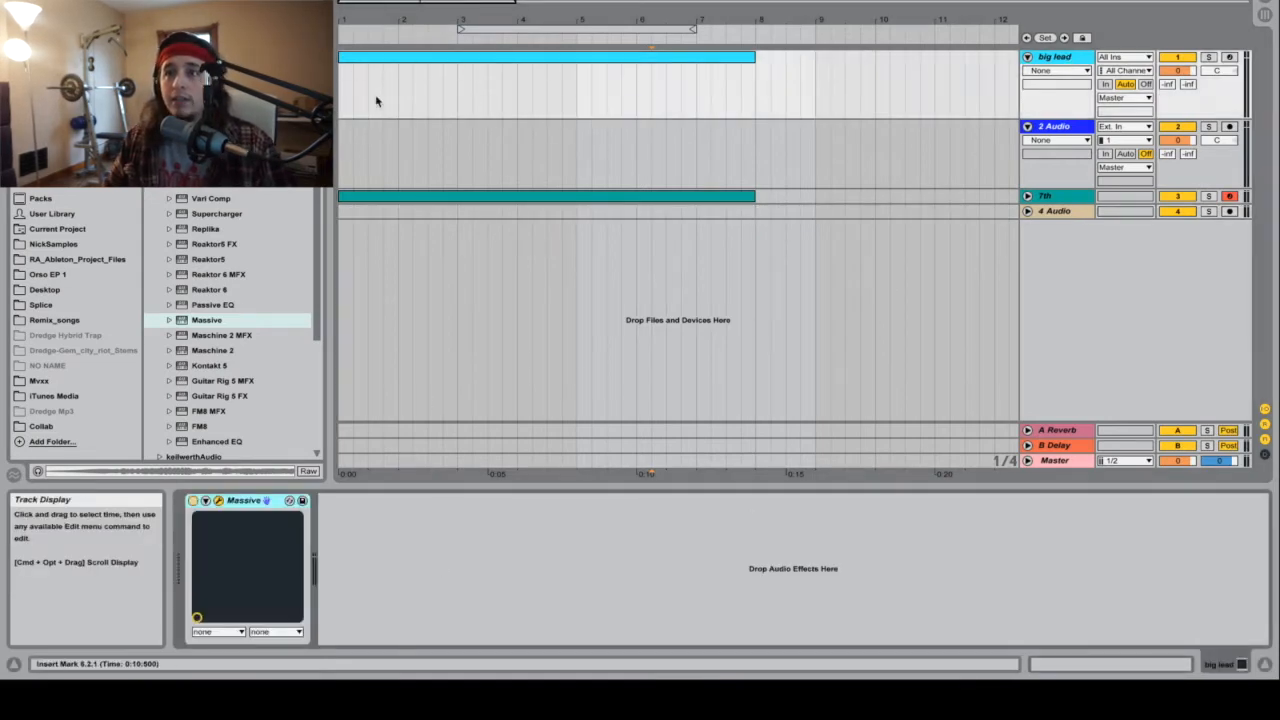
left_click(714, 58)
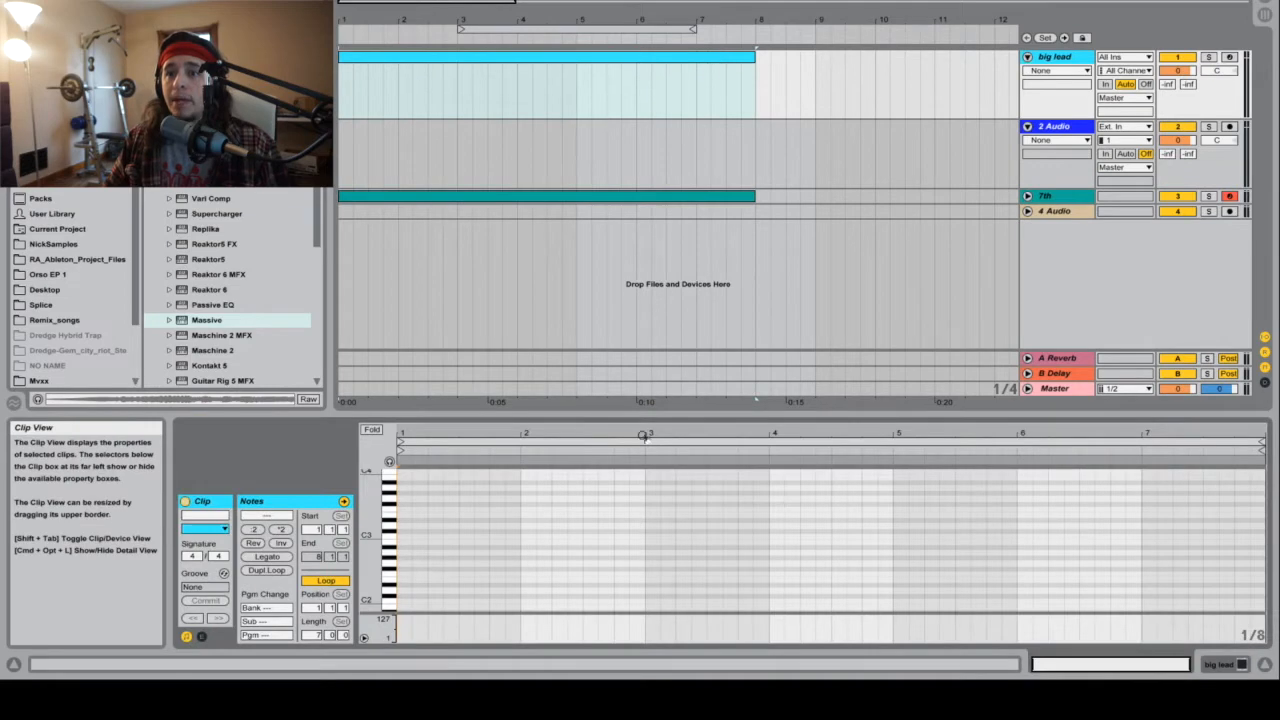
double_click(1062, 57)
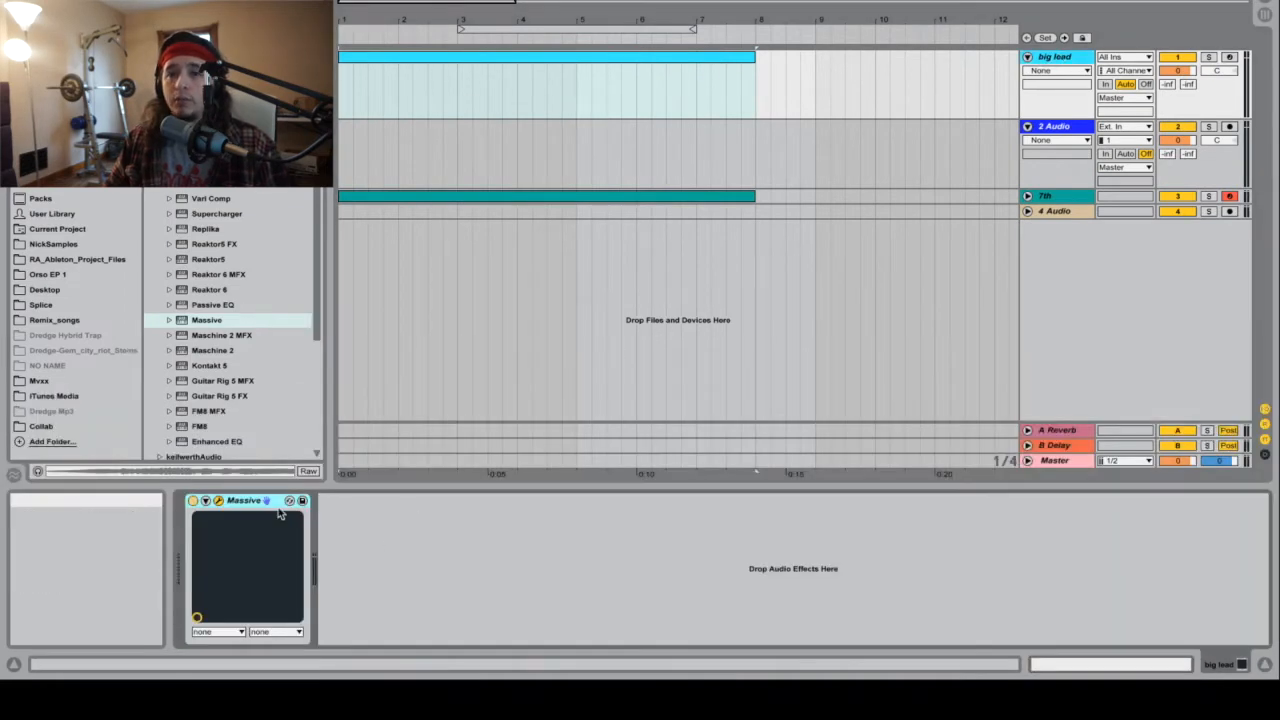
left_click(560, 62)
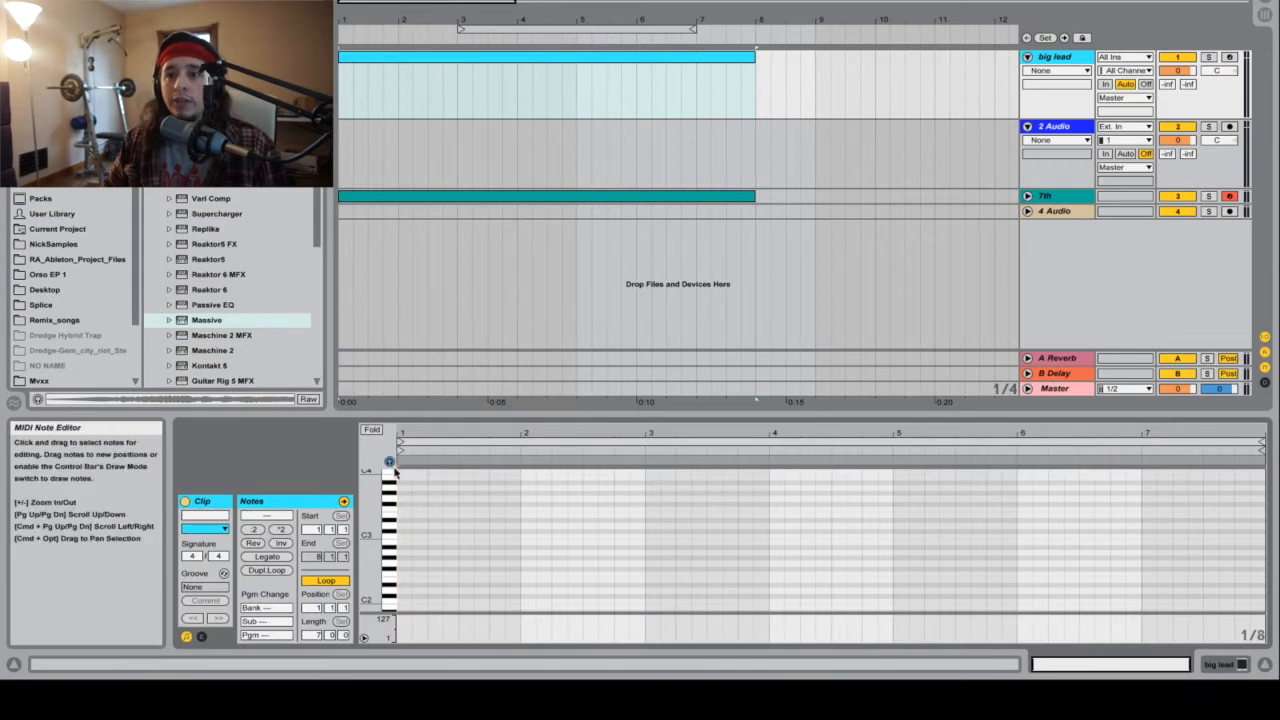
double_click(405, 530)
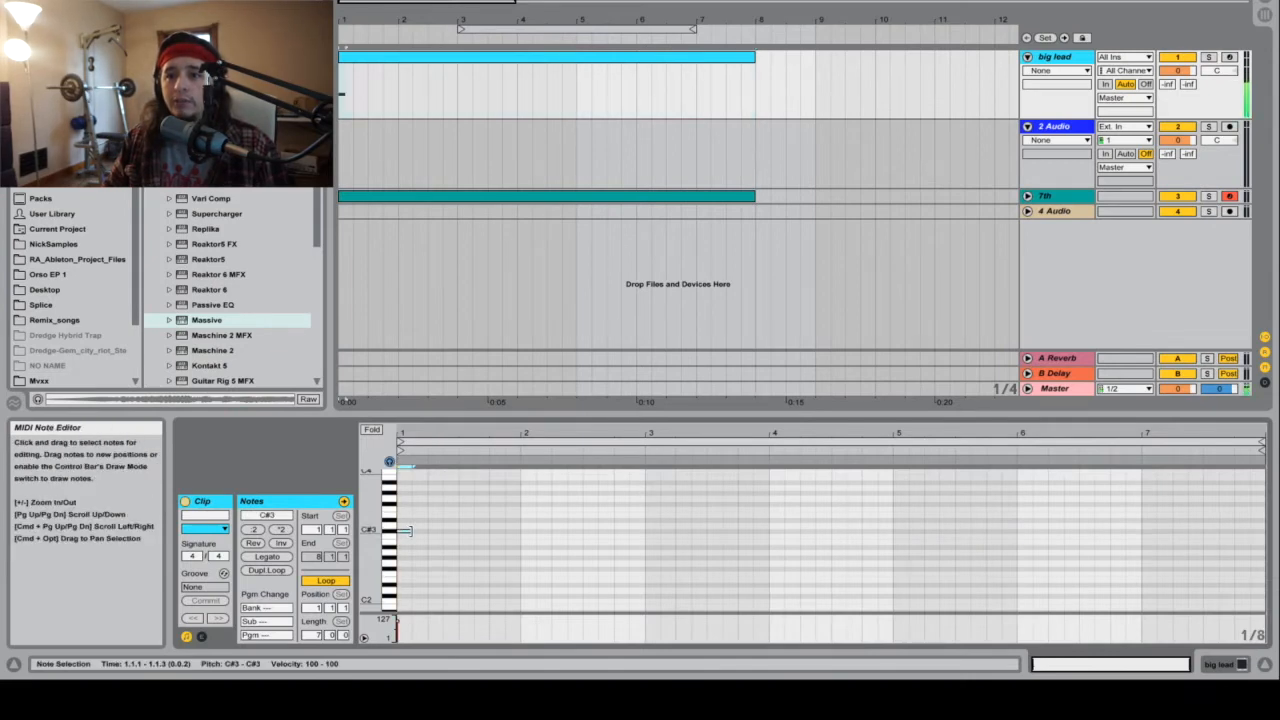
Step: Set the volume of the big lead, 2 Audio, 7th and 4 Audio tracks to -6 dB, leaving the 7th and 4 Audio tracks folded
left_click(1190, 72)
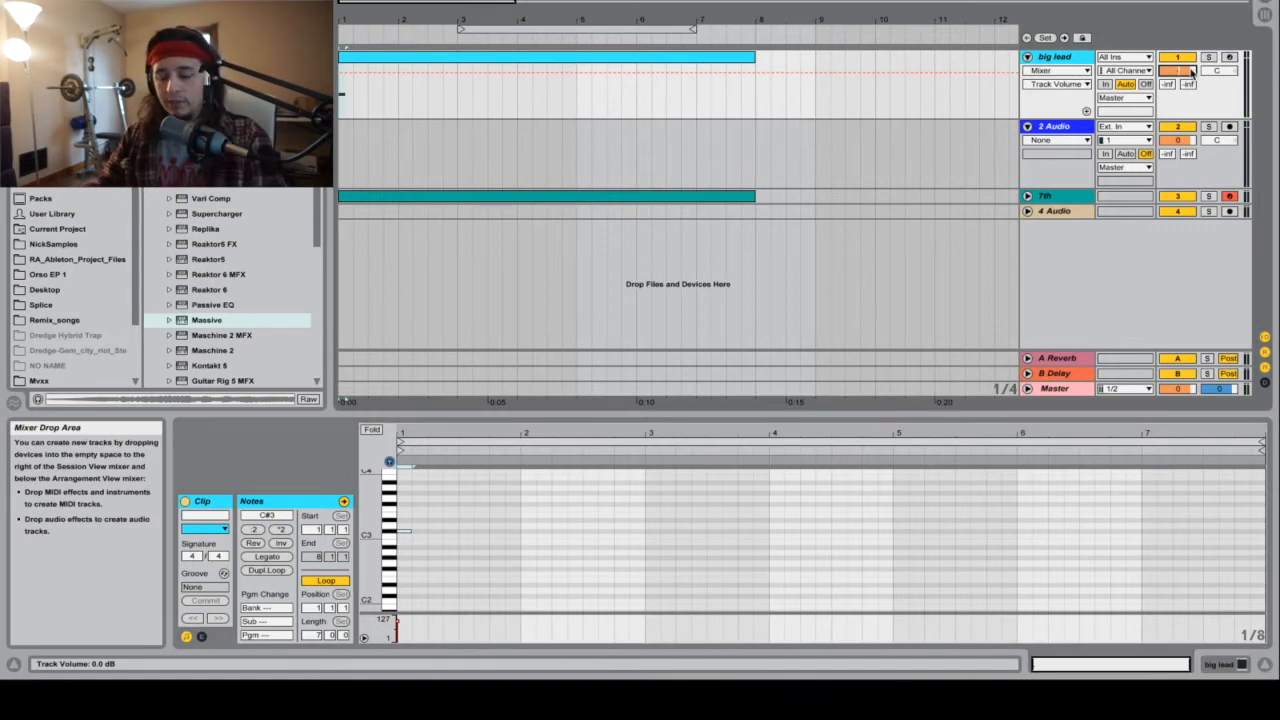
left_click(1184, 143)
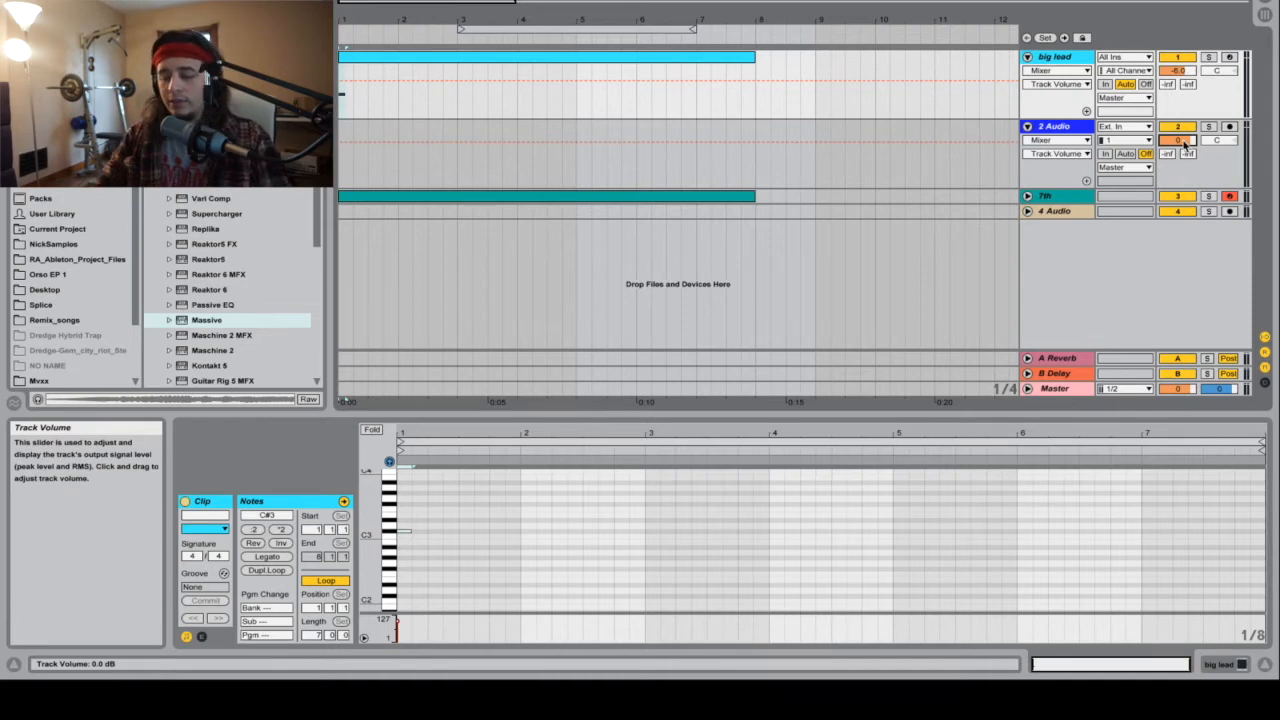
left_click(1027, 196)
left_click(1027, 265)
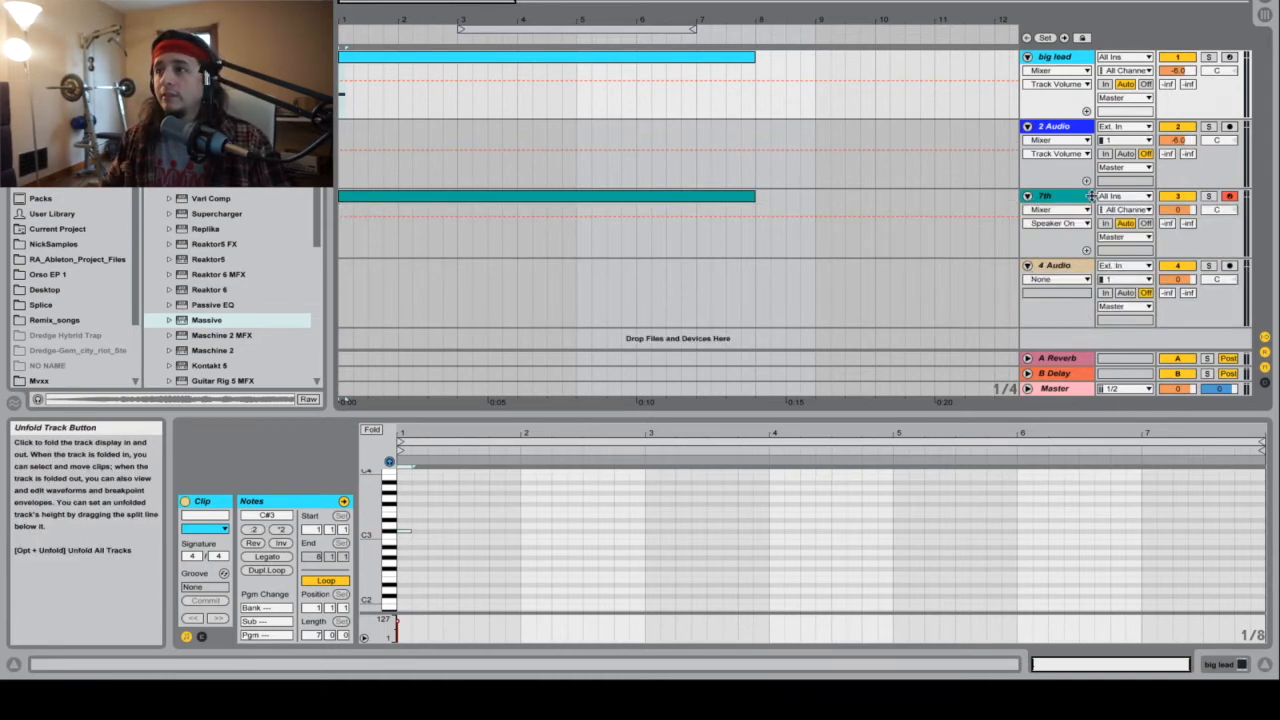
left_click(1085, 198)
left_click(1077, 266)
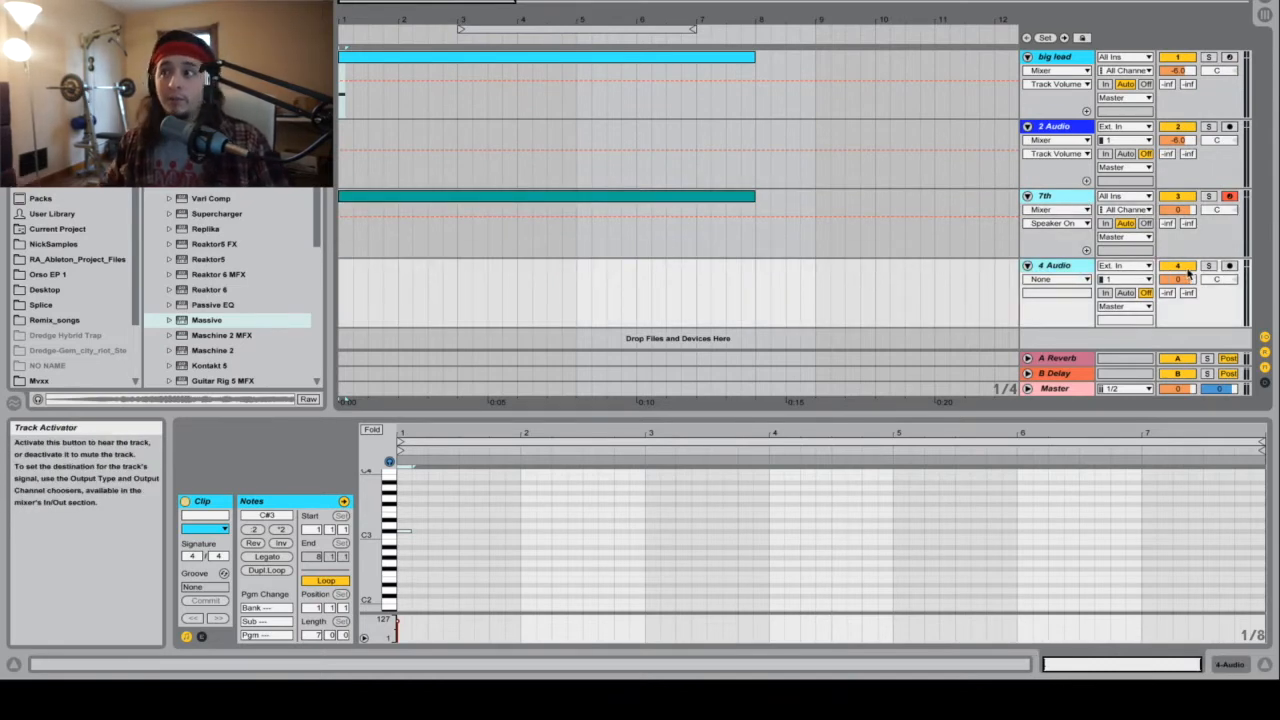
left_click_drag(1190, 211, 1189, 210)
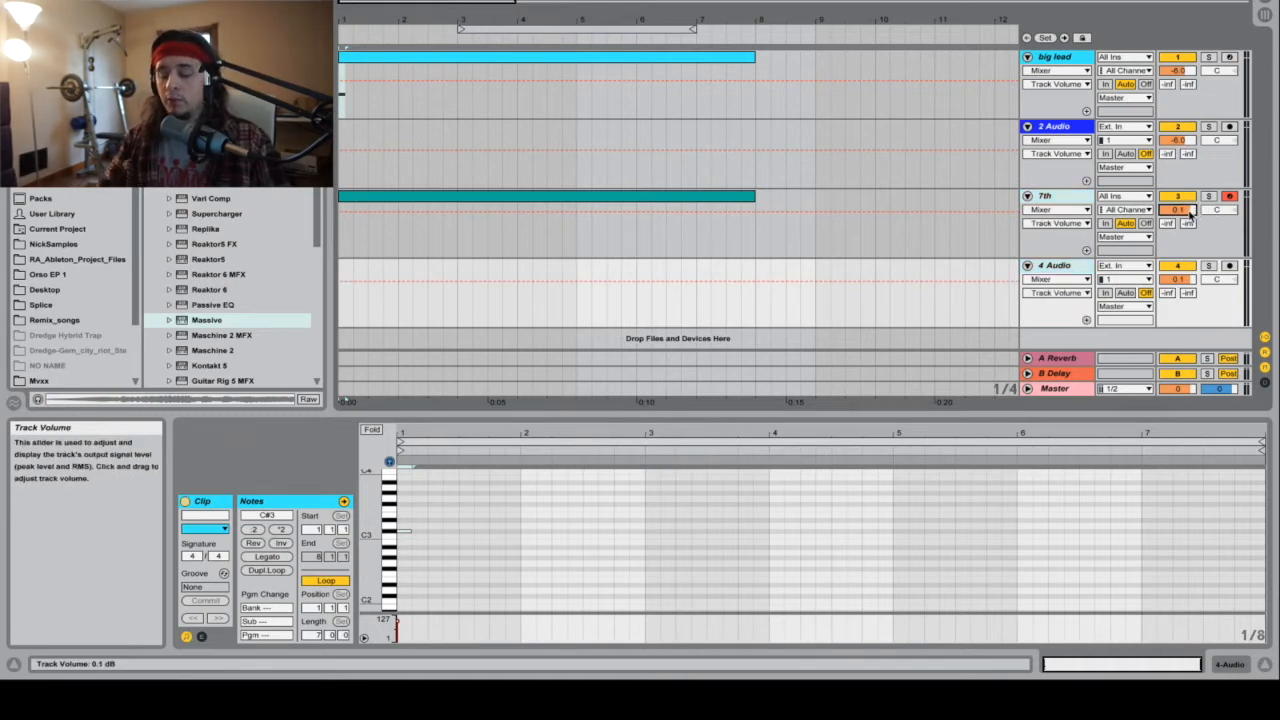
type("-6")
key("Return")
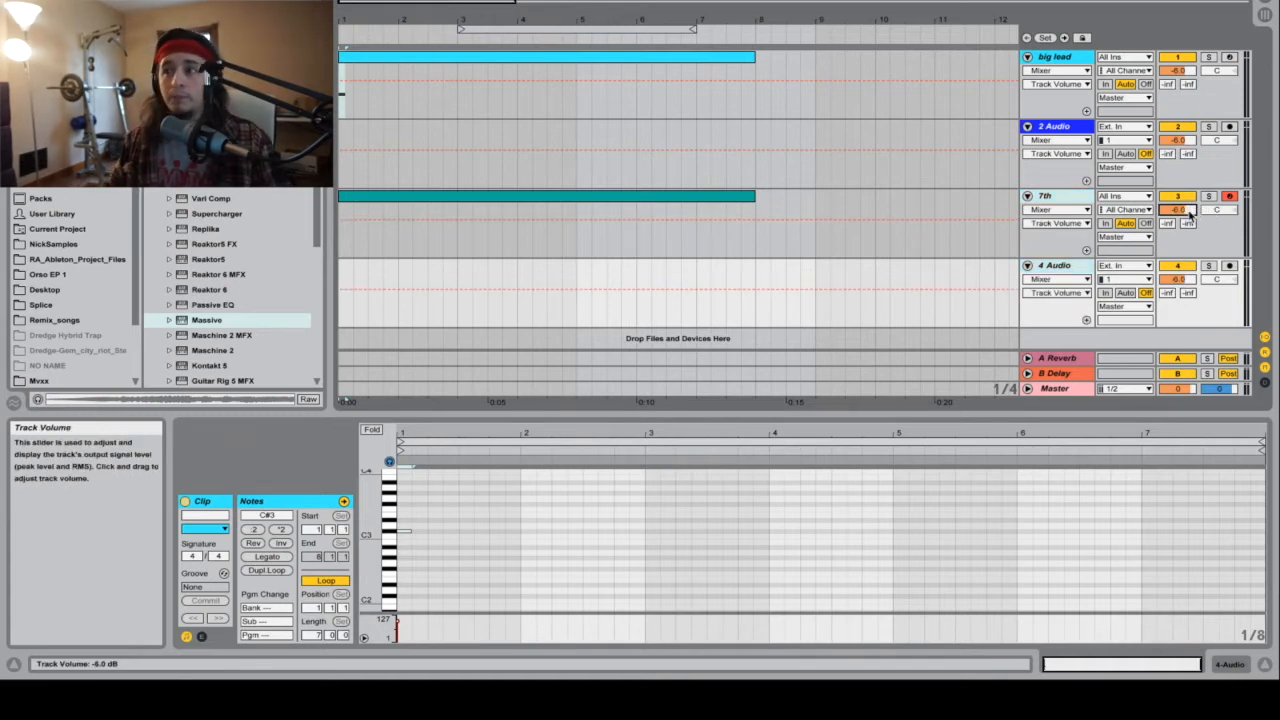
left_click(1027, 196)
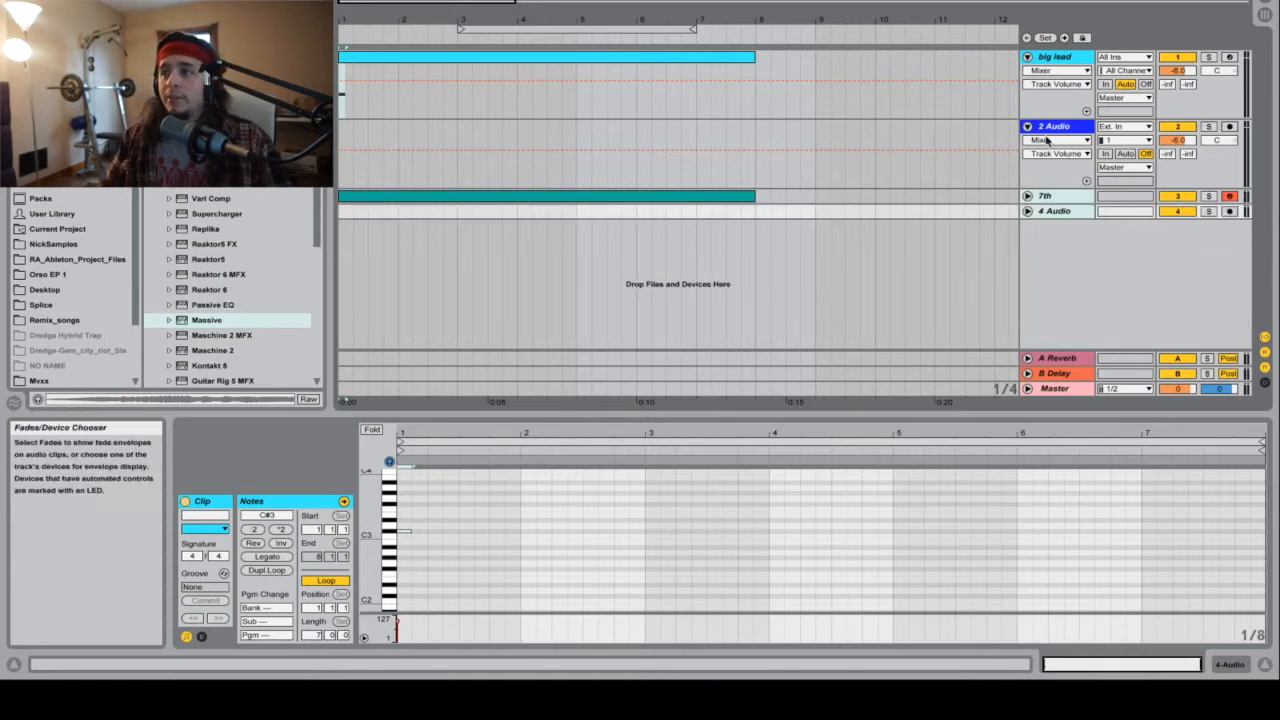
Step: Lengthen the C#3 note in the big lead clip to one full bar, ending at bar 2
left_click(618, 57)
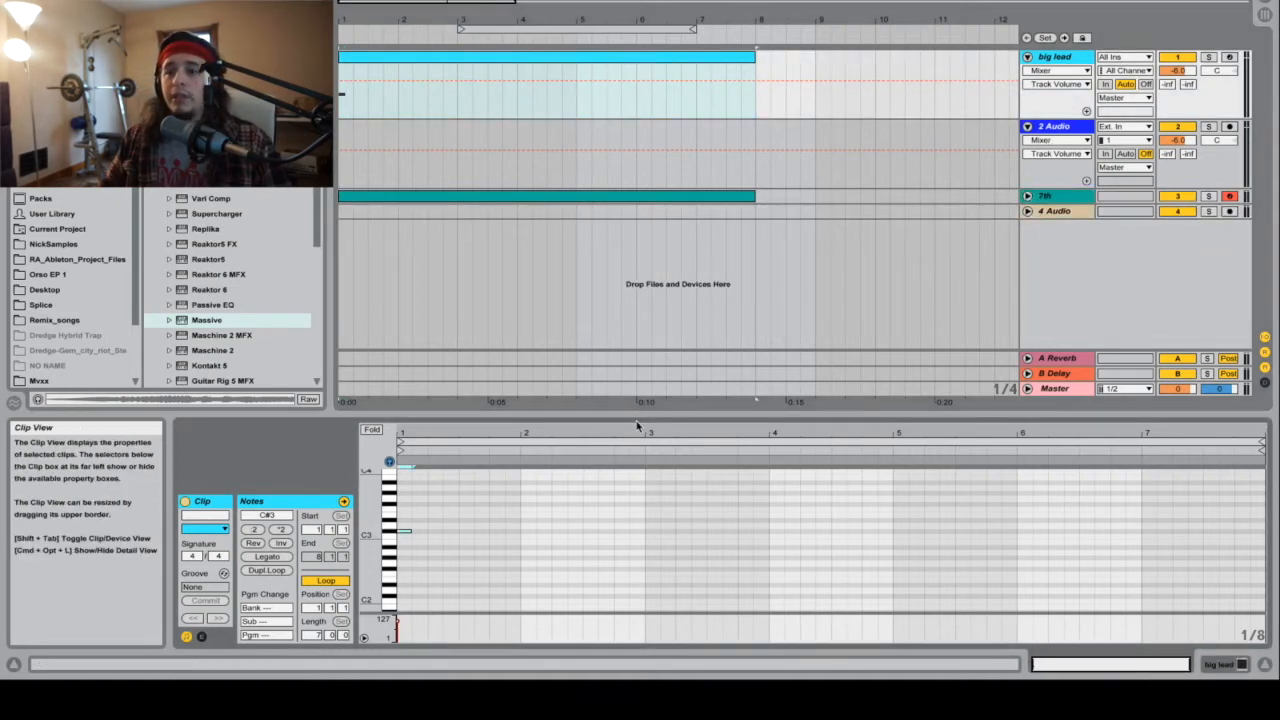
left_click_drag(408, 512, 410, 545)
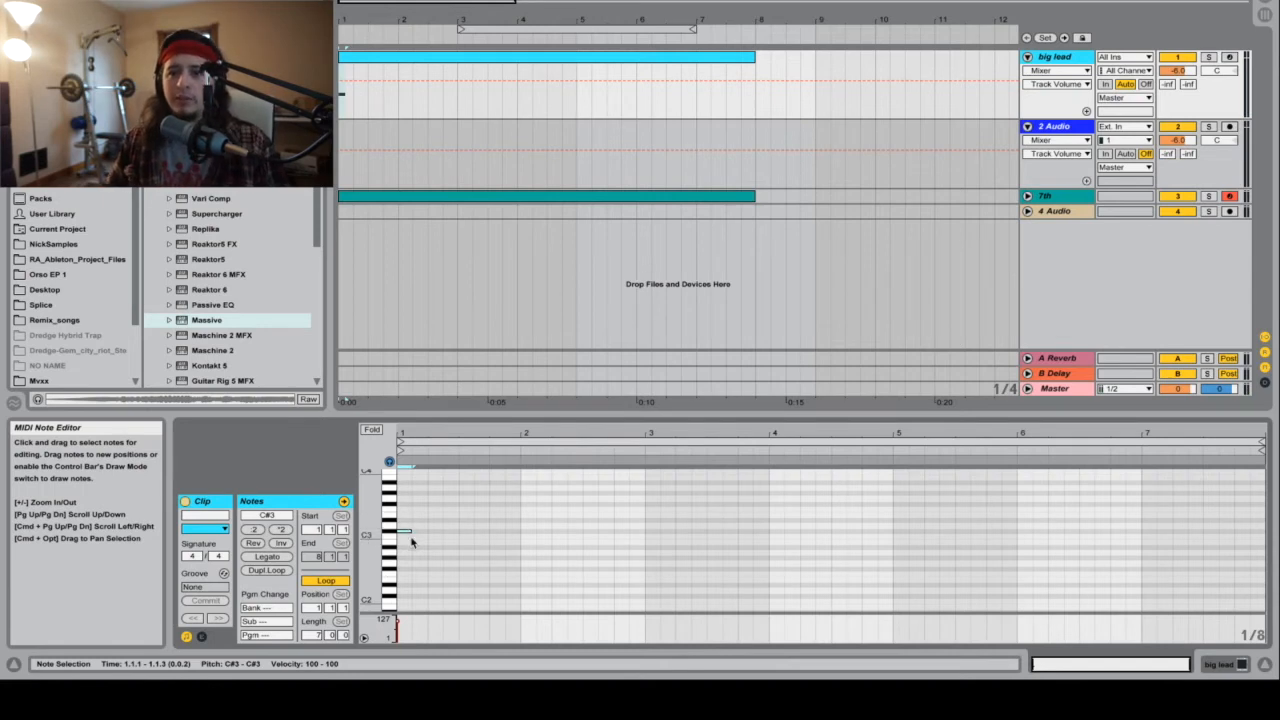
left_click_drag(411, 531, 520, 528)
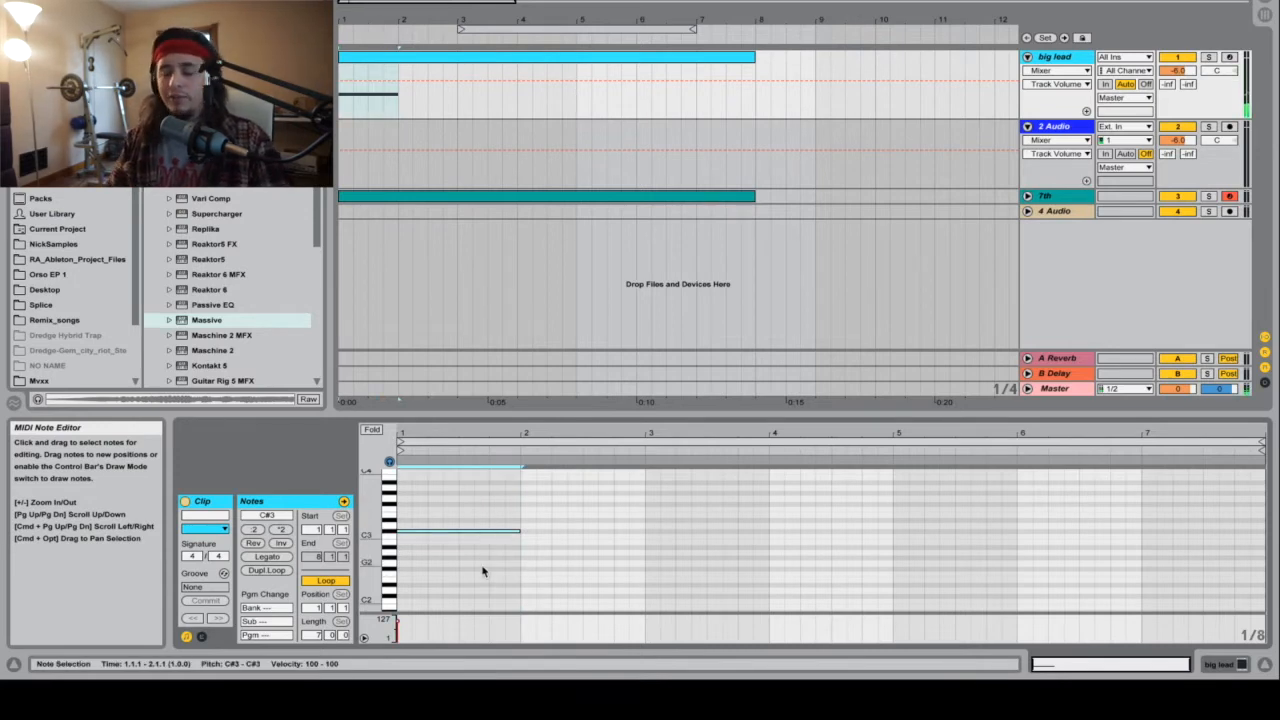
Step: Transpose the big lead note to F2 and extend it to the end of the clip at bar 8
key("shift+Down")
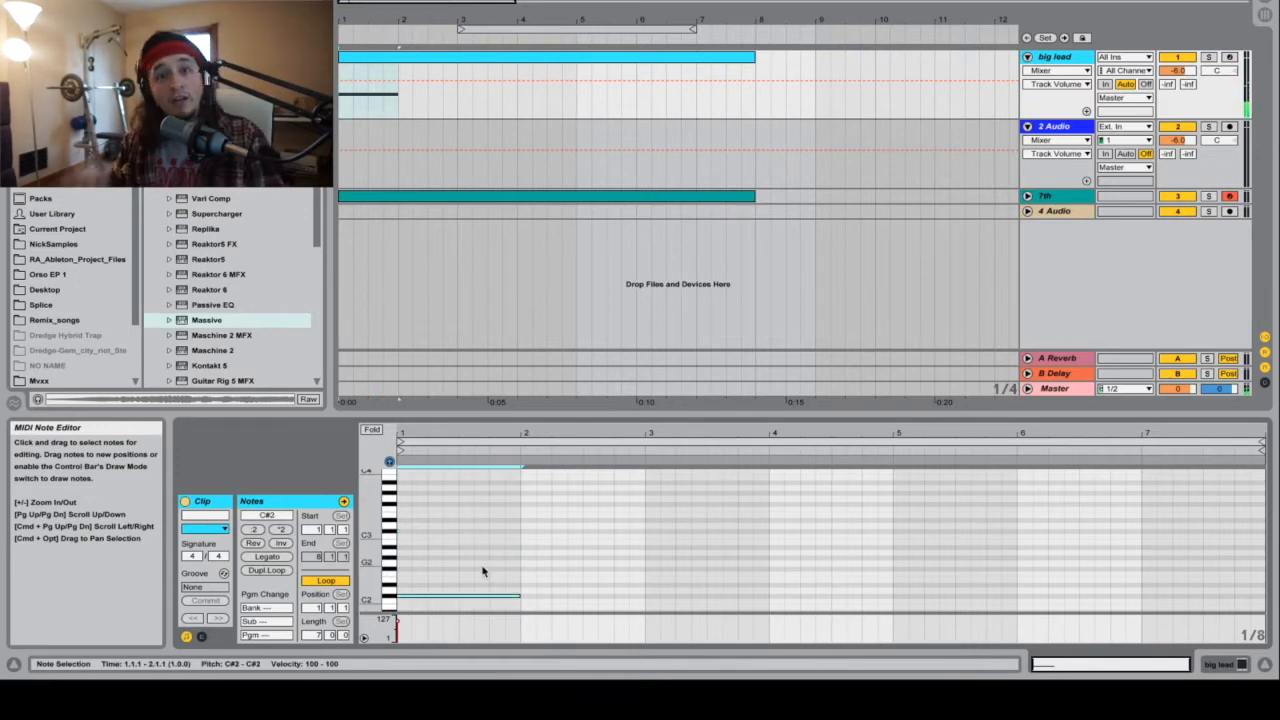
key("shift+Up")
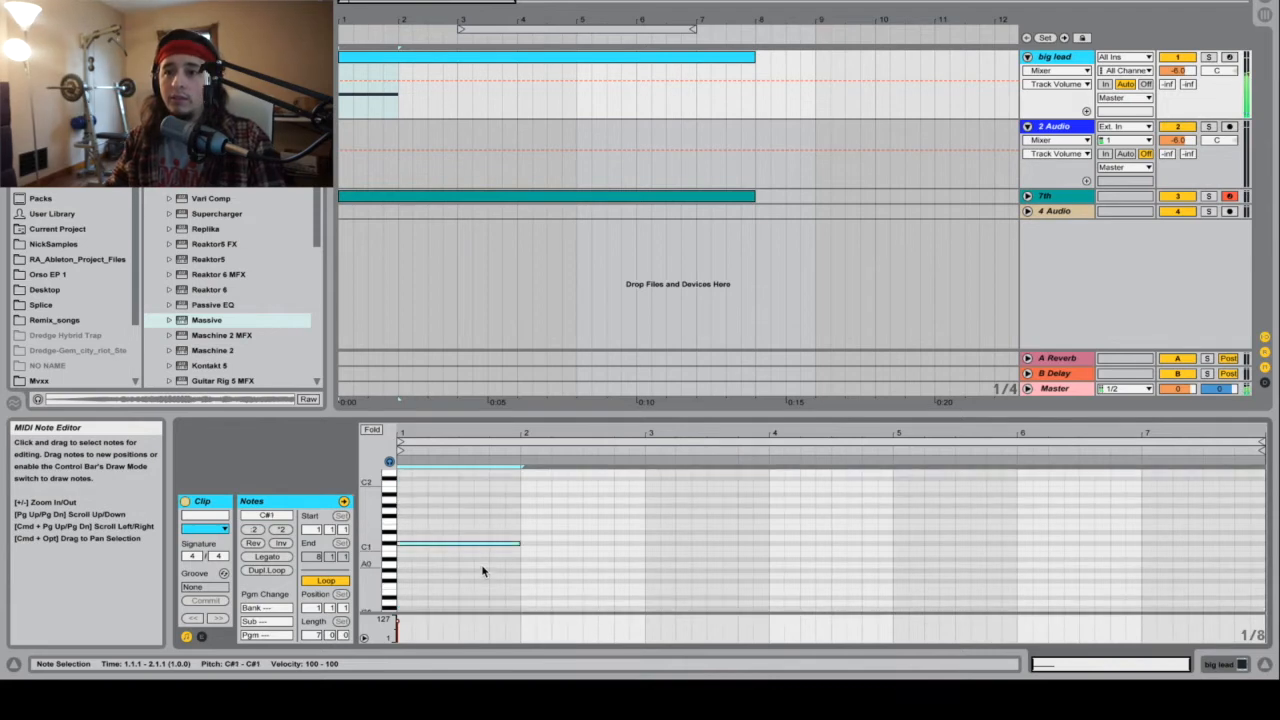
key("shift+Down")
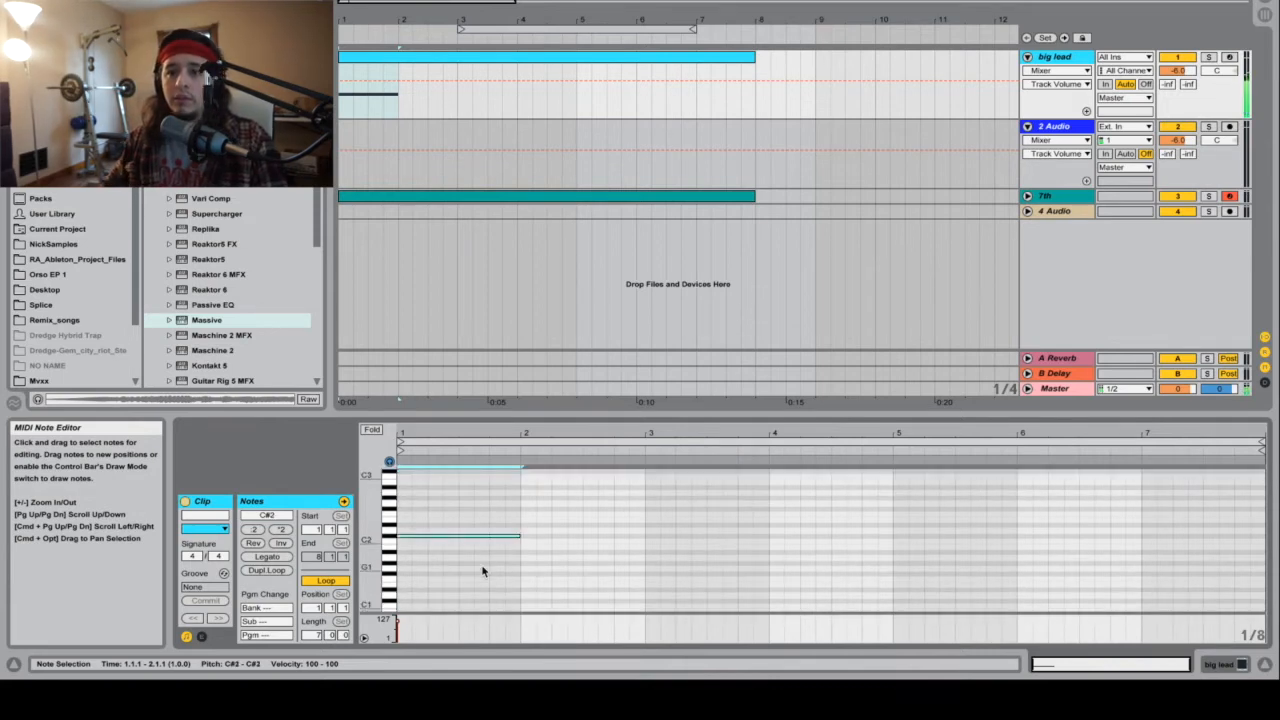
key("Up")
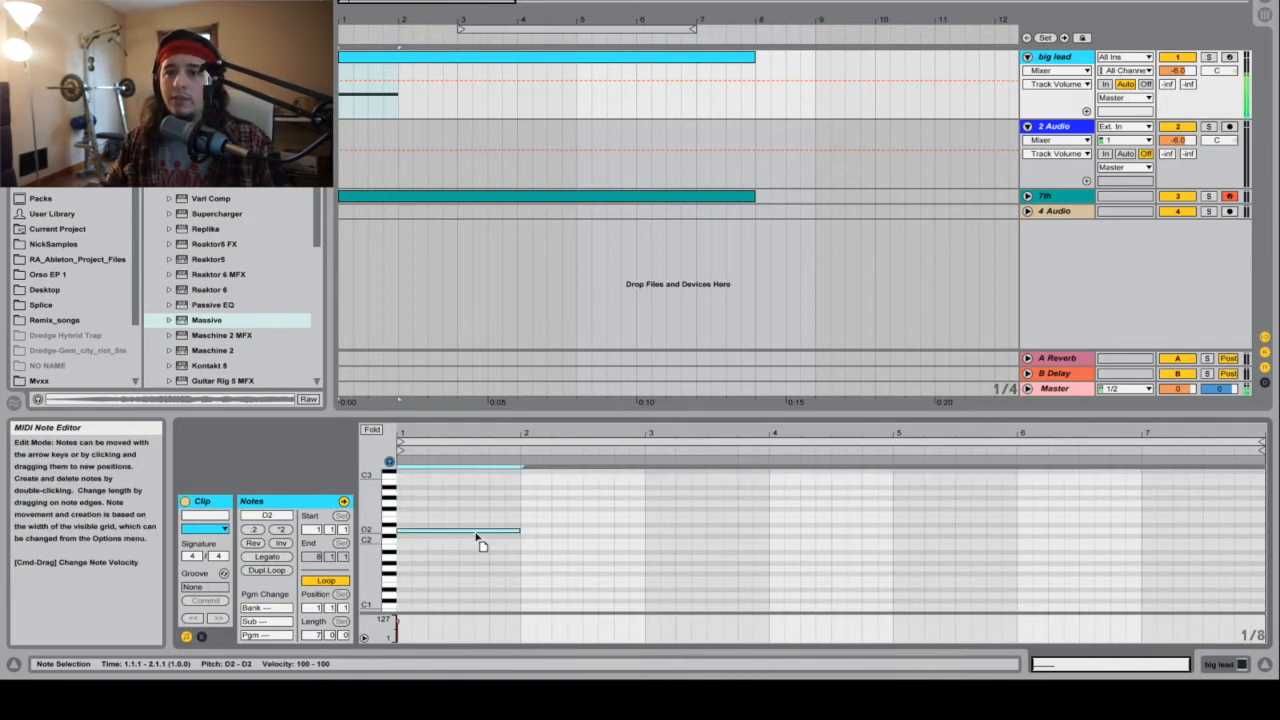
left_click_drag(370, 519, 437, 523)
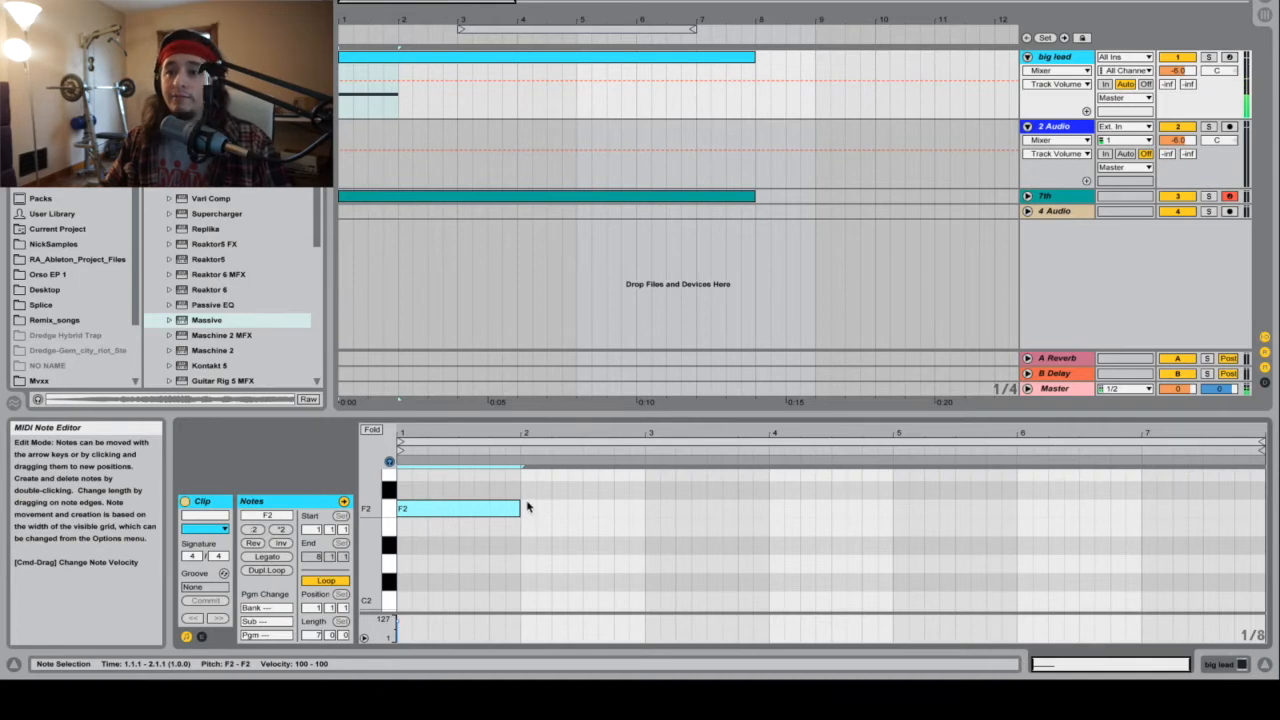
left_click_drag(519, 508, 1157, 508)
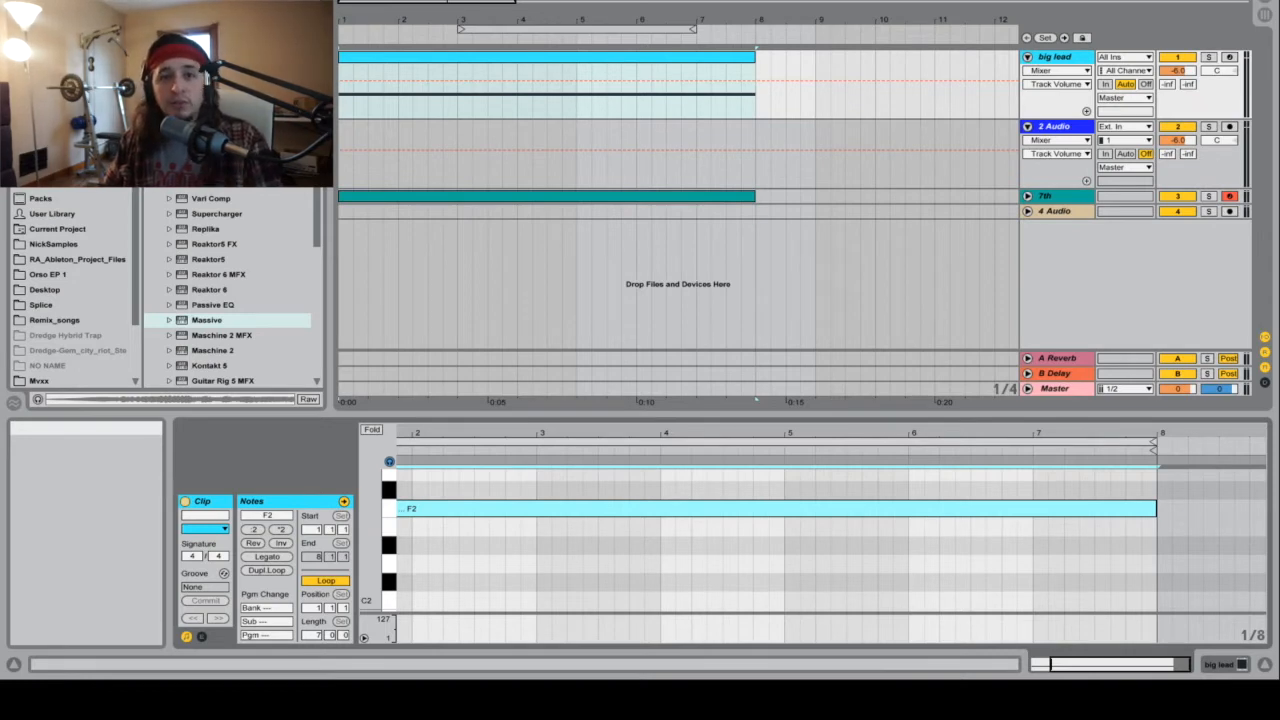
Step: Bring the big lead track's Massive window into view and show the OSC settings in its Synth view
left_click_drag(920, 679, 911, 62)
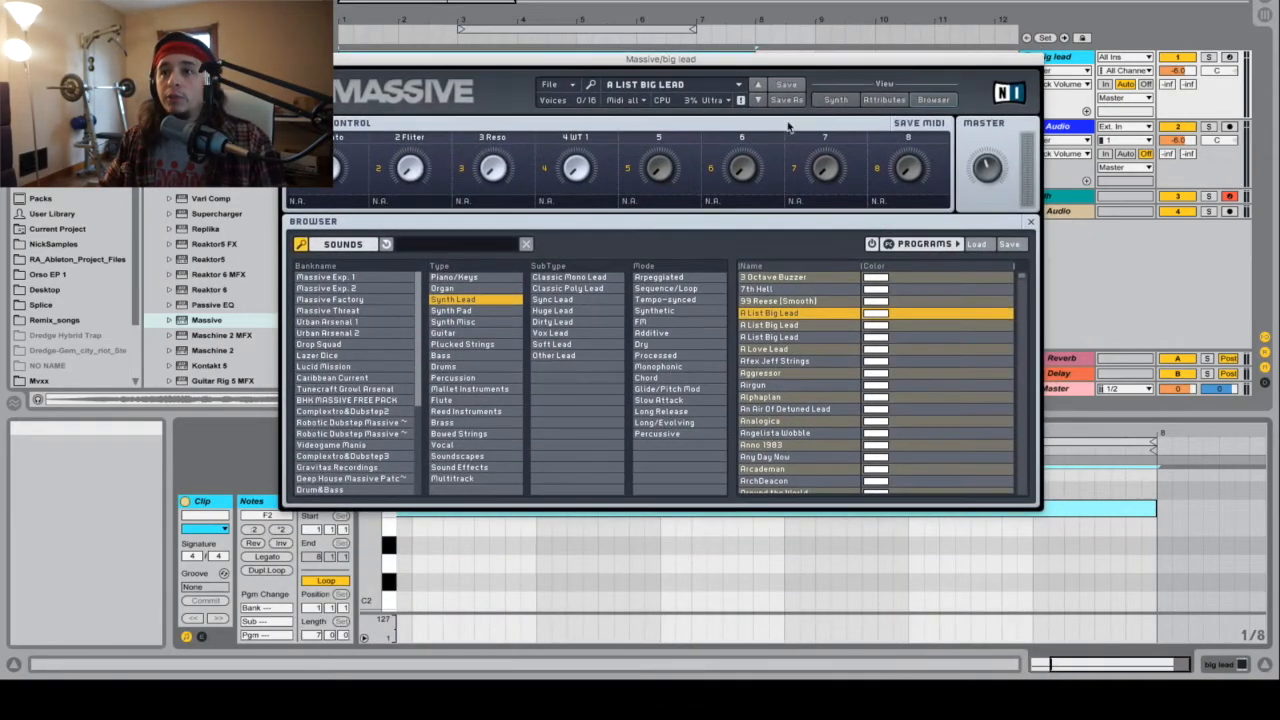
left_click(836, 101)
left_click(549, 319)
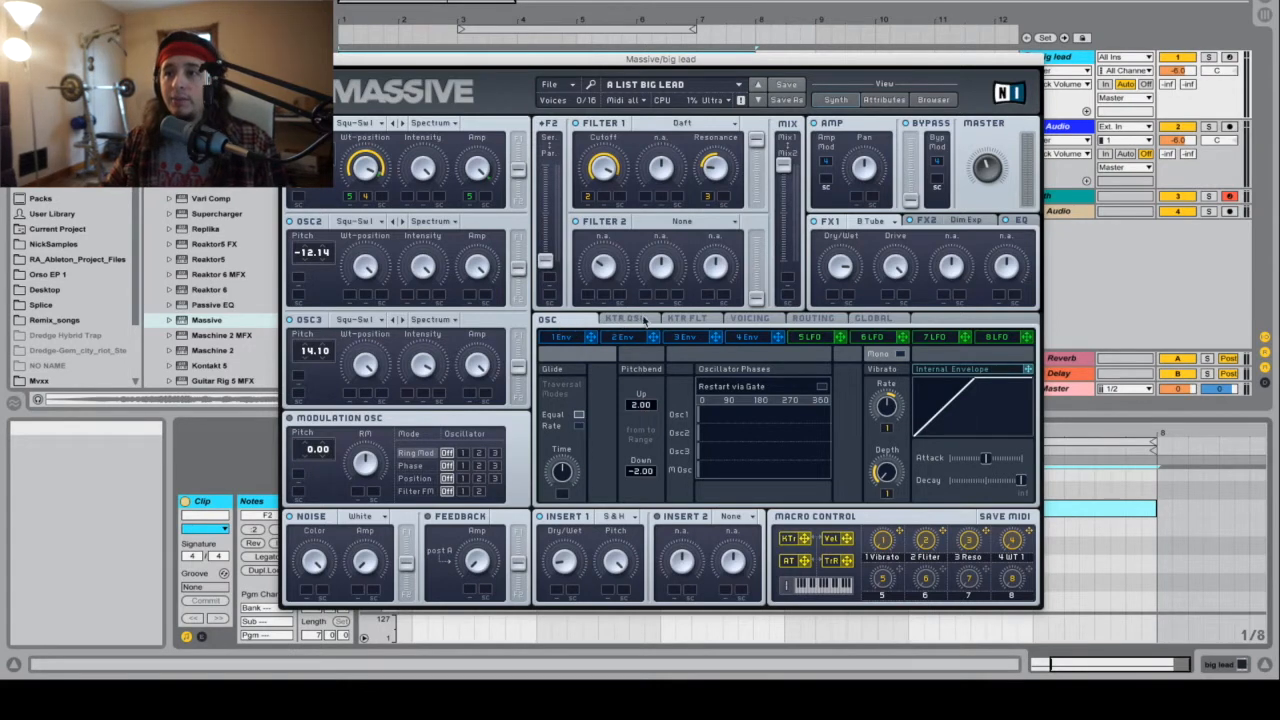
left_click(700, 320)
left_click(757, 320)
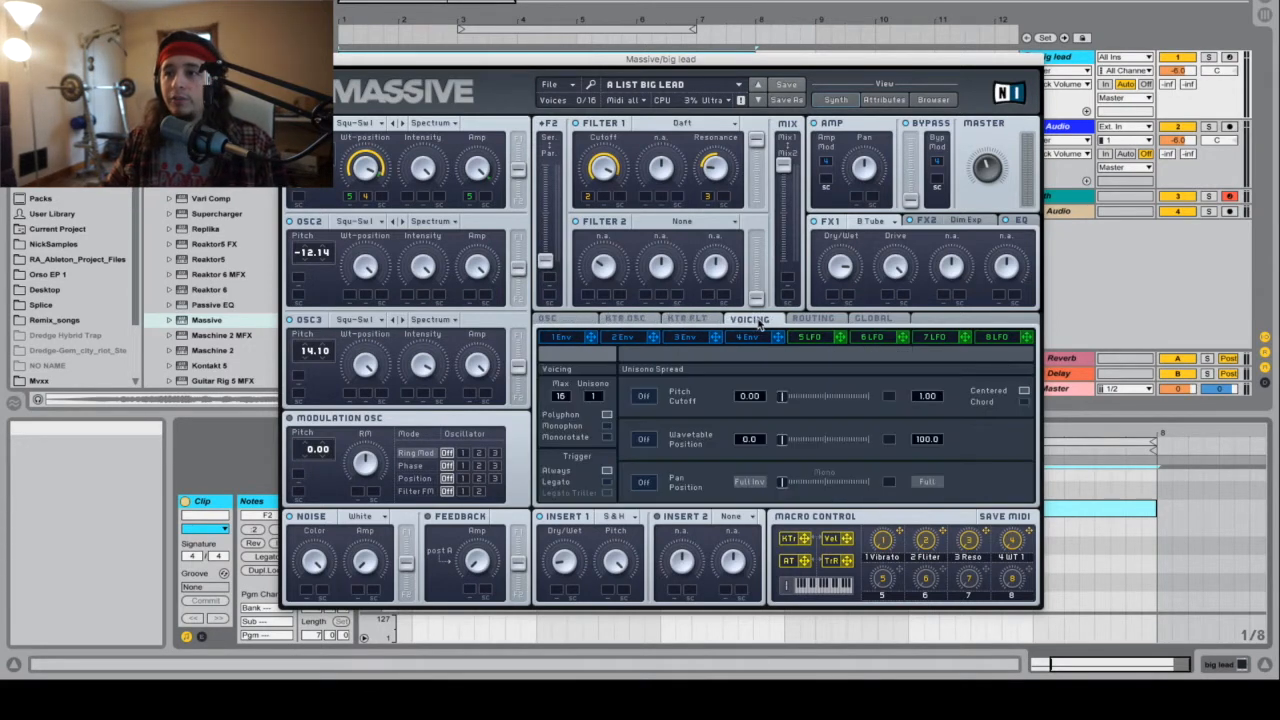
left_click(688, 320)
left_click(648, 320)
left_click(552, 318)
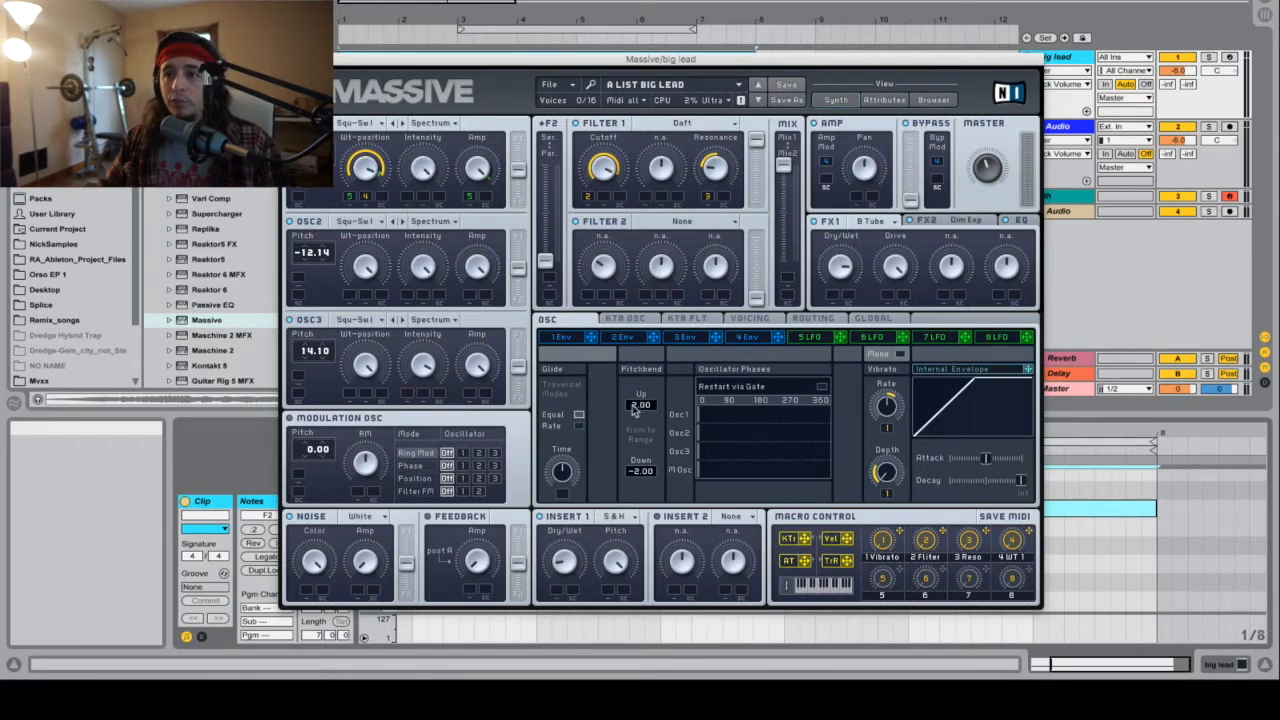
Step: Set Massive's pitchbend range to 24.00 up and -24.00 down, then move its window out of the way
left_click_drag(636, 408, 657, 254)
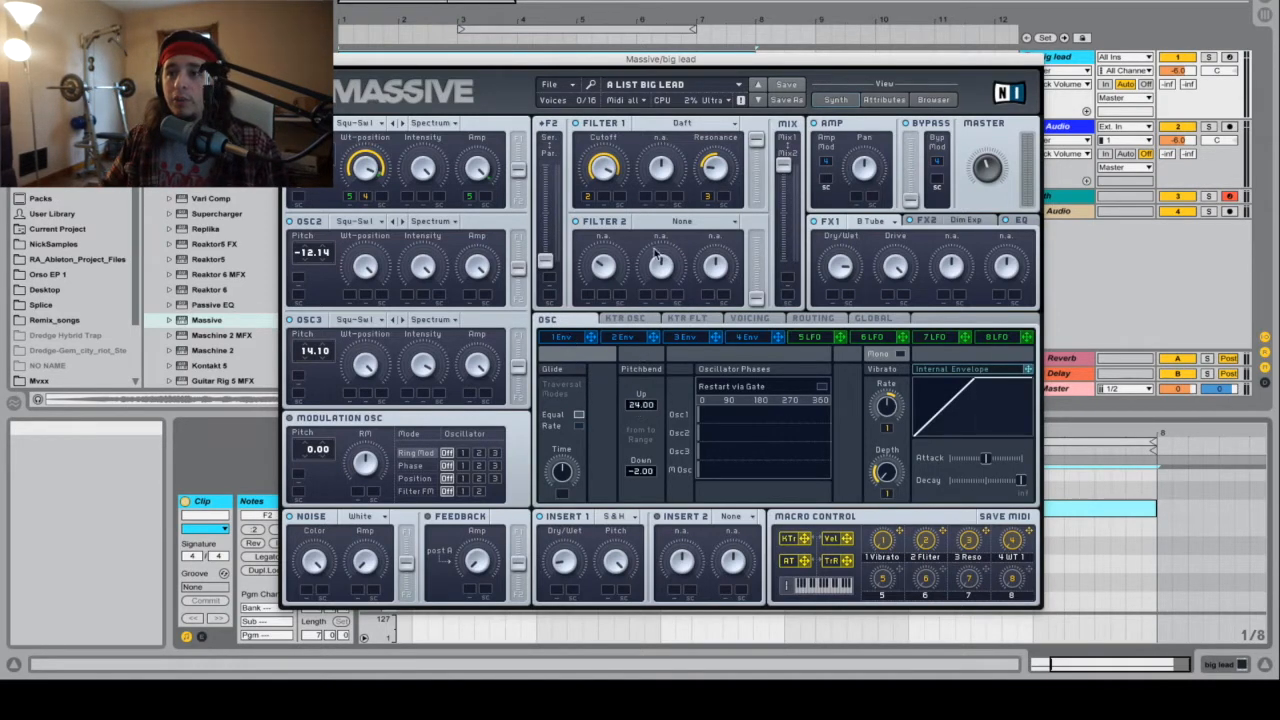
left_click_drag(634, 478, 638, 548)
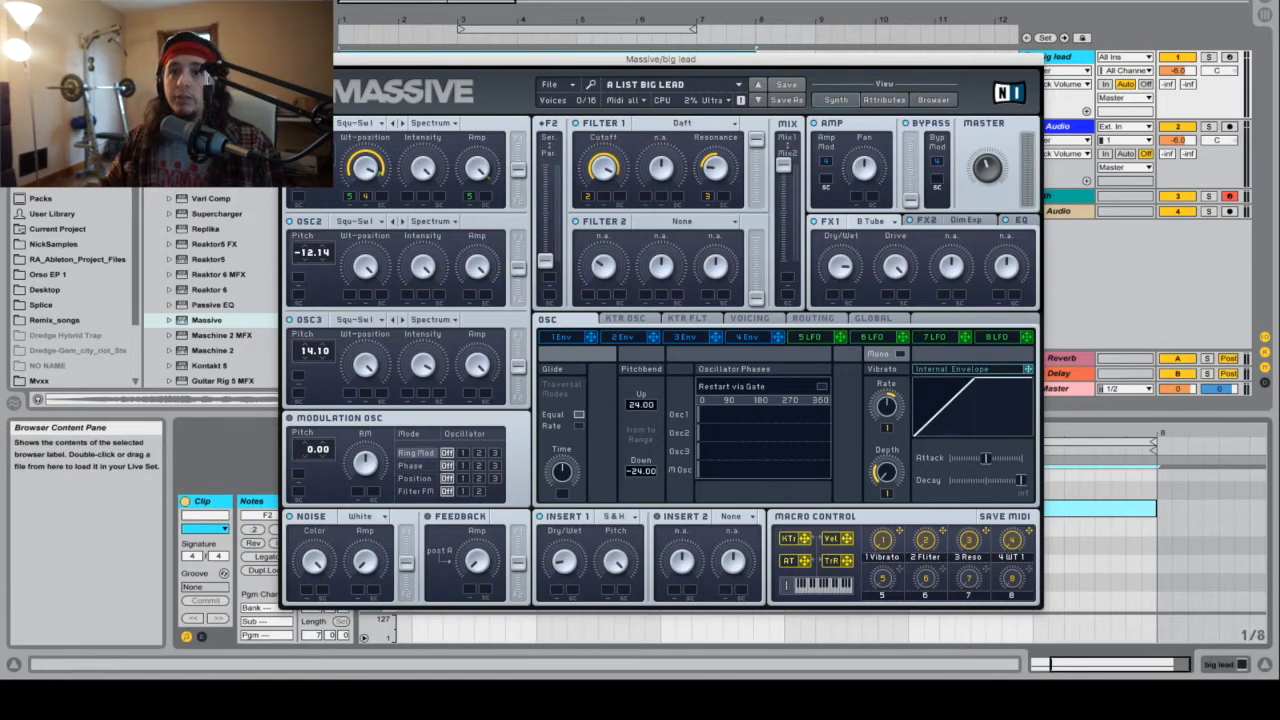
left_click_drag(362, 65, 363, 715)
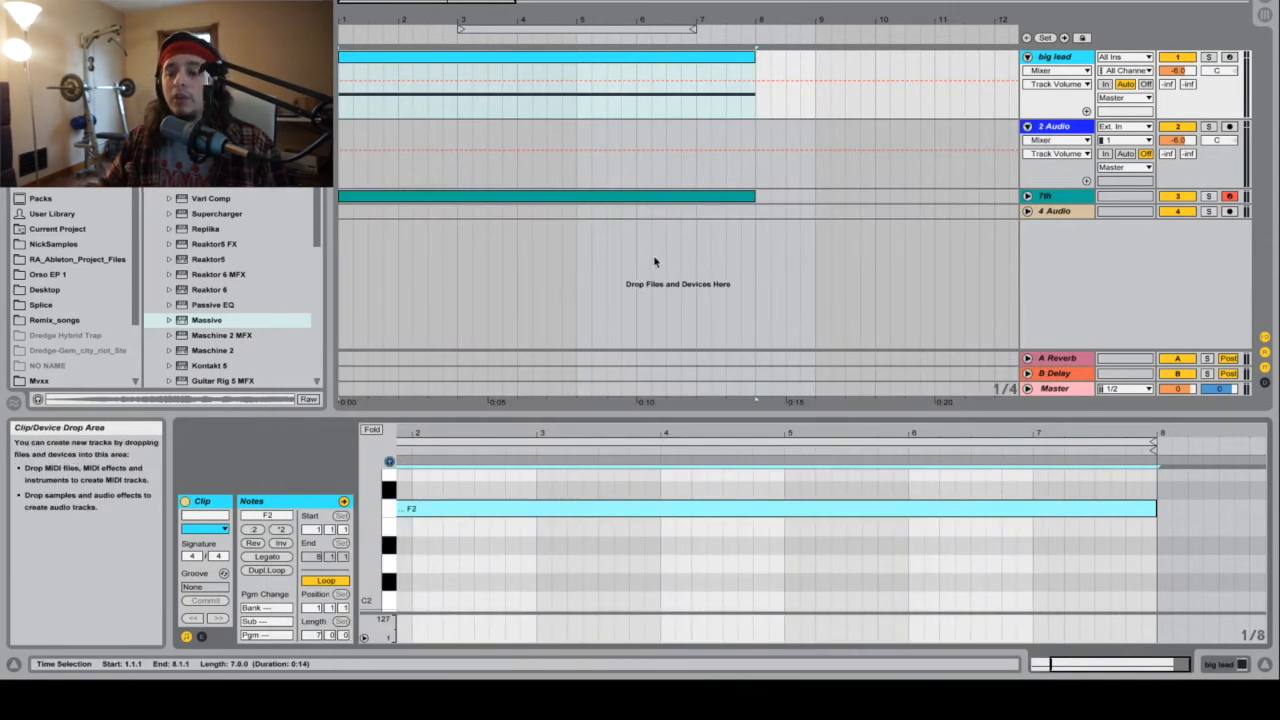
Step: Show the big lead clip's envelopes with the MIDI Ctrl Pitch Bend envelope, viewed from bar 1
left_click(575, 65)
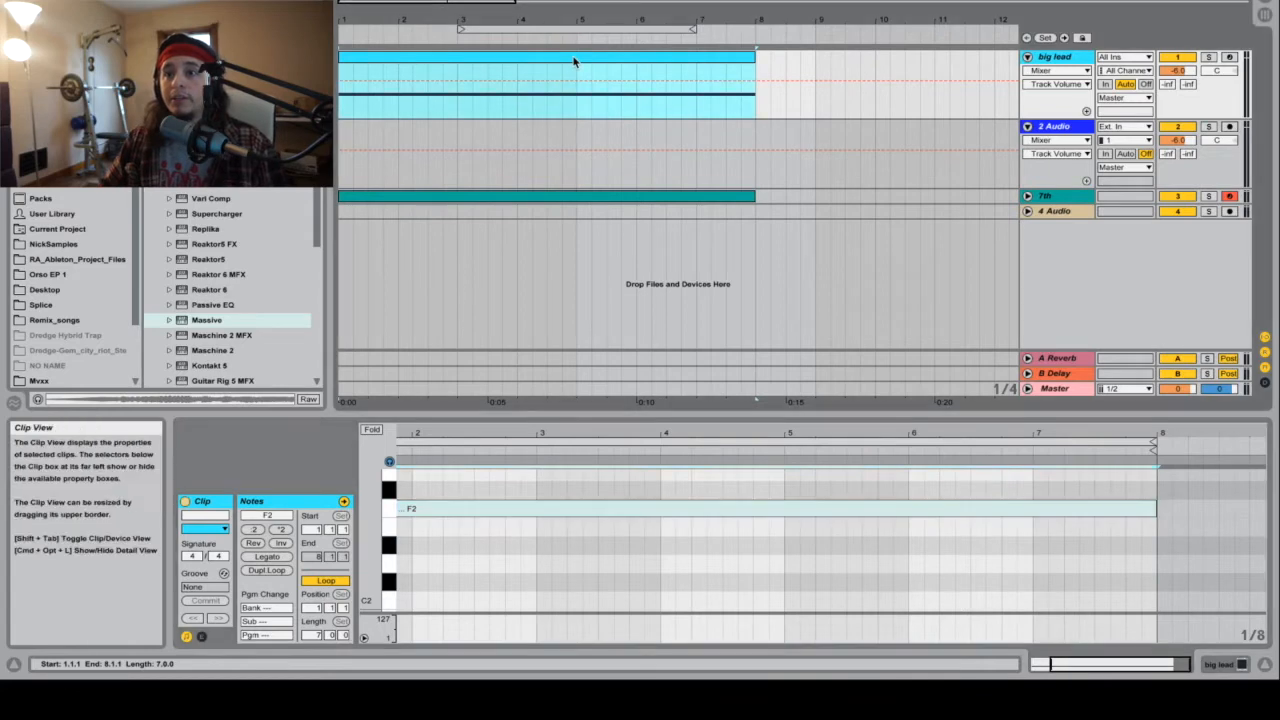
left_click(202, 638)
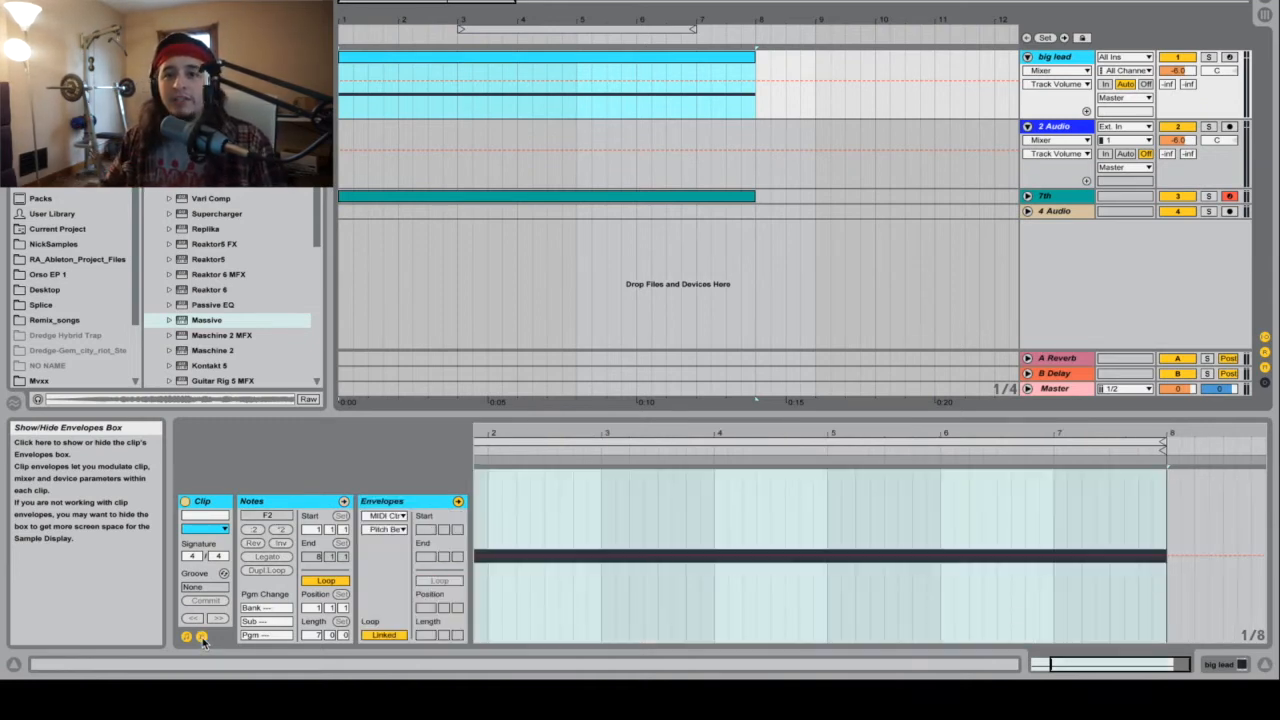
left_click(390, 529)
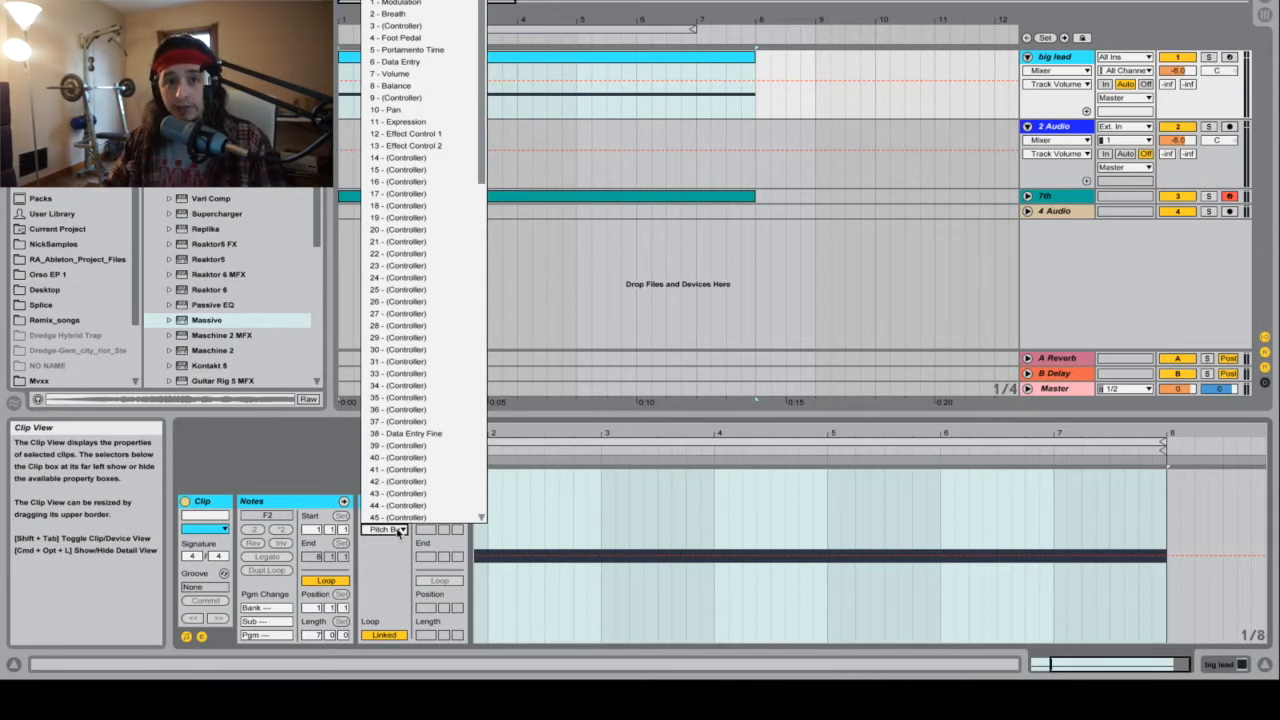
left_click(398, 528)
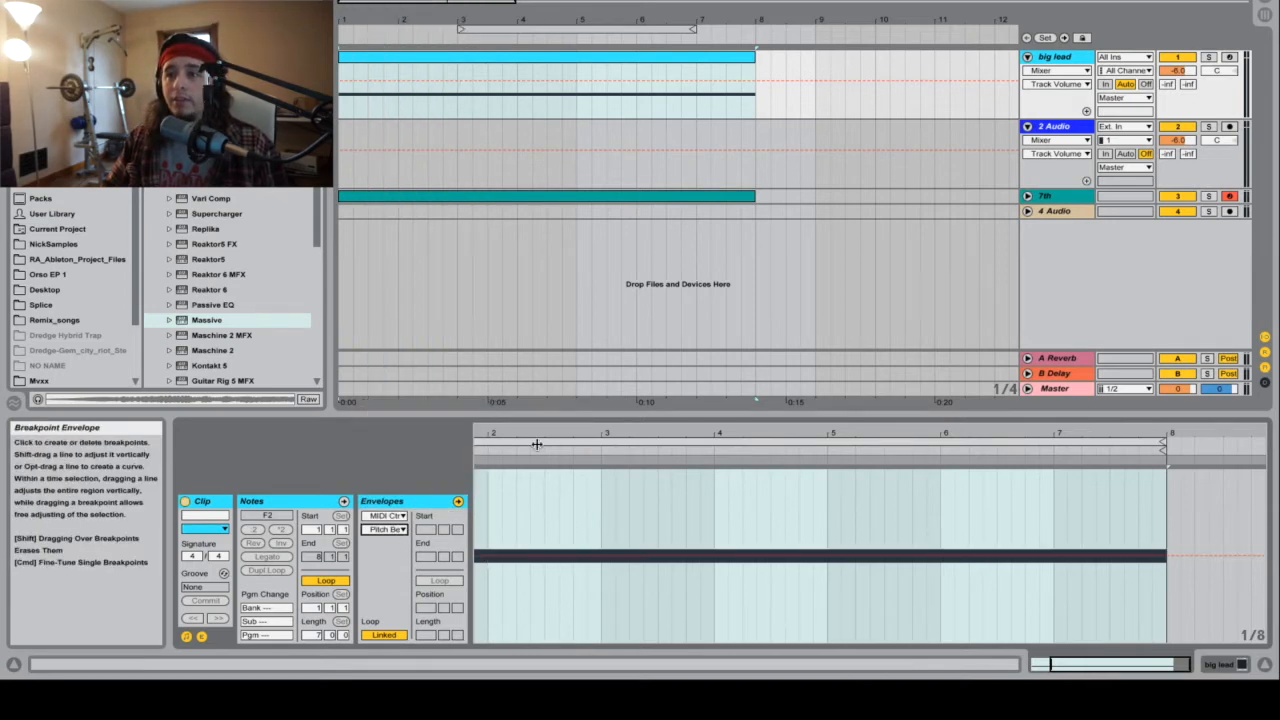
left_click_drag(535, 433, 634, 434)
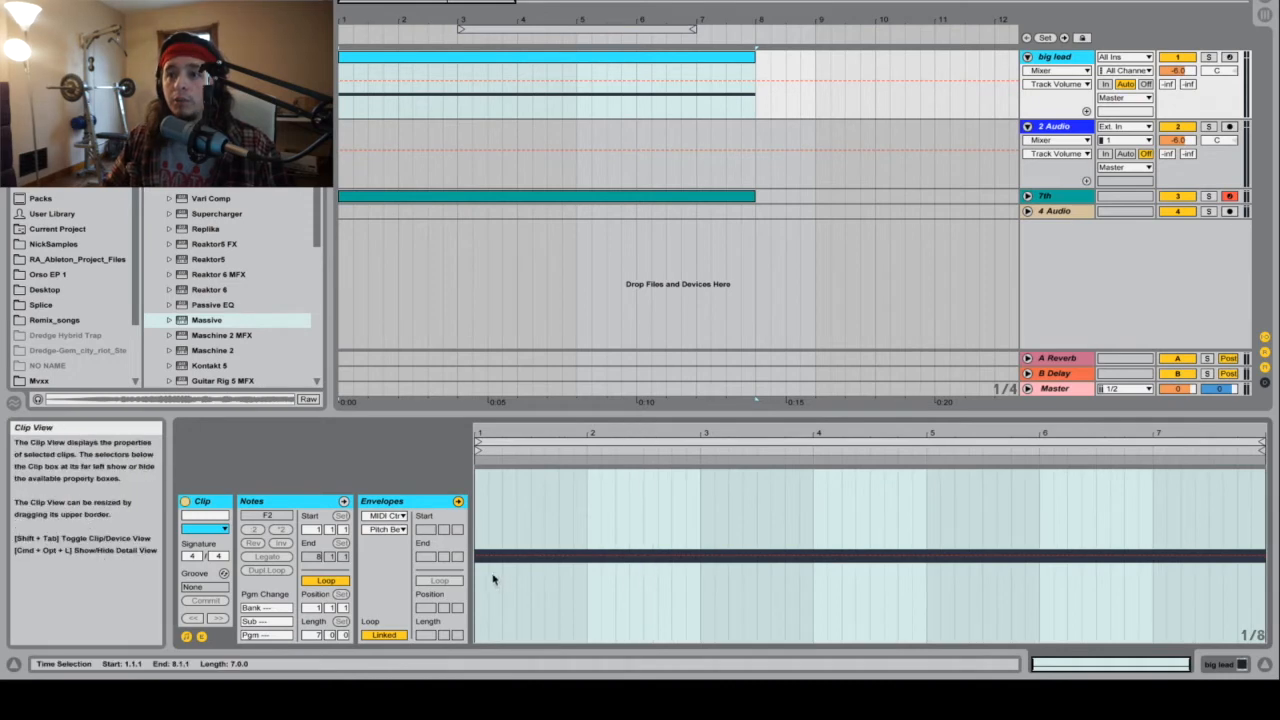
Step: Shape the Pitch Bend envelope into a ramp rising from the centre at bar 1 to about 5143 at bar 8
left_click(477, 559)
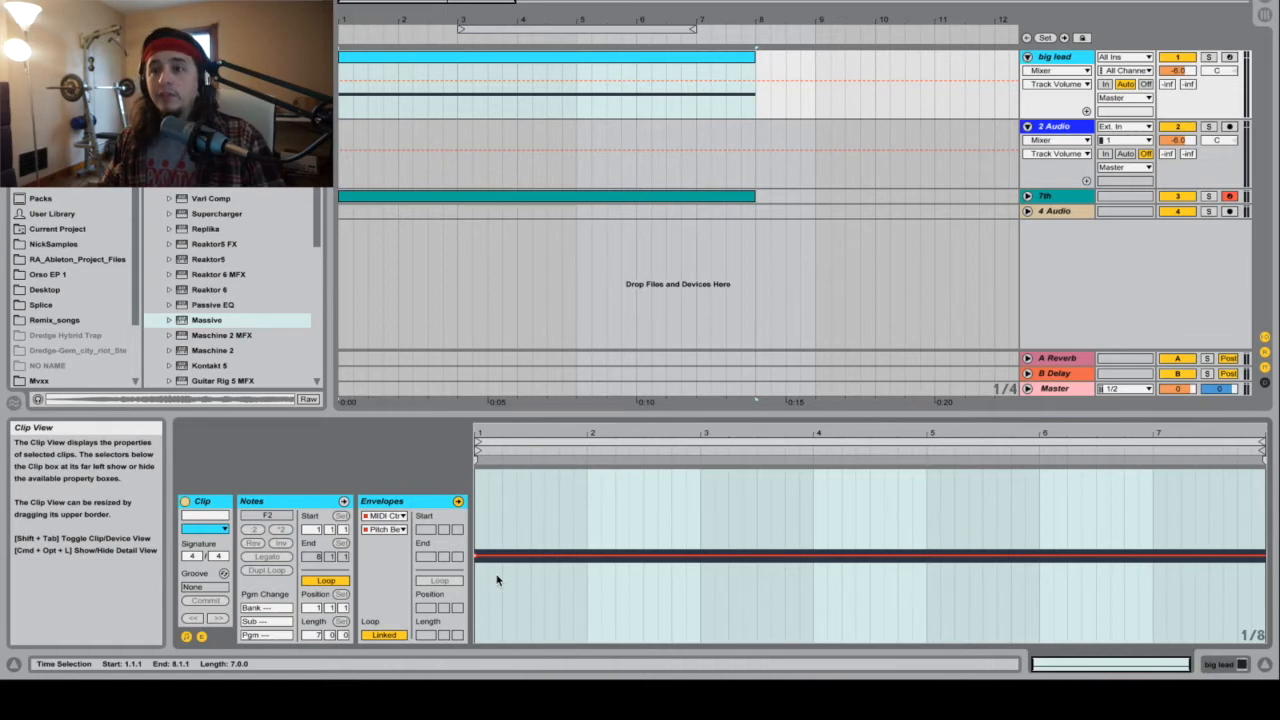
left_click_drag(479, 557, 477, 559)
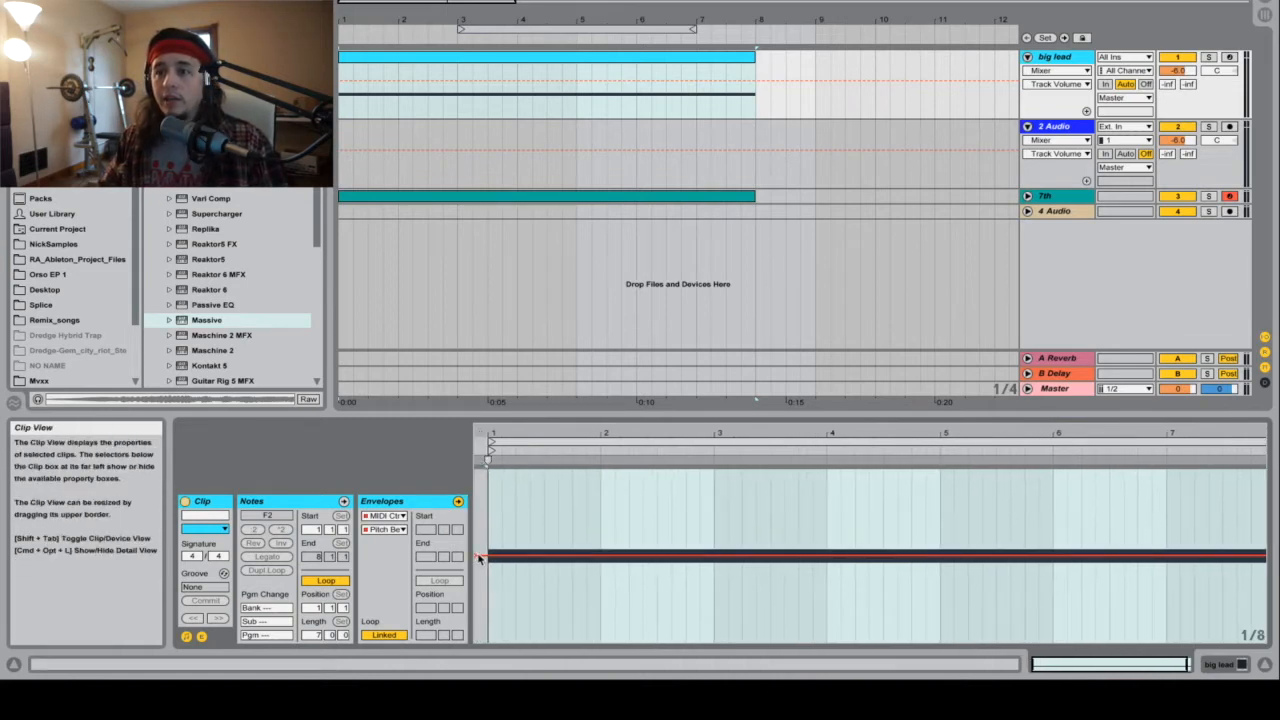
scroll(557, 550, "right", 1)
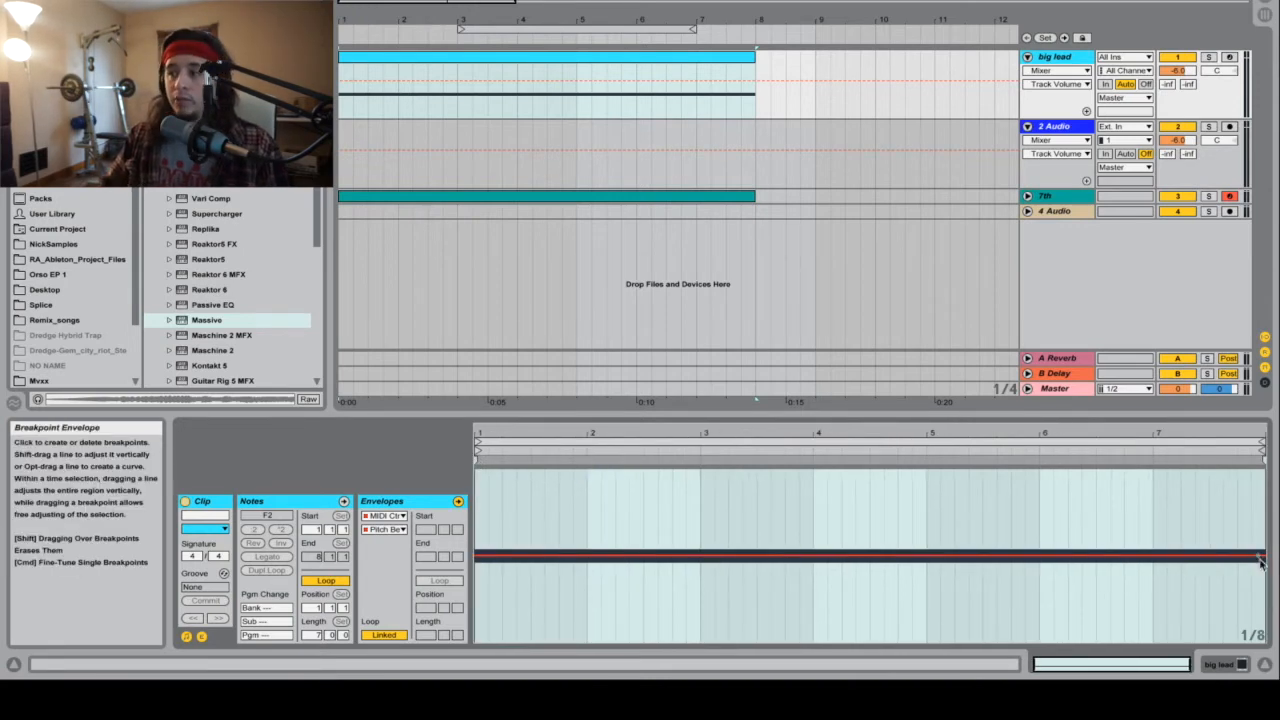
scroll(1265, 561, "right", 1)
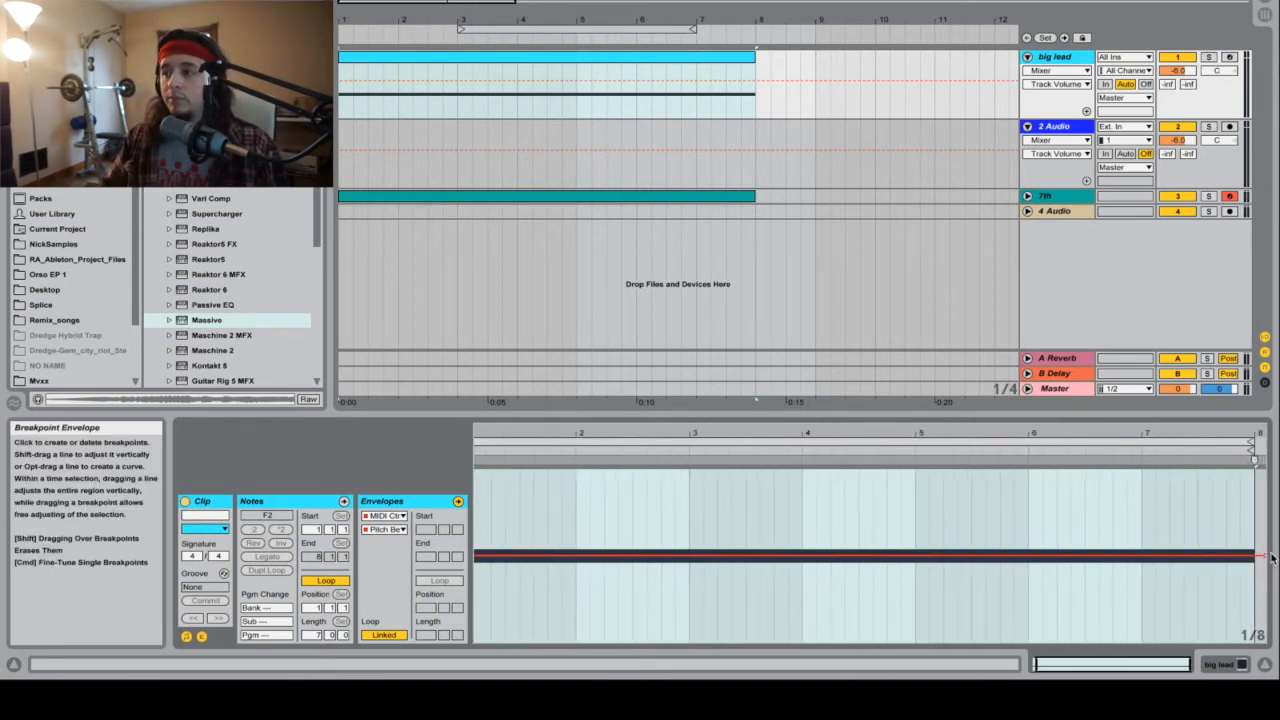
left_click_drag(1254, 556, 1262, 504)
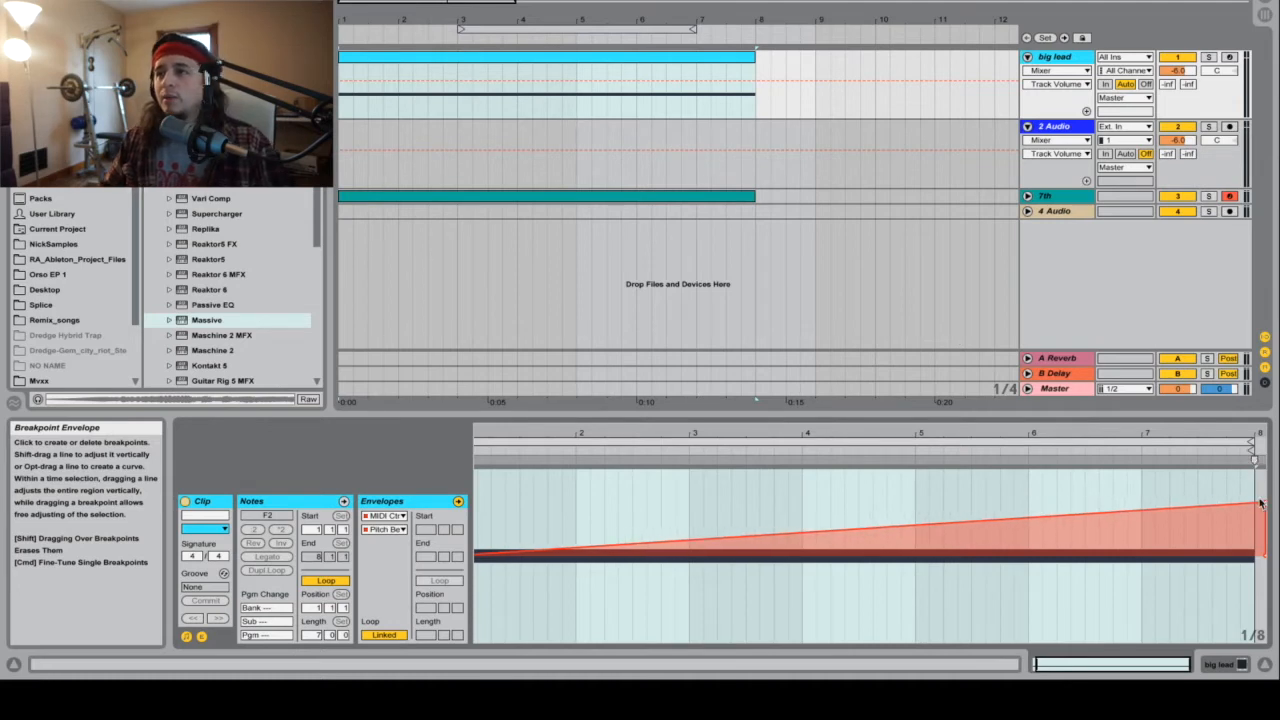
Step: Solo the big lead track and raise the pitch bend ramp's end point at bar 8 to the maximum, auditioning the clip
left_click(1210, 57)
key("space")
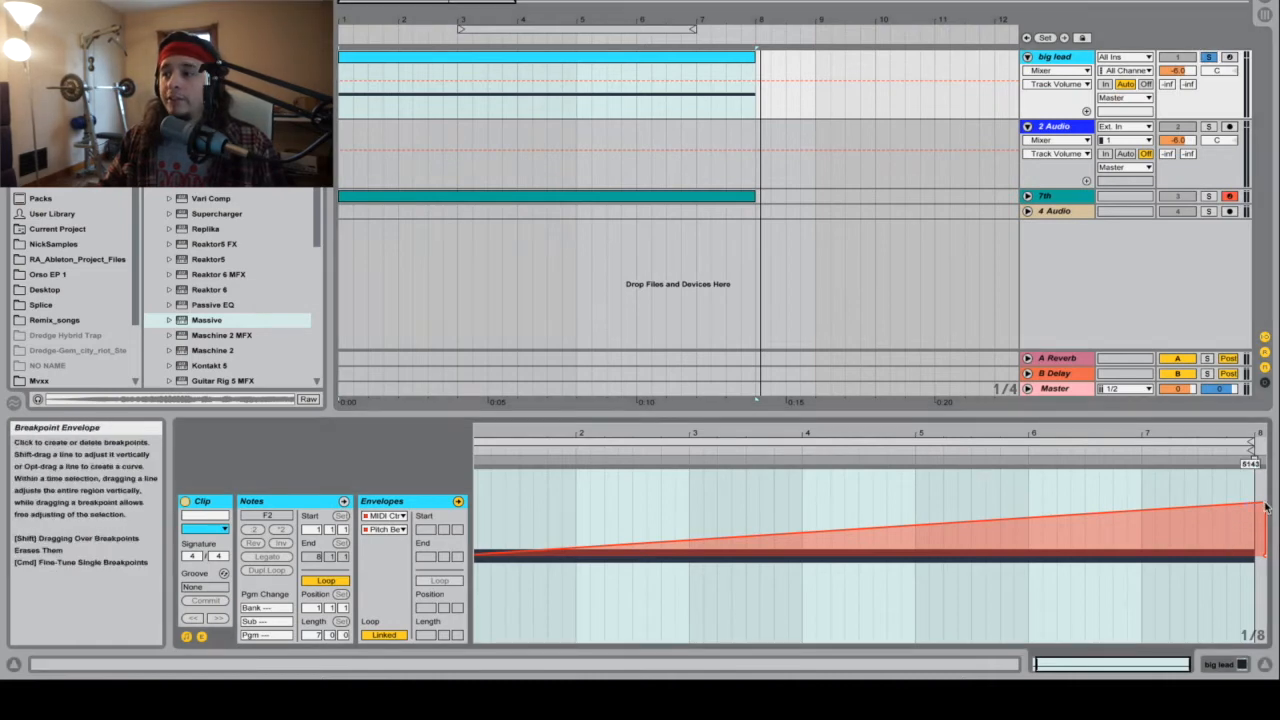
left_click_drag(1266, 507, 1260, 468)
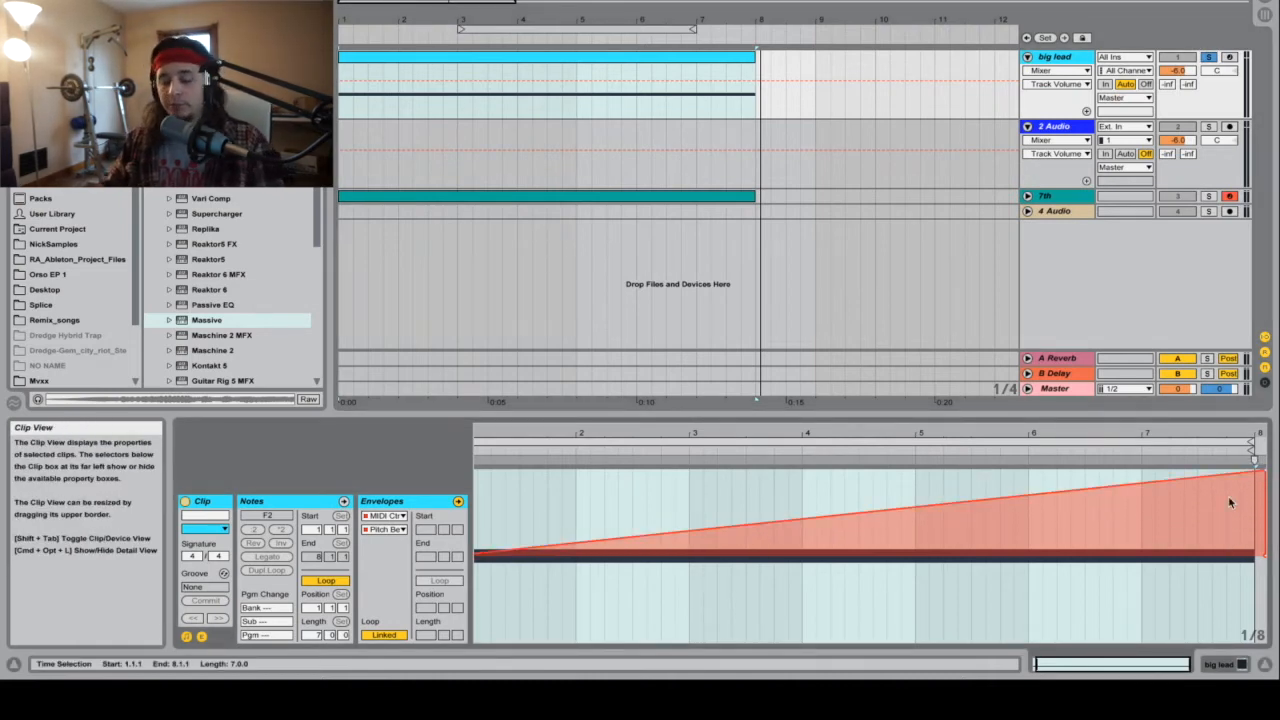
key("space")
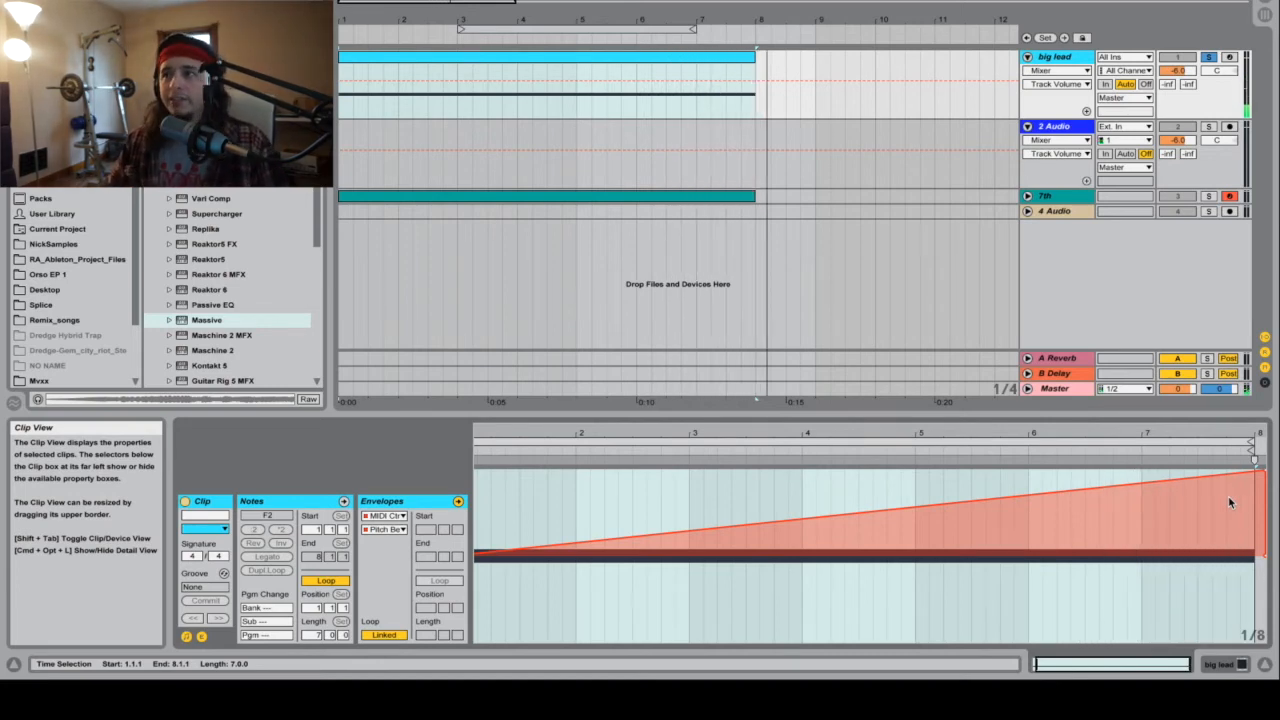
Step: Show the big lead track's devices, add an EQ Eight after Massive, and start playback
left_click(1057, 59)
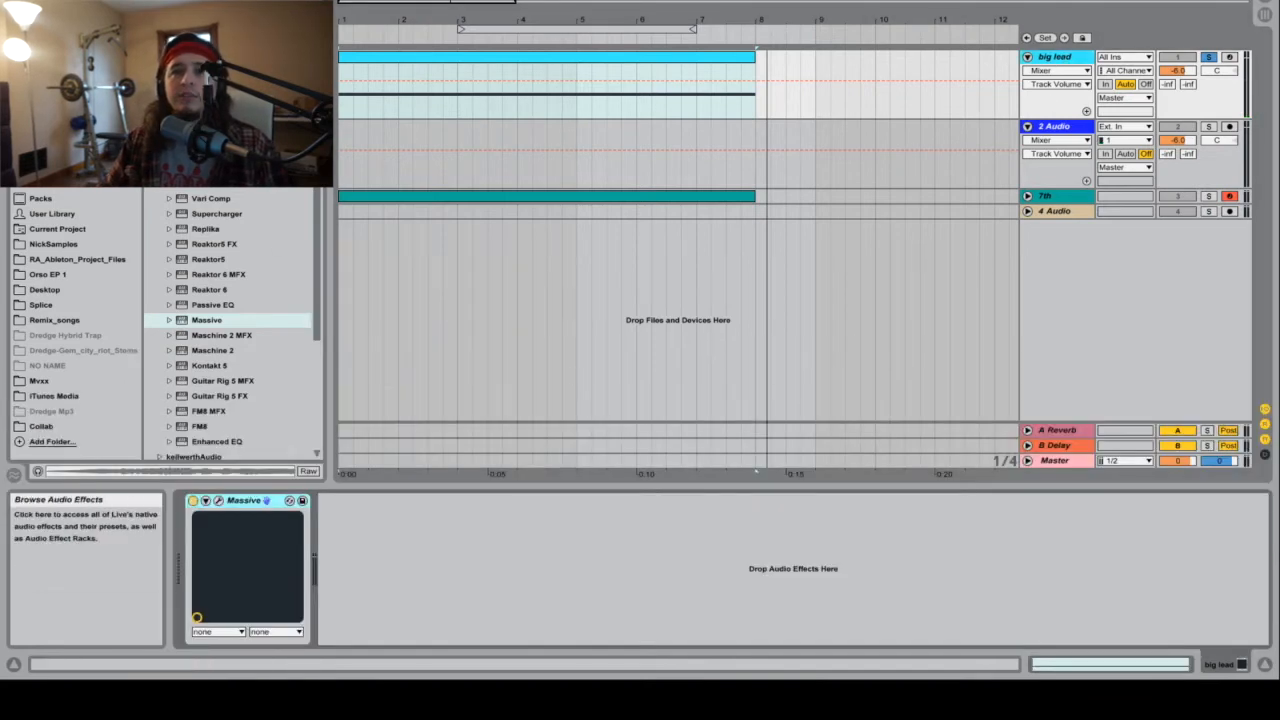
left_click(55, 84)
scroll(183, 186, "down", 1)
left_click_drag(190, 168, 446, 636)
key("space")
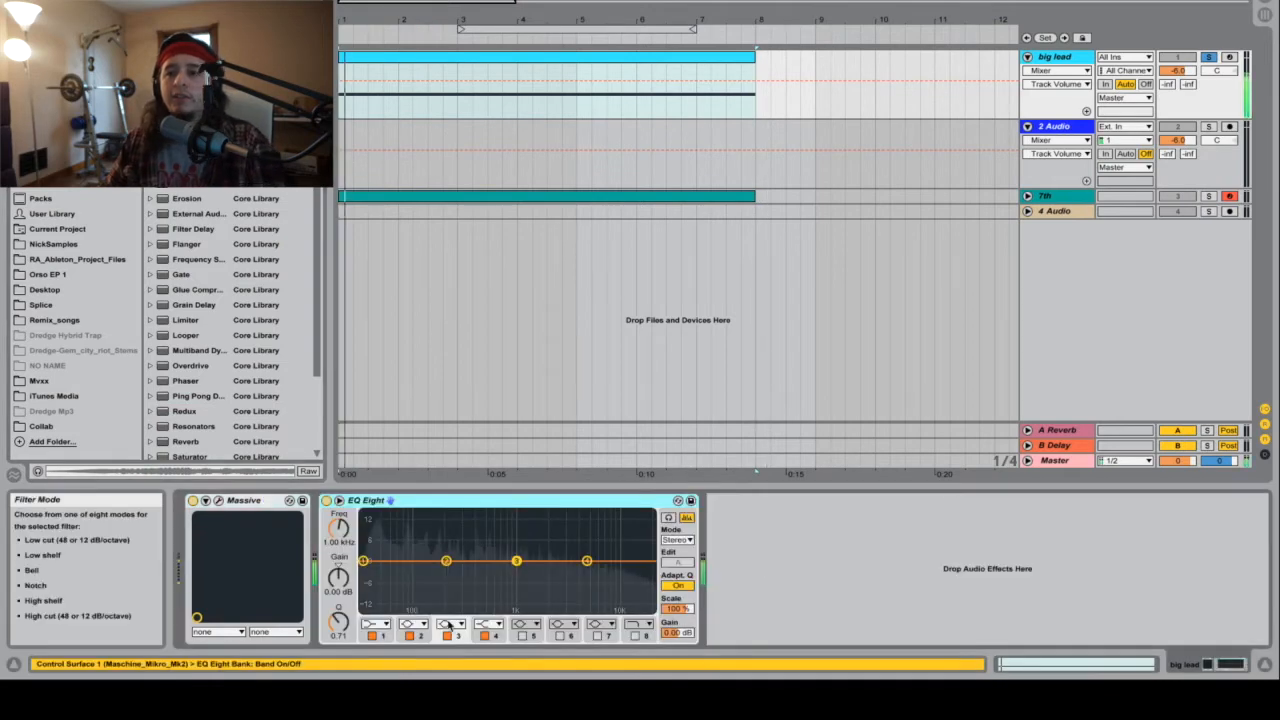
Step: Set EQ Eight's band 1 to a 48 dB low cut at 50 Hz and cut band 3 by 15 dB at about 601 Hz
left_click(374, 624)
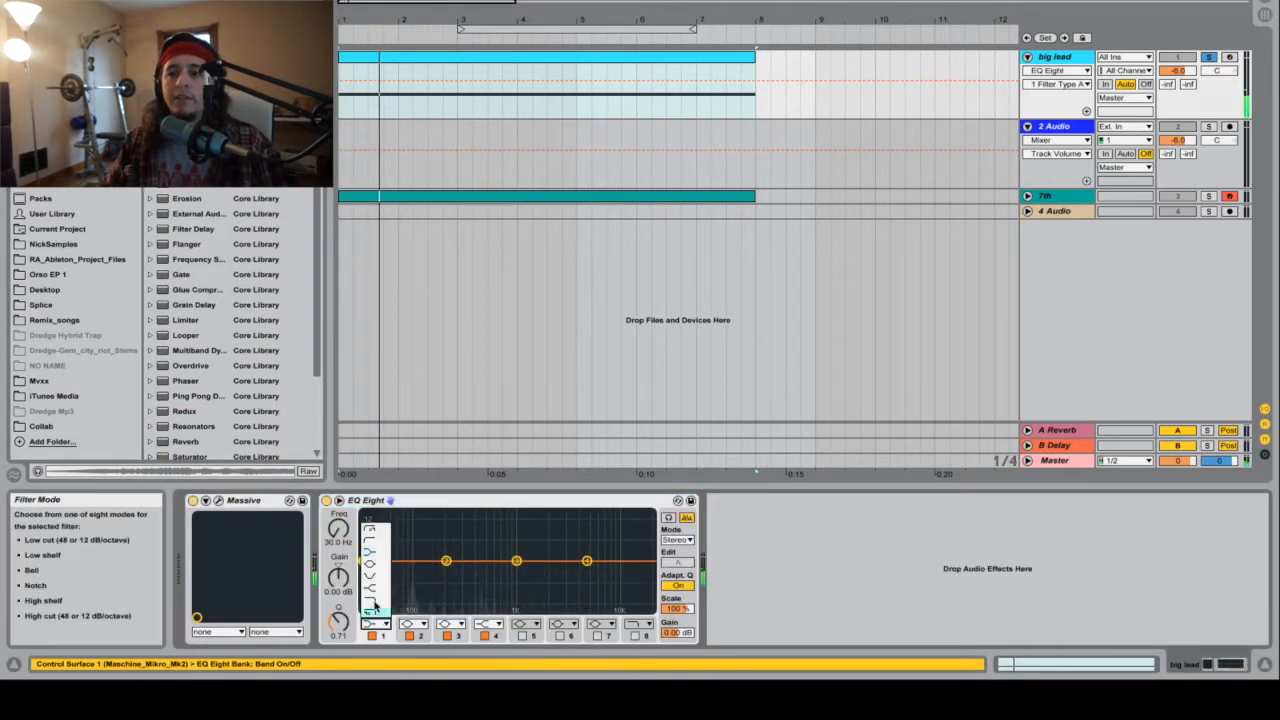
left_click(380, 533)
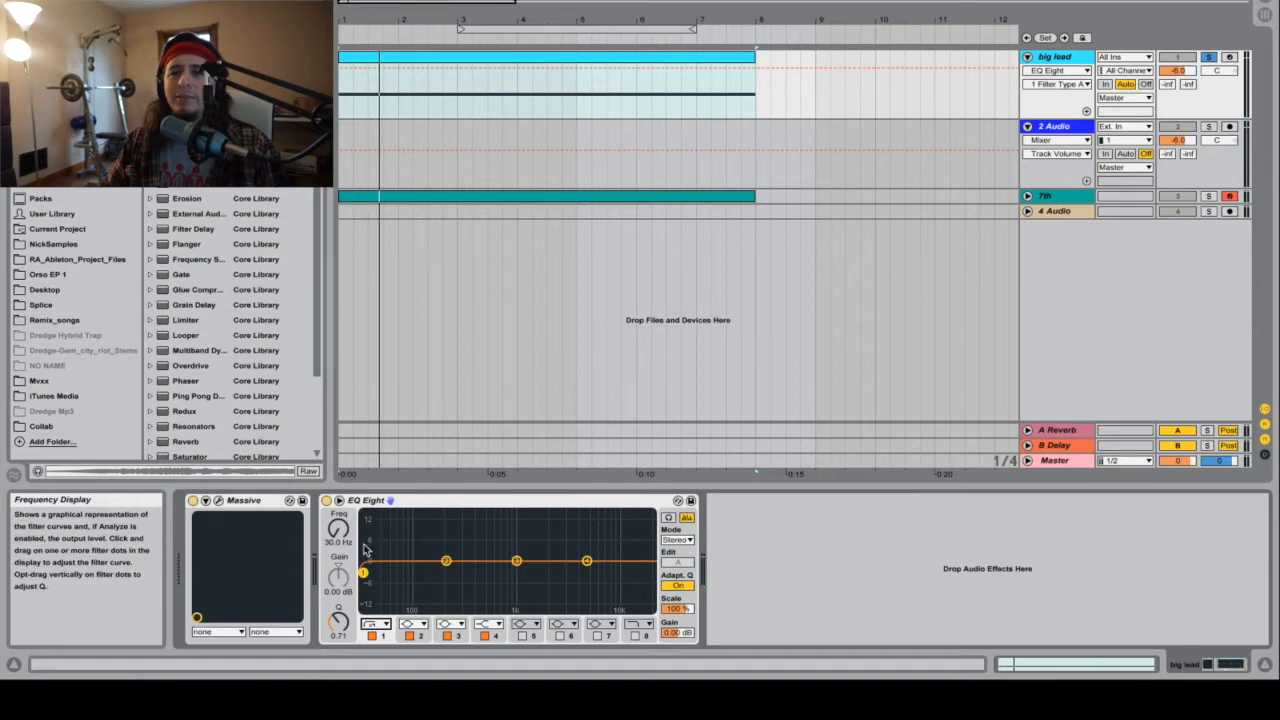
left_click(340, 543)
type("50")
key("Return")
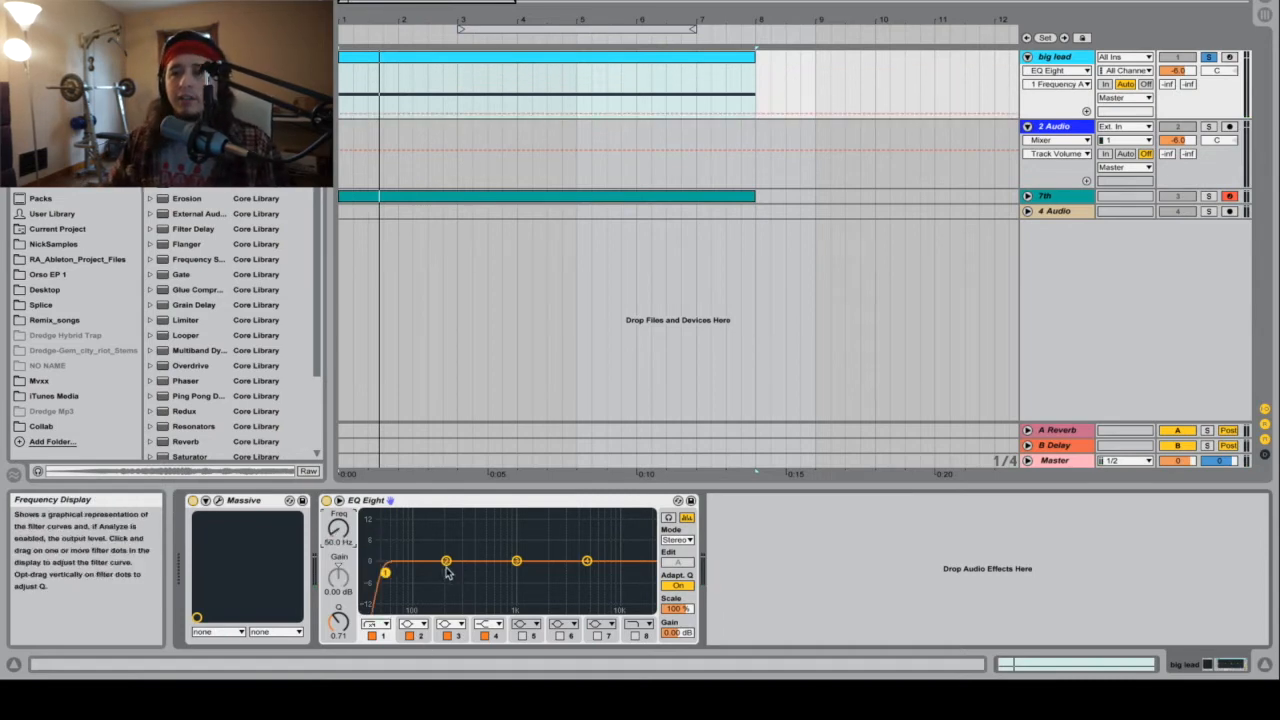
left_click_drag(520, 567, 494, 612)
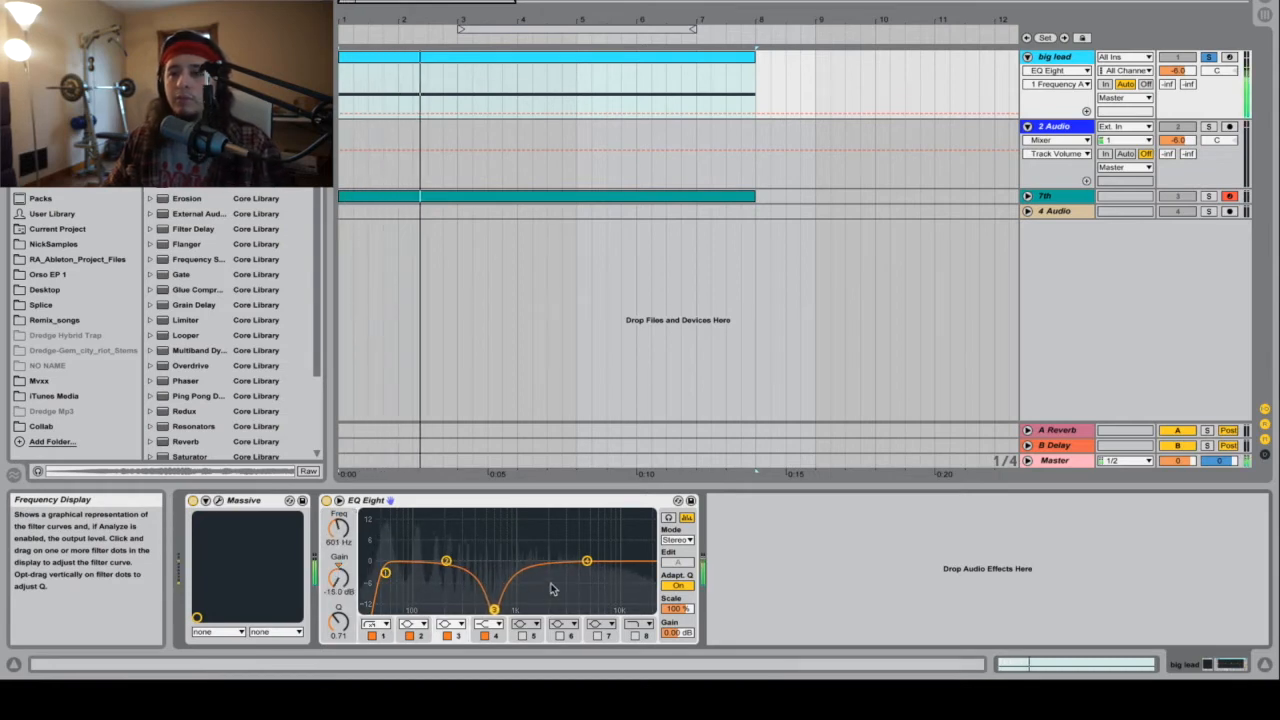
Step: Change EQ Eight's band 4 to a bell and give it a moderate boost slightly above 2.20 kHz with a Q of about 2.11
left_click_drag(588, 562, 574, 559)
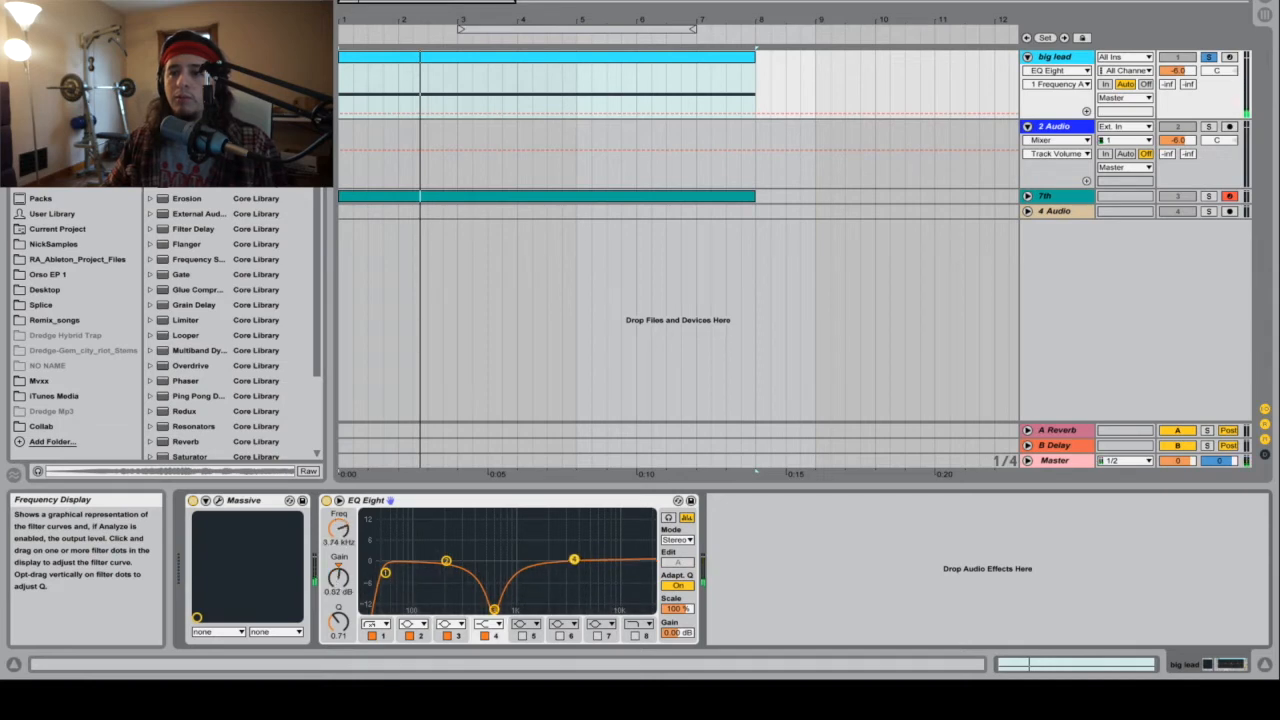
left_click(488, 624)
left_click(489, 563)
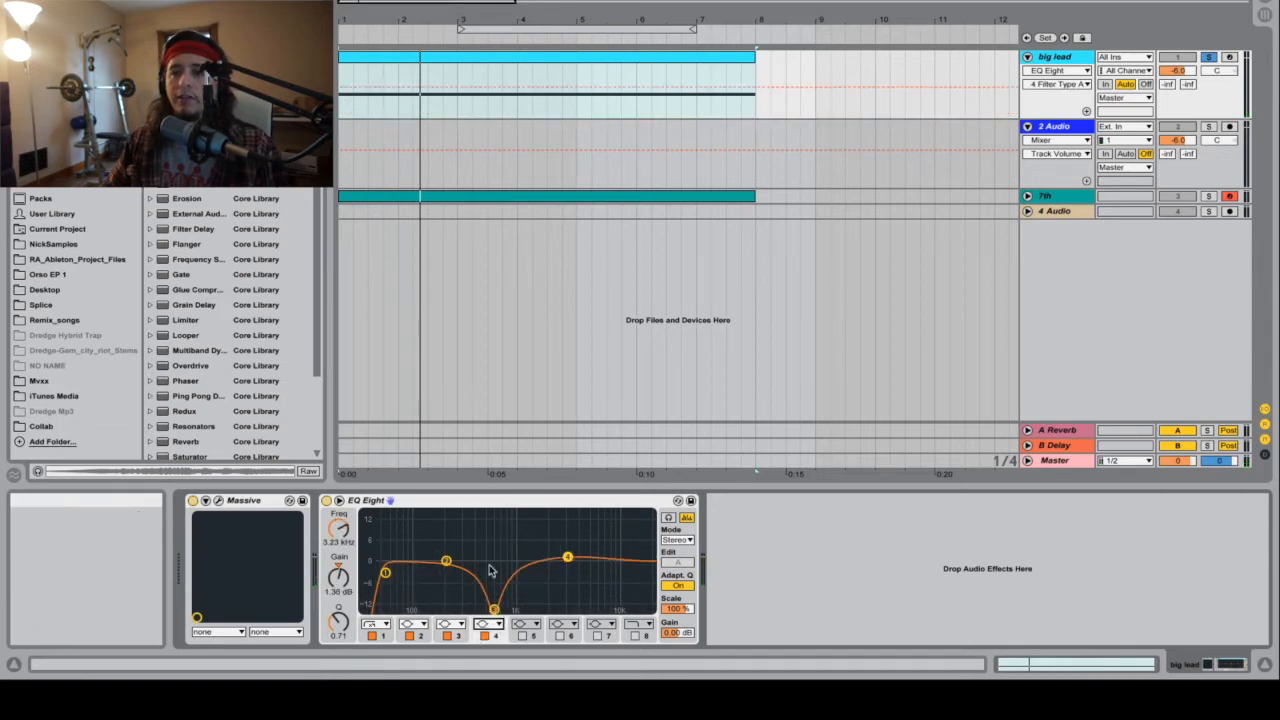
left_click_drag(564, 556, 550, 545)
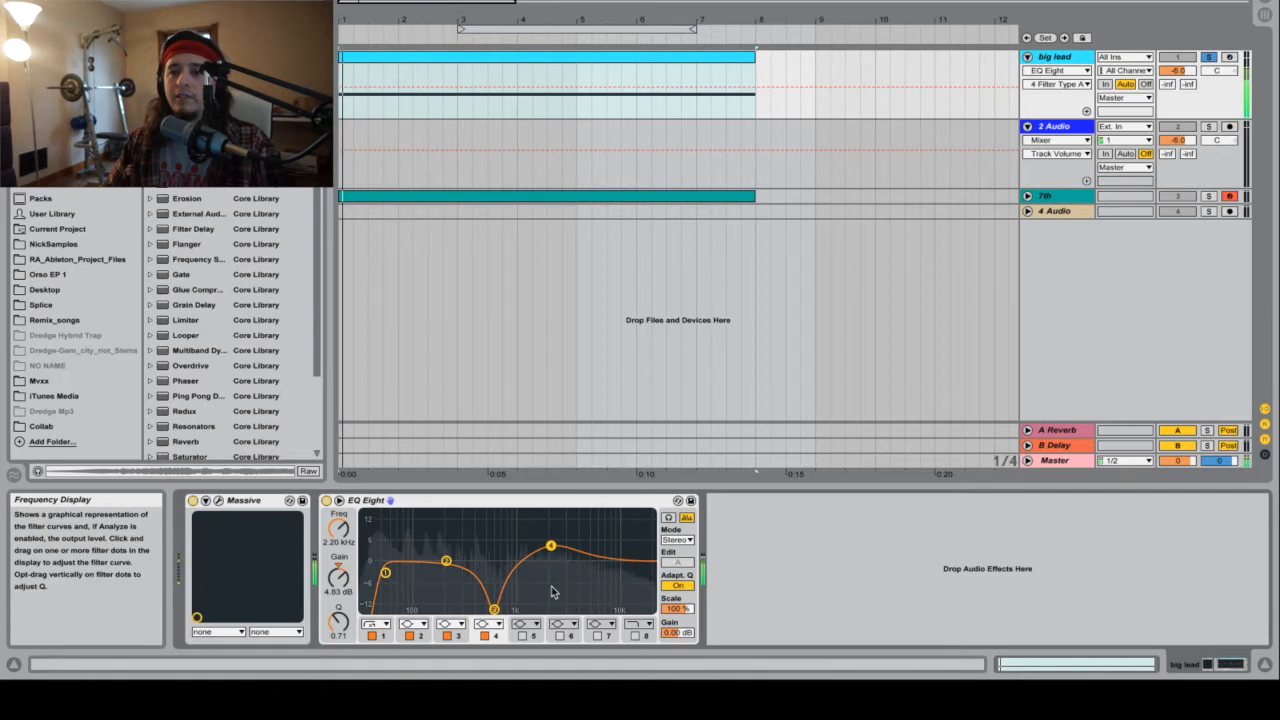
left_click_drag(339, 620, 339, 600)
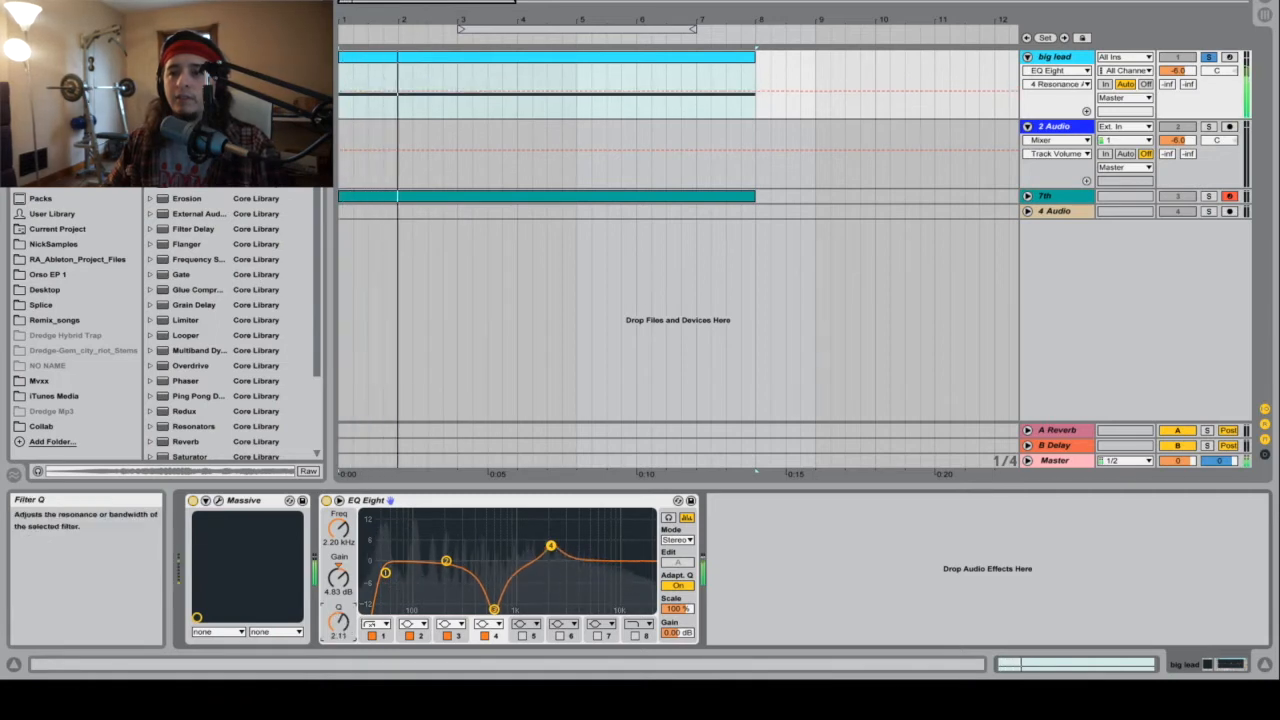
left_click_drag(550, 545, 559, 549)
Step: Boost EQ Eight's band 2 by about 4.59 dB at about 204 Hz with a Q of about 2.39 while auditioning the lead
left_click_drag(446, 560, 440, 545)
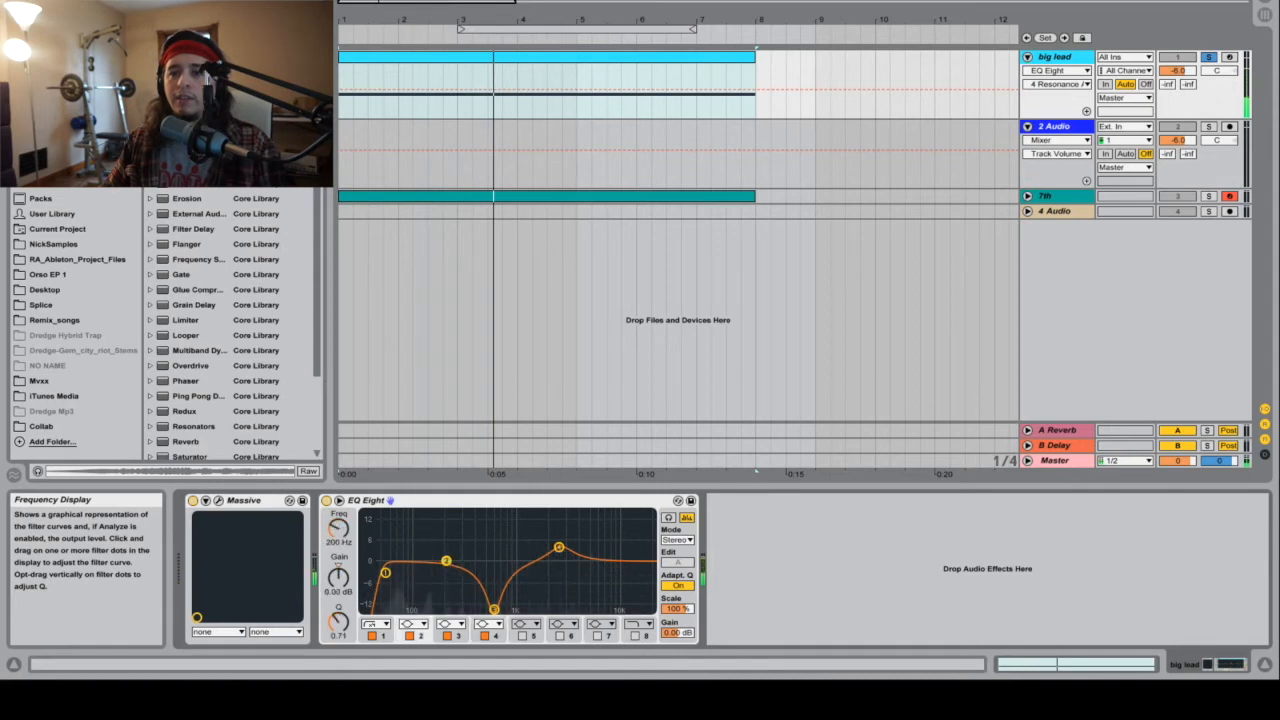
left_click_drag(340, 621, 340, 592)
key("space")
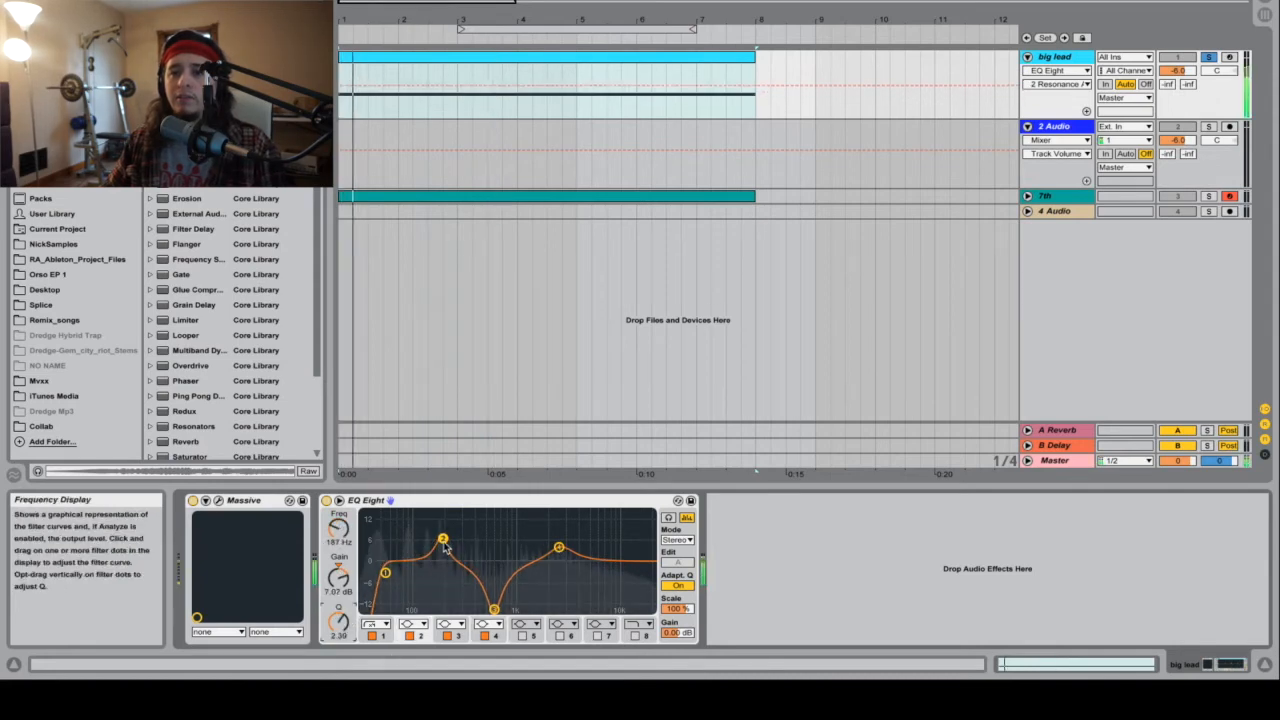
left_click_drag(443, 538, 447, 546)
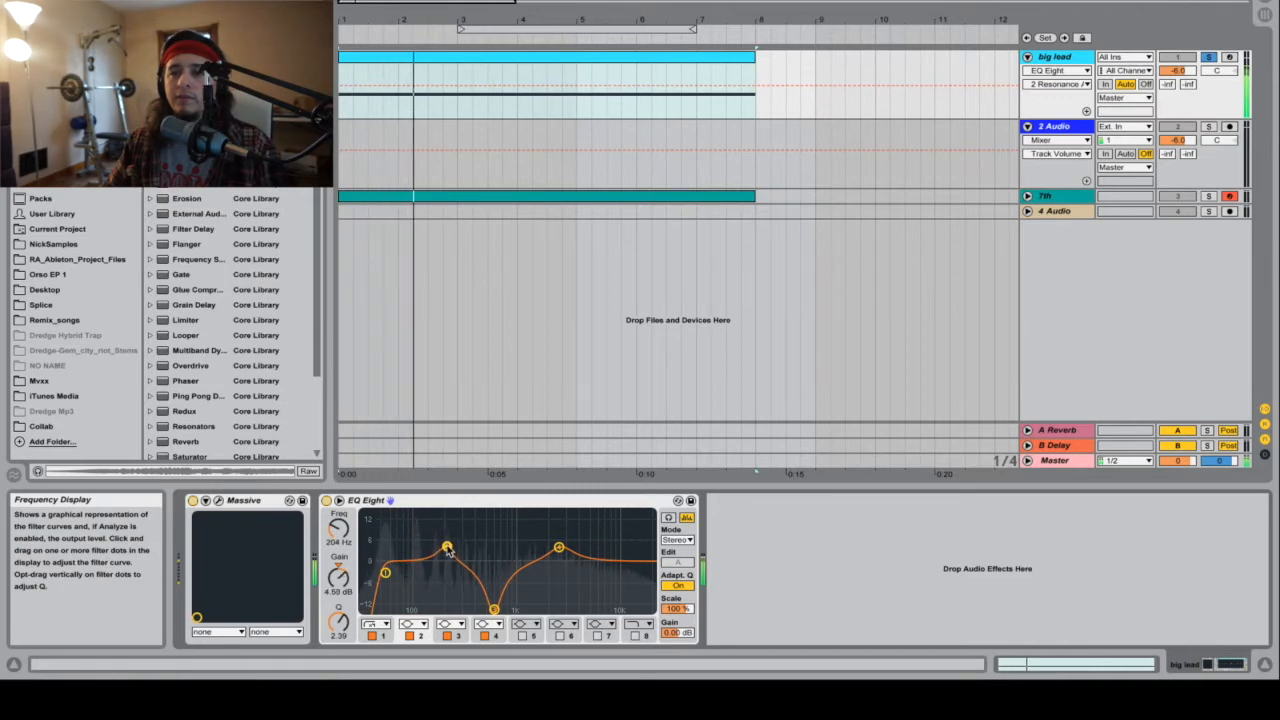
key("space")
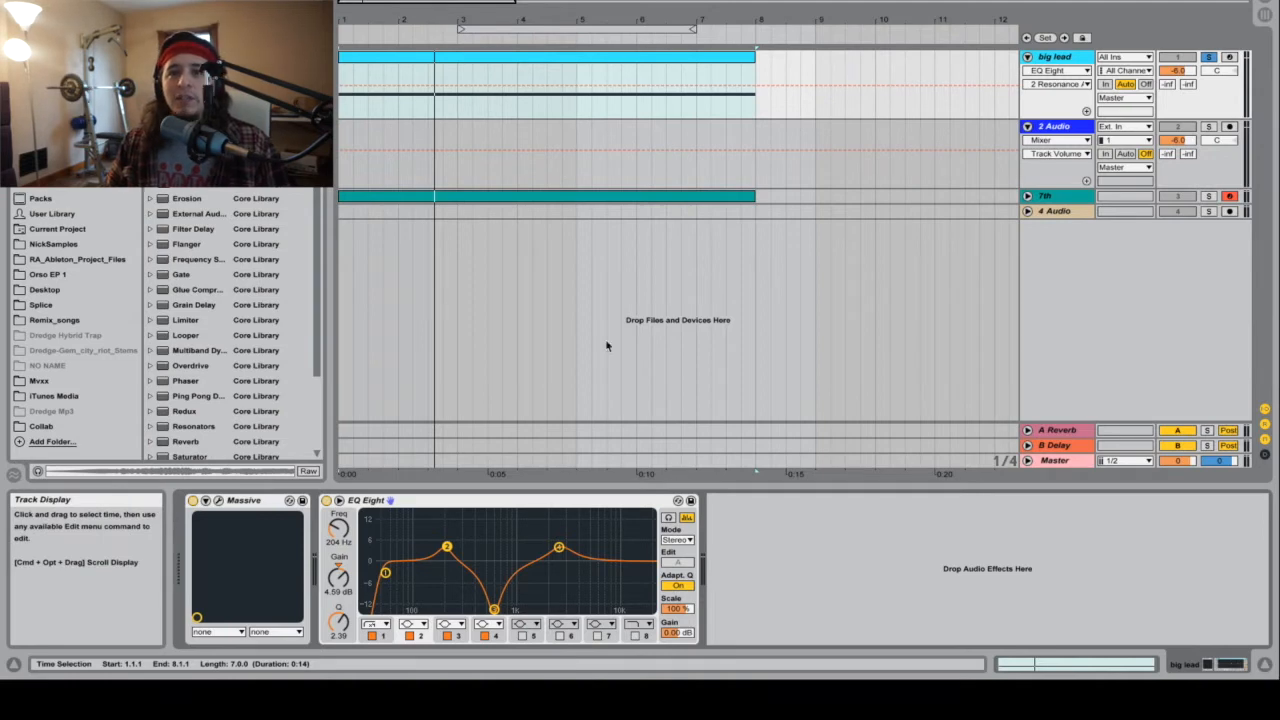
Step: Load the Cathedral preset from Reverb's Hall presets onto the big lead track after EQ Eight
scroll(253, 287, "down", 3)
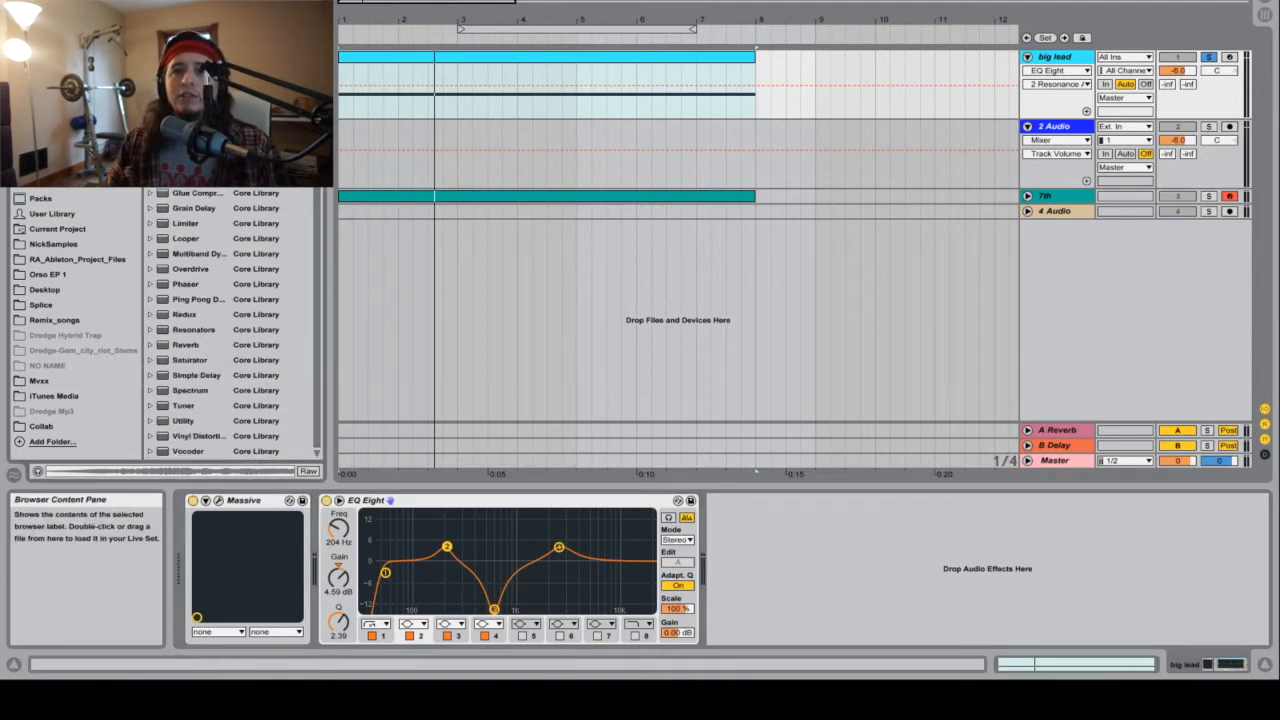
left_click(151, 345)
left_click(159, 360)
left_click(159, 360)
left_click(159, 360)
left_click_drag(210, 391, 768, 568)
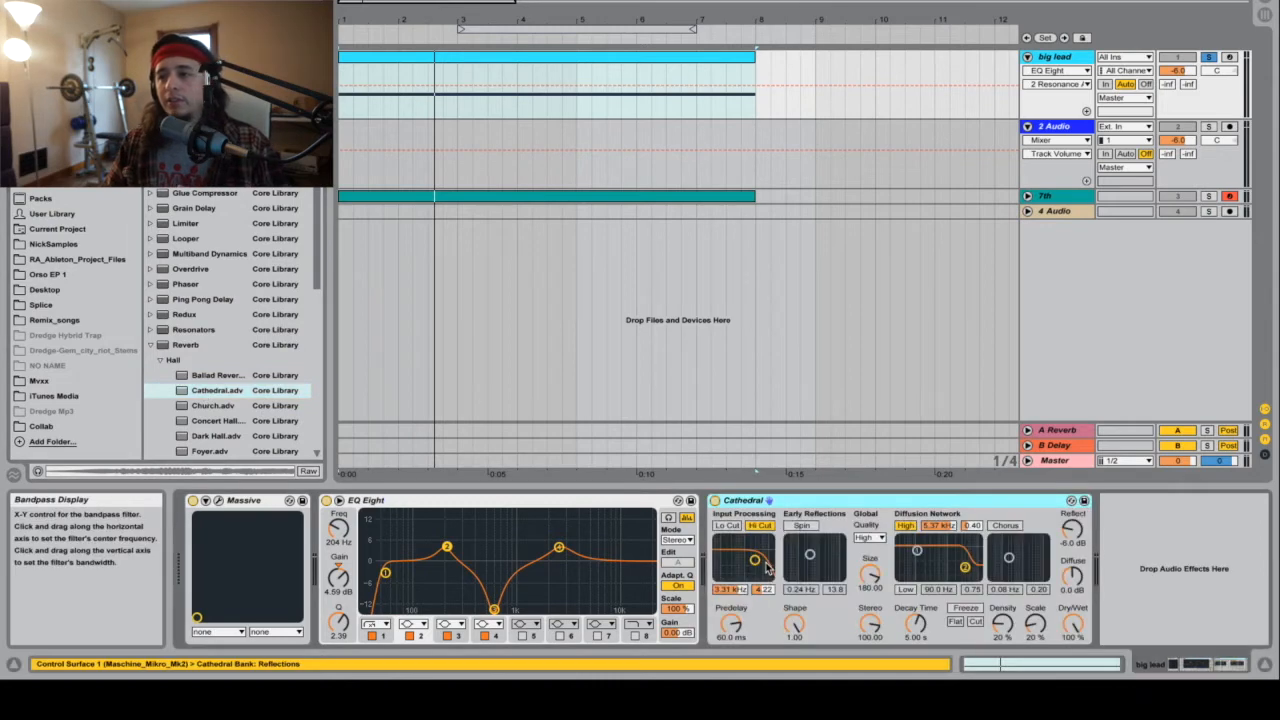
Step: Set the Cathedral reverb's Size to 10.00 and its Decay Time to 2.00 s
left_click(870, 590)
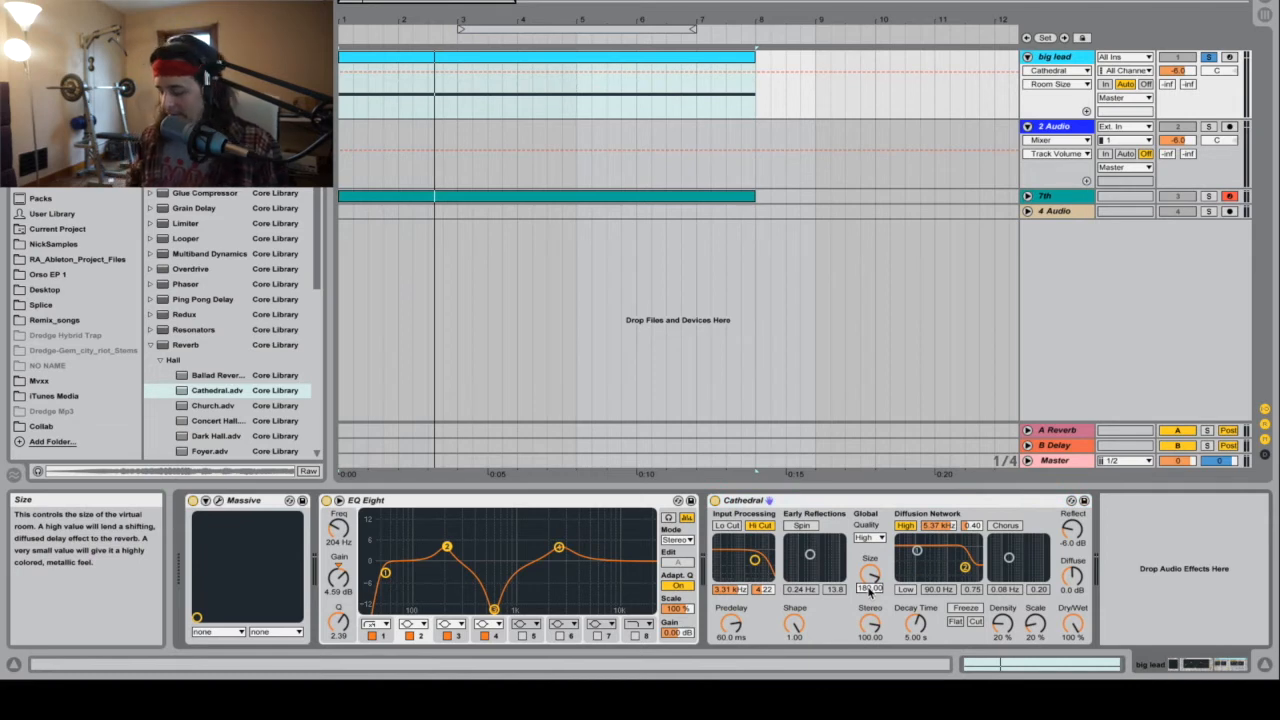
left_click_drag(869, 590, 869, 591)
left_click(916, 636)
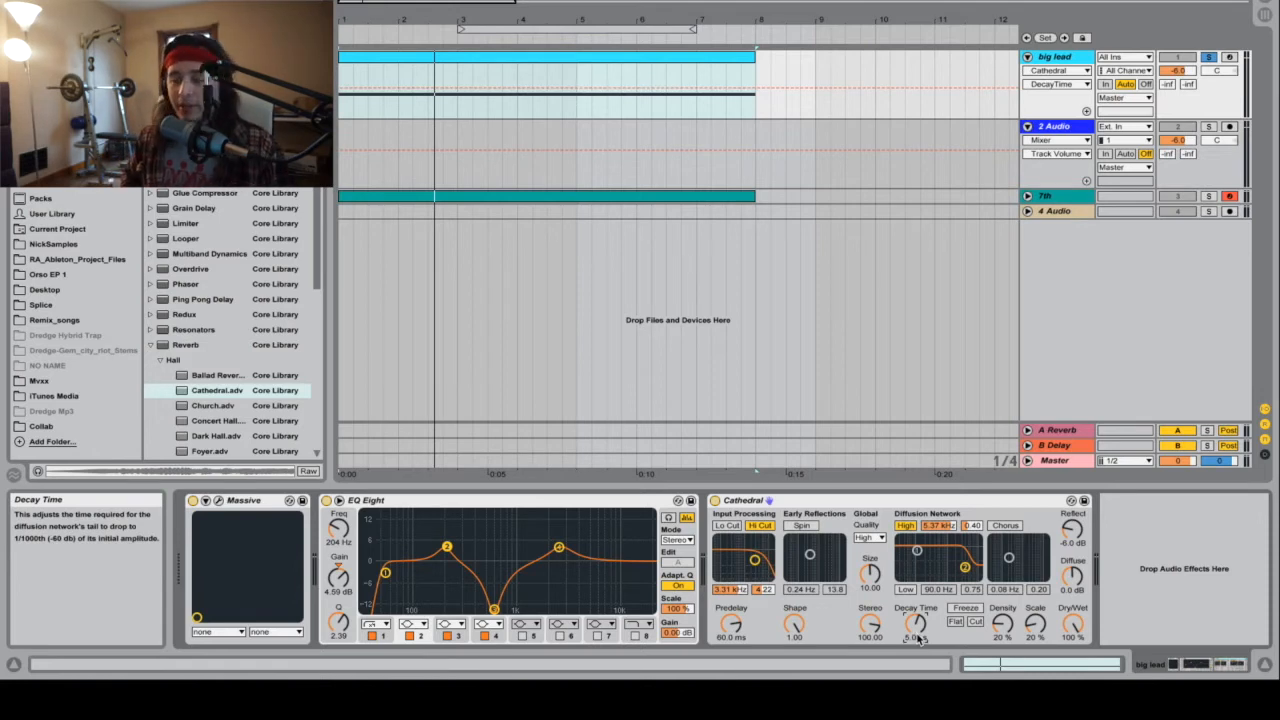
key("Return")
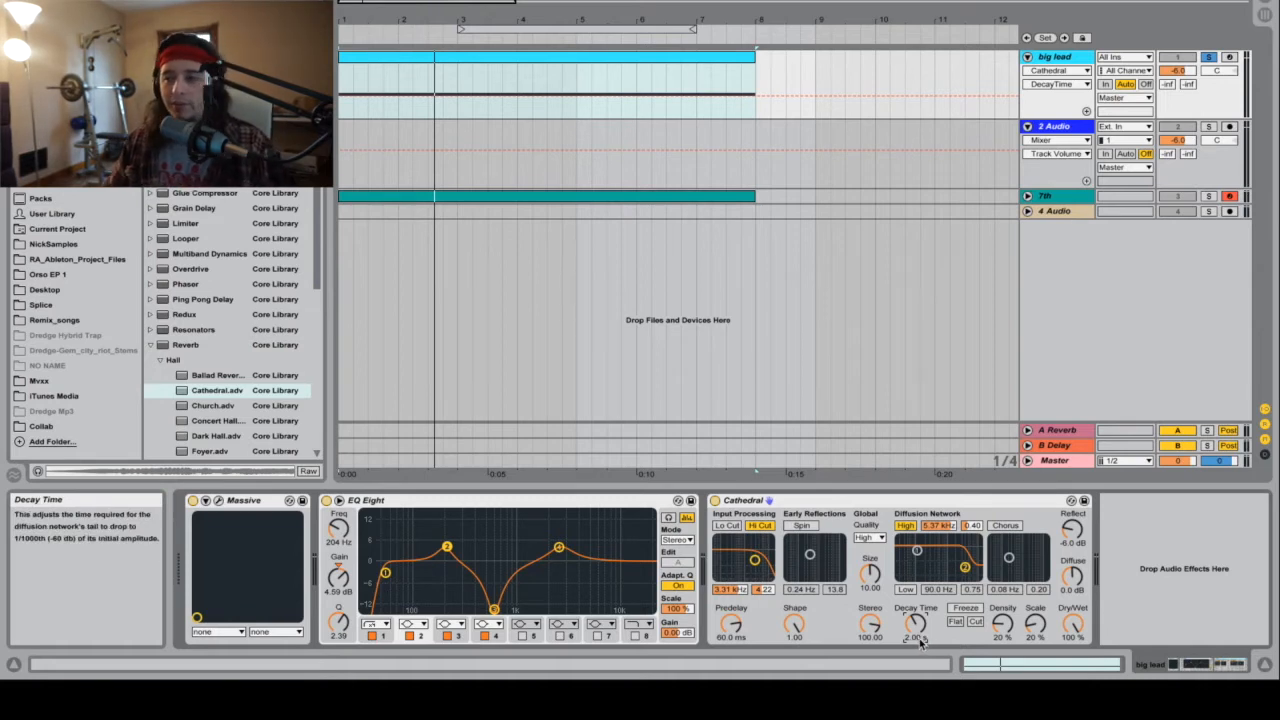
mouse_move(919, 638)
left_mouse_down()
mouse_move(919, 690)
mouse_move(919, 638)
left_mouse_up()
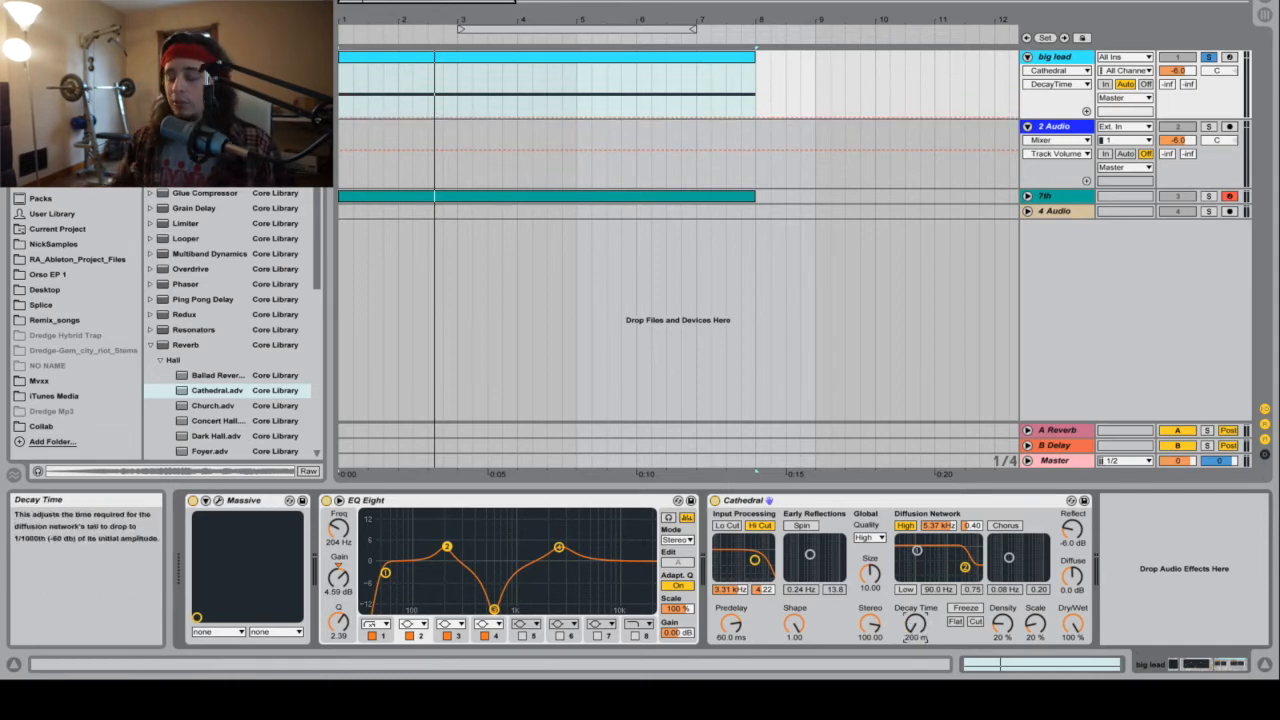
key("Return")
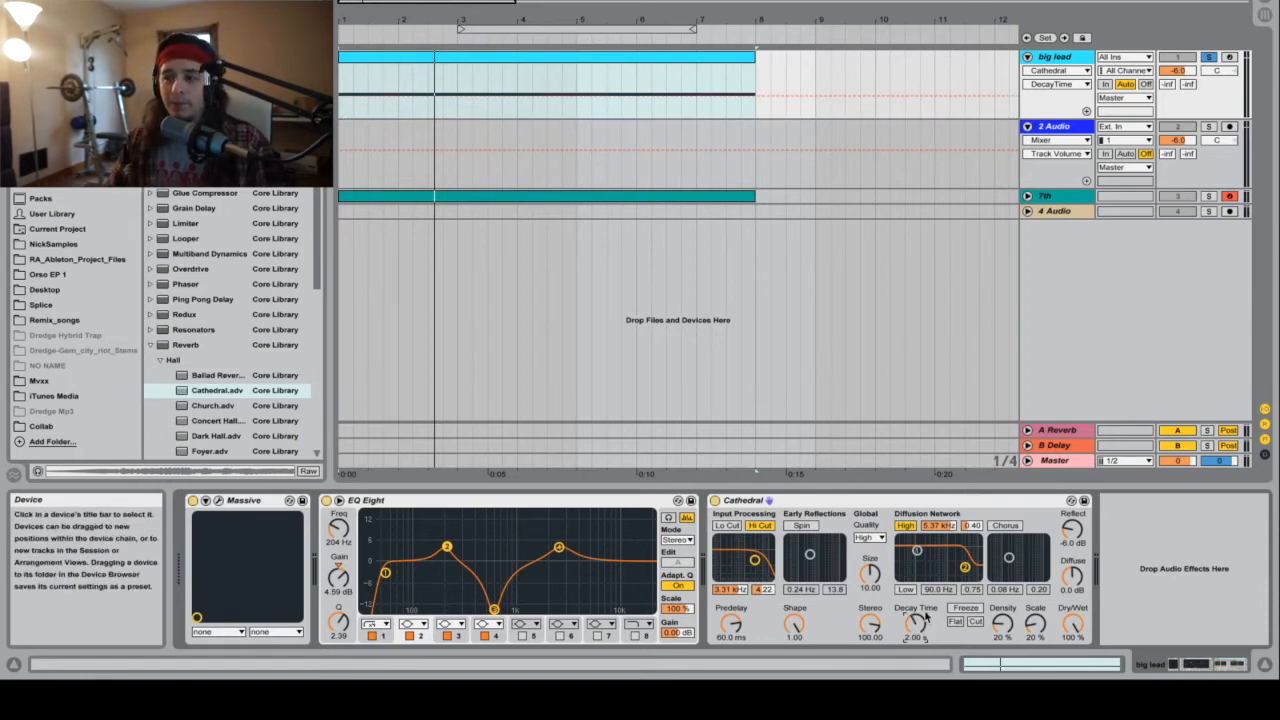
Step: Set the Cathedral reverb's Dry/Wet to 40% and play back the big lead
left_click(1075, 637)
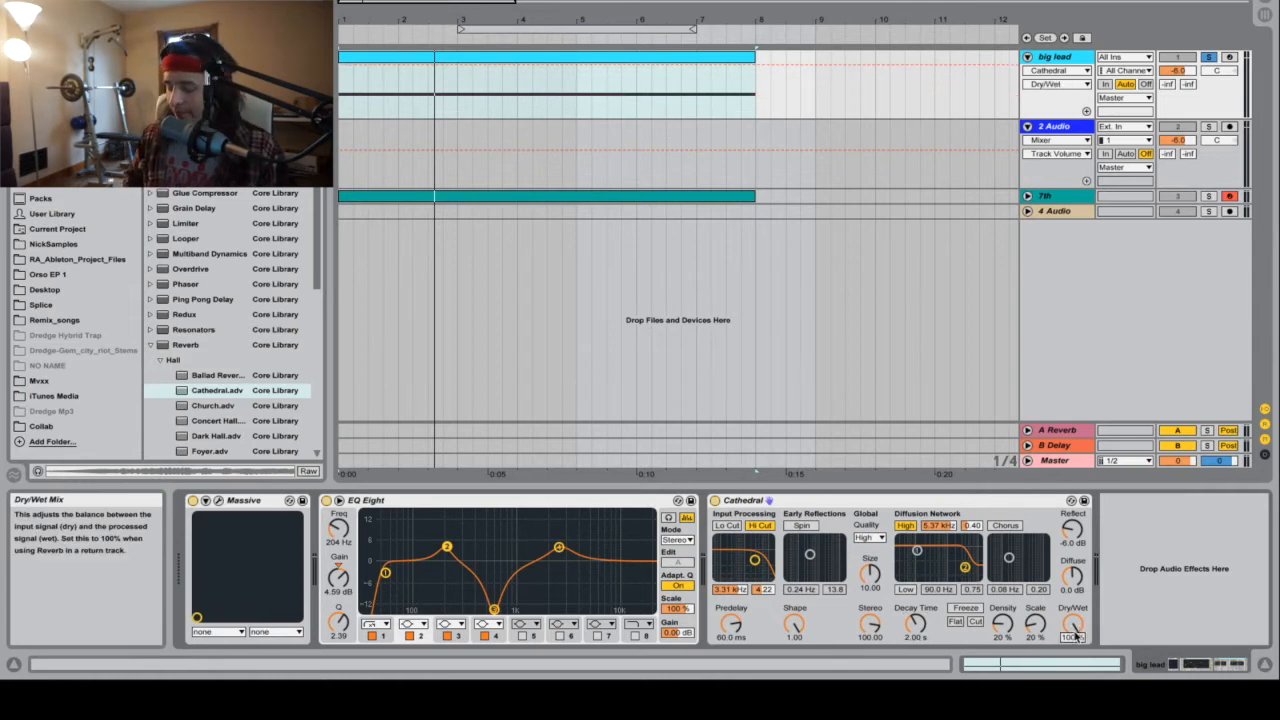
key("Return")
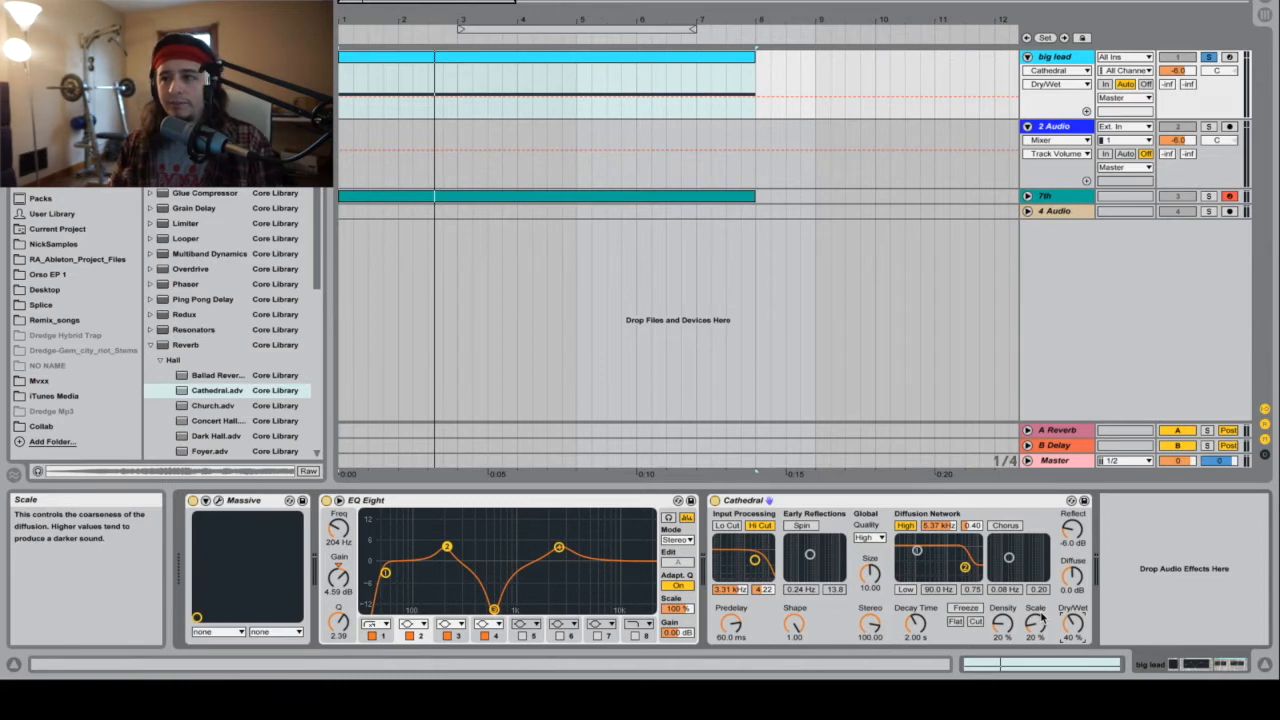
key("space")
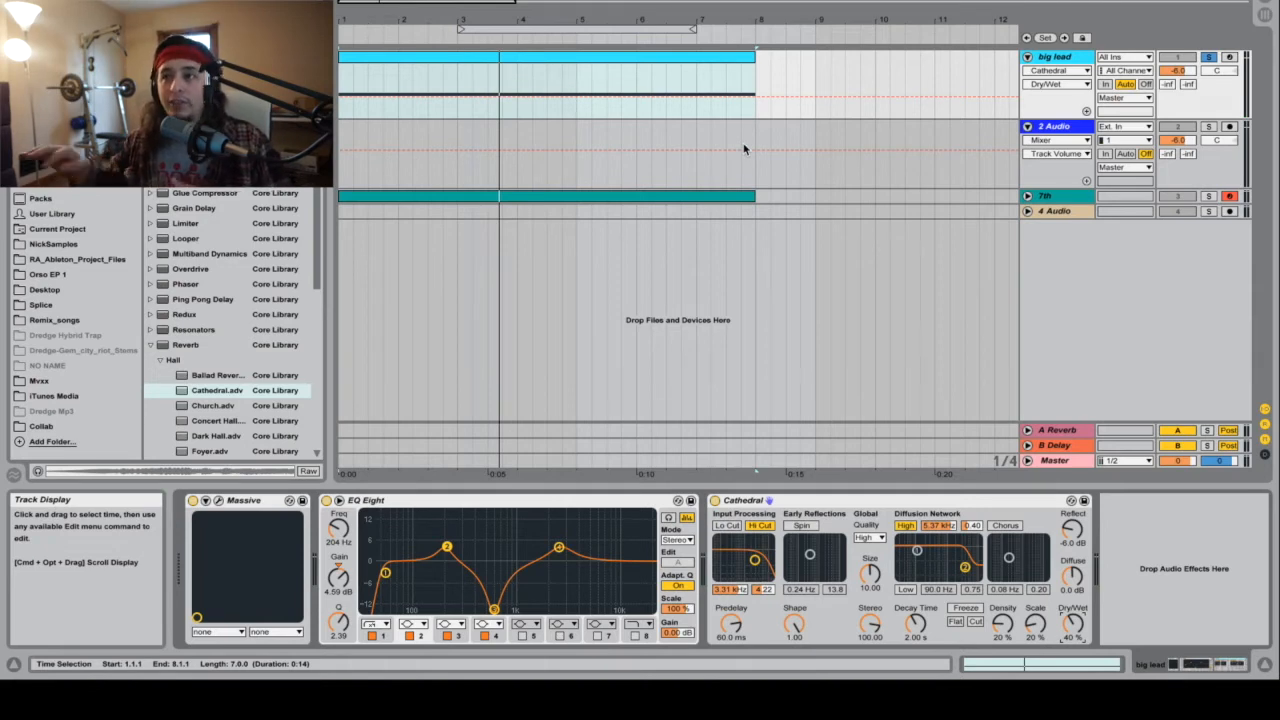
key("space")
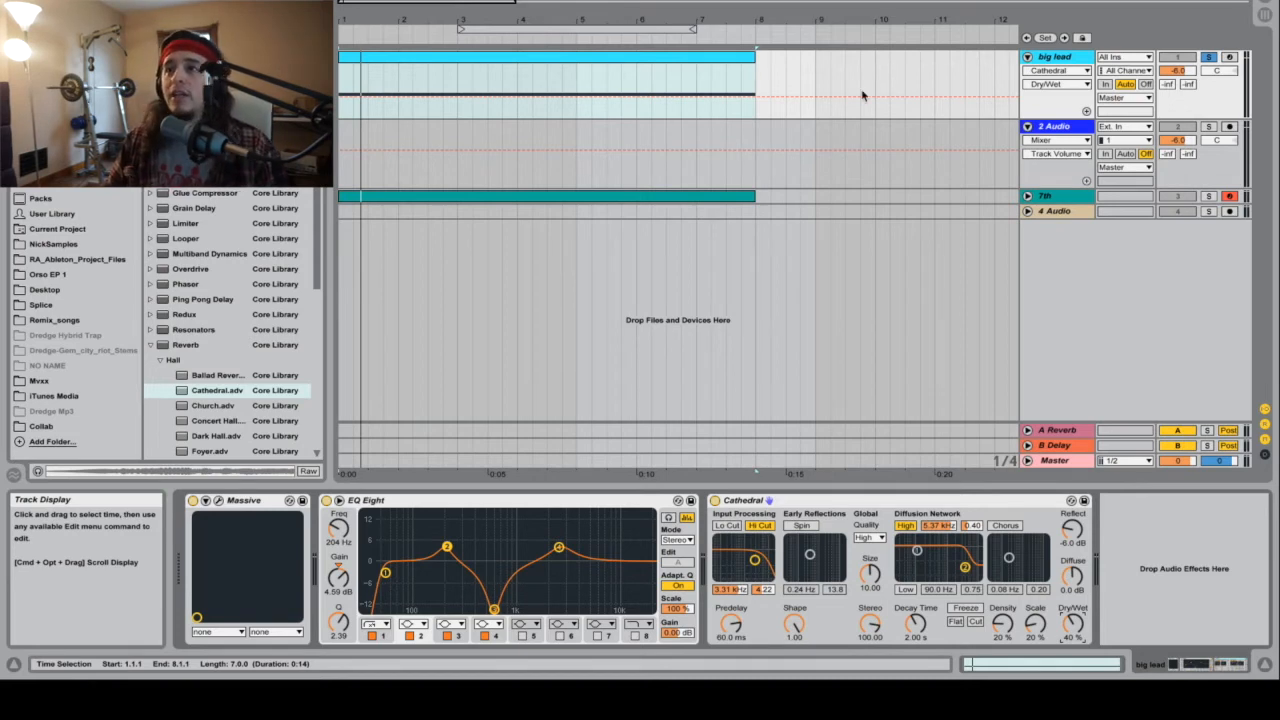
Step: Set the 2 Audio track's input to Resampling
left_click_drag(668, 20, 985, 118)
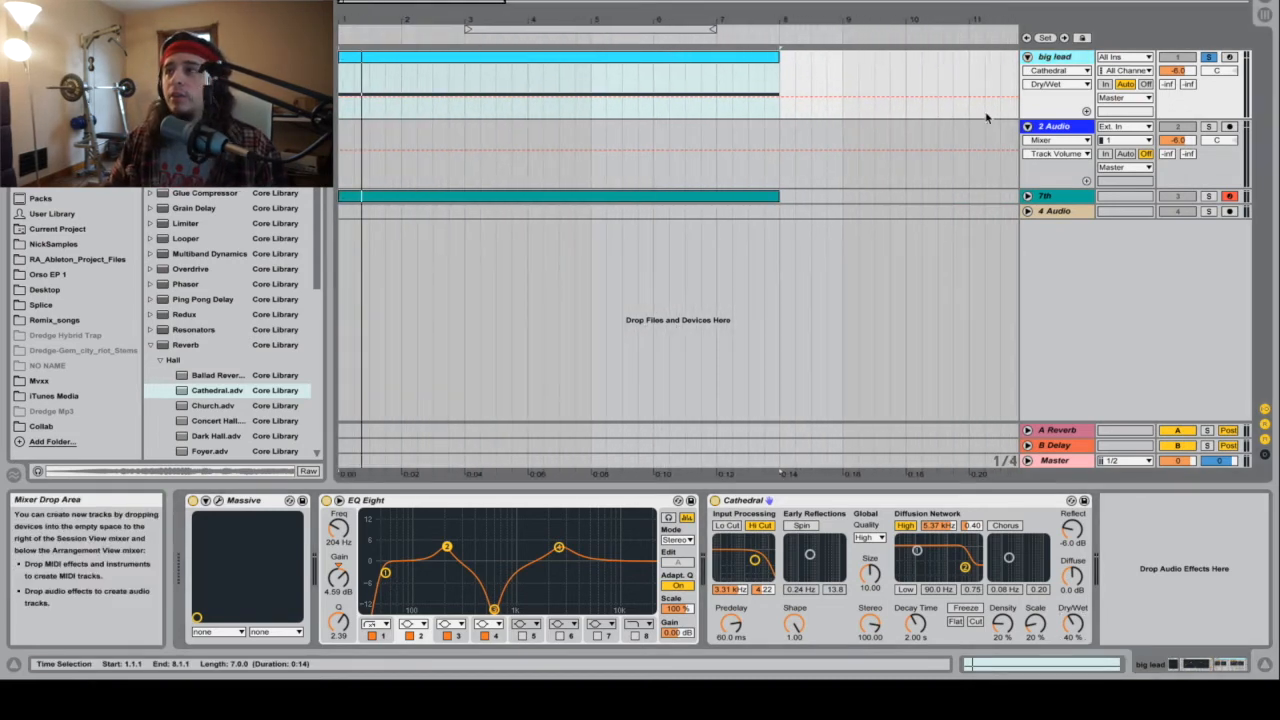
left_click(1124, 126)
left_click(1140, 166)
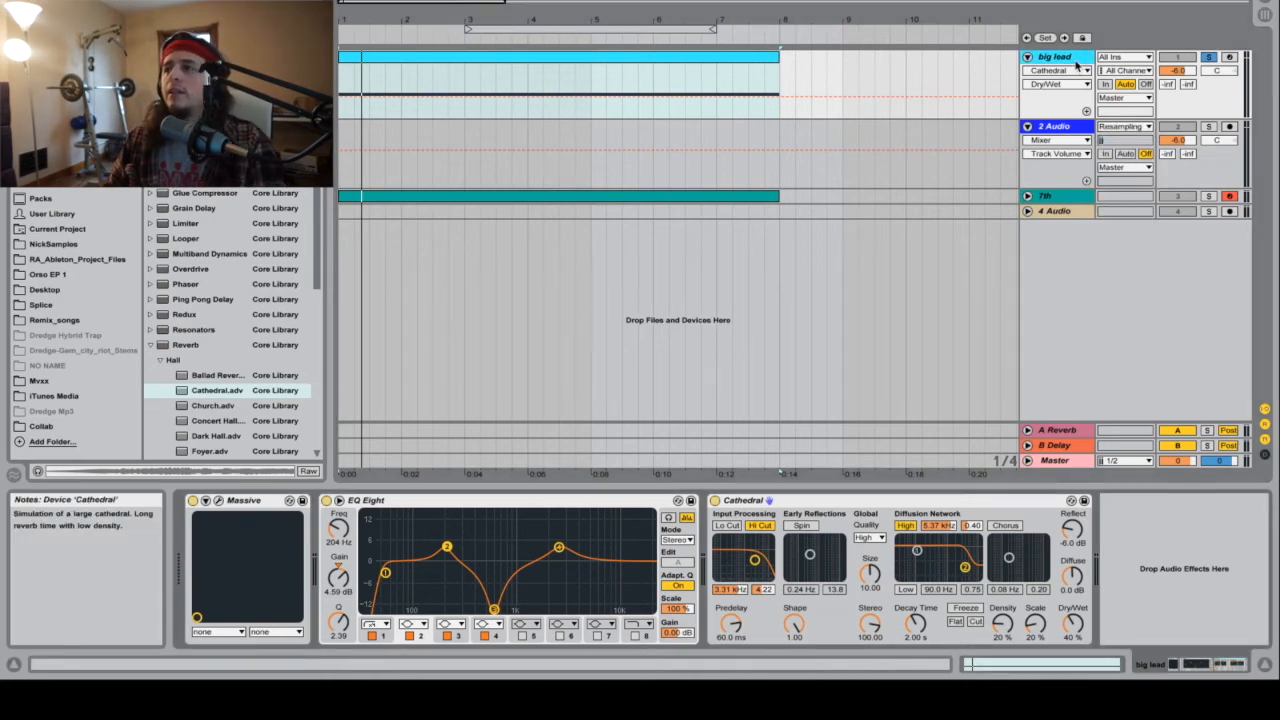
Step: Load a Glue Compressor onto the big lead track after the Cathedral reverb
key("space")
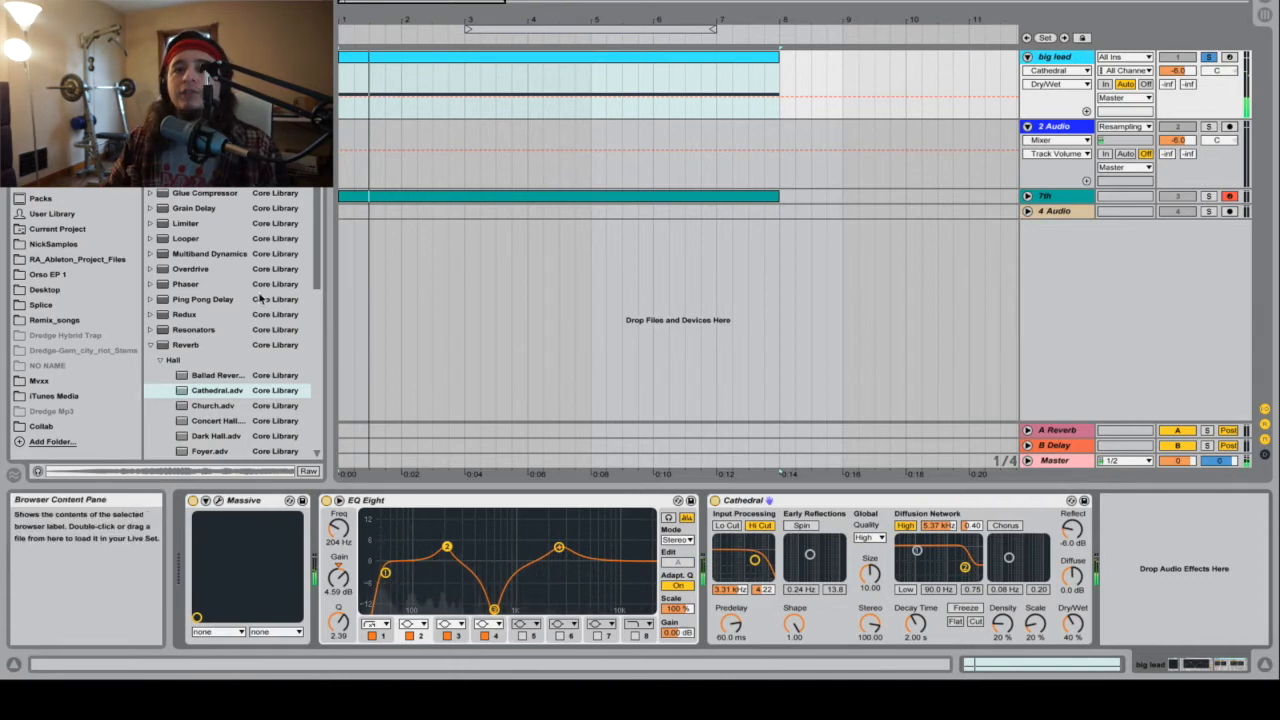
scroll(176, 346, "down", 1)
left_click(150, 333)
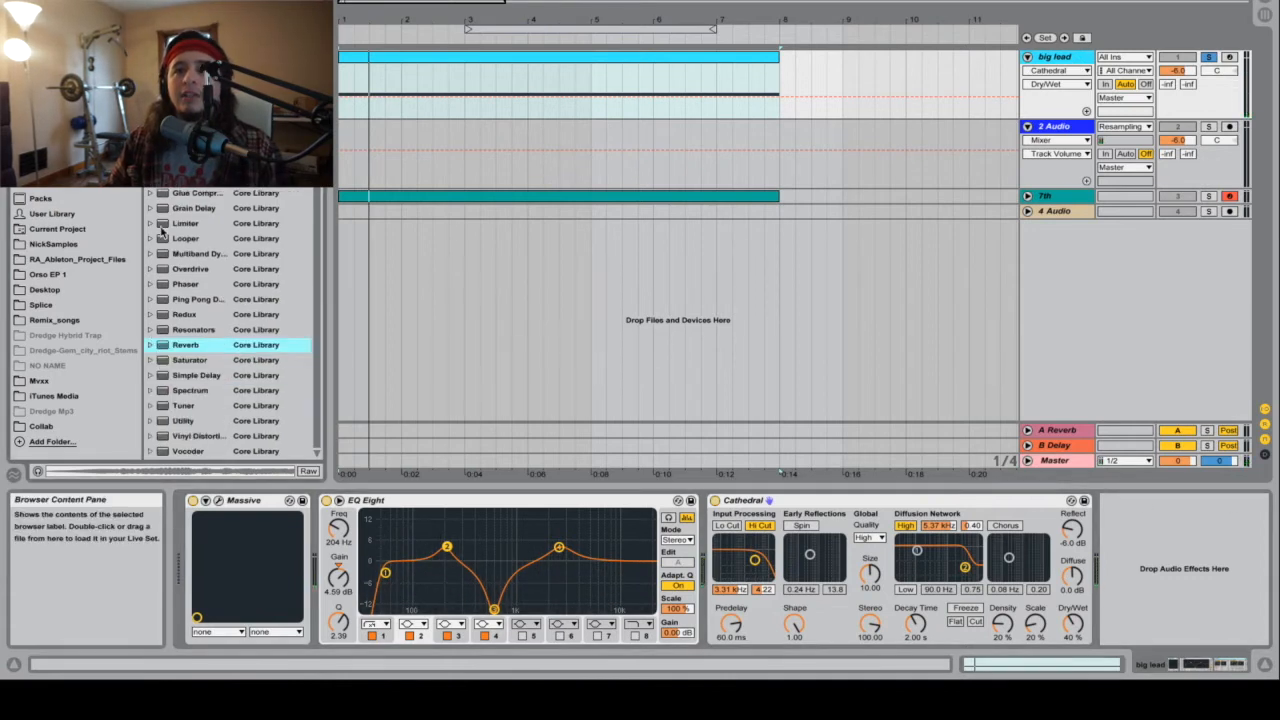
left_click_drag(187, 196, 1215, 545)
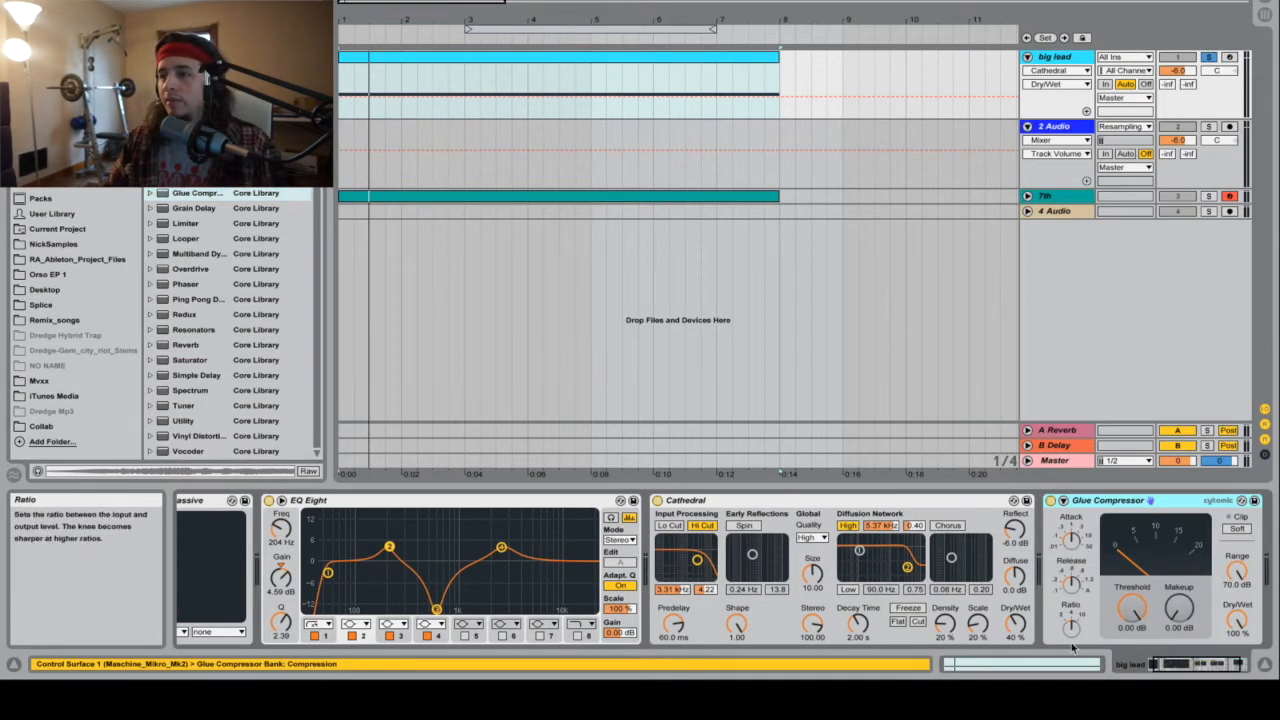
Step: Set the Glue Compressor's Threshold to -23.8 dB and Makeup to 14.0 dB, enable Soft clipping, and play back the lead
left_click_drag(1131, 608, 1131, 660)
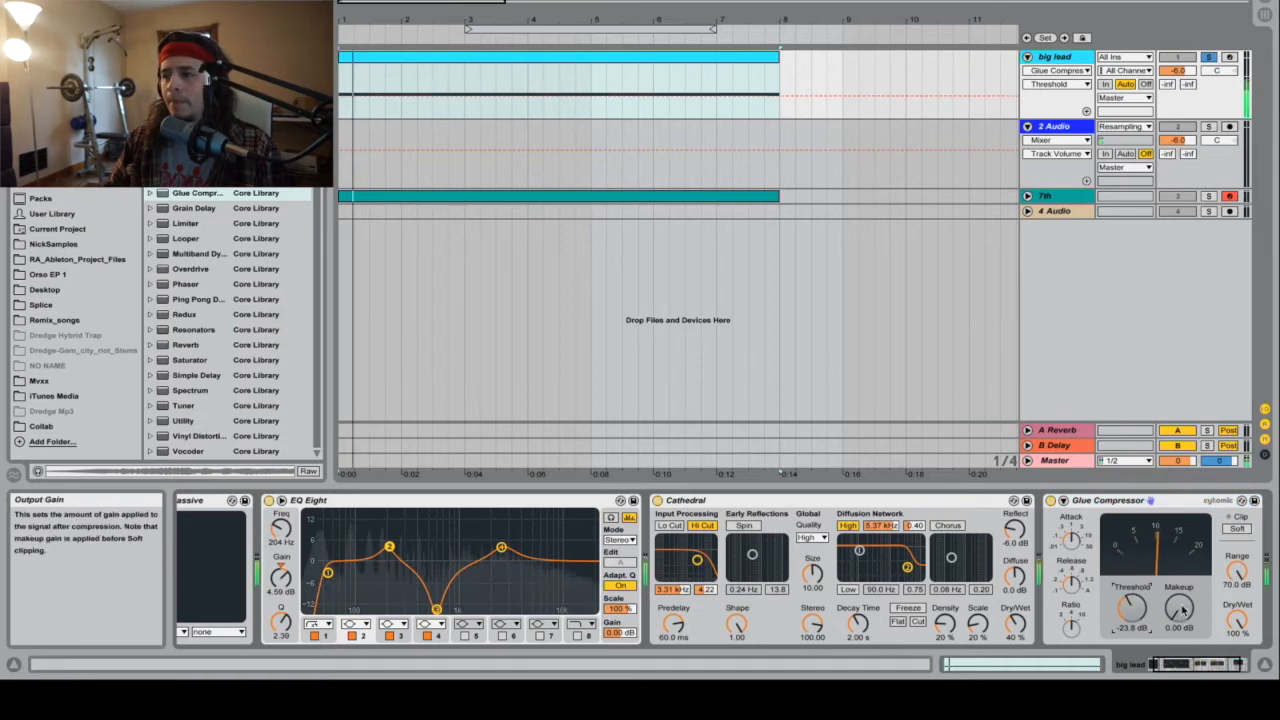
left_click_drag(1181, 612, 1184, 558)
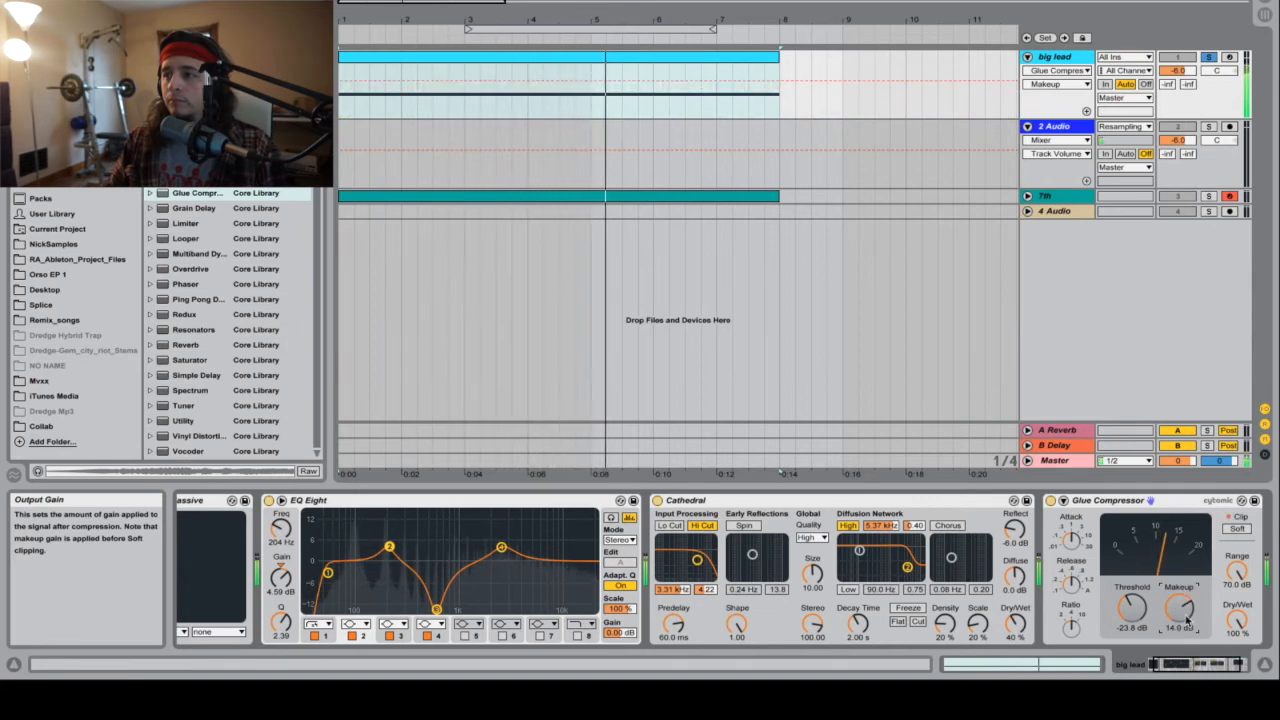
left_click(1238, 528)
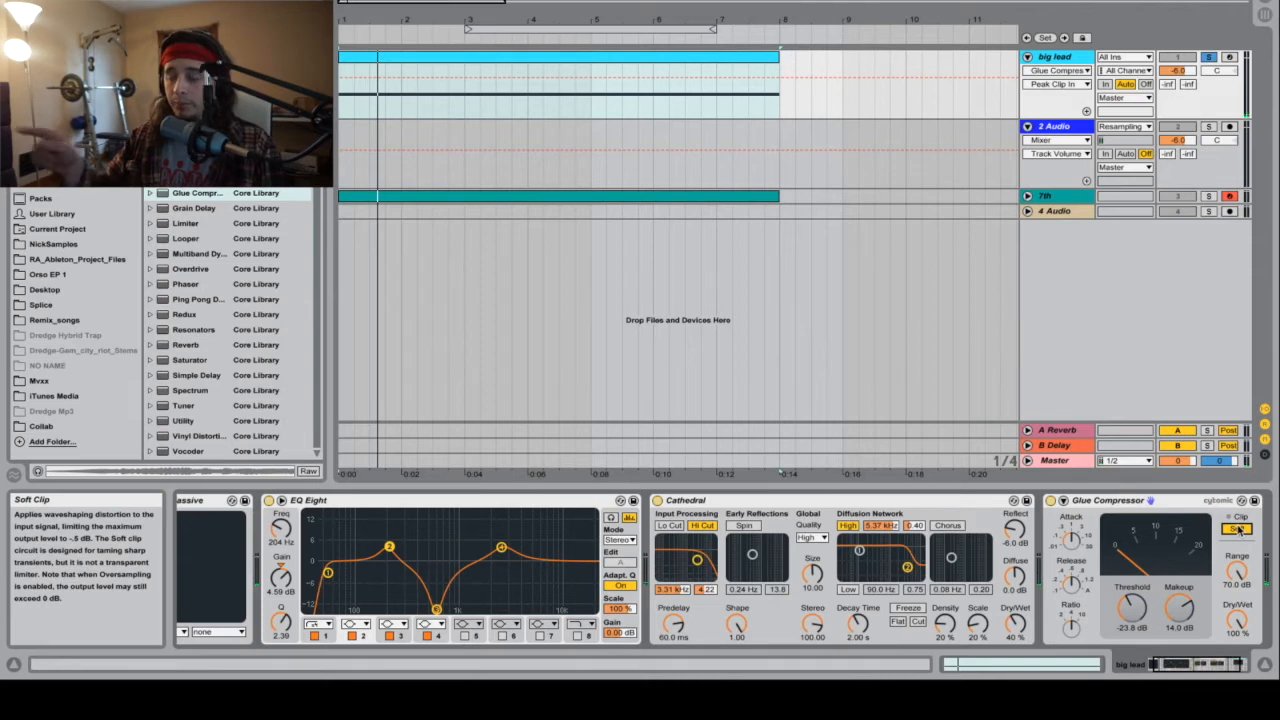
key("space")
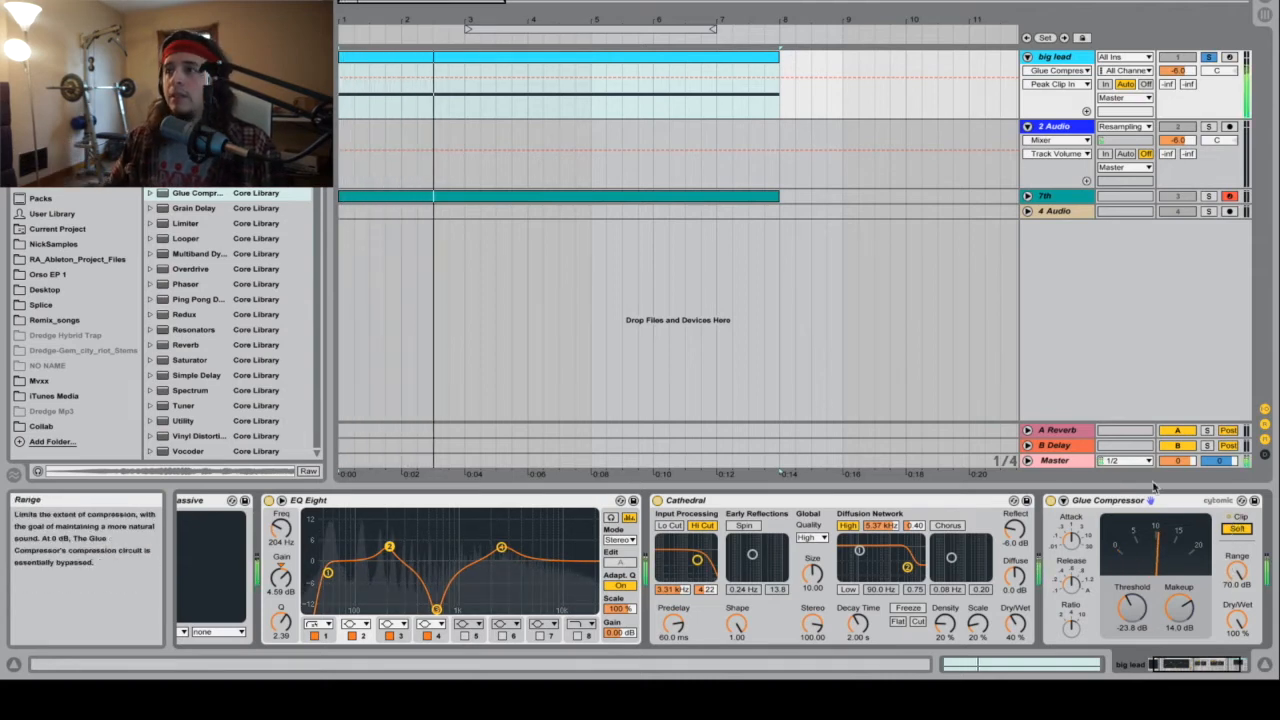
Step: Arm 2 Audio, record the resampled big lead from bar 1, and trim the recorded clip to end at bar 8
left_click(1231, 127)
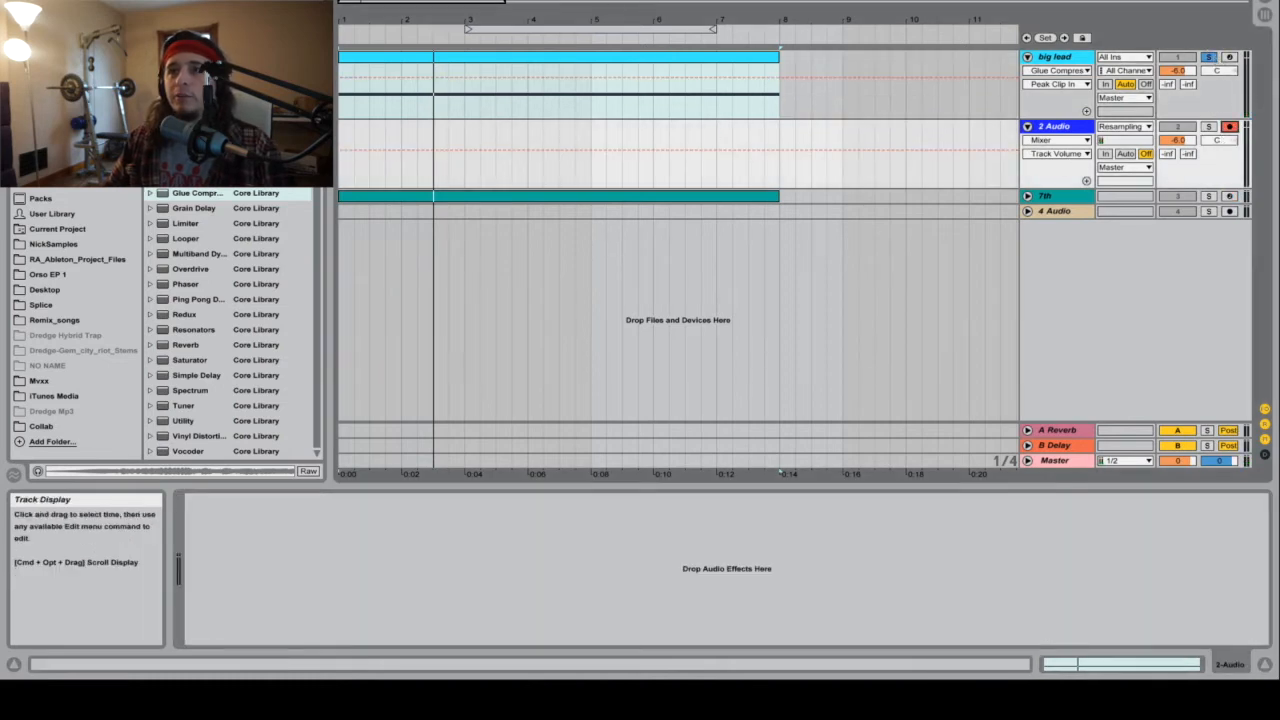
left_click(592, 1)
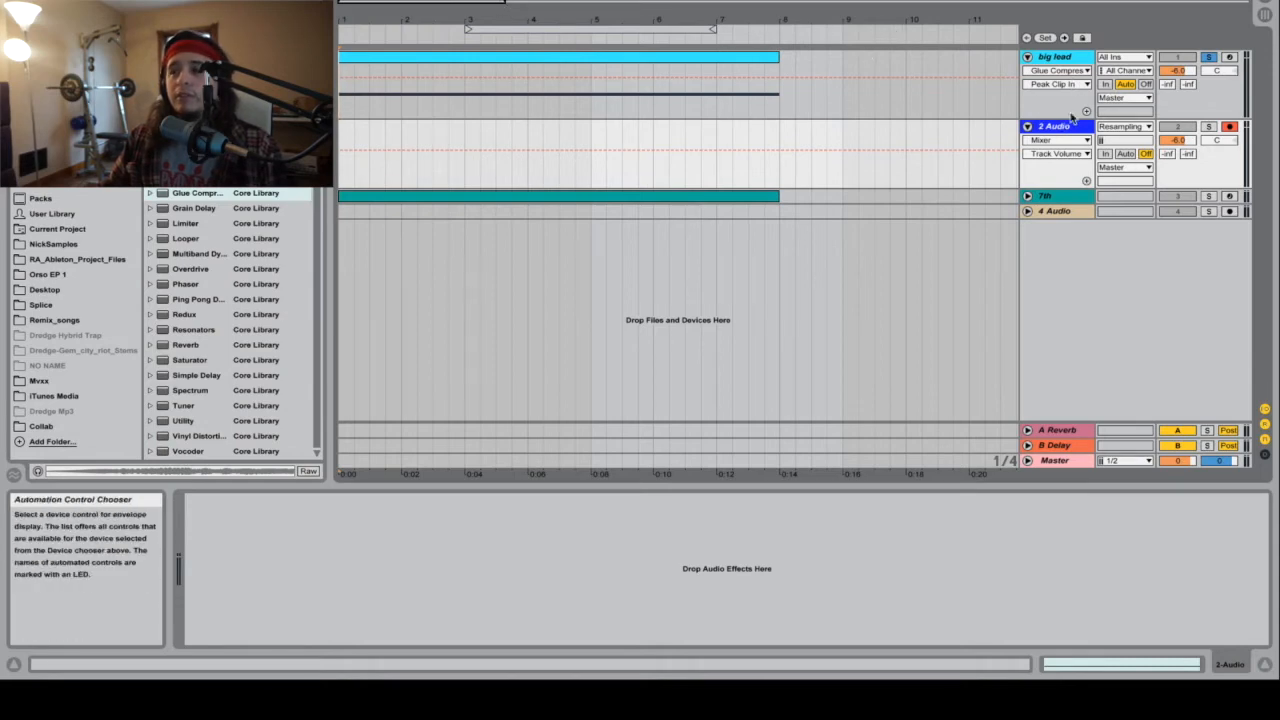
left_click(1068, 127)
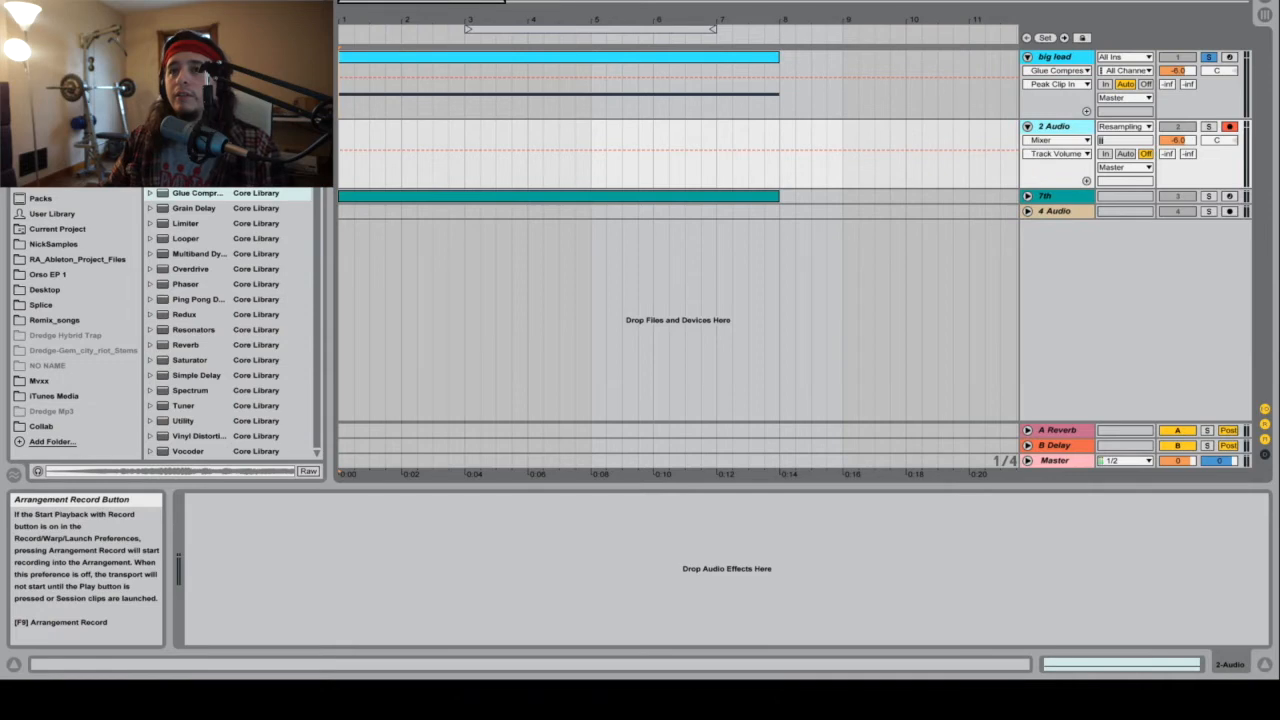
key("F9")
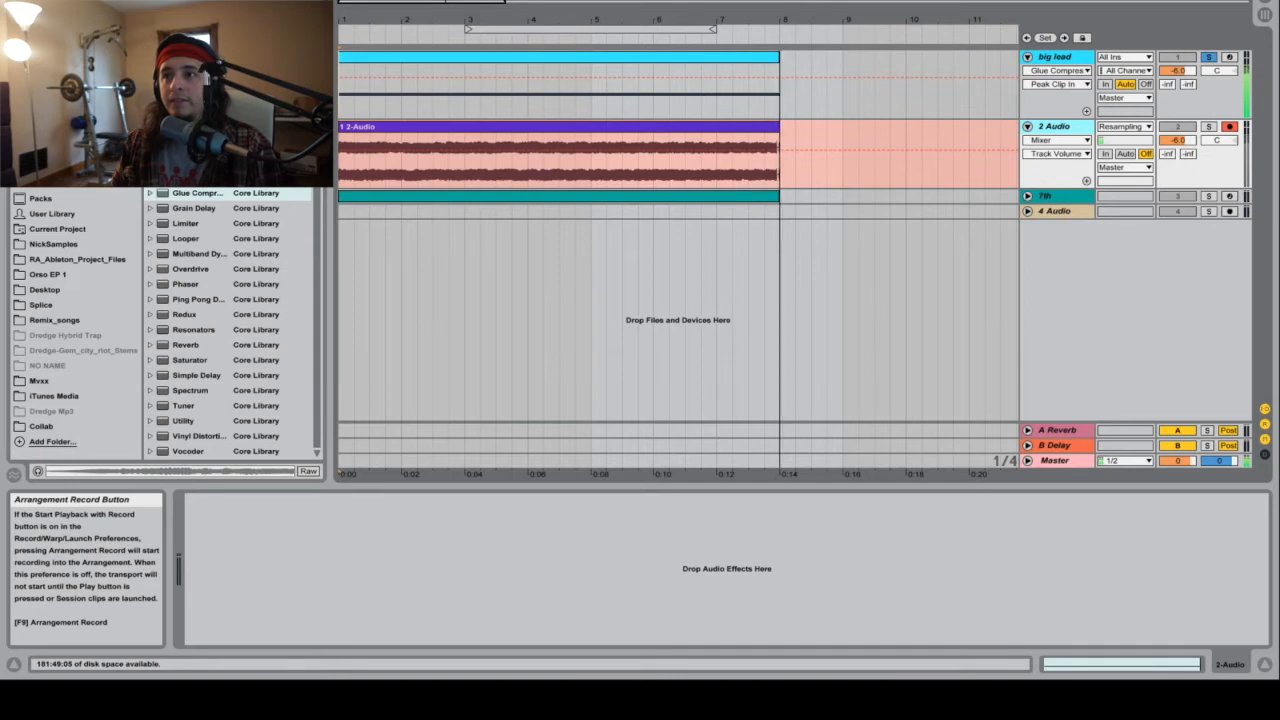
key("space")
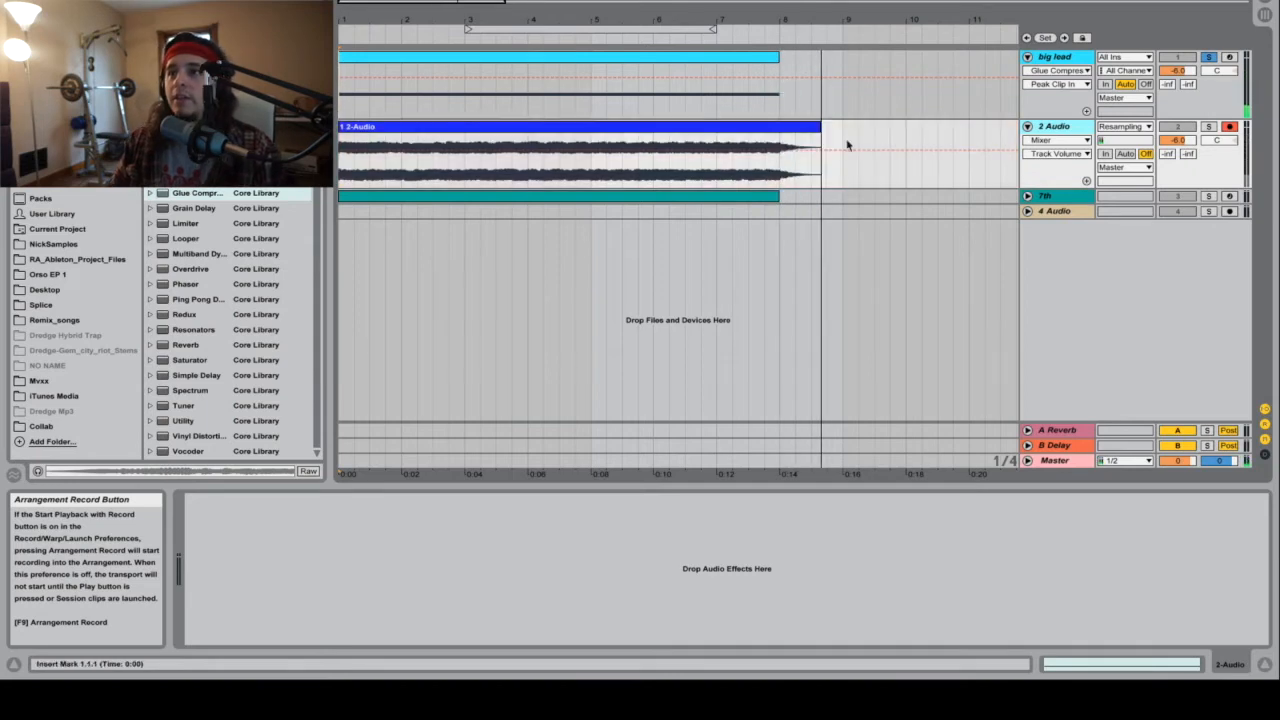
left_click_drag(818, 150, 780, 150)
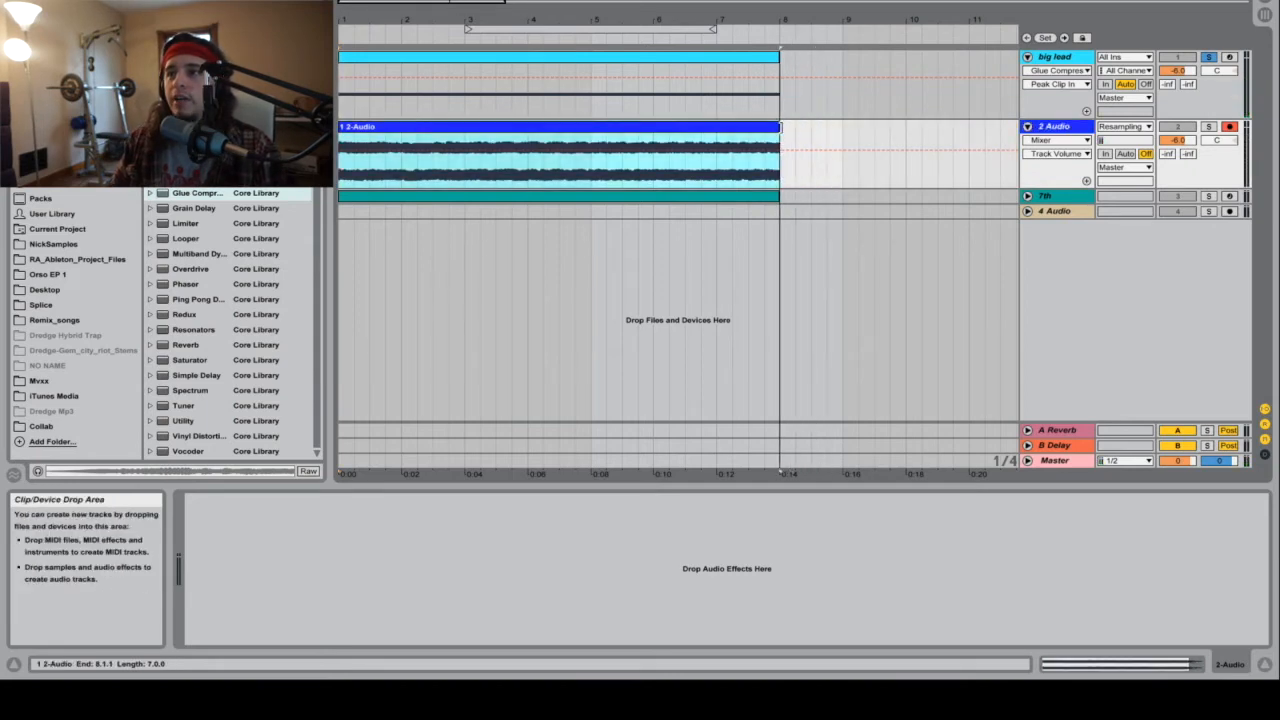
Step: Add a fade-in about one bar long to the 2 Audio clip and solo that track to hear it
left_click(1072, 140)
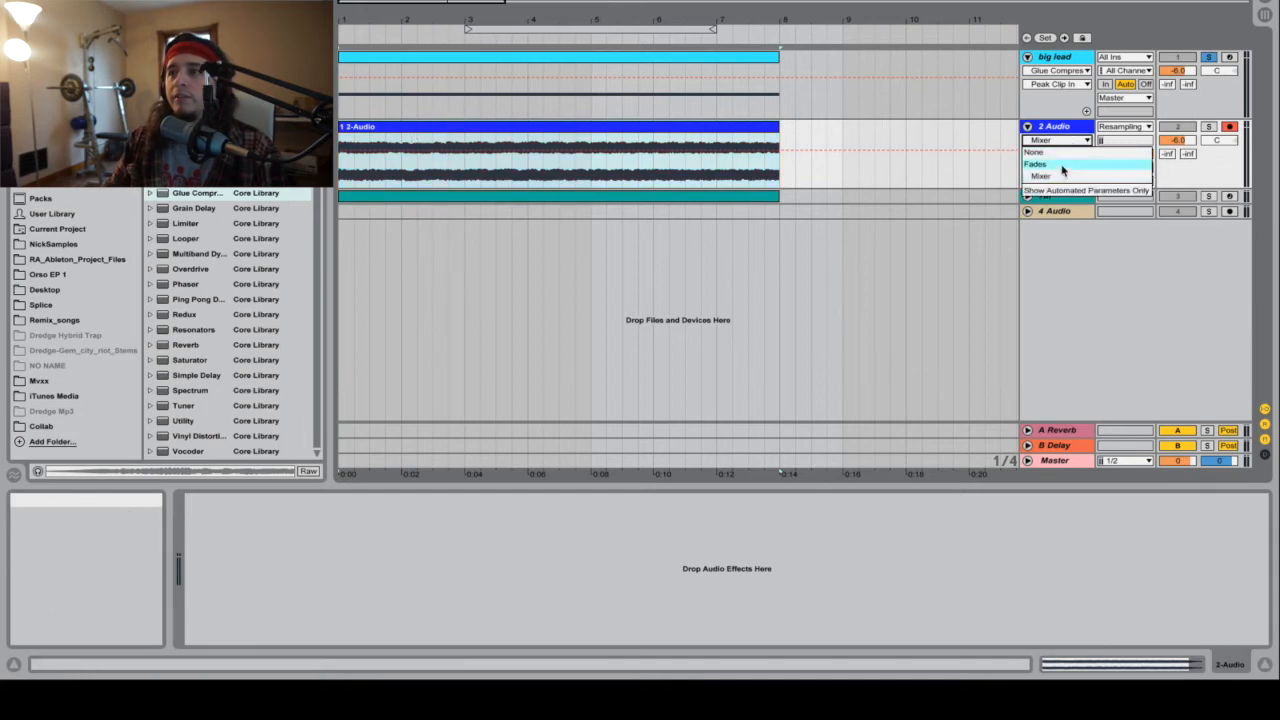
left_click(1062, 171)
left_click_drag(339, 143, 398, 138)
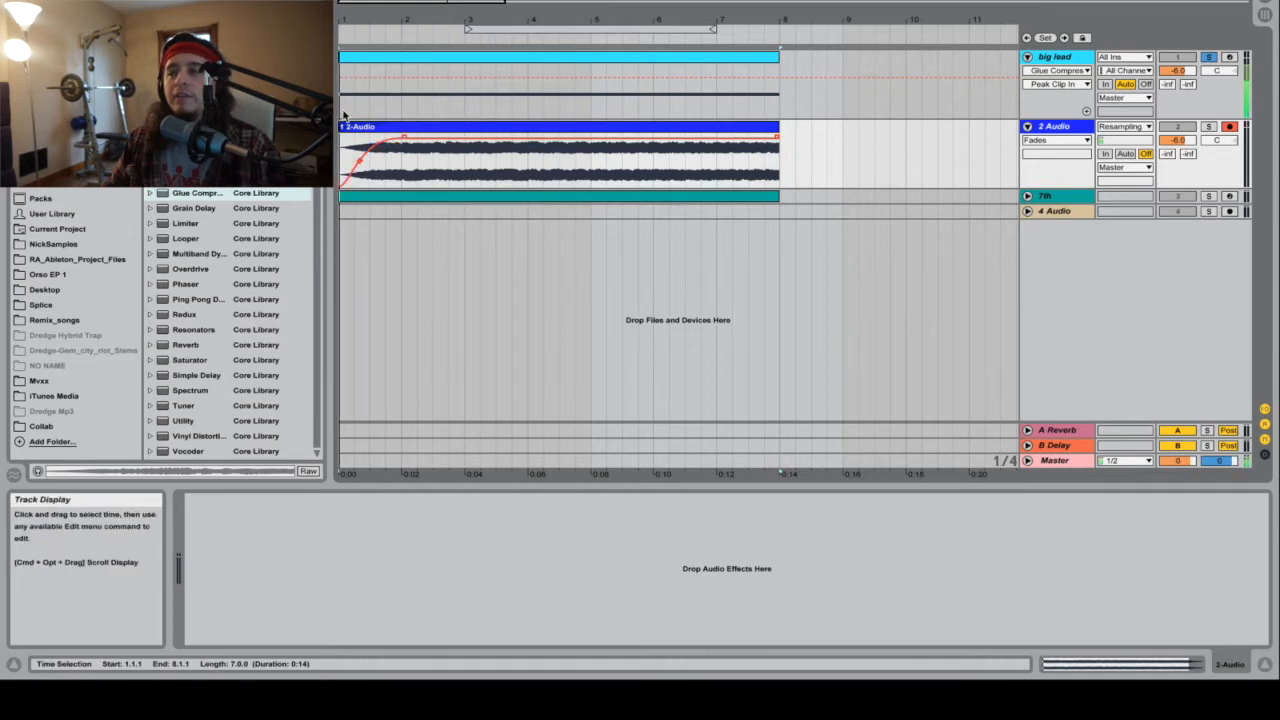
left_click(1208, 127)
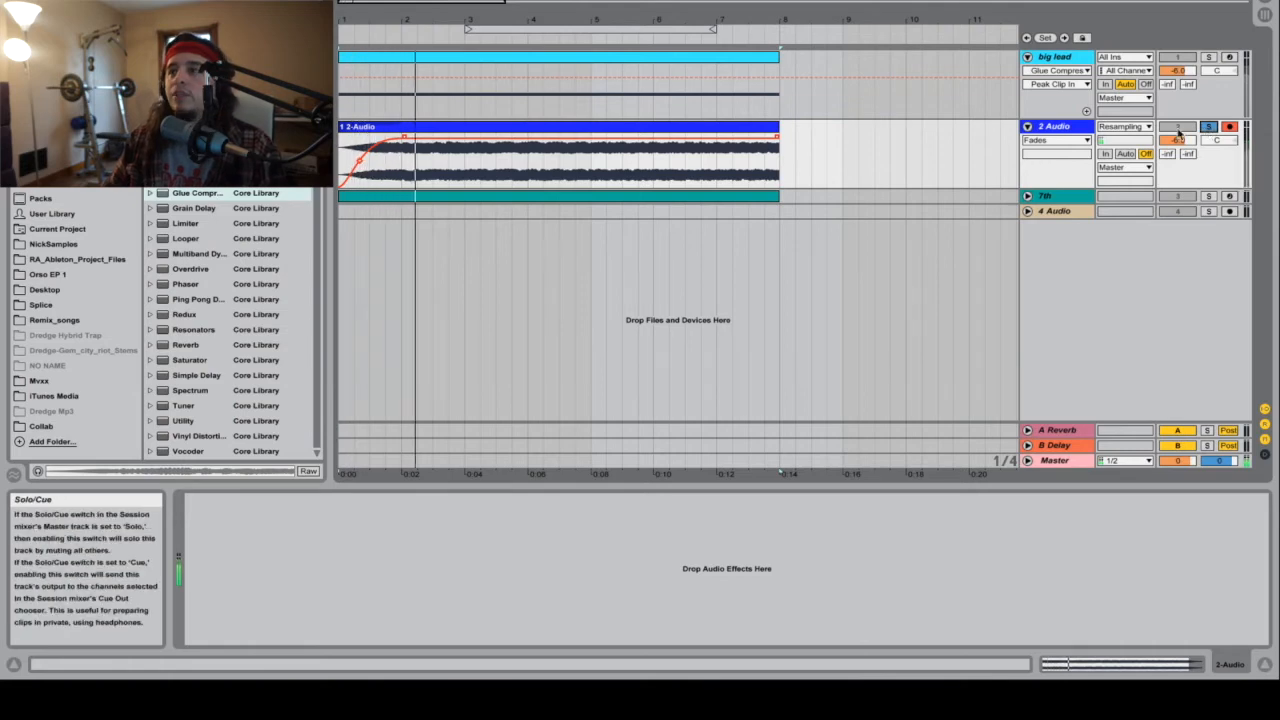
Step: Freeze the big lead track and flatten it to audio
right_click(1059, 58)
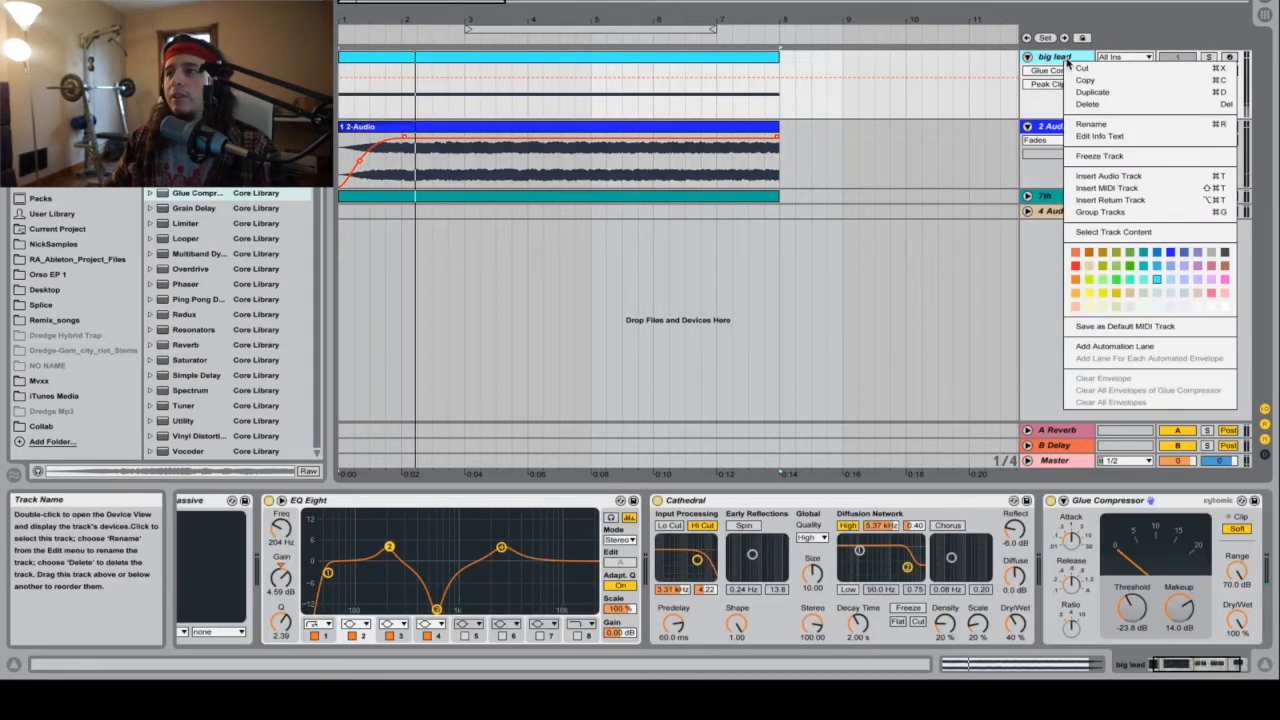
left_click(1108, 158)
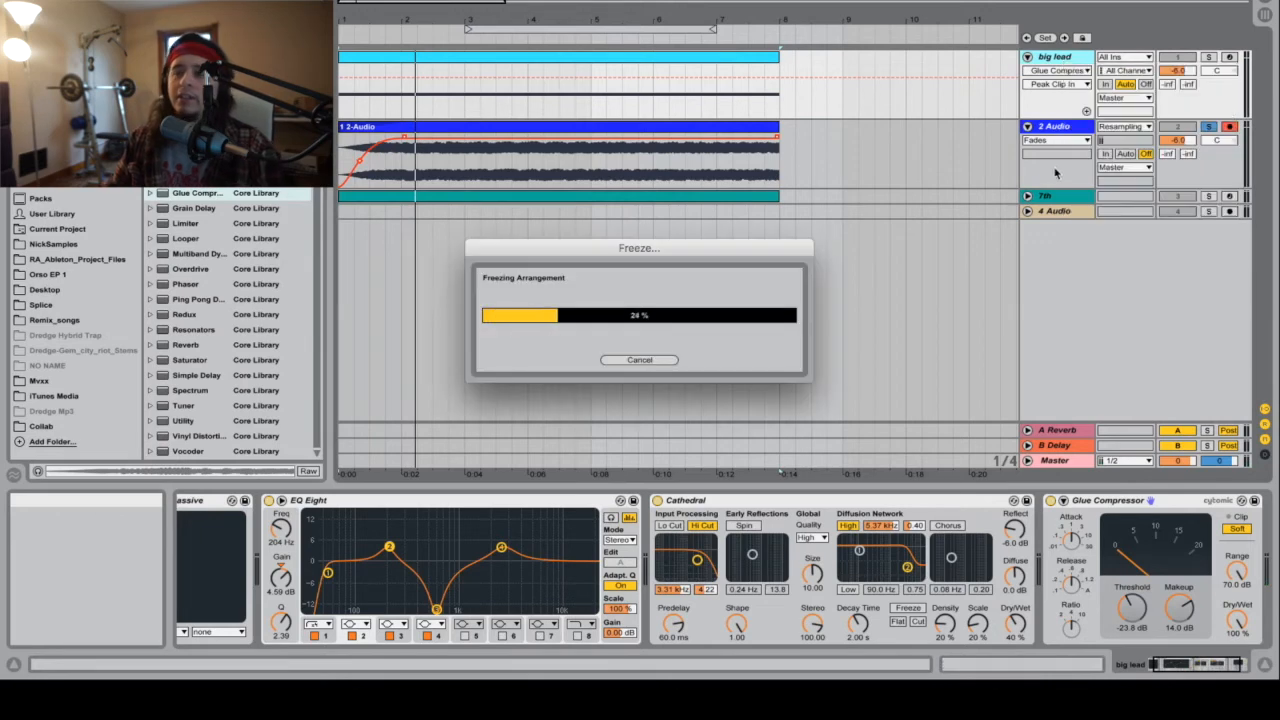
right_click(1059, 60)
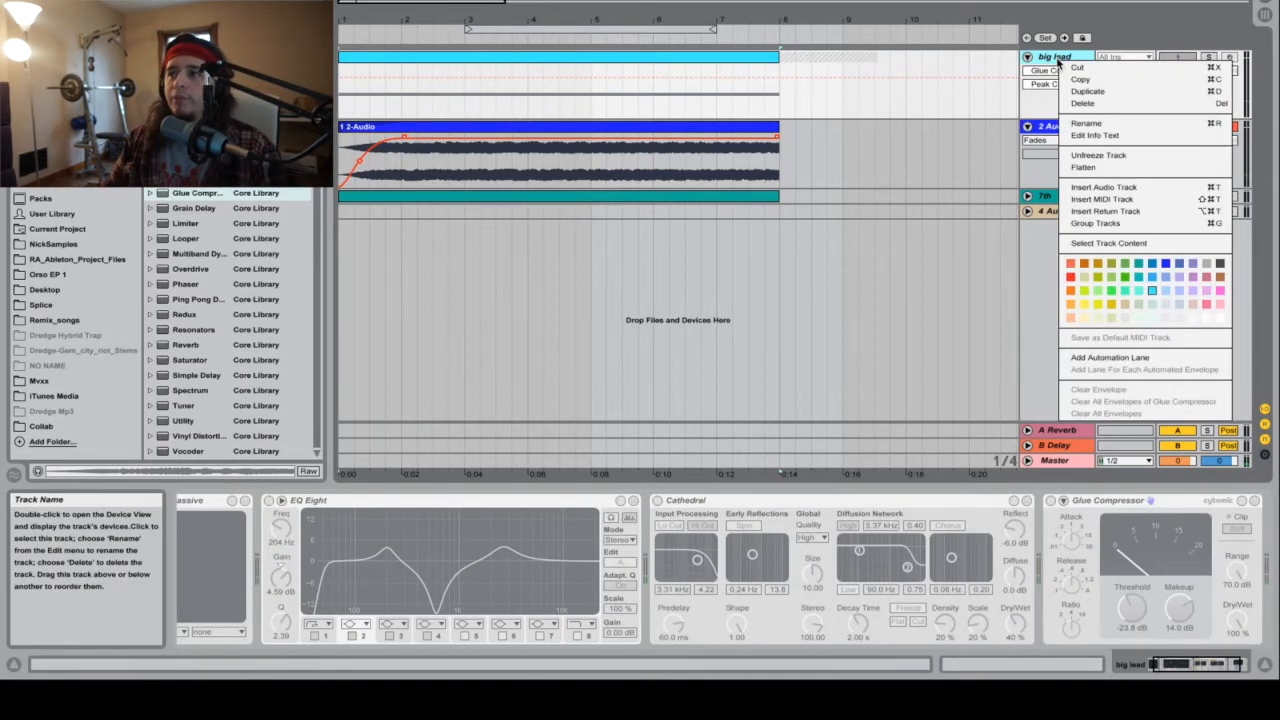
left_click(1104, 170)
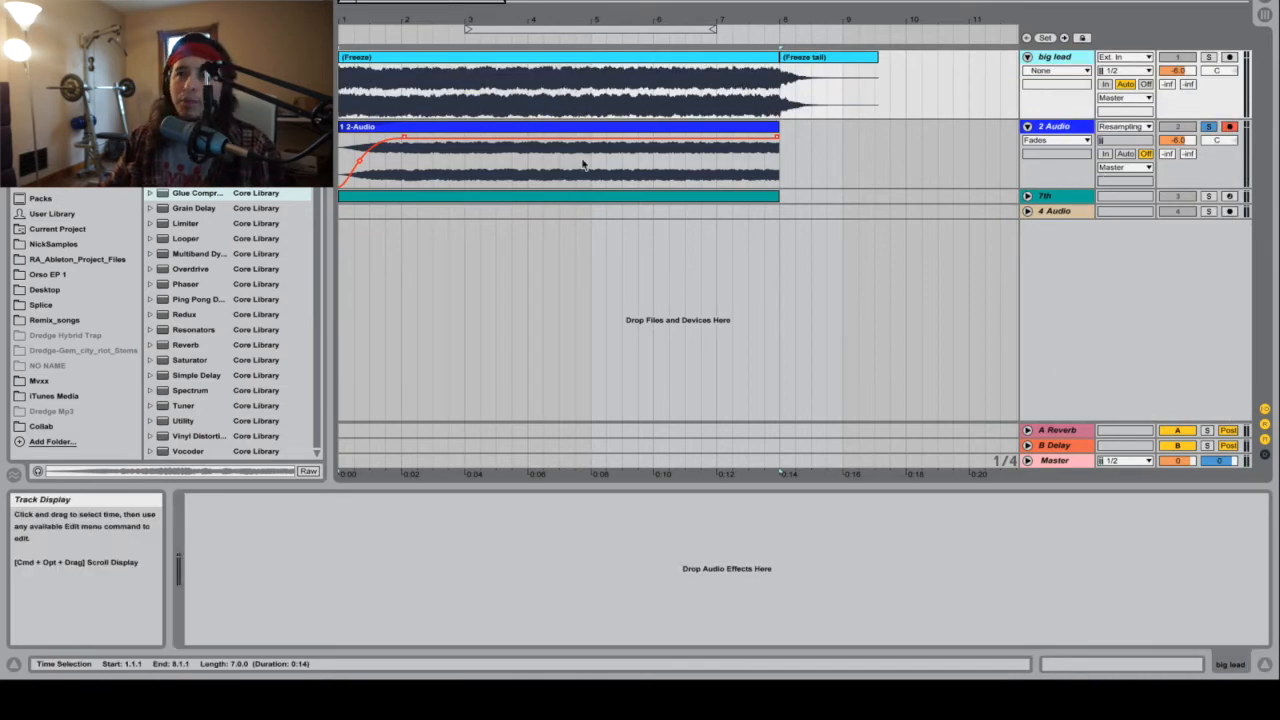
Step: Delete the freeze tail clip after bar 8 and play back the soloed big lead from the start
left_click(846, 63)
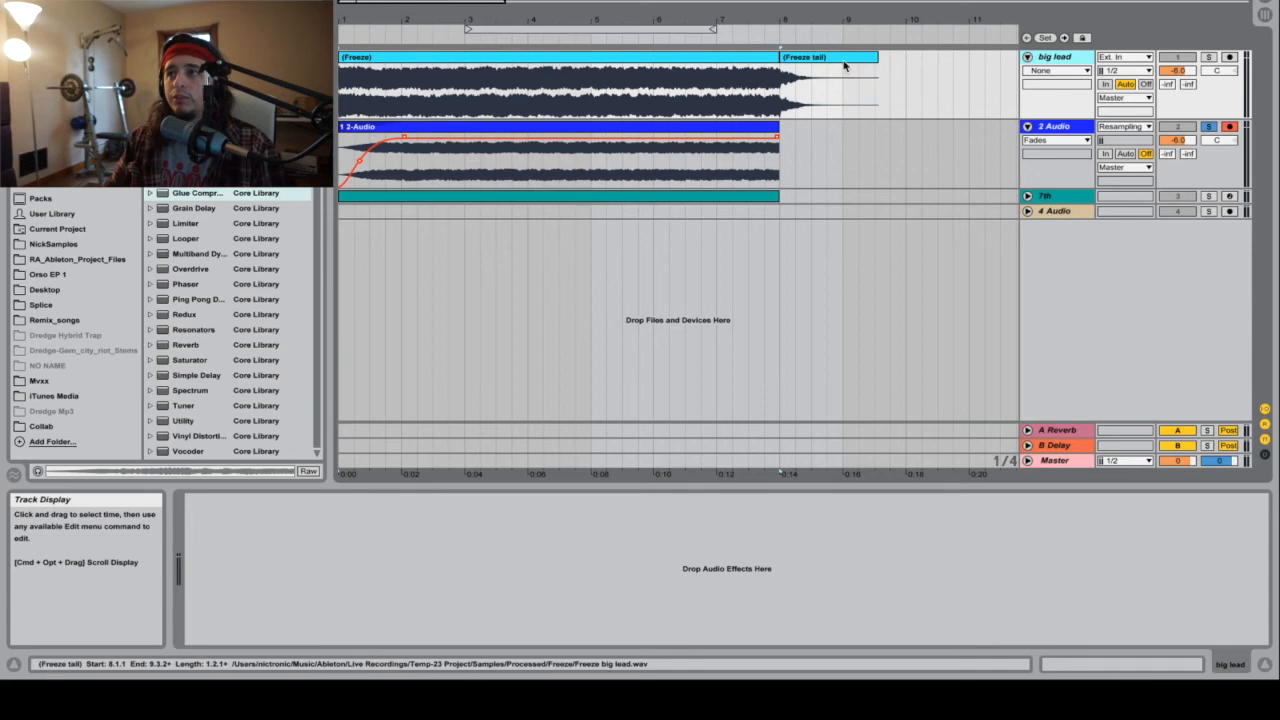
left_click(1210, 57)
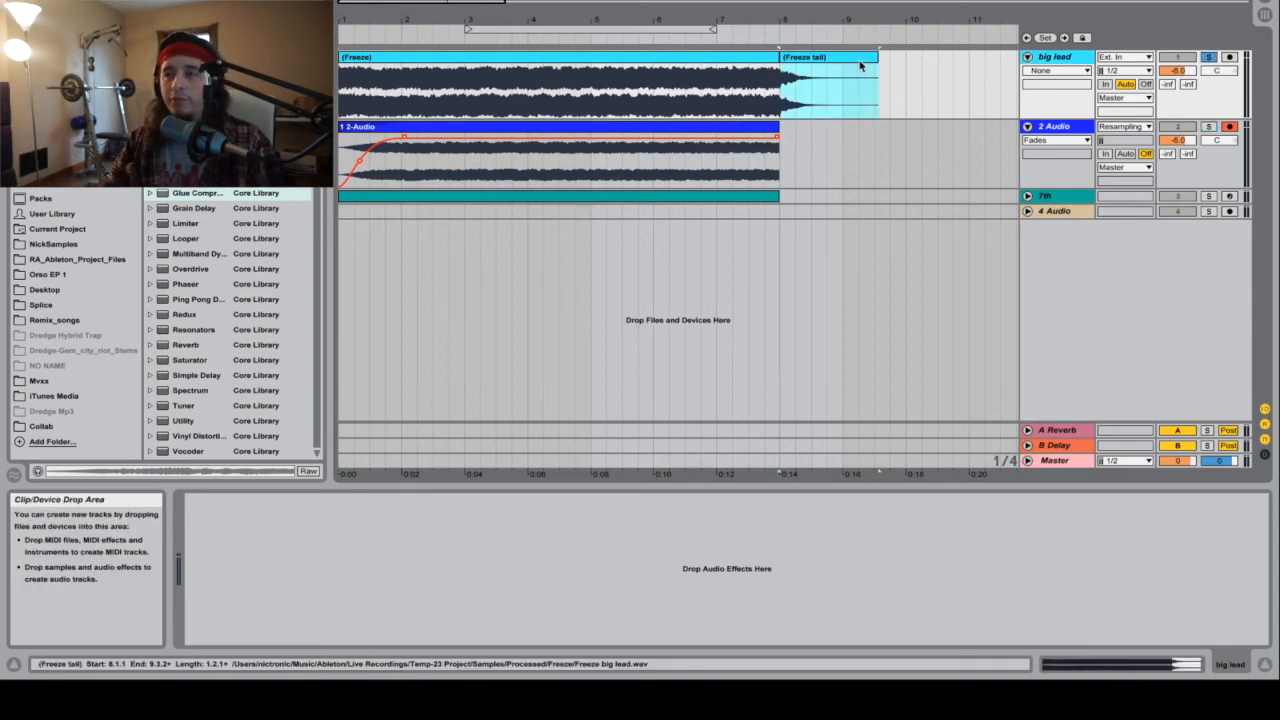
key("Delete")
key("space")
key("space")
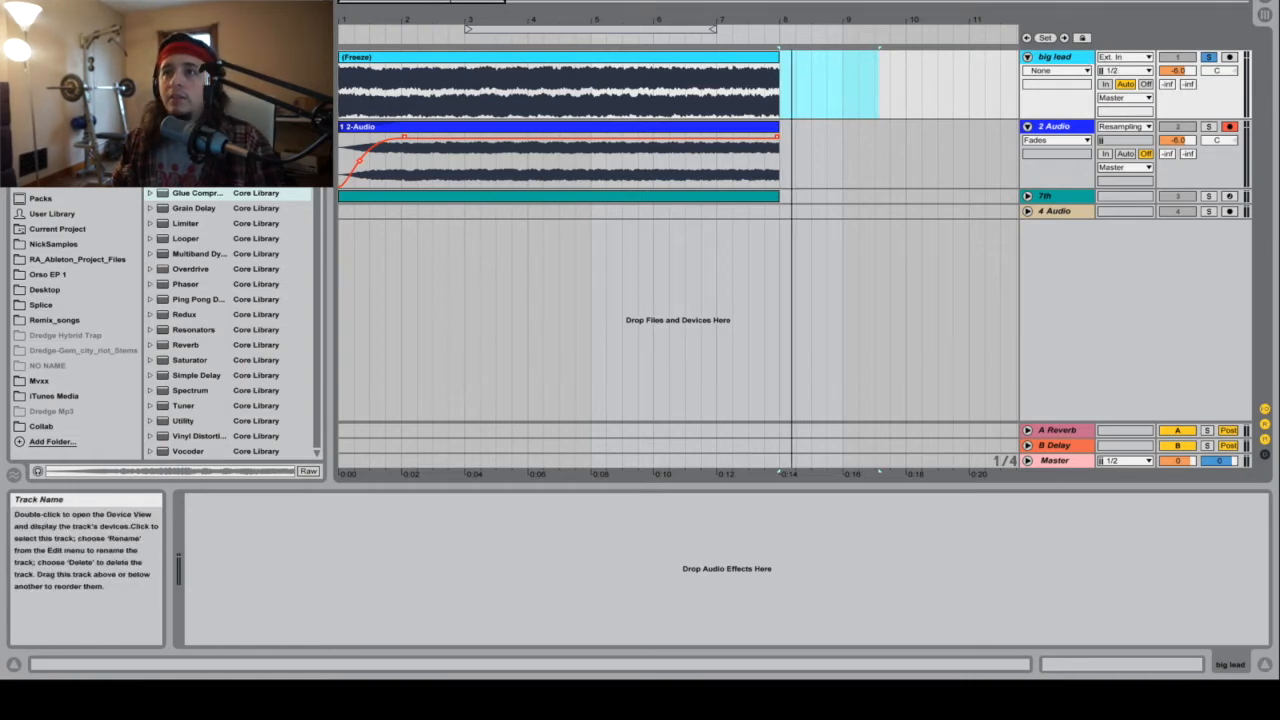
left_click(545, 0)
key("space")
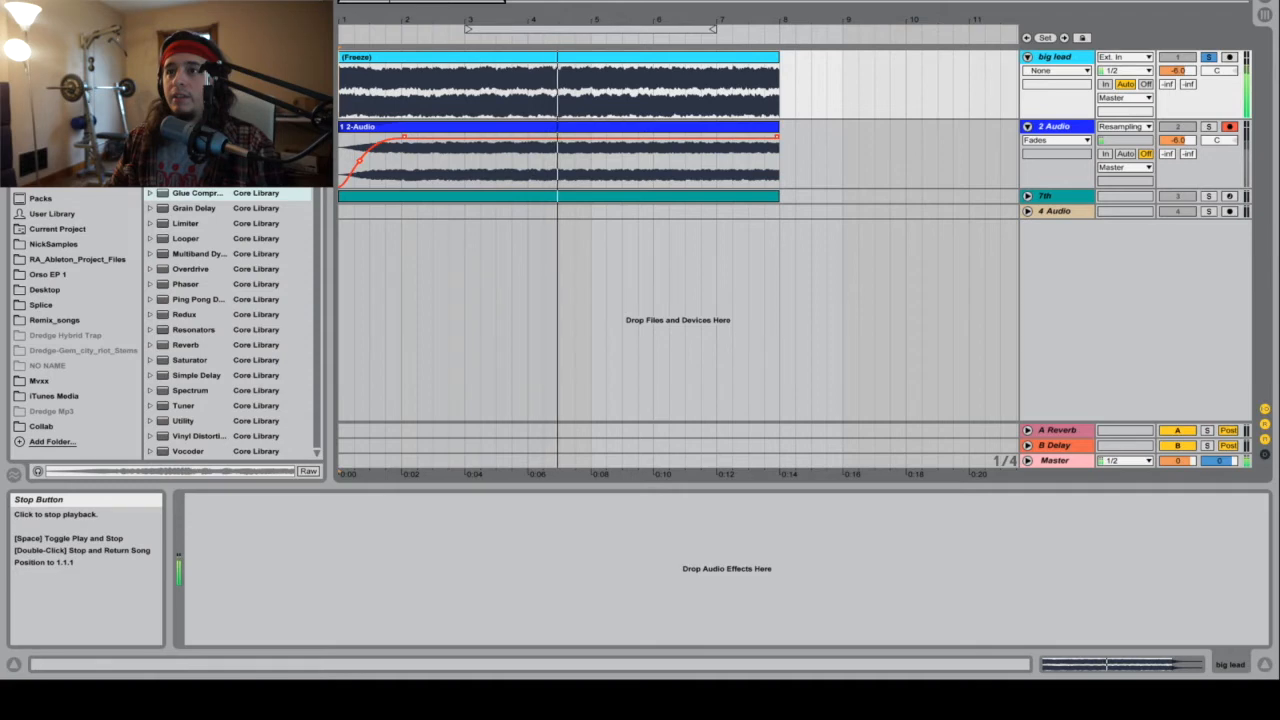
key("space")
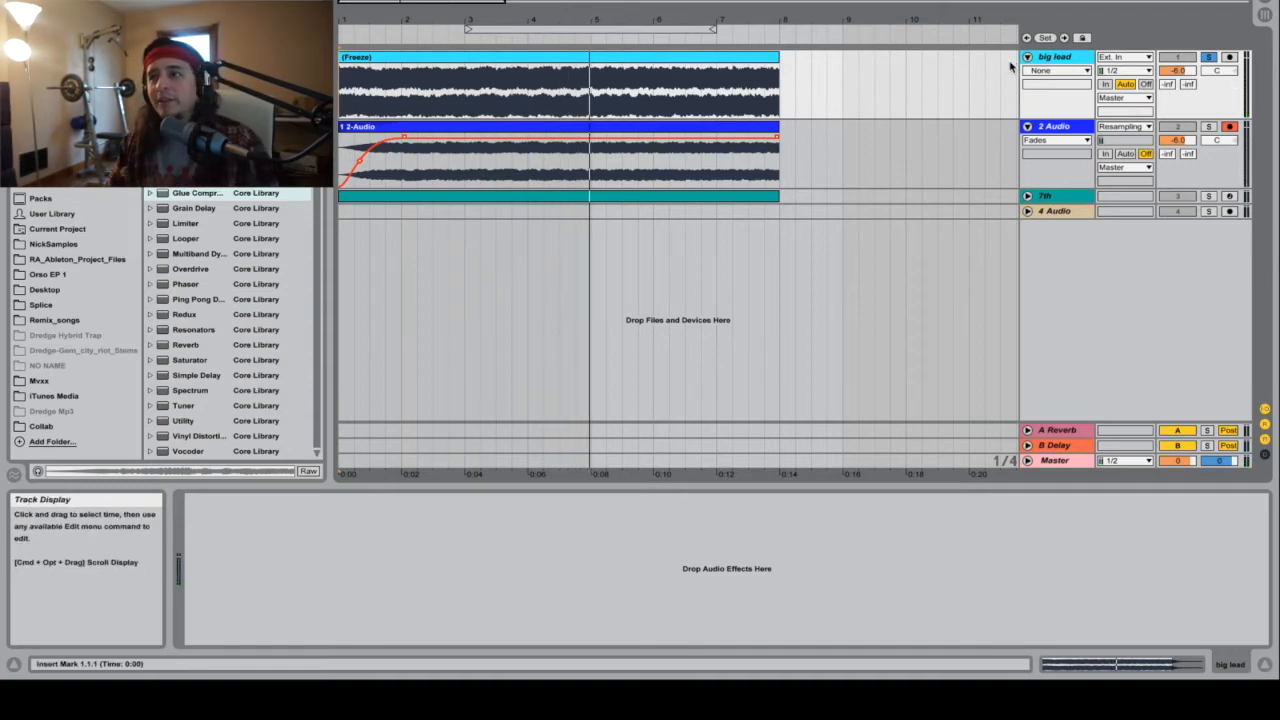
Step: Collapse the big lead track, then expand and solo the 7th track
left_click(1077, 75)
left_click(1077, 83)
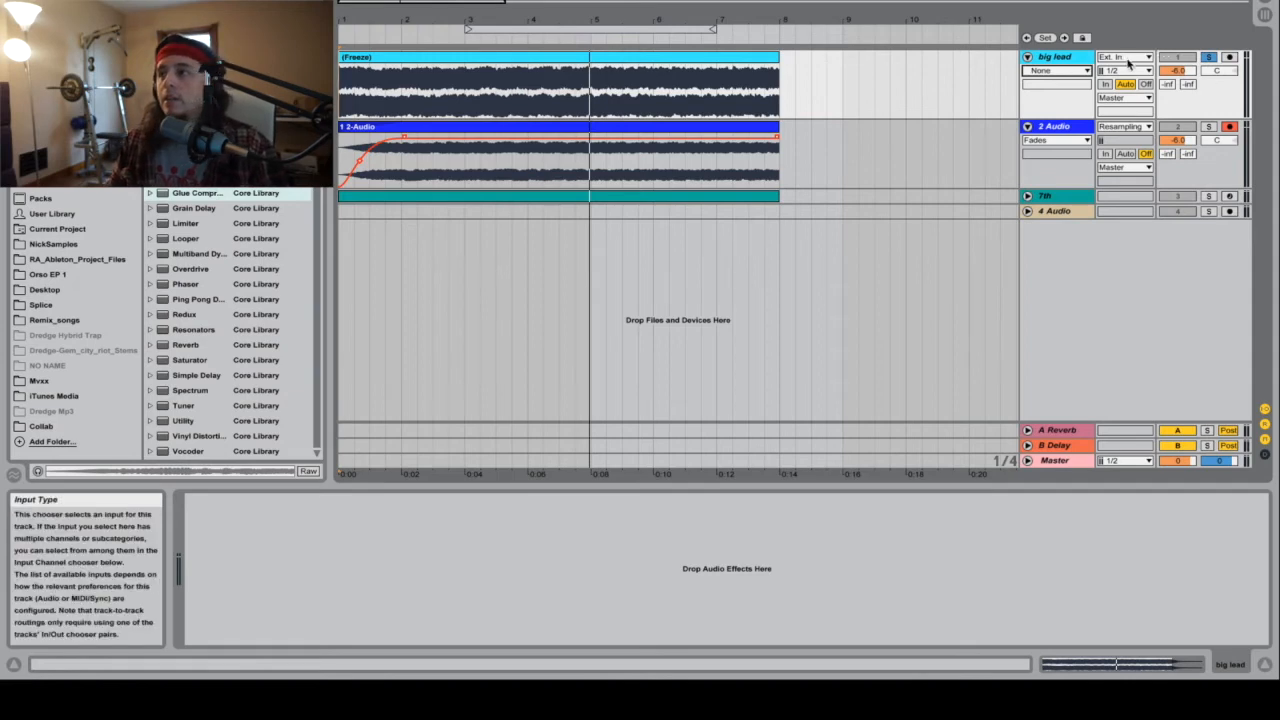
left_click(1027, 57)
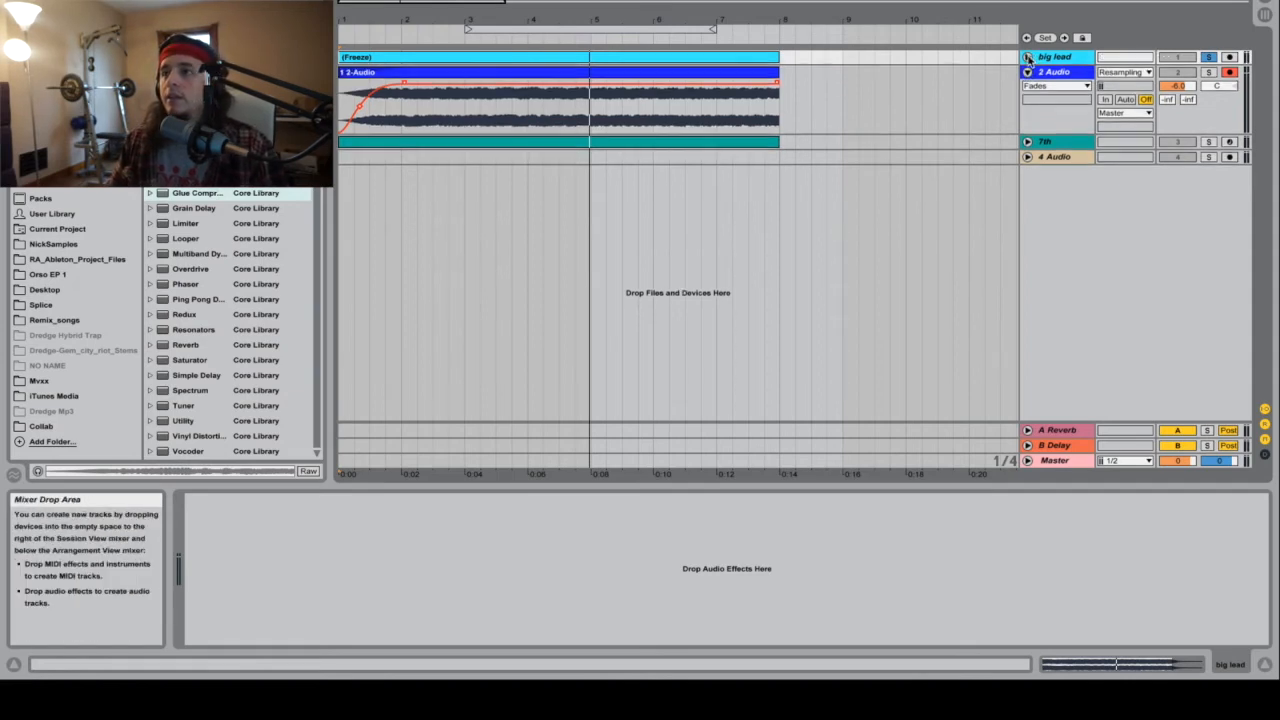
left_click(1027, 141)
left_click(645, 141)
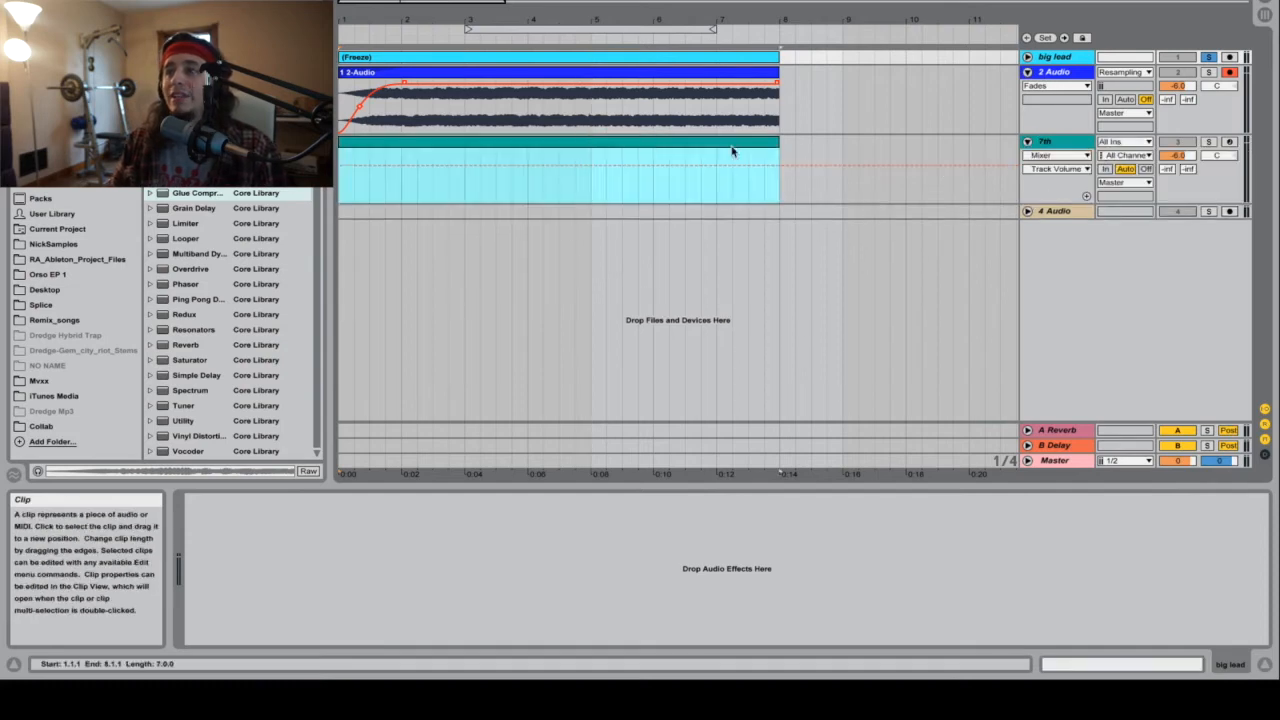
left_click(1210, 142)
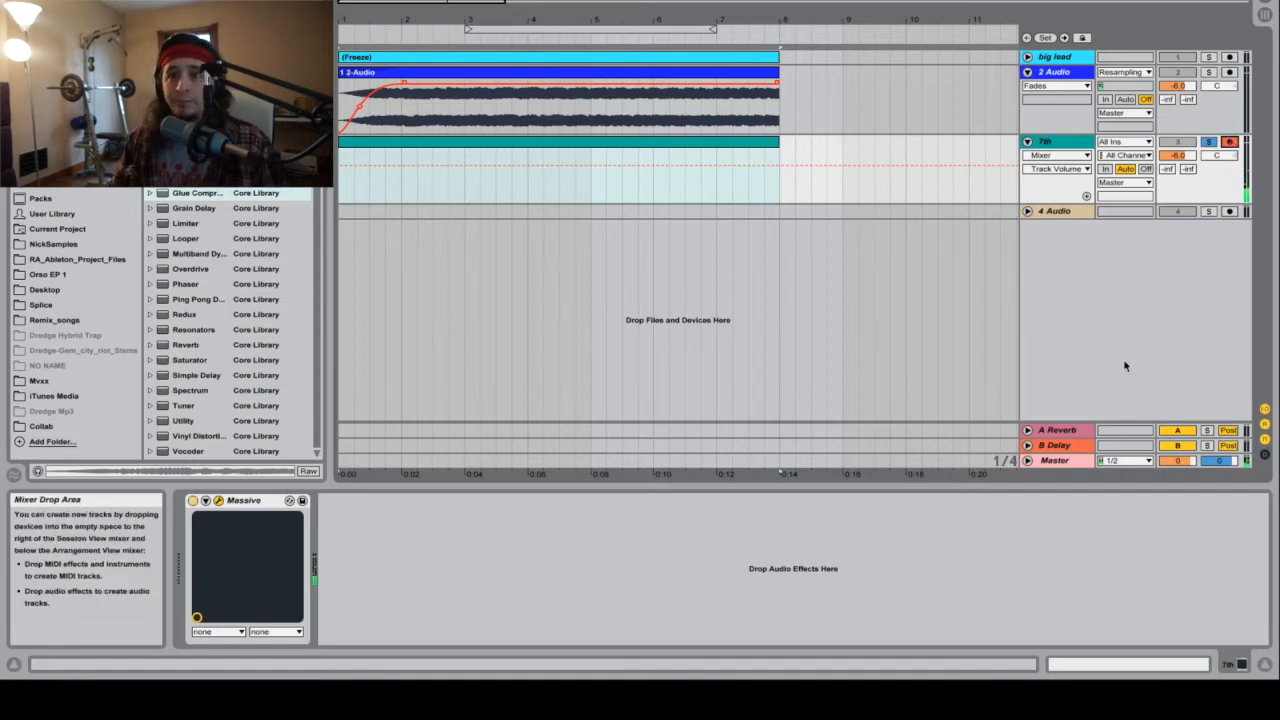
Step: Draw a one-beat F1 note at the start of the 7th track's empty MIDI clip and audition it
double_click(437, 145)
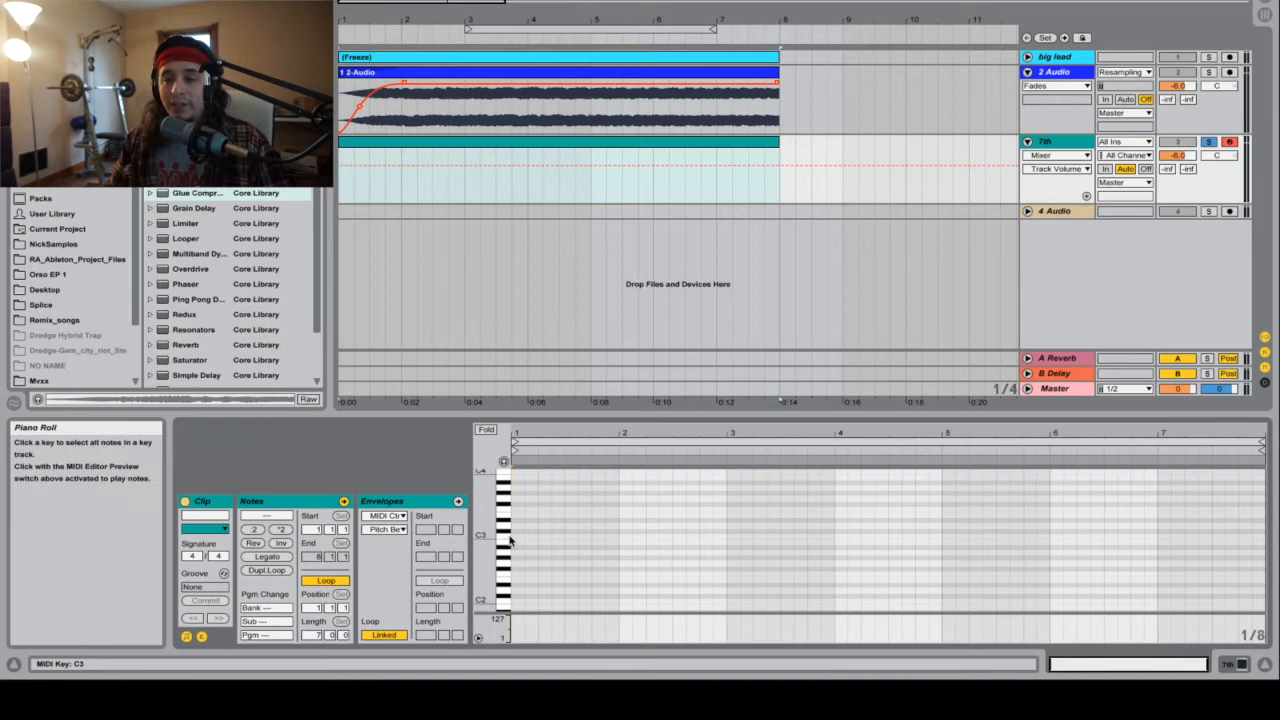
scroll(530, 540, "down", 3)
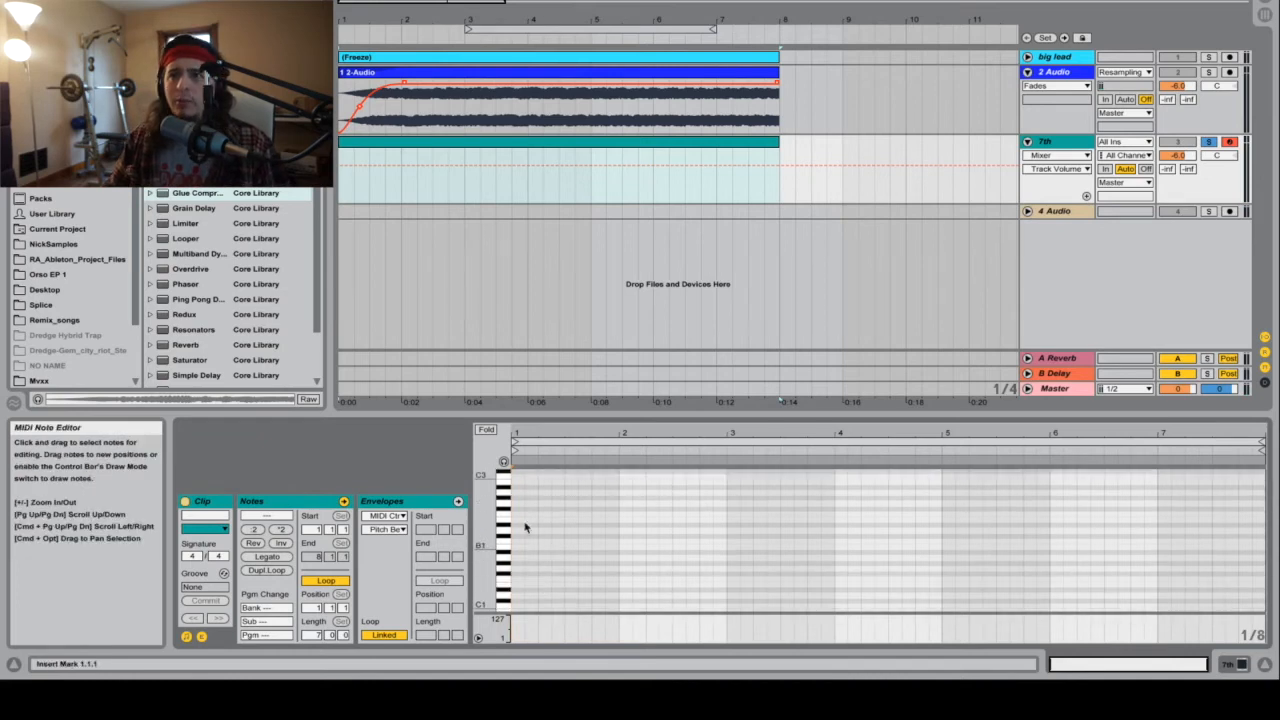
left_click(517, 62)
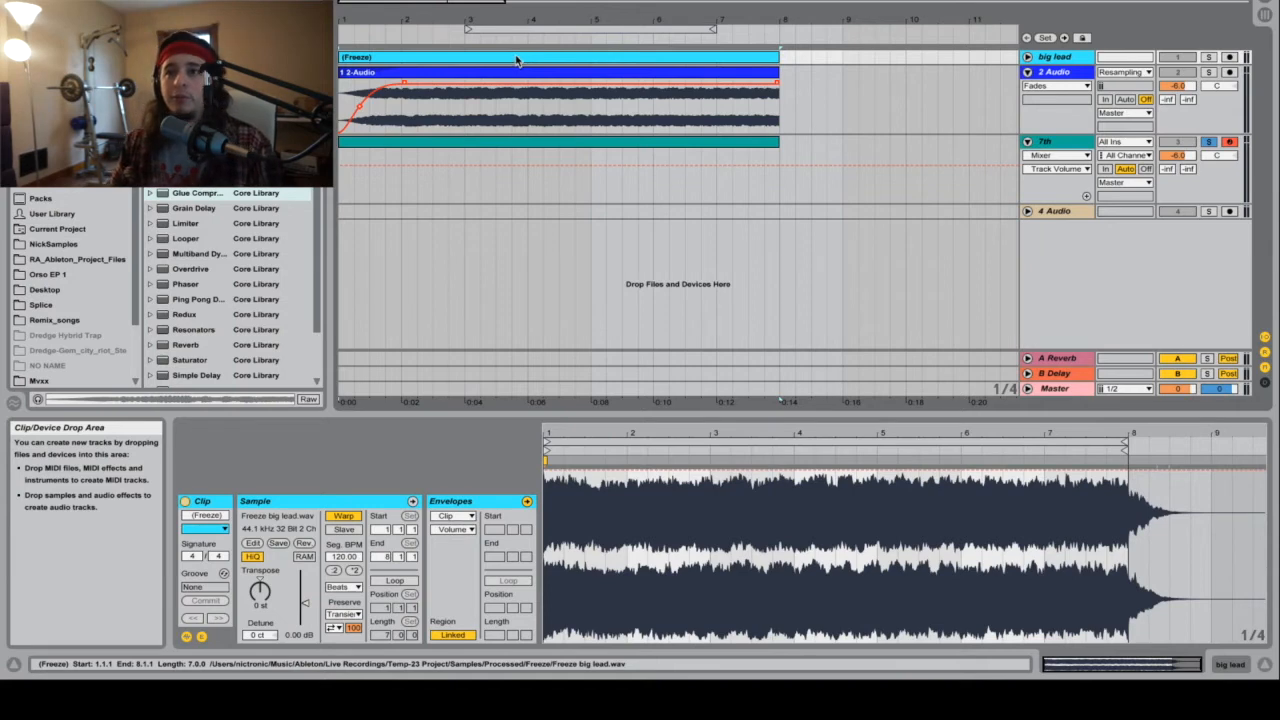
left_click(517, 151)
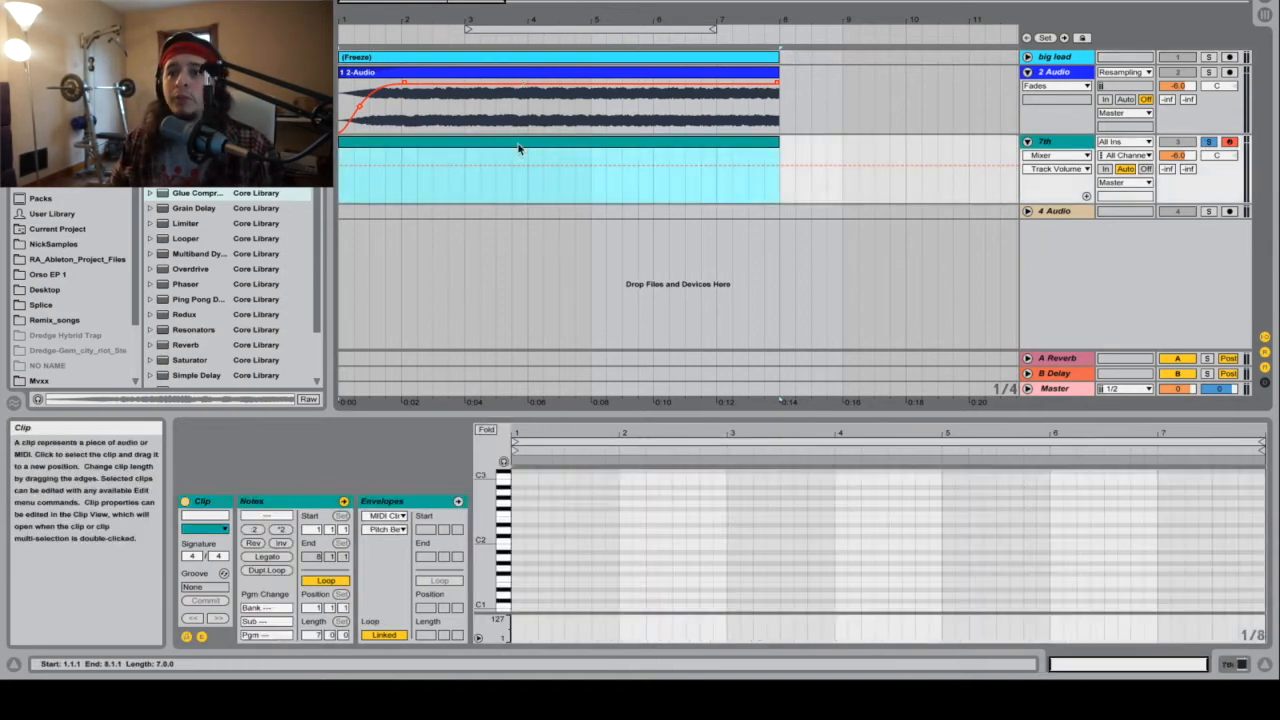
double_click(517, 514)
left_click_drag(526, 516, 538, 516)
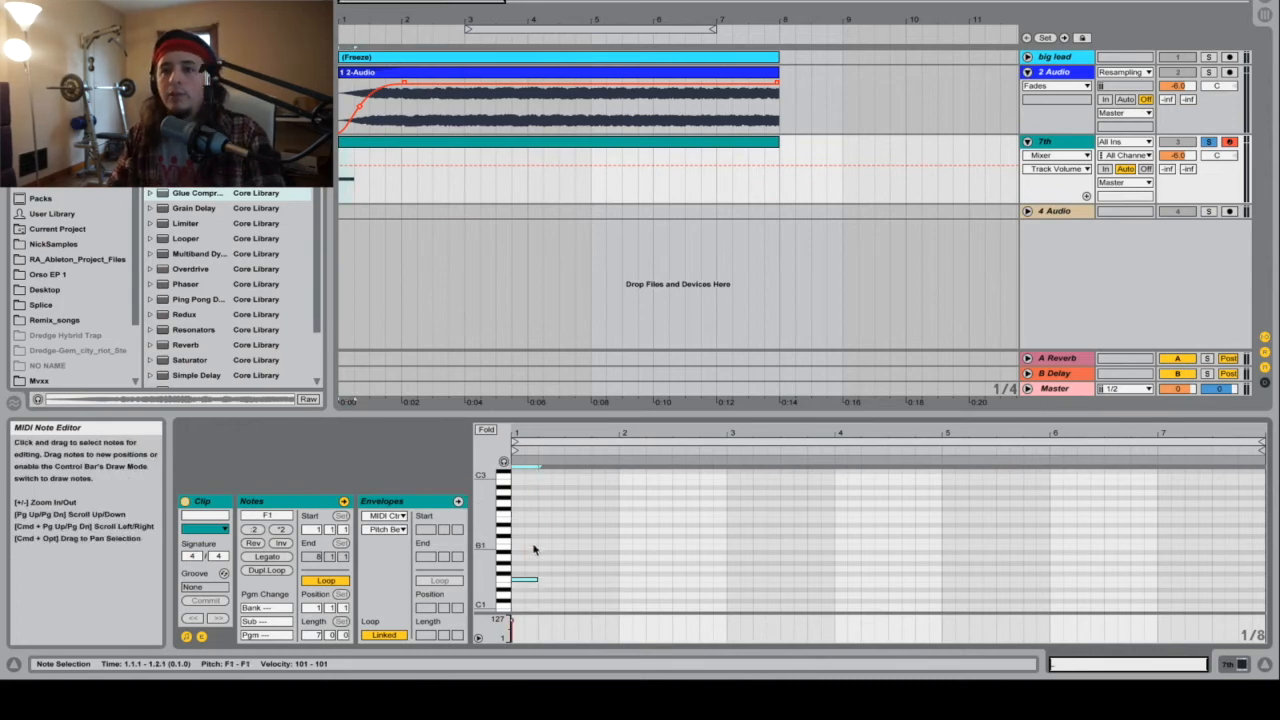
key("shift+Down")
key("space")
key("shift+Up")
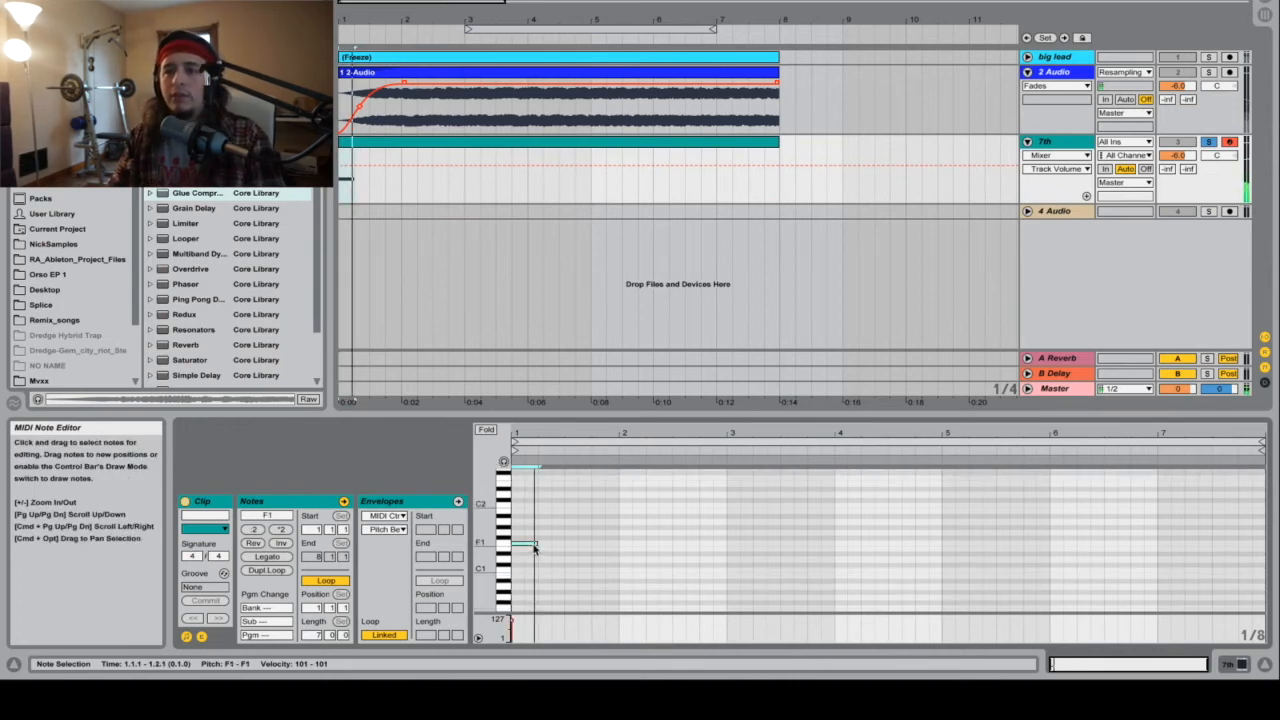
Step: Transpose the 7th clip's note up an octave to F2 and set the note editor to a fixed 1/4 grid
key("shift+Up")
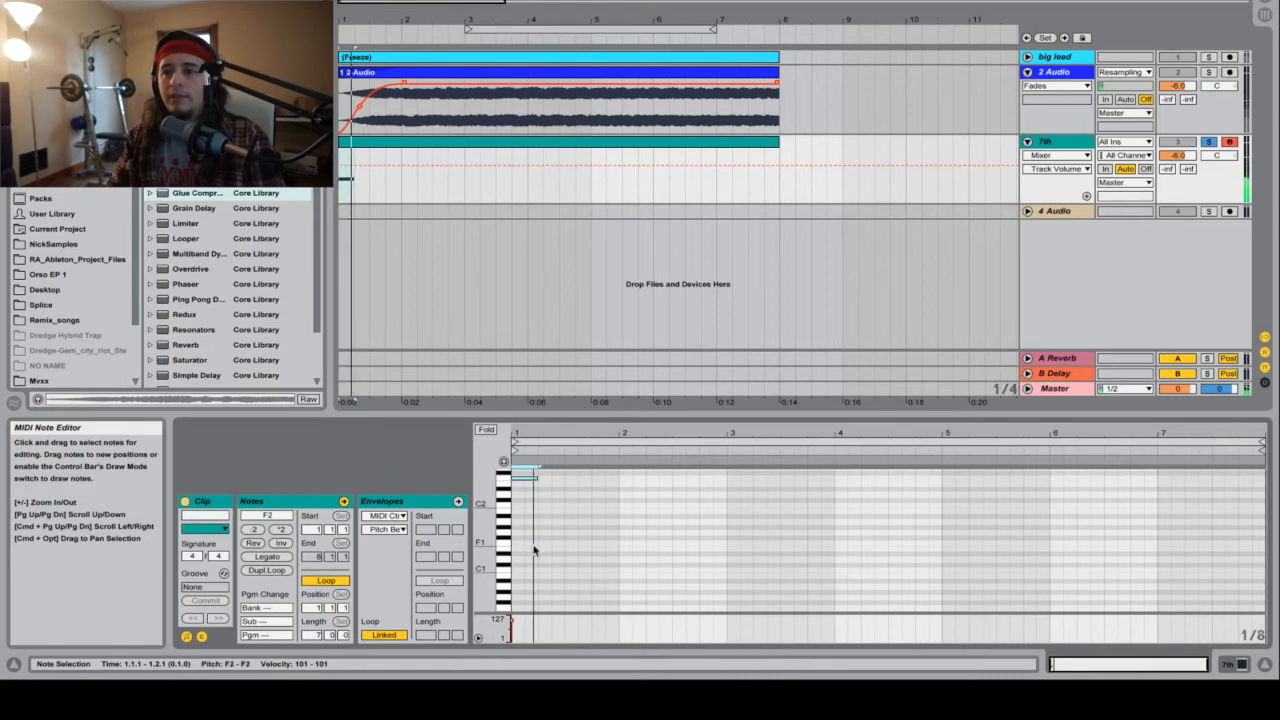
scroll(540, 501, "up", 2)
left_click_drag(572, 434, 632, 486)
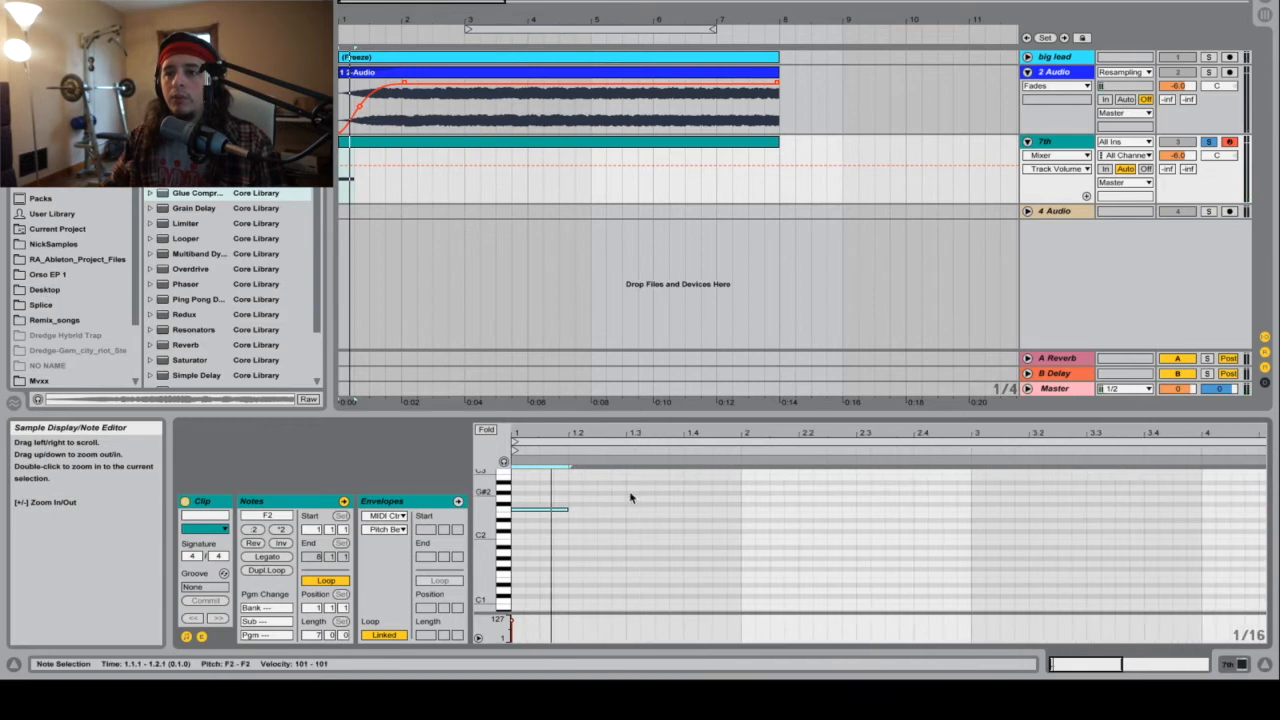
right_click(604, 522)
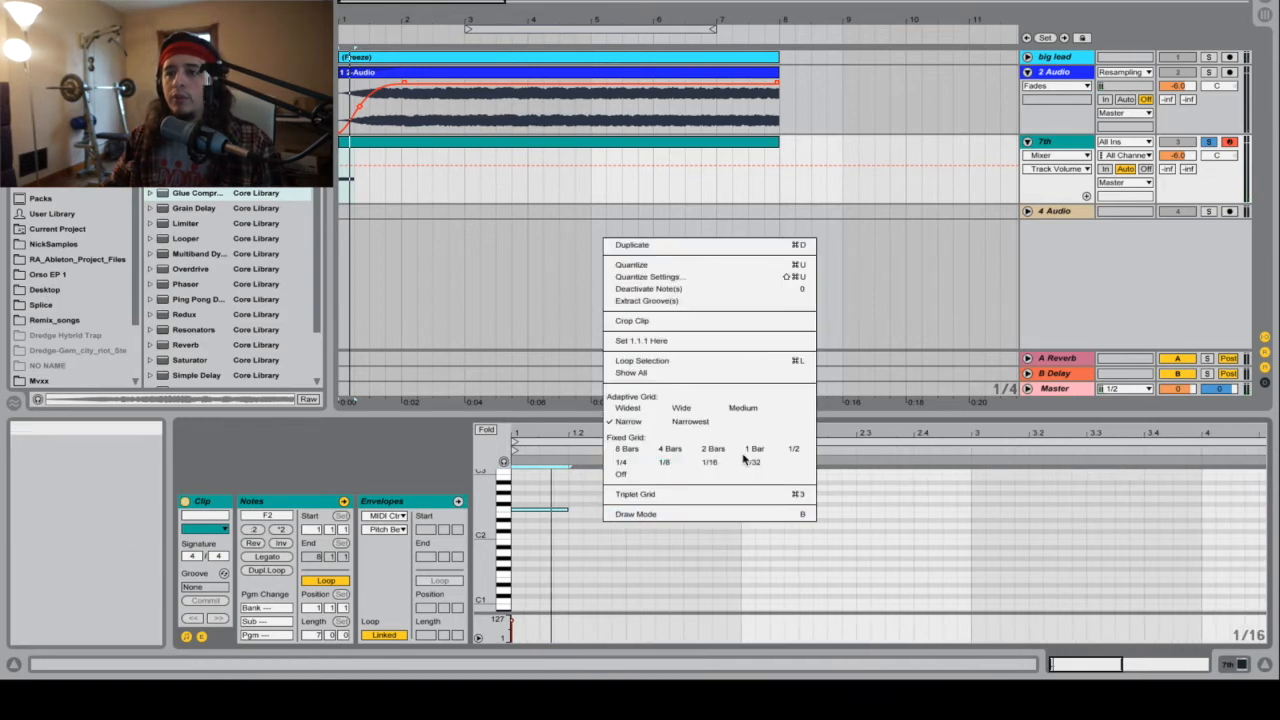
right_click(637, 534)
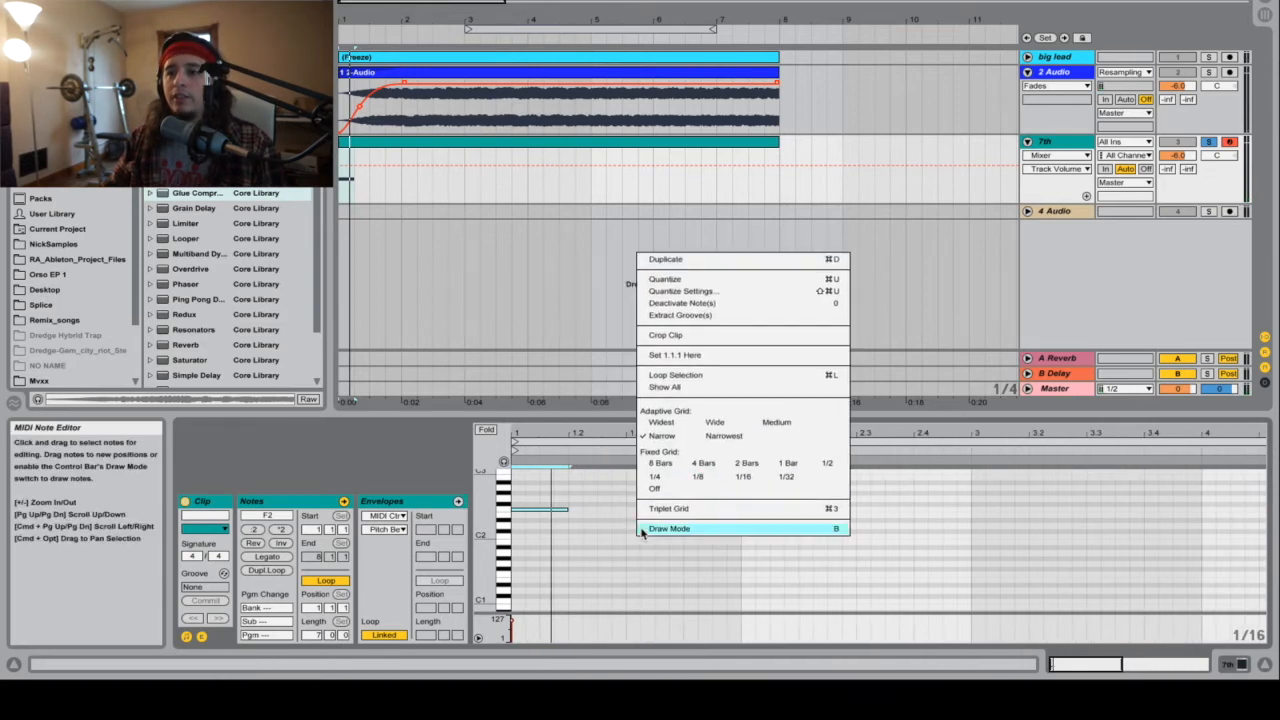
left_click(672, 479)
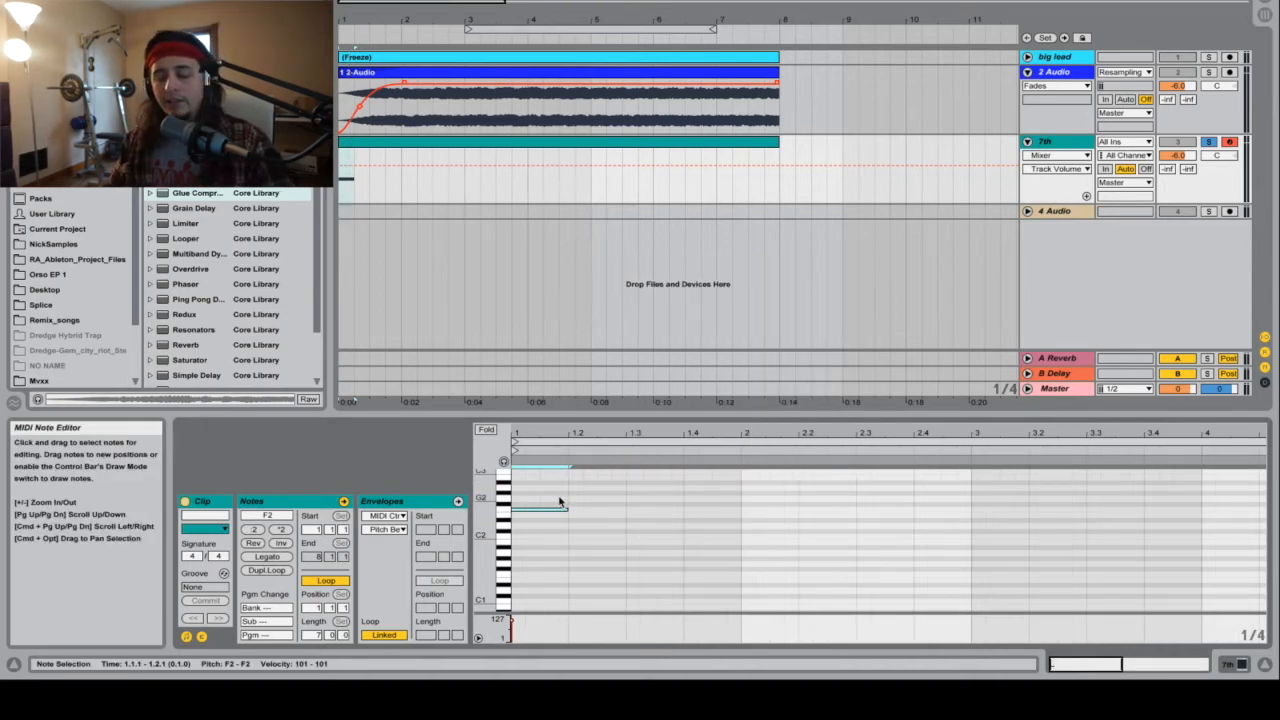
Step: Duplicate the one-beat F2 note until it fills bar 1 and audition the result
key("super+d")
key("super+d")
key("super+d")
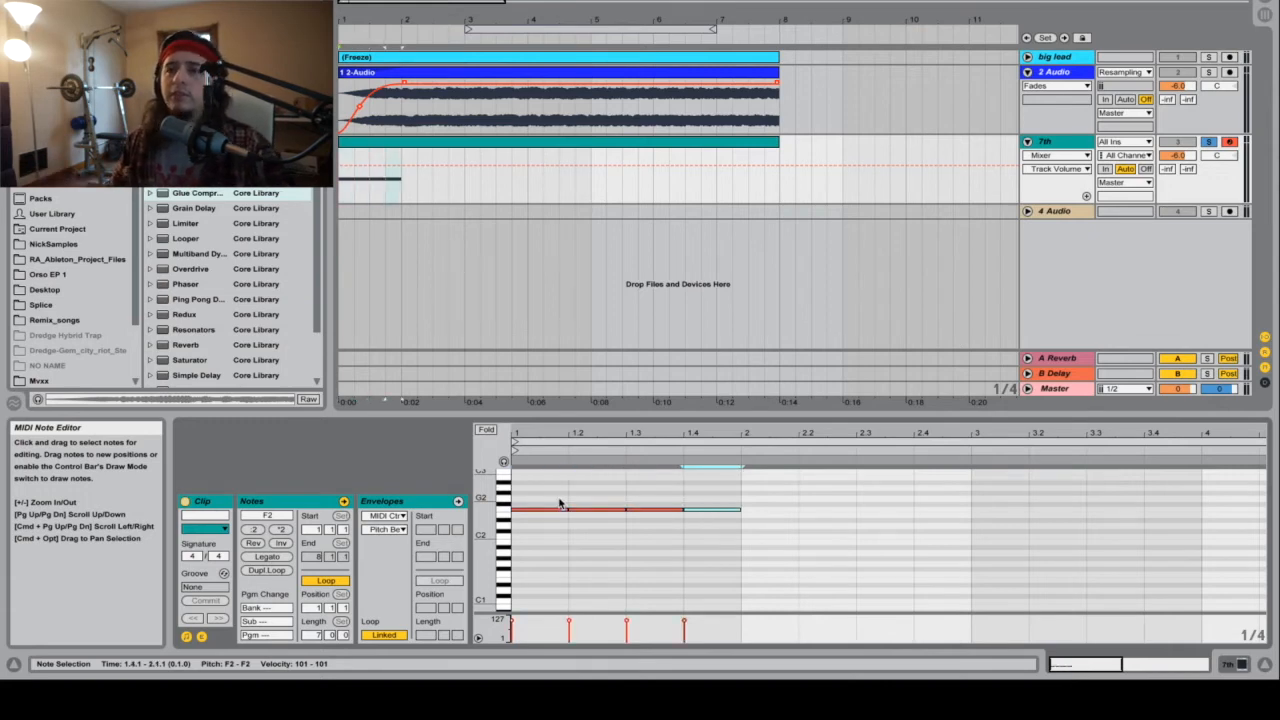
key("space")
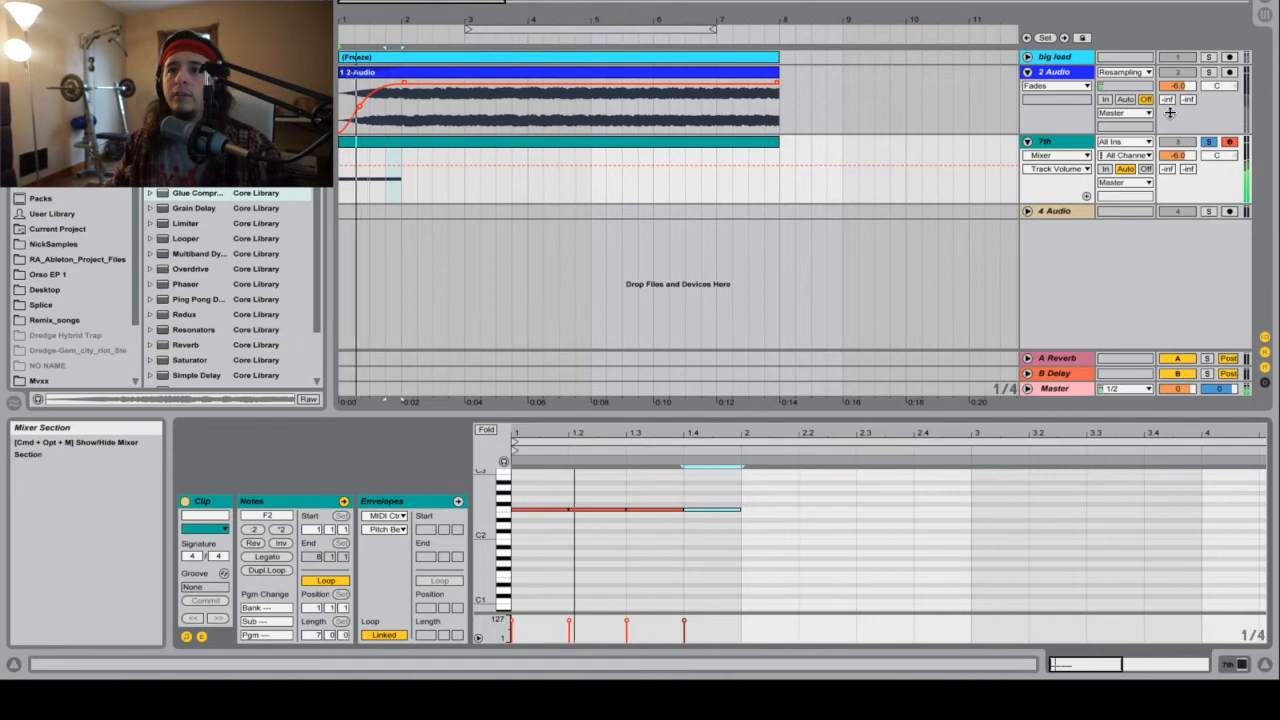
key("space")
Step: Continue duplicating the quarter-note F2 pattern from bar 2 through the end of bar 4
key("super+d")
key("super+d")
key("super+d")
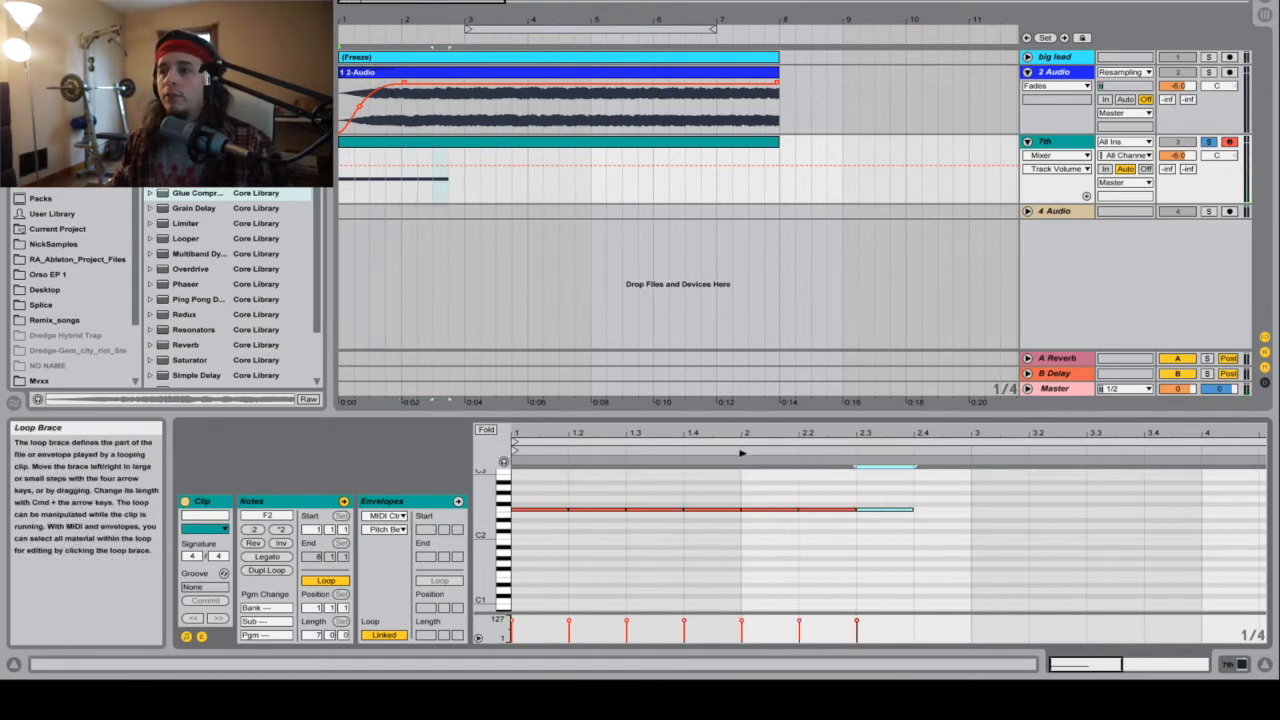
right_click(1052, 514)
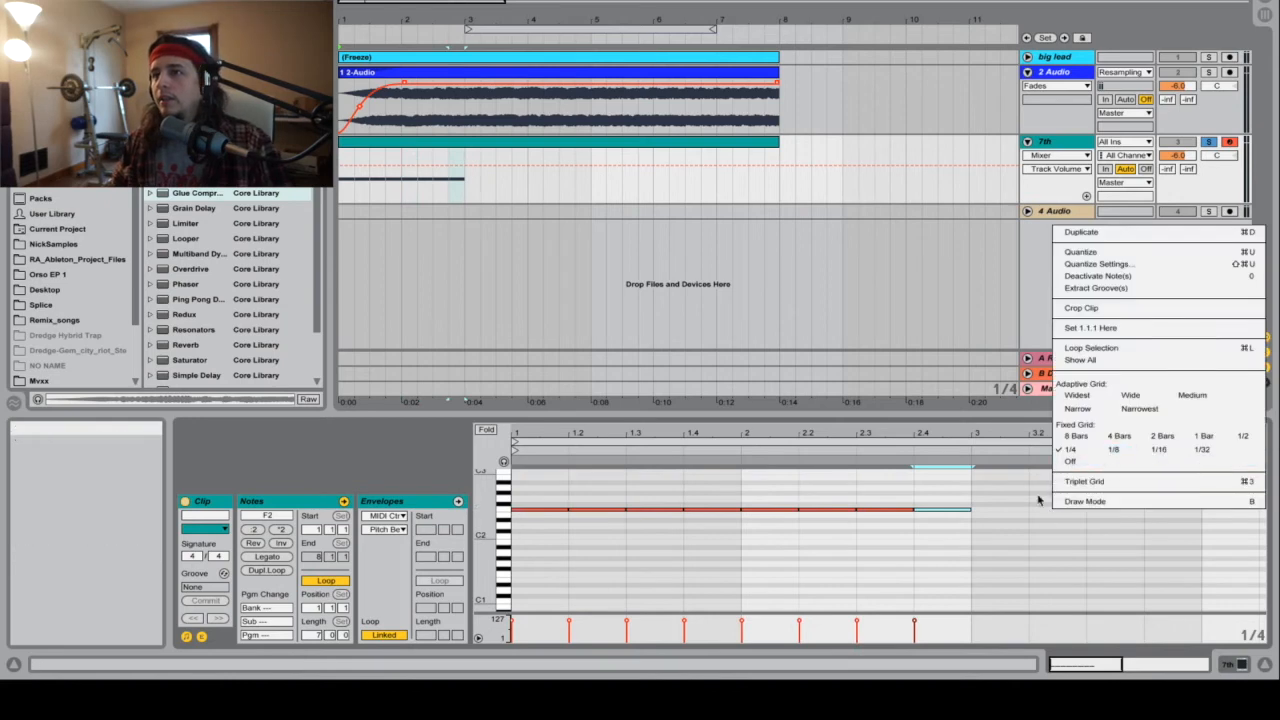
left_click(1011, 574)
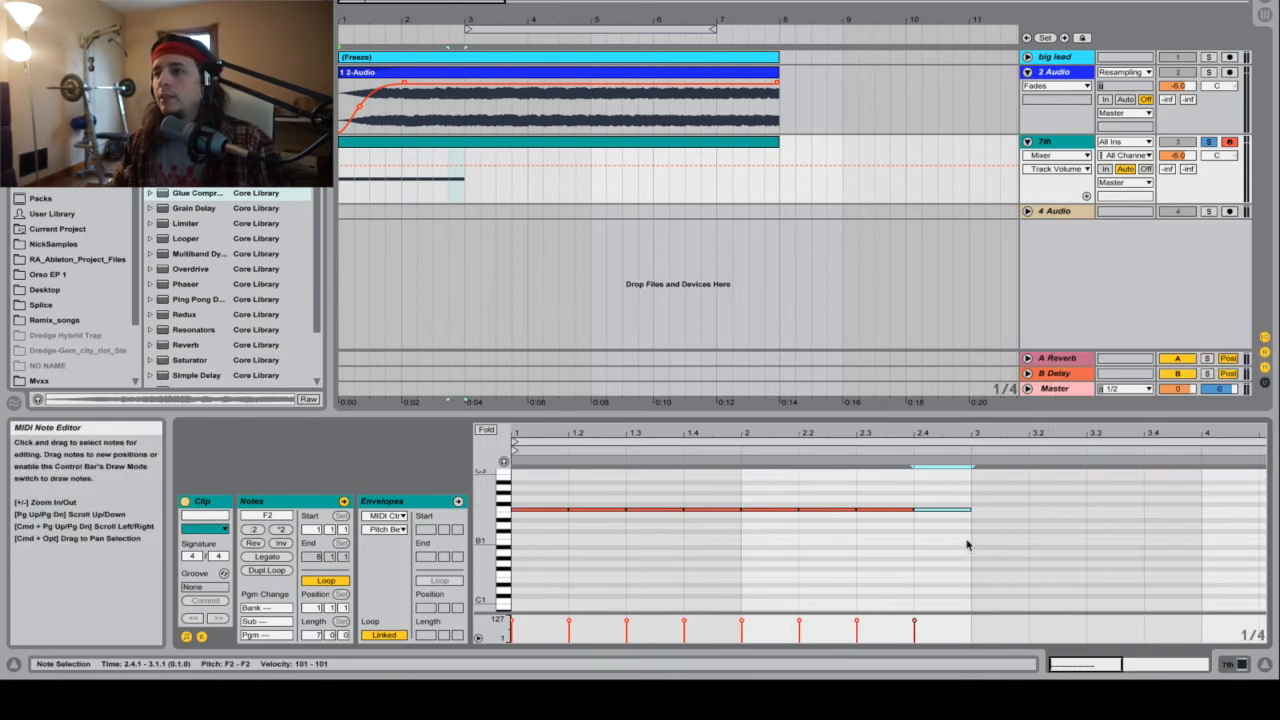
scroll(968, 545, "right", 5)
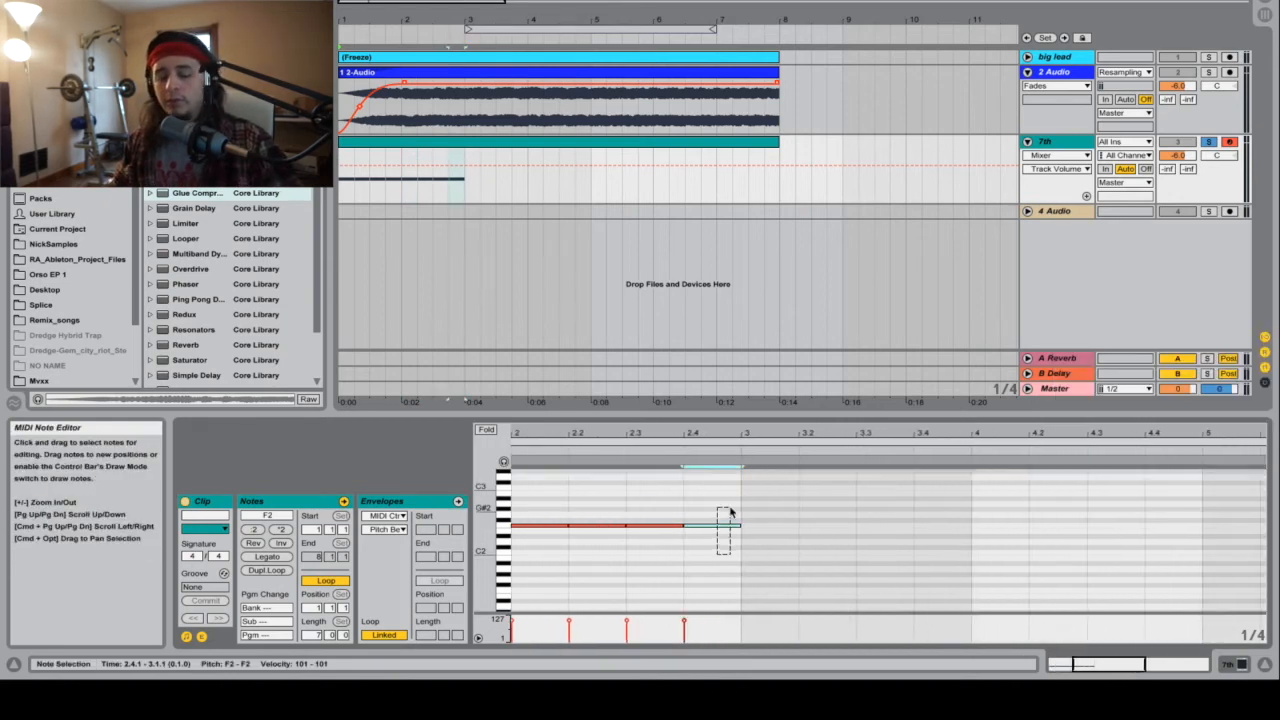
key("super+d")
key("super+d")
key("super+d")
key("super+d")
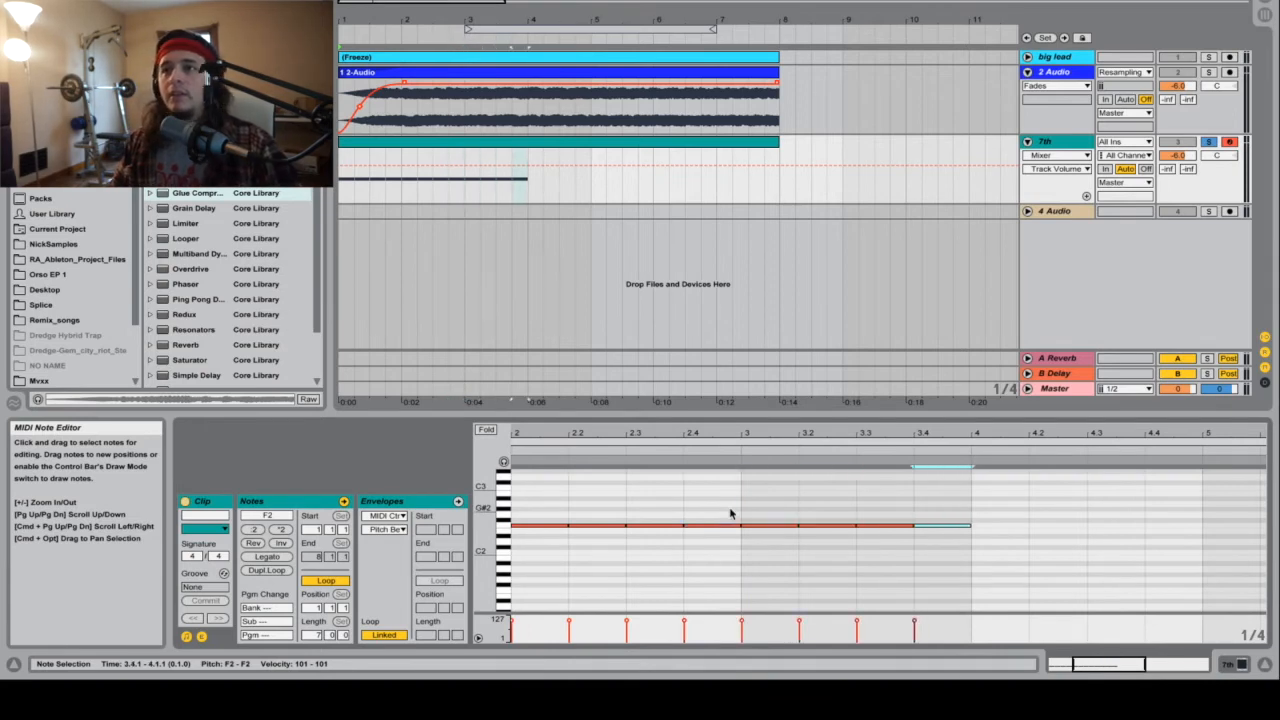
key("super+d")
key("super+d")
key("super+d")
key("super+d")
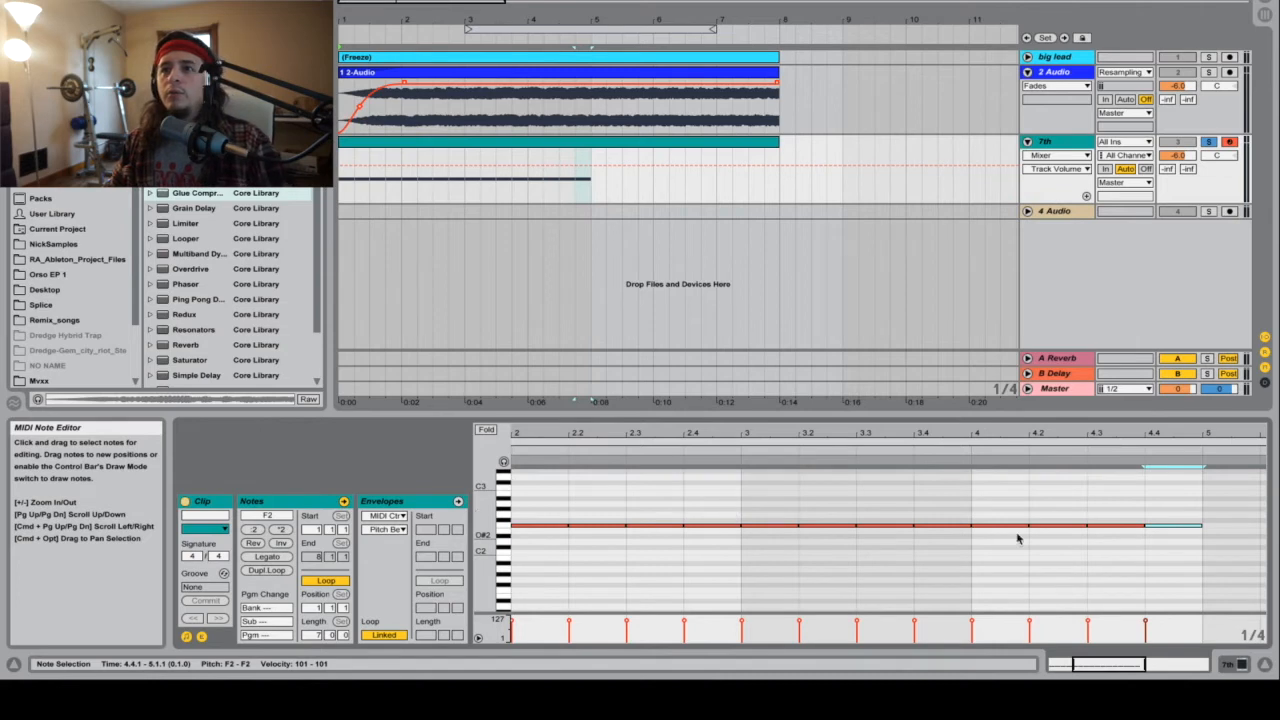
Step: Set the fixed grid to 1/8 and fill bars 5 and 6 with duplicated eighth-note F2 notes
scroll(1018, 539, "right", 7)
scroll(977, 523, "down", 1)
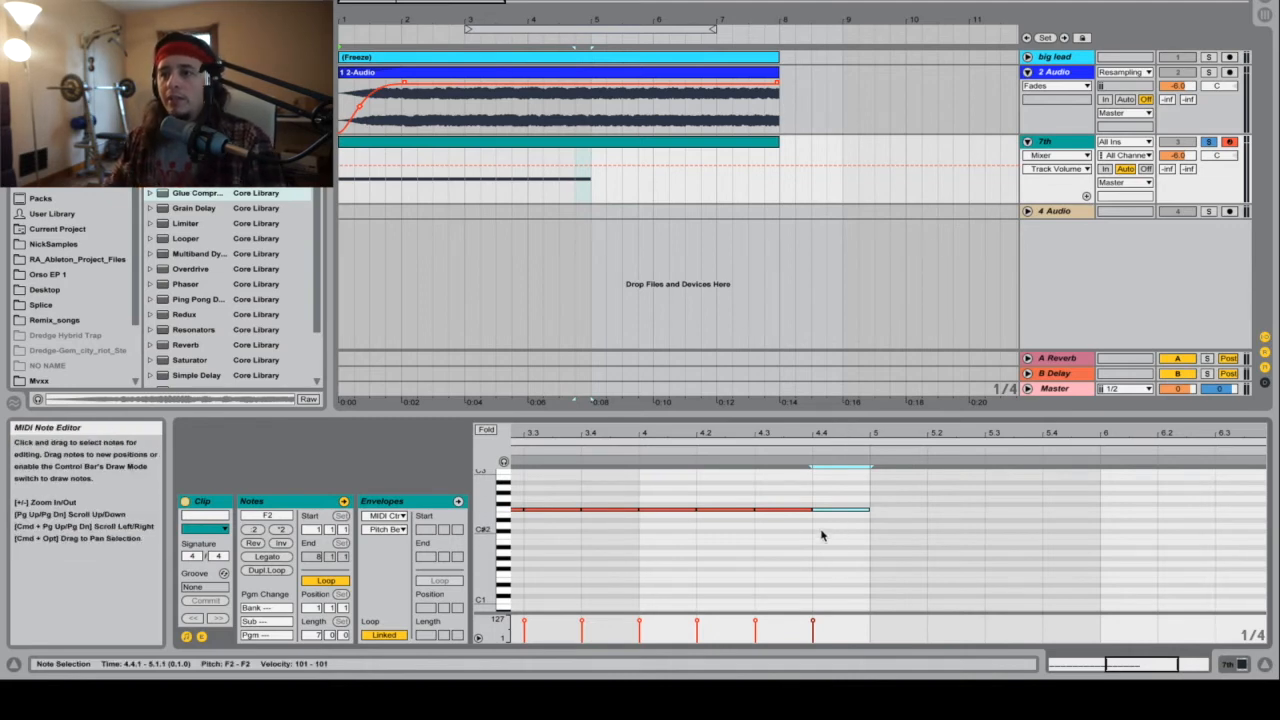
right_click(922, 502)
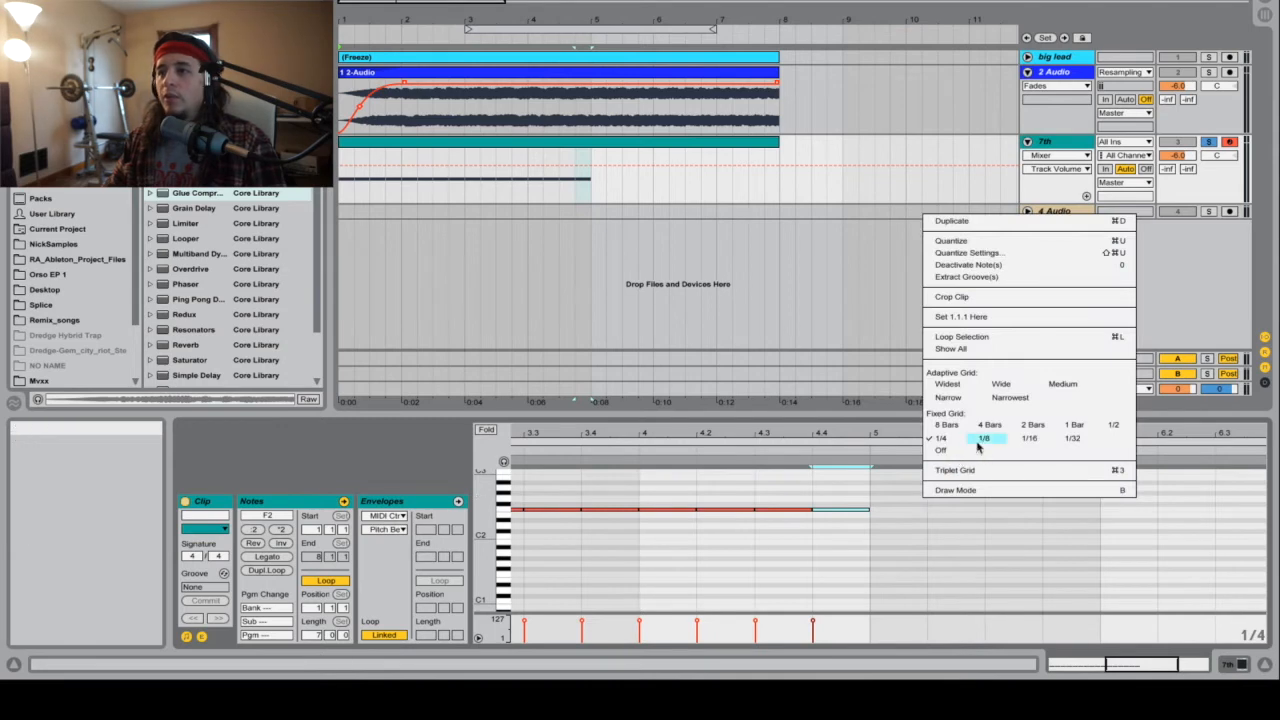
left_click(984, 438)
left_click(891, 513)
double_click(891, 513)
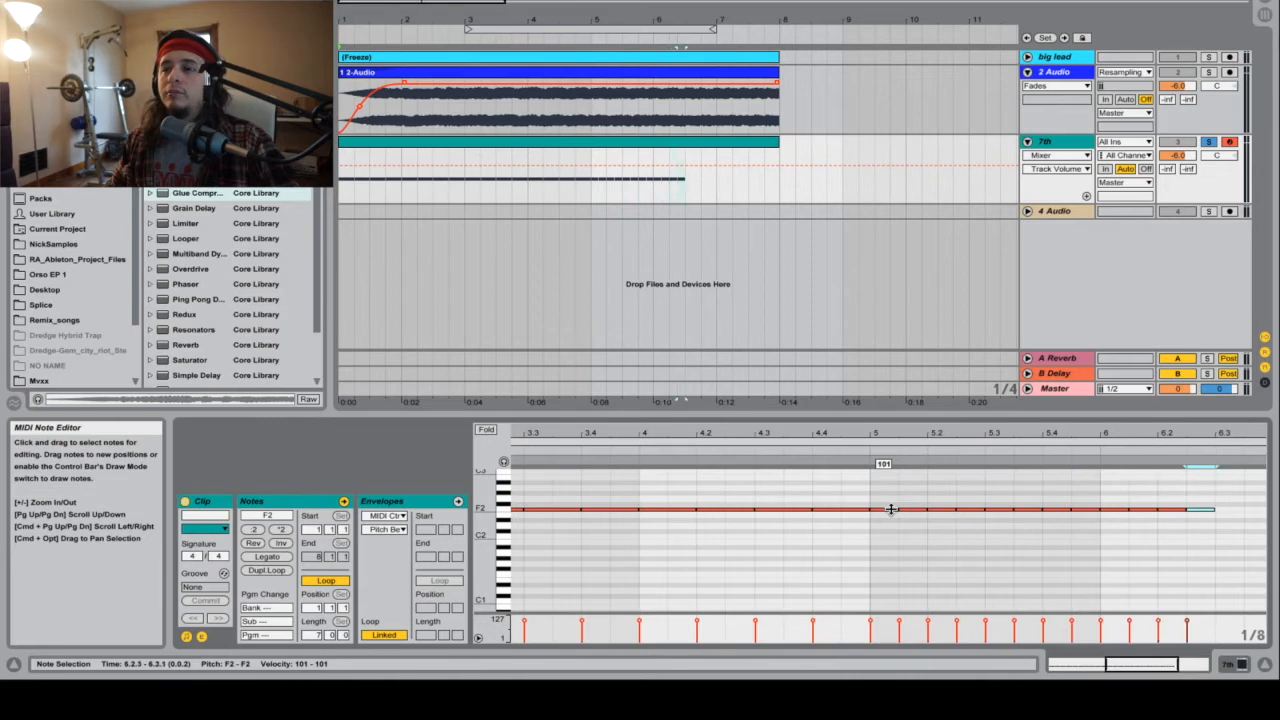
key("super+d")
key("super+d")
key("super+d")
key("super+d")
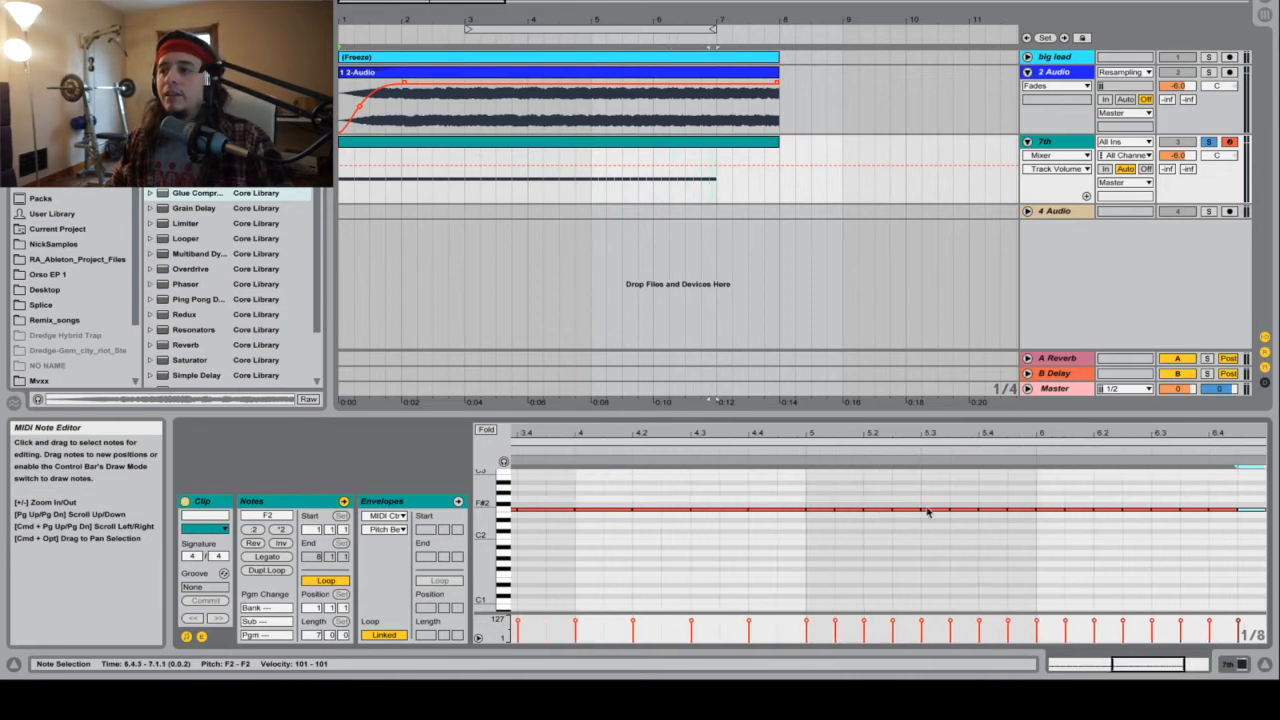
Step: Set the fixed grid to 1/16, fill bar 7 with duplicated sixteenth-note F2 notes, and play back the build-up
scroll(1000, 515, "right", 3)
right_click(1077, 523)
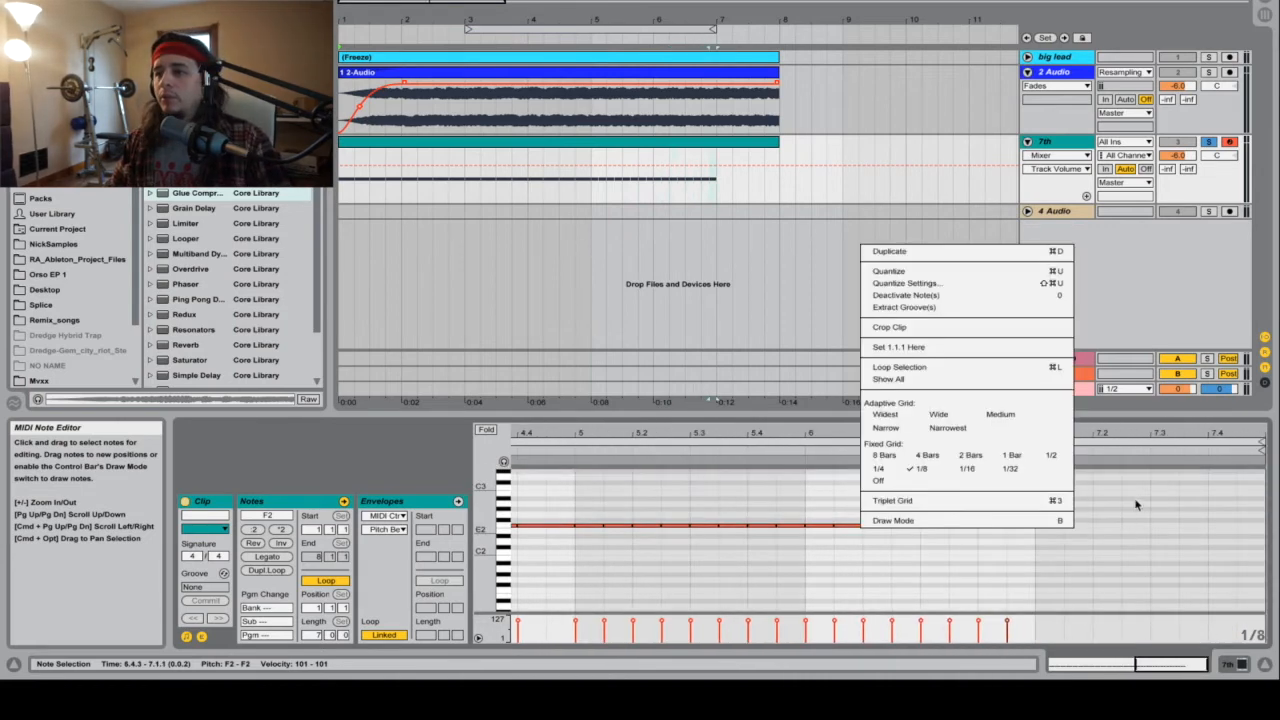
left_click(967, 470)
key("plus")
key("plus")
key("super+d")
key("super+d")
key("super+d")
key("super+d")
key("super+d")
key("super+d")
key("super+d")
key("super+d")
key("super+d")
key("super+d")
key("super+d")
key("super+d")
key("super+d")
key("super+d")
key("super+d")
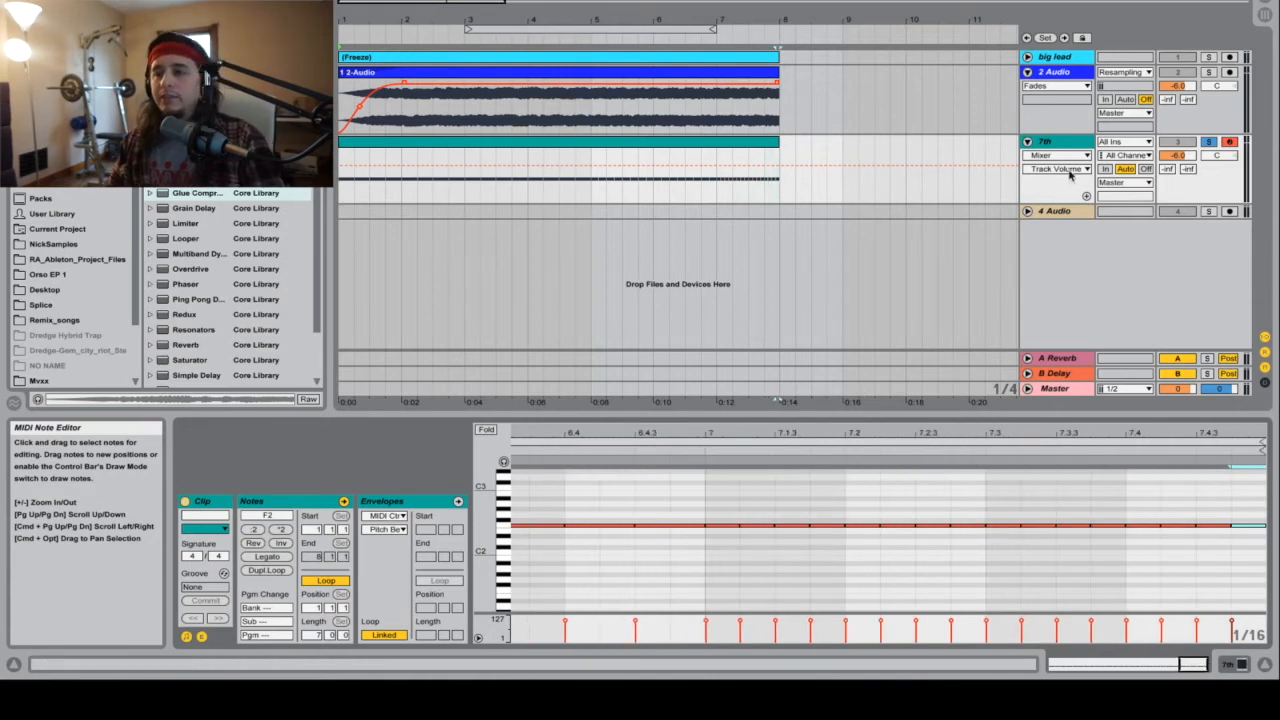
key("space")
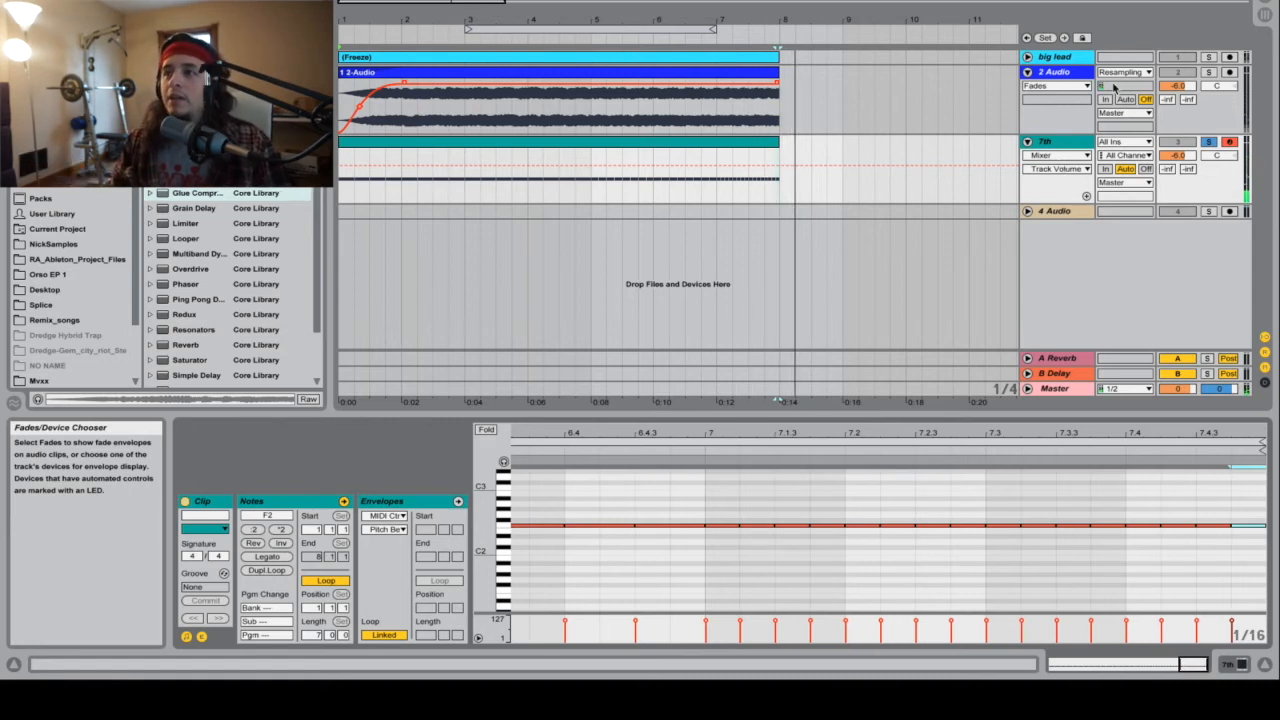
Step: In the 7th track's Massive oscillator settings, set the pitchbend range to 24 up and -24 down, and close the plugin window
double_click(1078, 145)
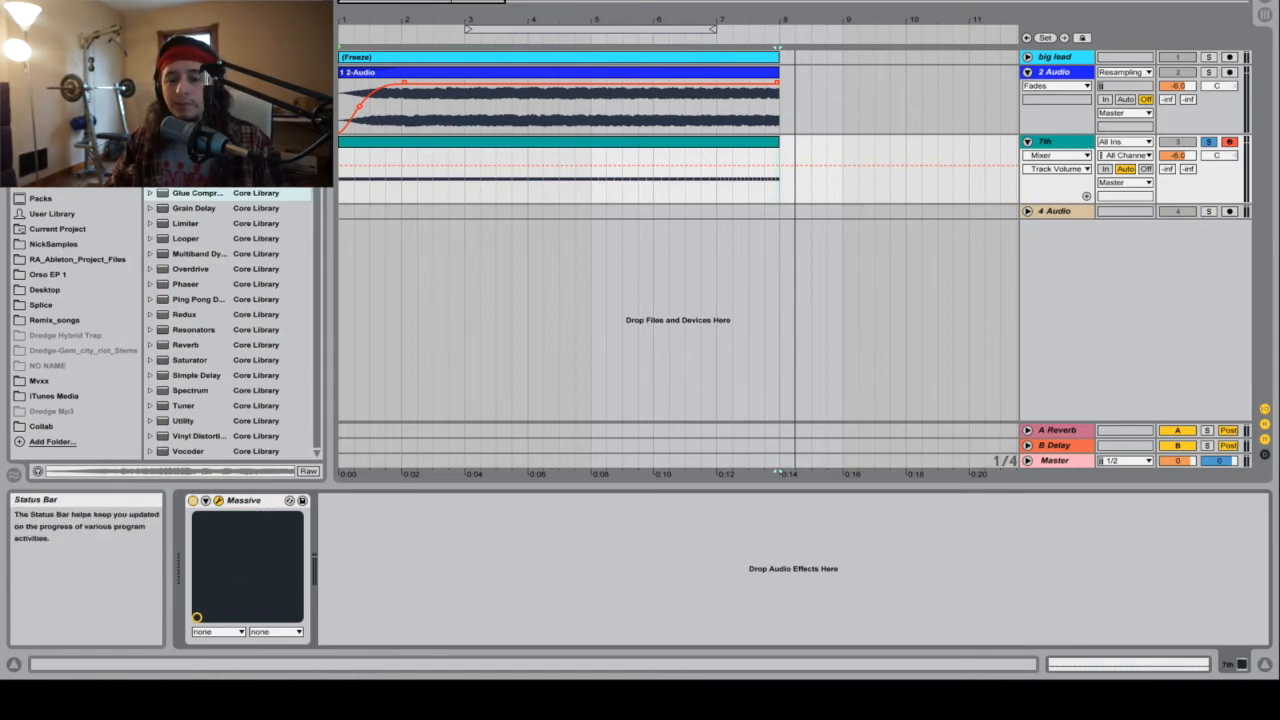
left_click_drag(526, 686, 548, 64)
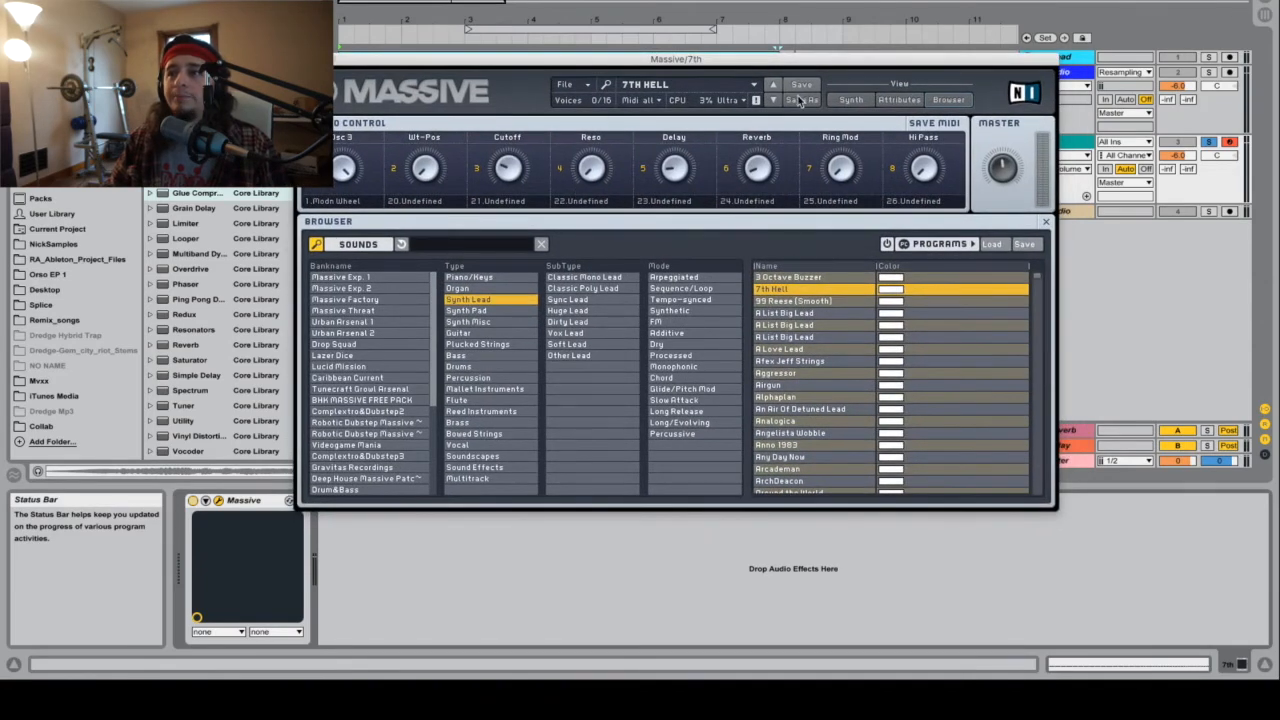
left_click(852, 100)
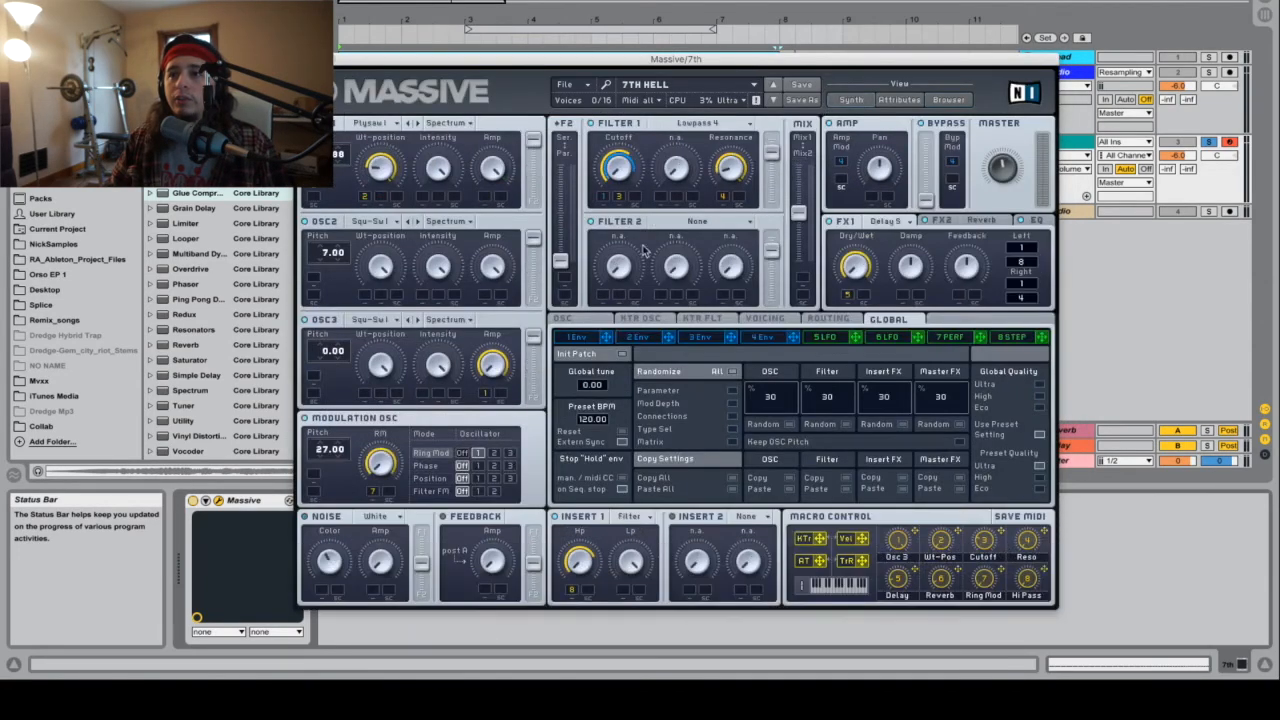
left_click(563, 318)
left_click_drag(655, 407, 667, 212)
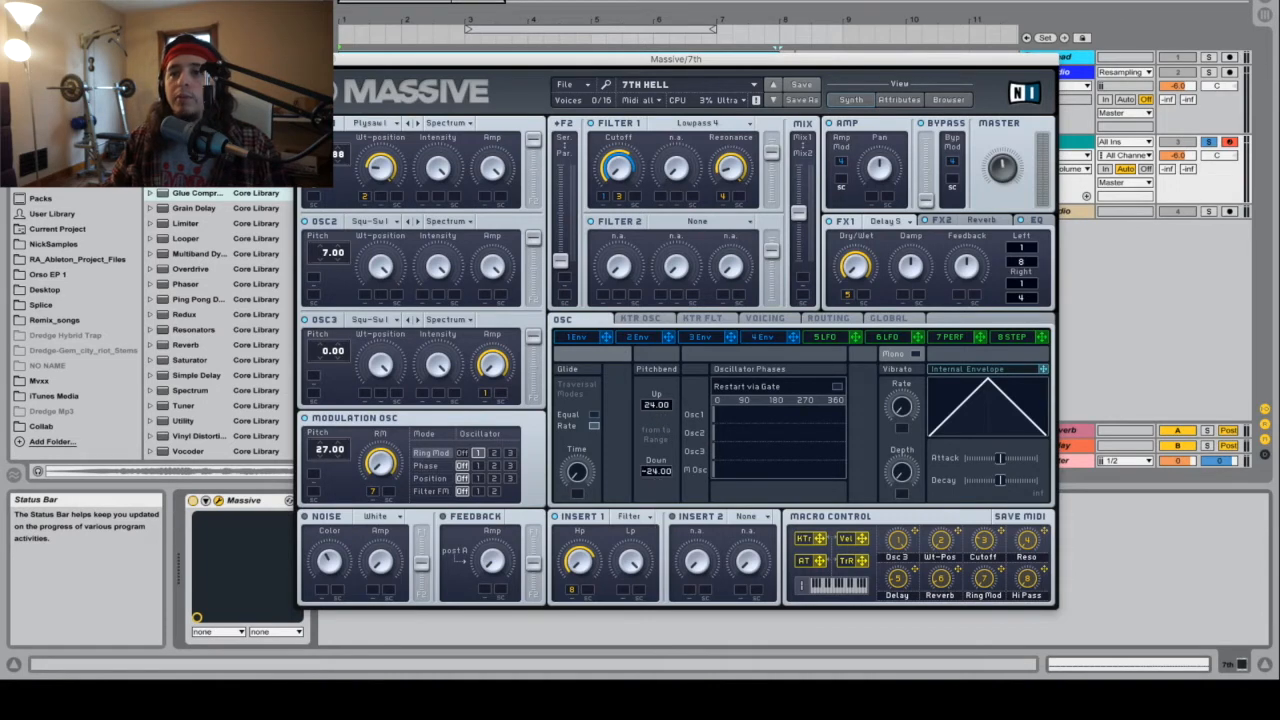
left_click(306, 59)
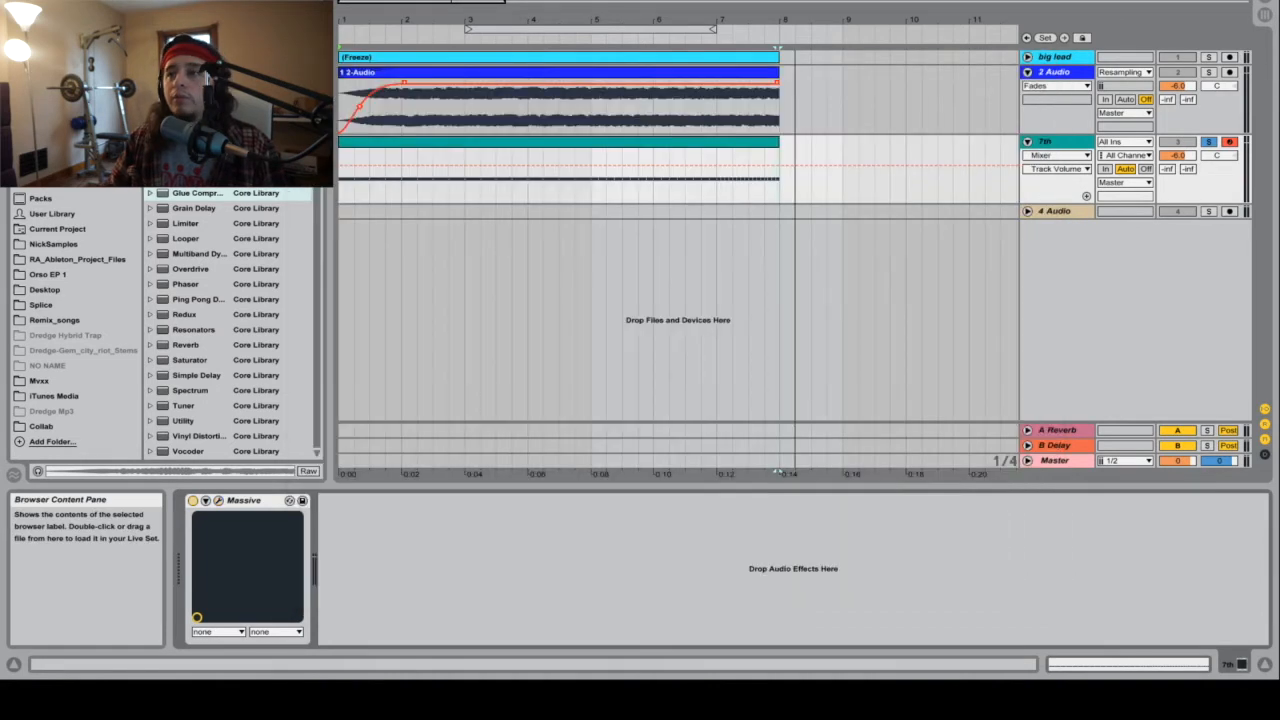
Step: Draw a pitch bend envelope in the 7th clip rising from centre at the start to maximum at the end, and play it
double_click(723, 145)
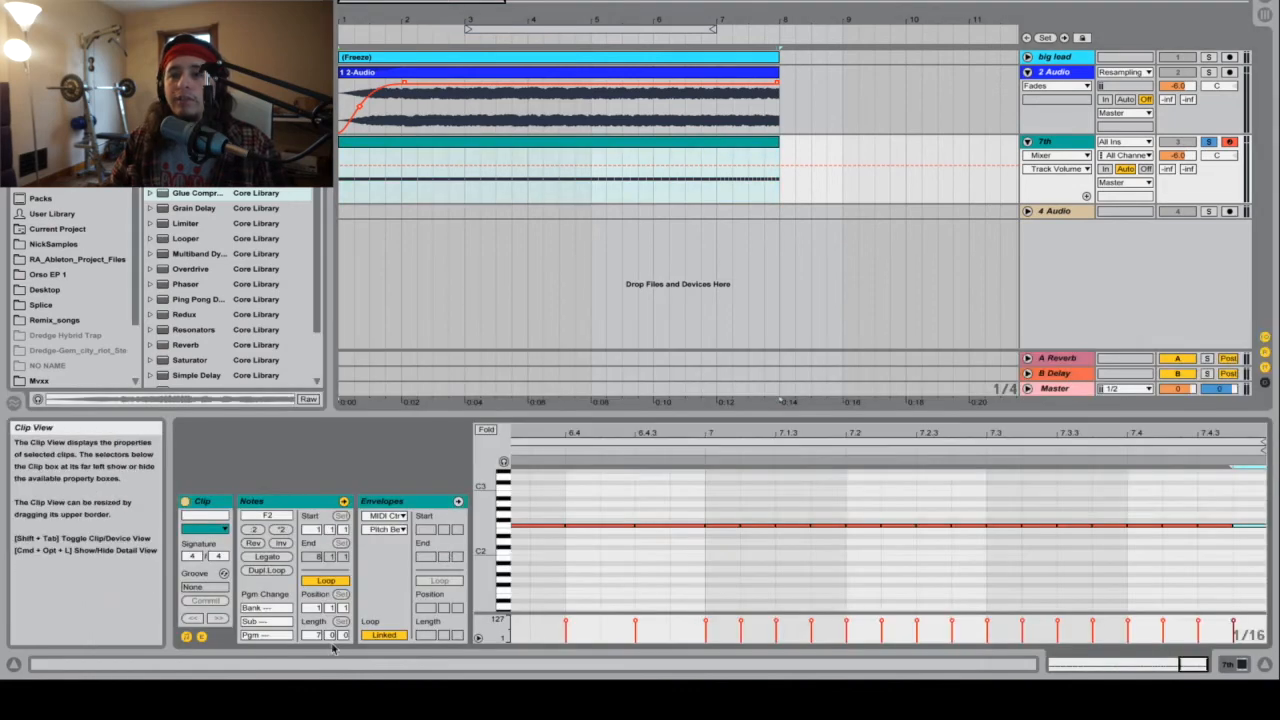
left_click(202, 637)
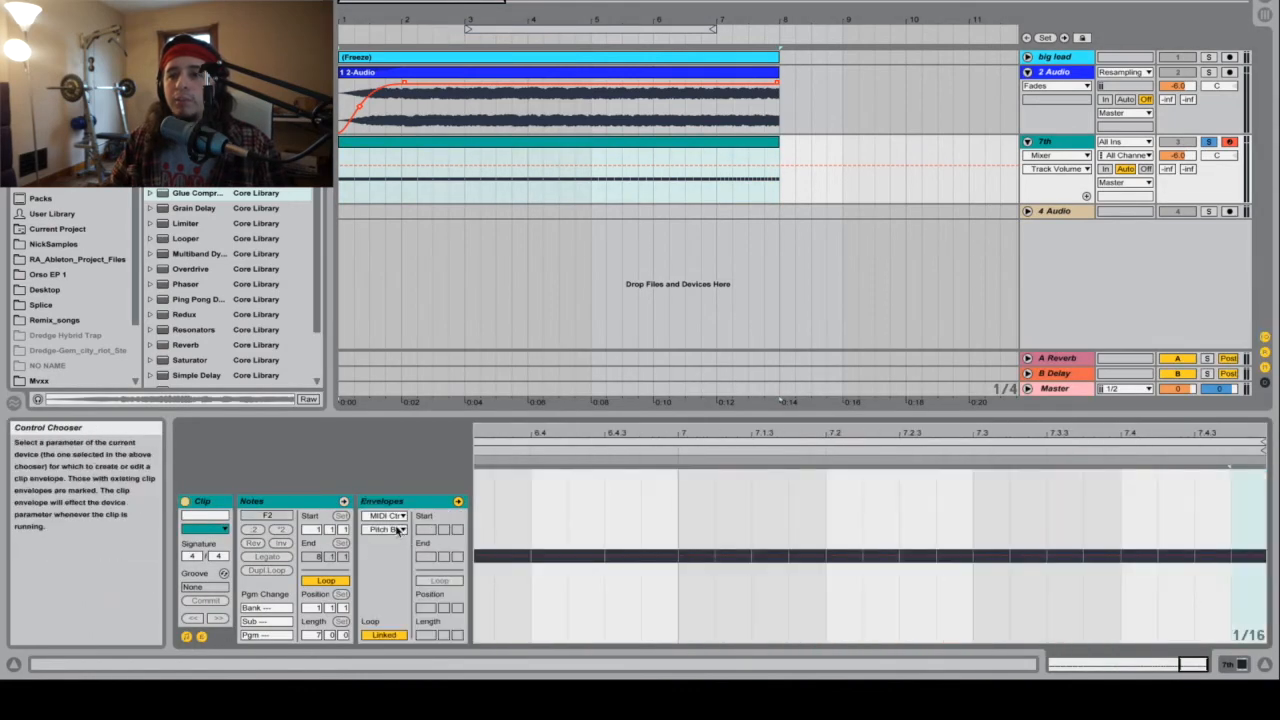
left_click_drag(478, 556, 504, 556)
left_click_drag(554, 442, 554, 365)
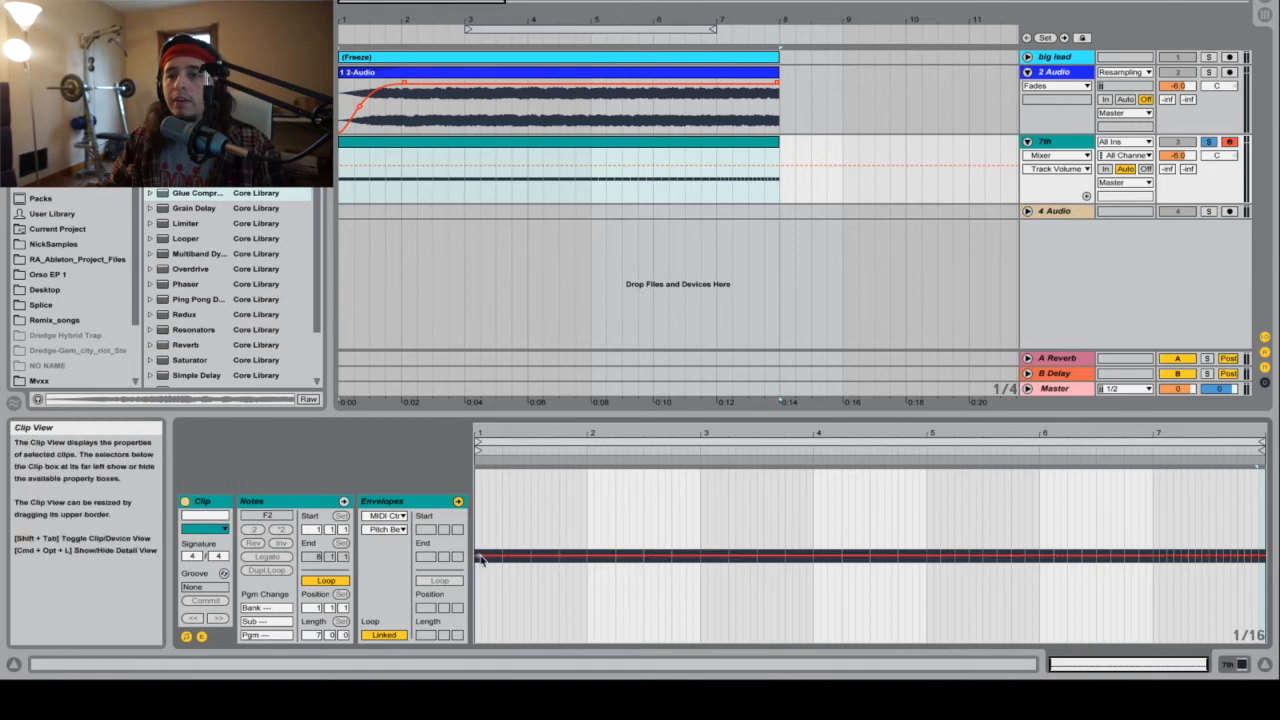
left_click(479, 558)
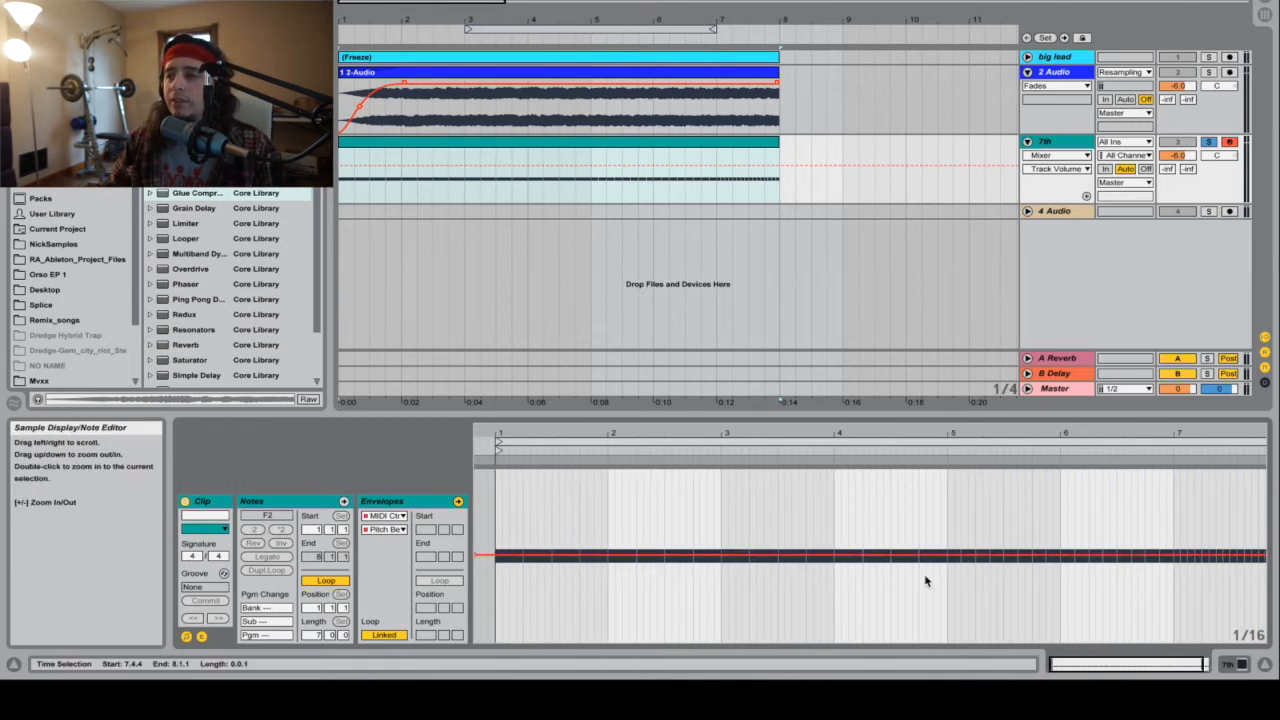
left_click(1264, 558)
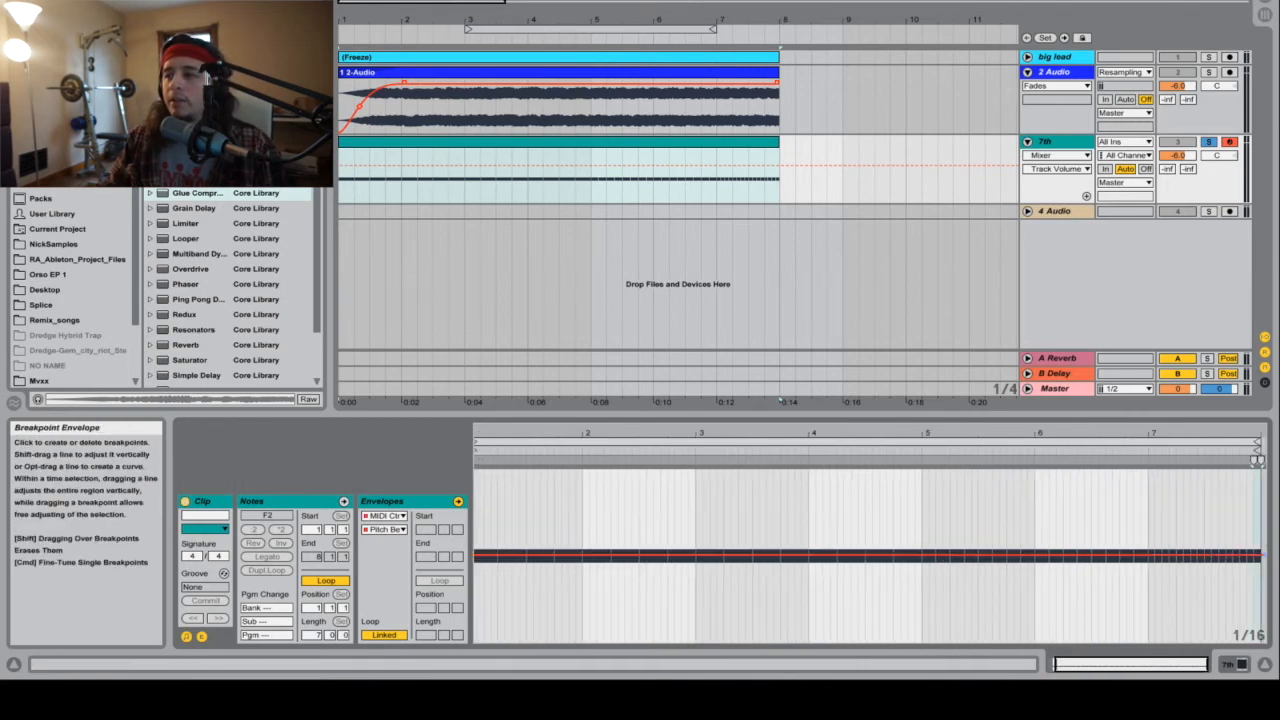
left_click_drag(1260, 556, 1260, 470)
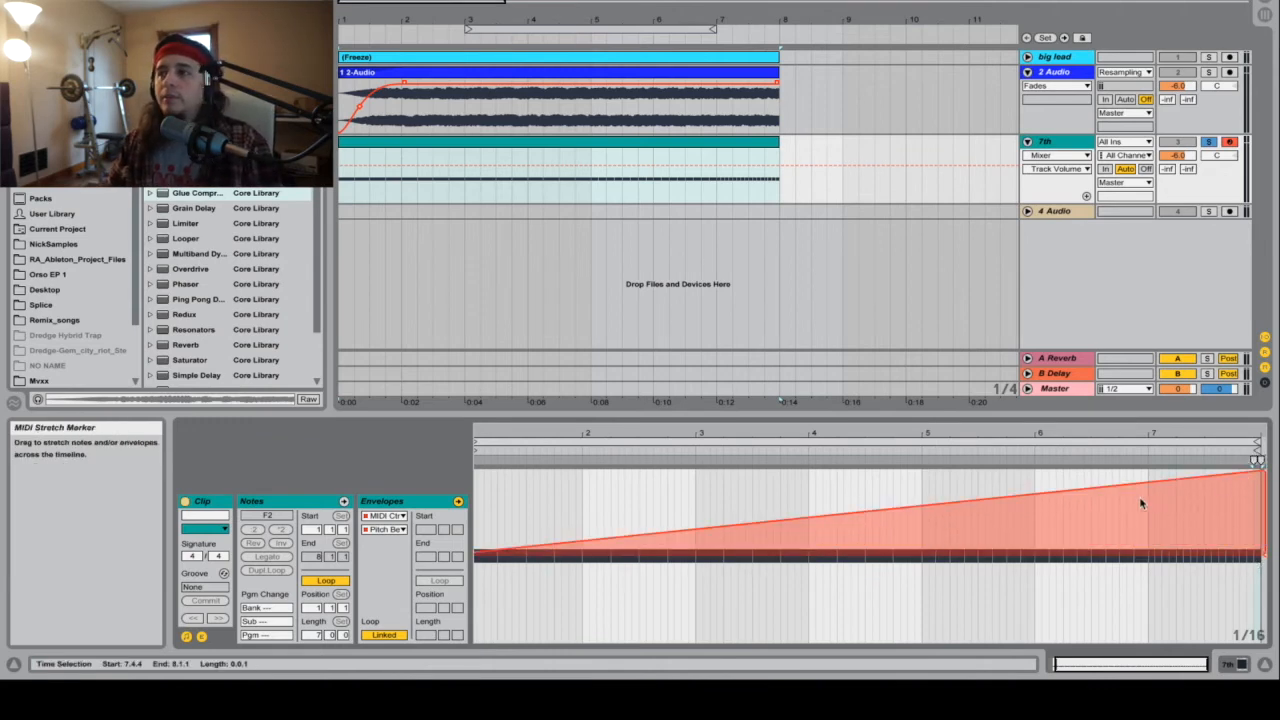
key("space")
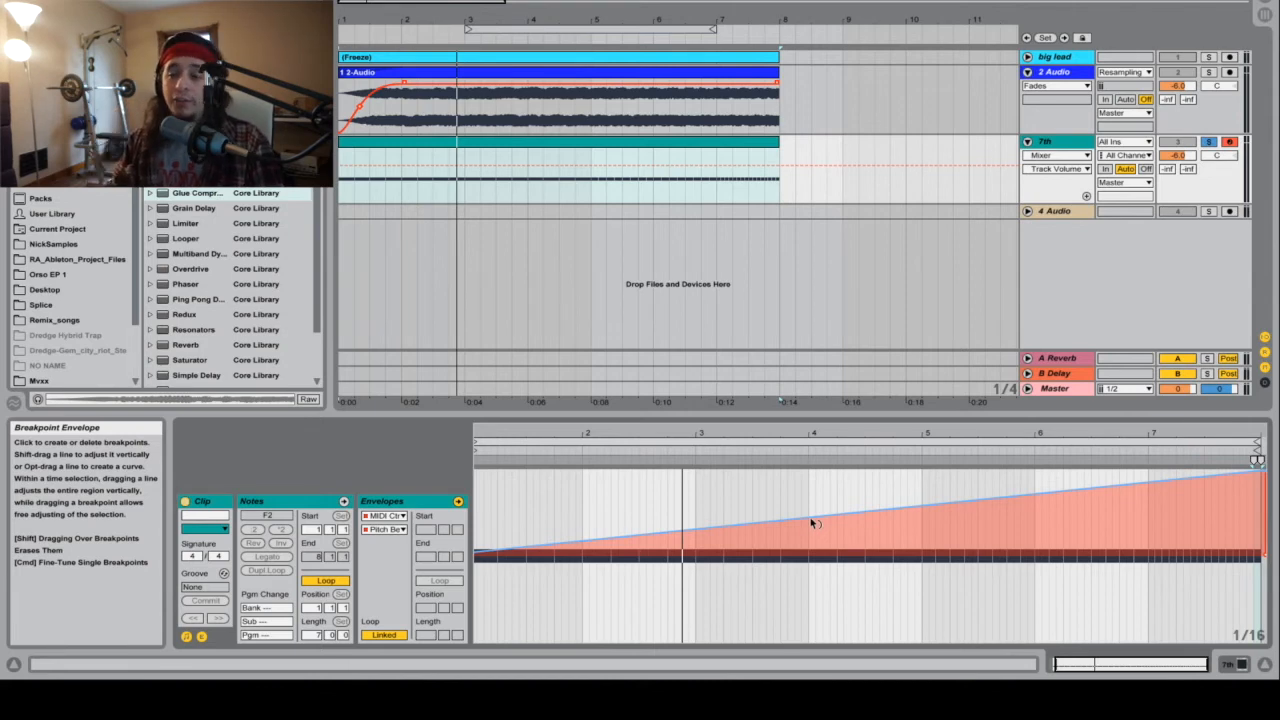
Step: Curve the pitch bend ramp so it rises slowly at first and steeply in the last bars, and play it back
left_click_drag(815, 523, 815, 560)
left_click_drag(995, 540, 995, 543)
key("space")
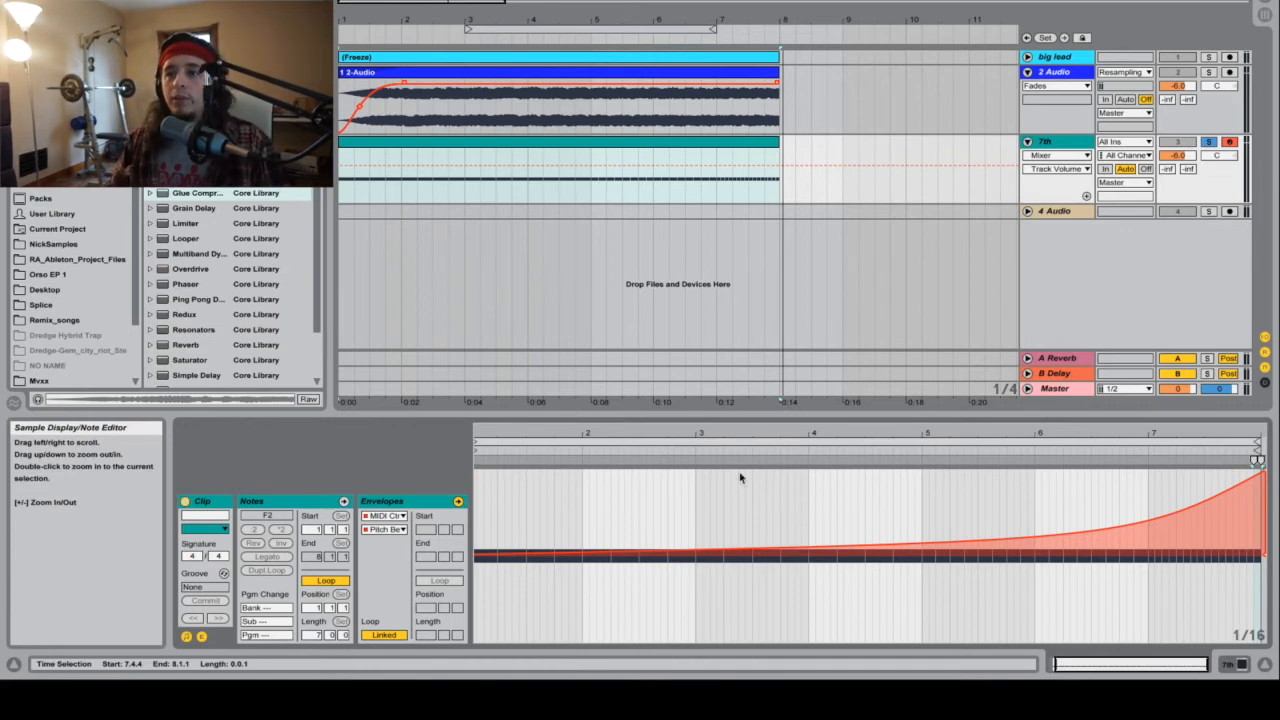
Step: Close the clip's note and envelope display and show the 7th track's device chain
key("super+alt+l")
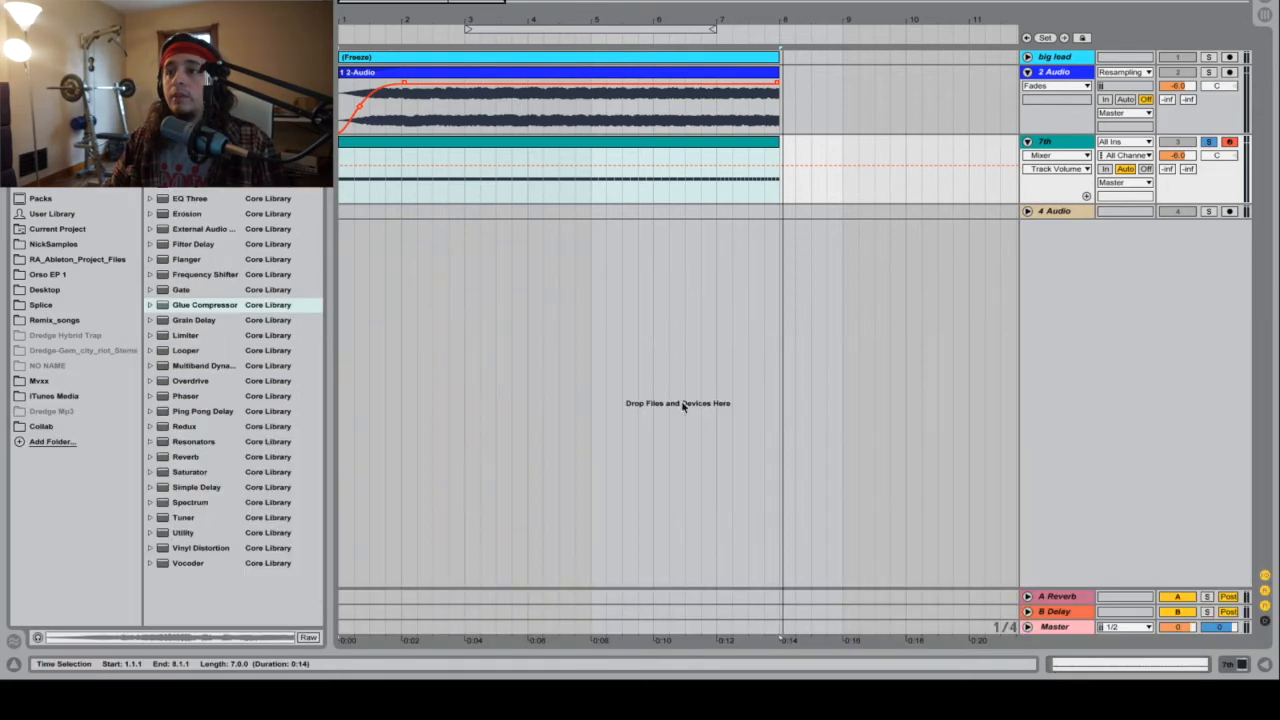
double_click(780, 128)
left_click(1084, 146)
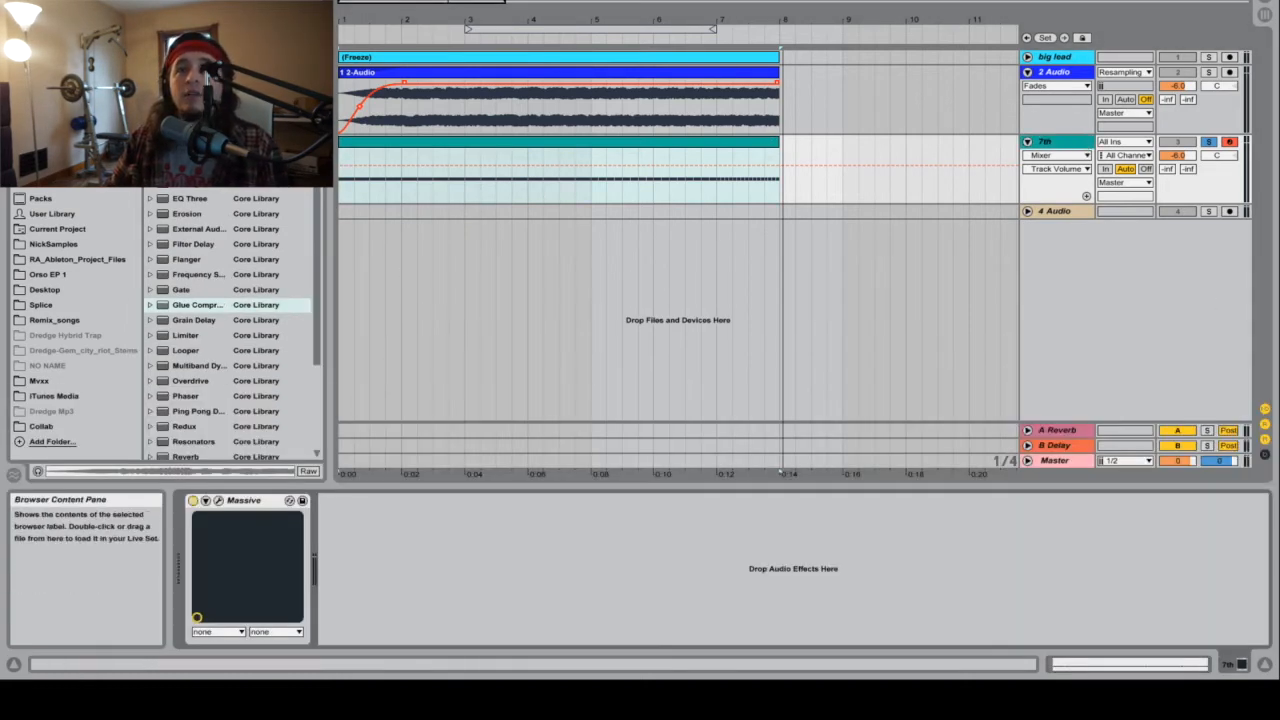
Step: Add an EQ Eight after Massive on the 7th track and play the arrangement
left_click_drag(182, 195, 286, 299)
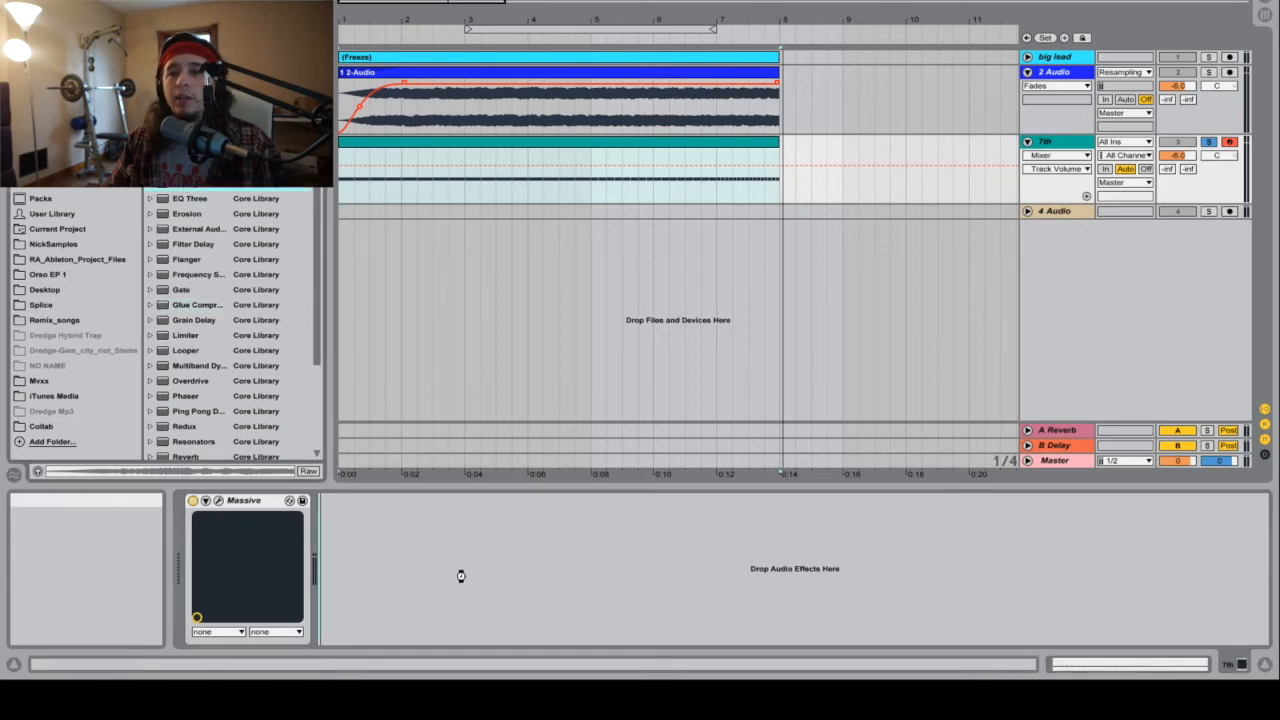
left_click_drag(461, 575, 493, 560)
key("space")
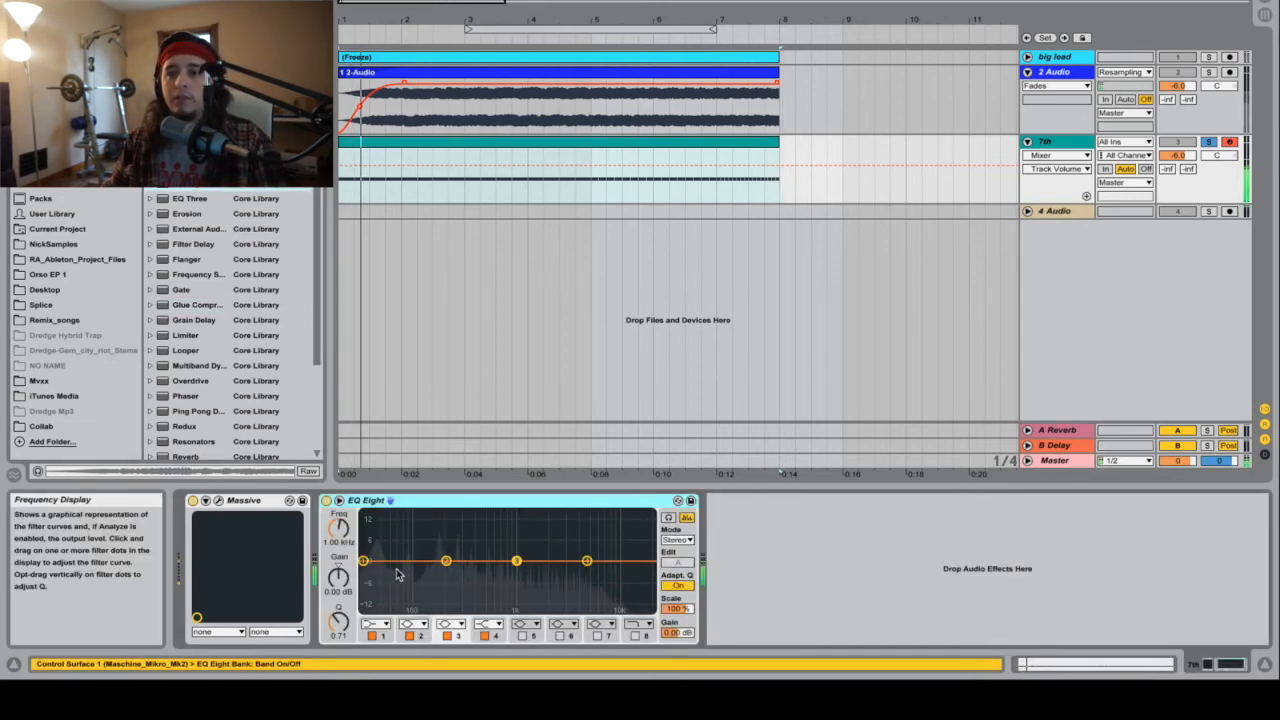
Step: Set EQ Eight band 1 on the 7th track to a steep 48 dB/octave low cut at 70 Hz
left_click_drag(363, 560, 400, 560)
left_click(375, 624)
left_click(370, 530)
left_click(336, 541)
type("2")
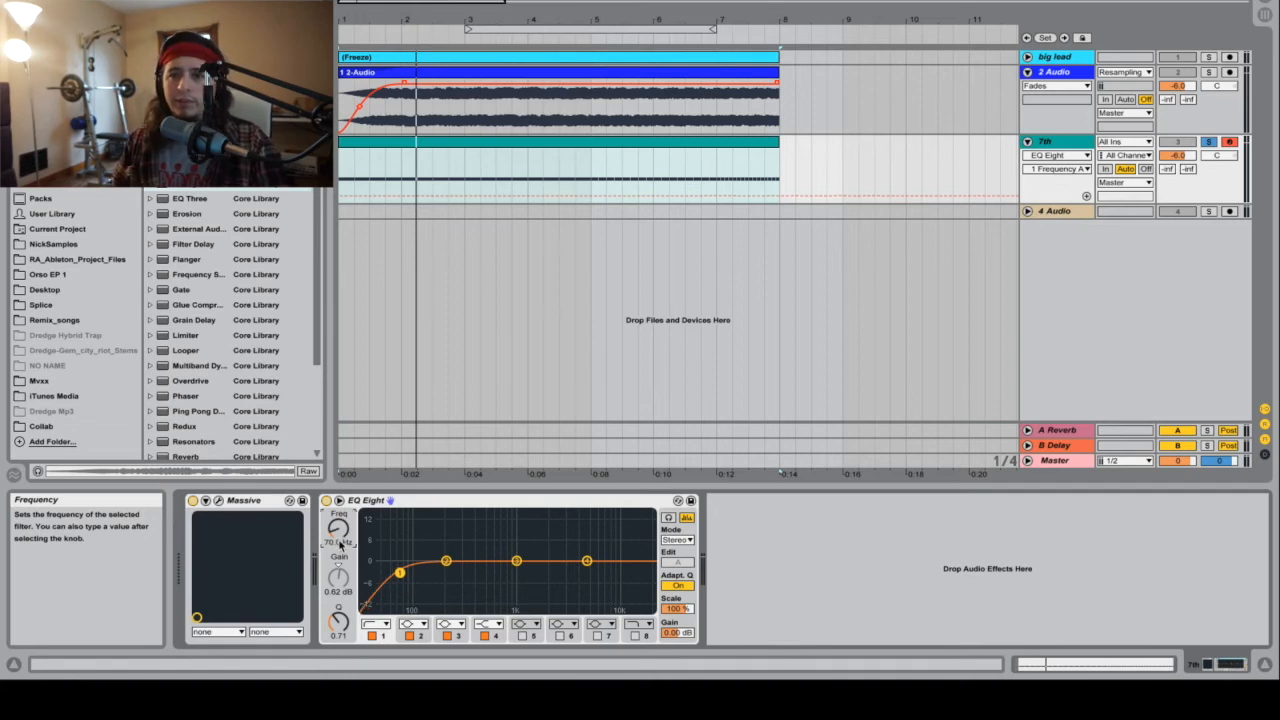
left_click(375, 624)
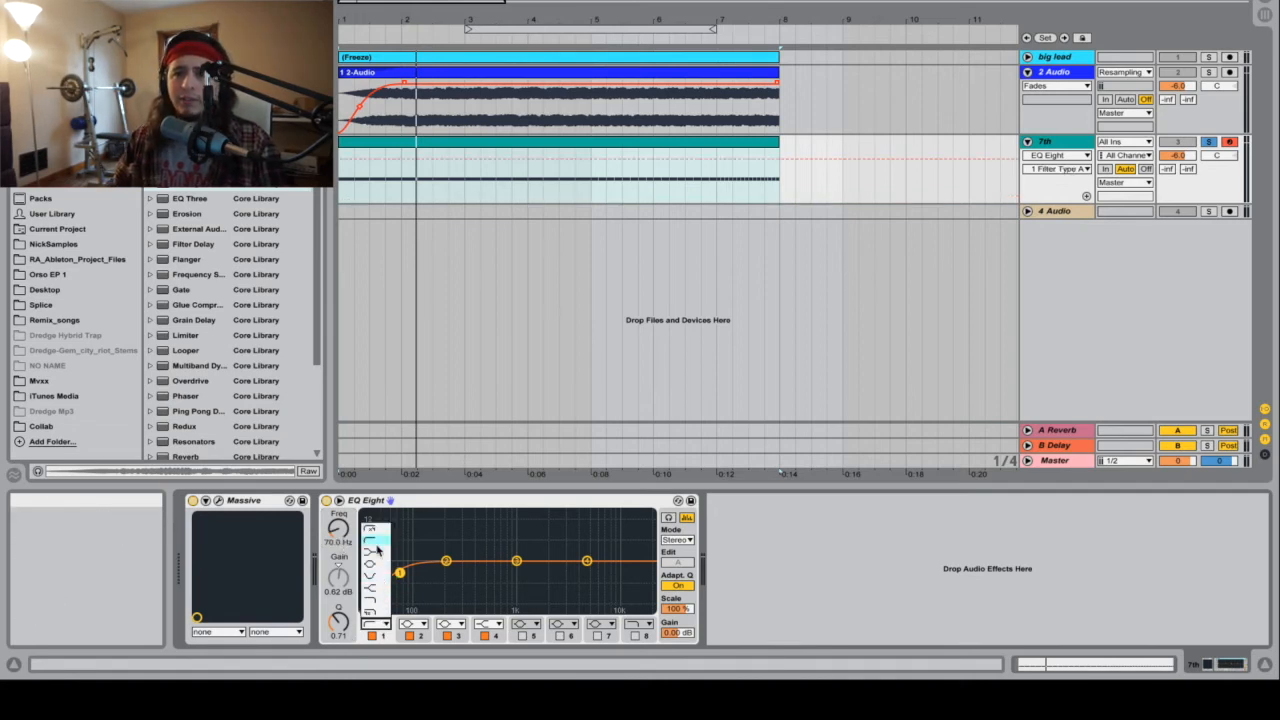
left_click(378, 528)
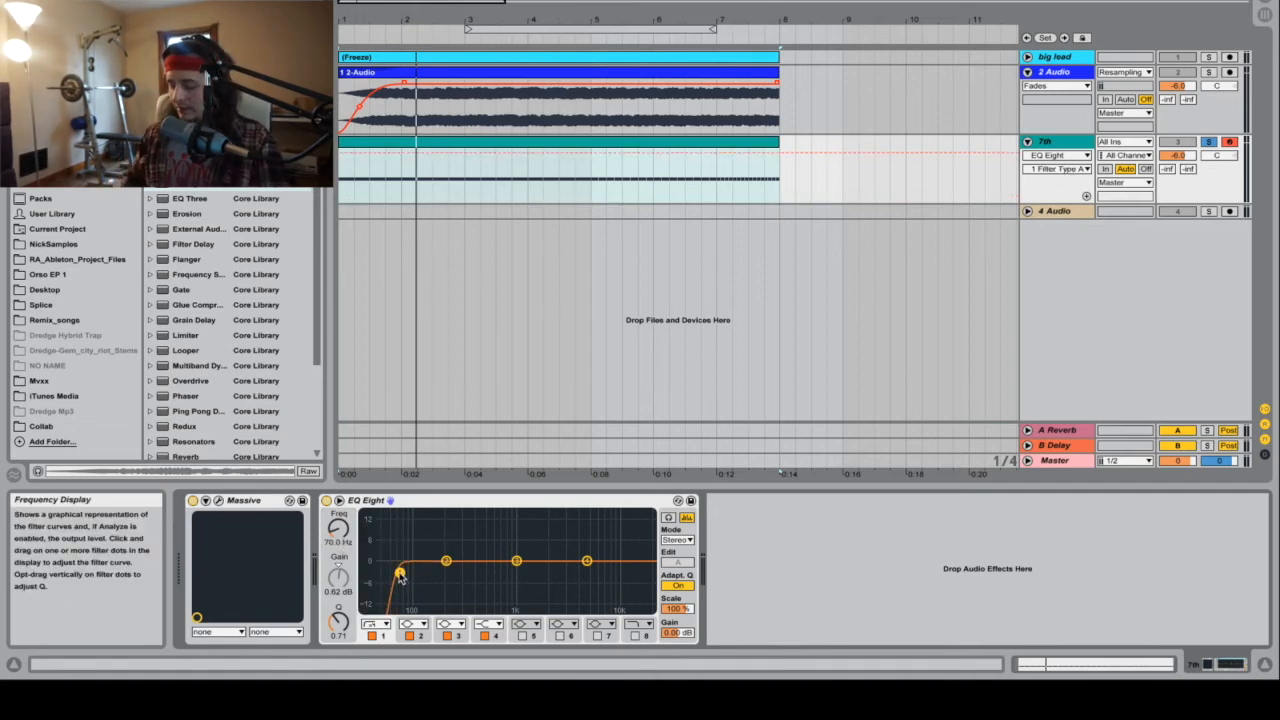
Step: During playback, cut EQ band 2 to -3.10 dB at 381 Hz and boost bands 3 and 4 in the upper range
key("space")
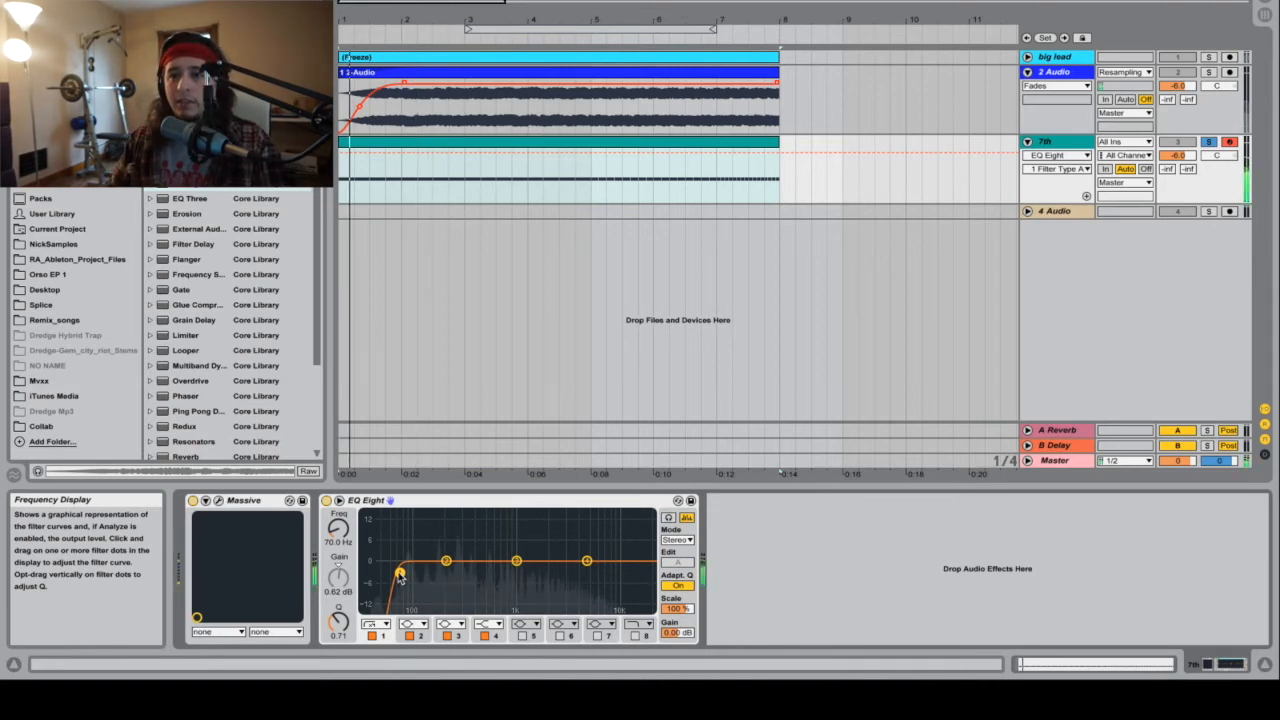
left_click_drag(588, 563, 590, 562)
left_click_drag(512, 566, 541, 546)
left_click_drag(453, 563, 462, 580)
mouse_move(588, 560)
left_mouse_down()
mouse_move(585, 545)
mouse_move(571, 548)
left_mouse_up()
left_click_drag(461, 585, 476, 577)
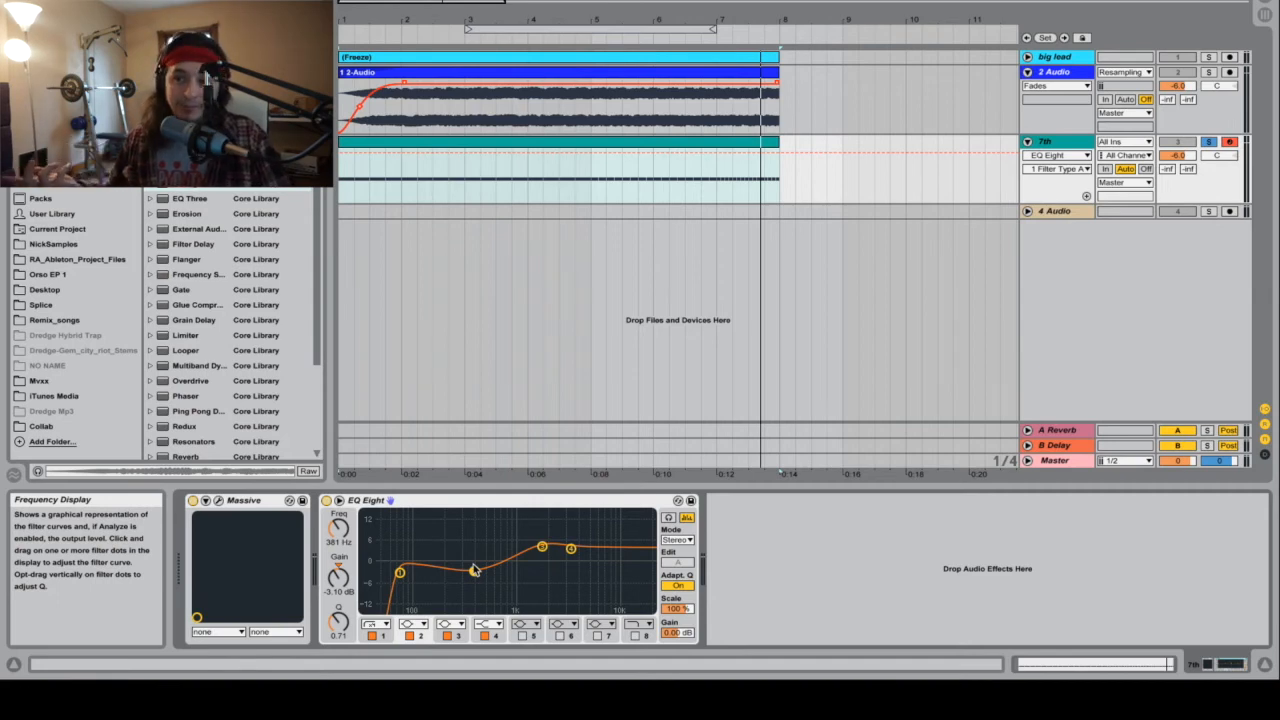
key("space")
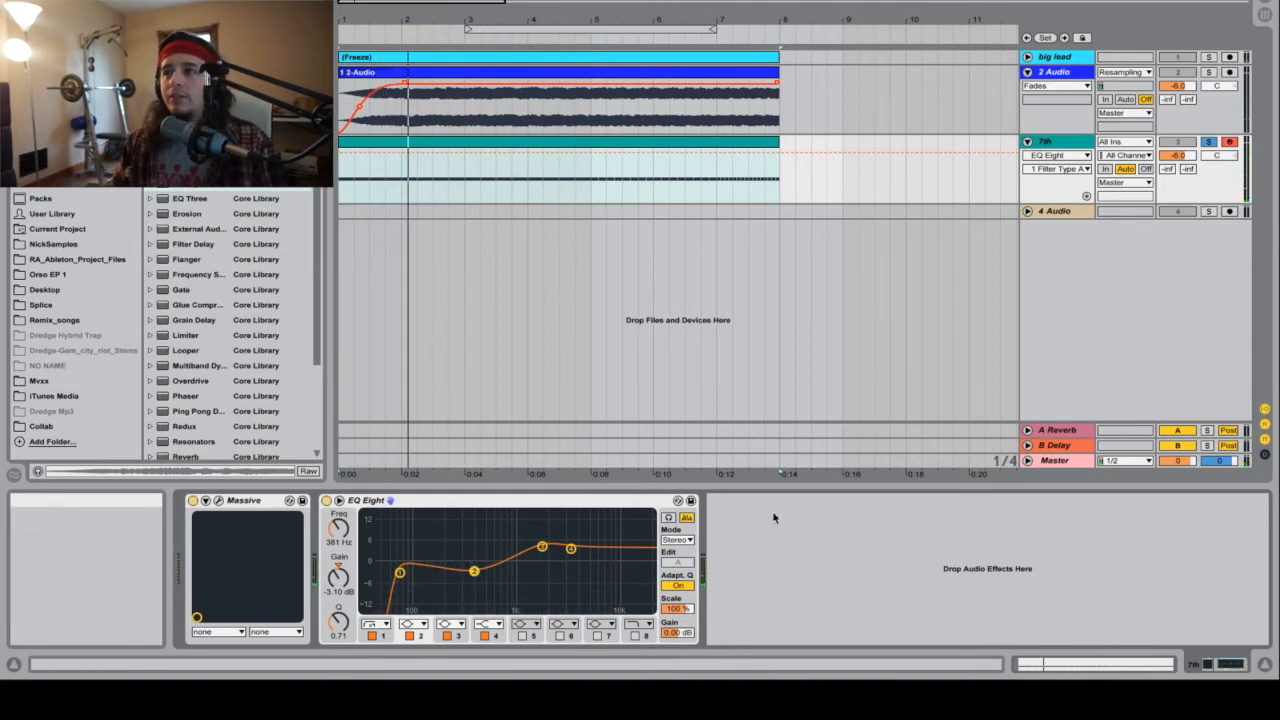
Step: Add the Cathedral hall reverb preset after EQ Eight on the 7th track
scroll(220, 320, "down", 3)
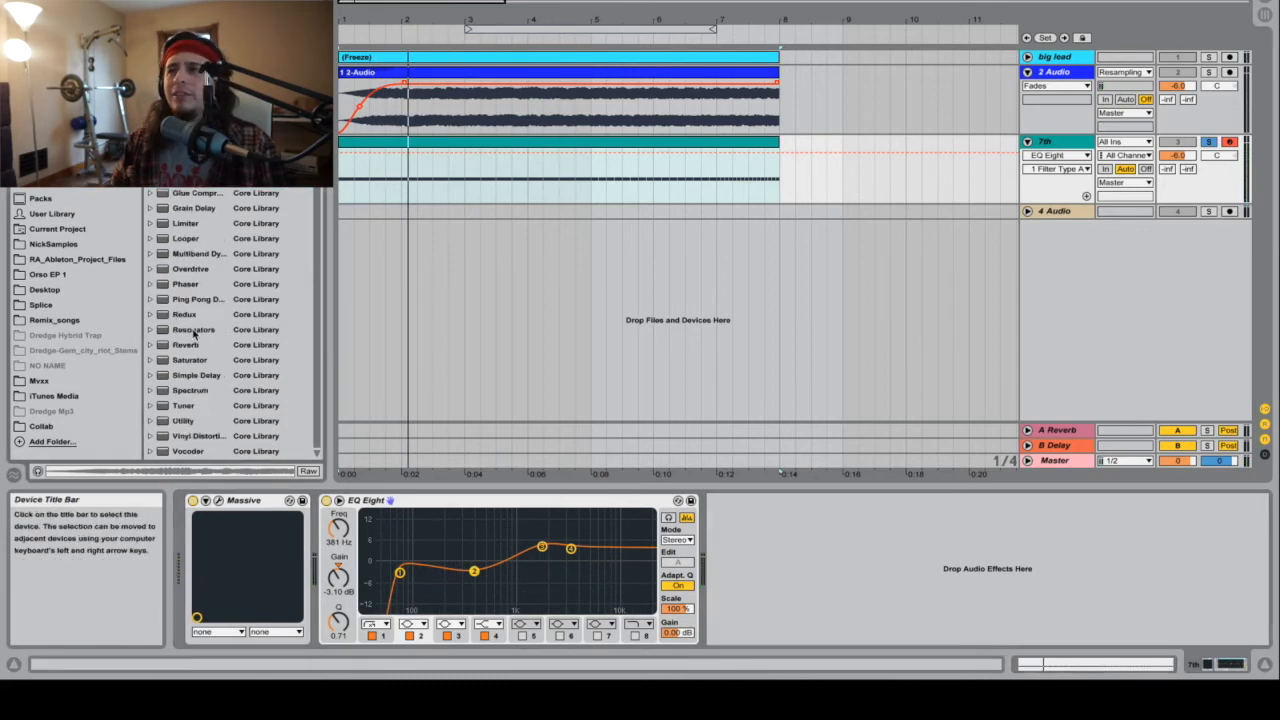
left_click(1085, 71)
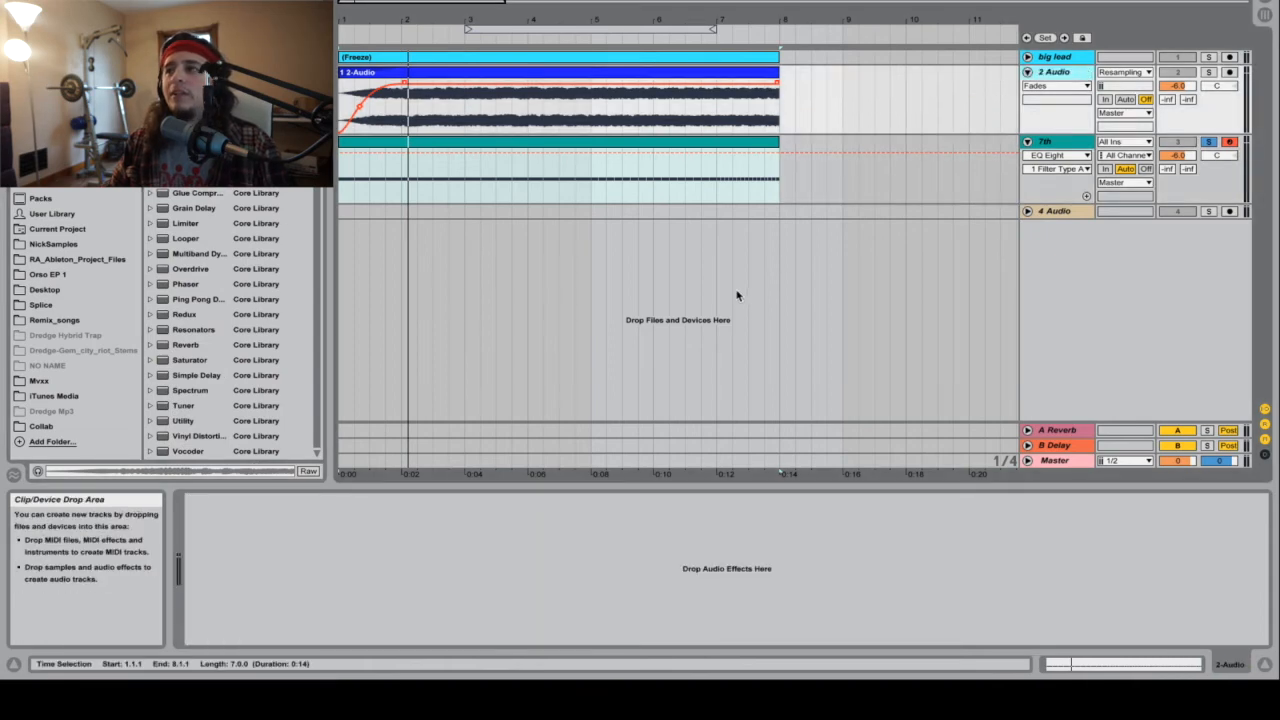
left_click(1071, 58)
left_click(1067, 74)
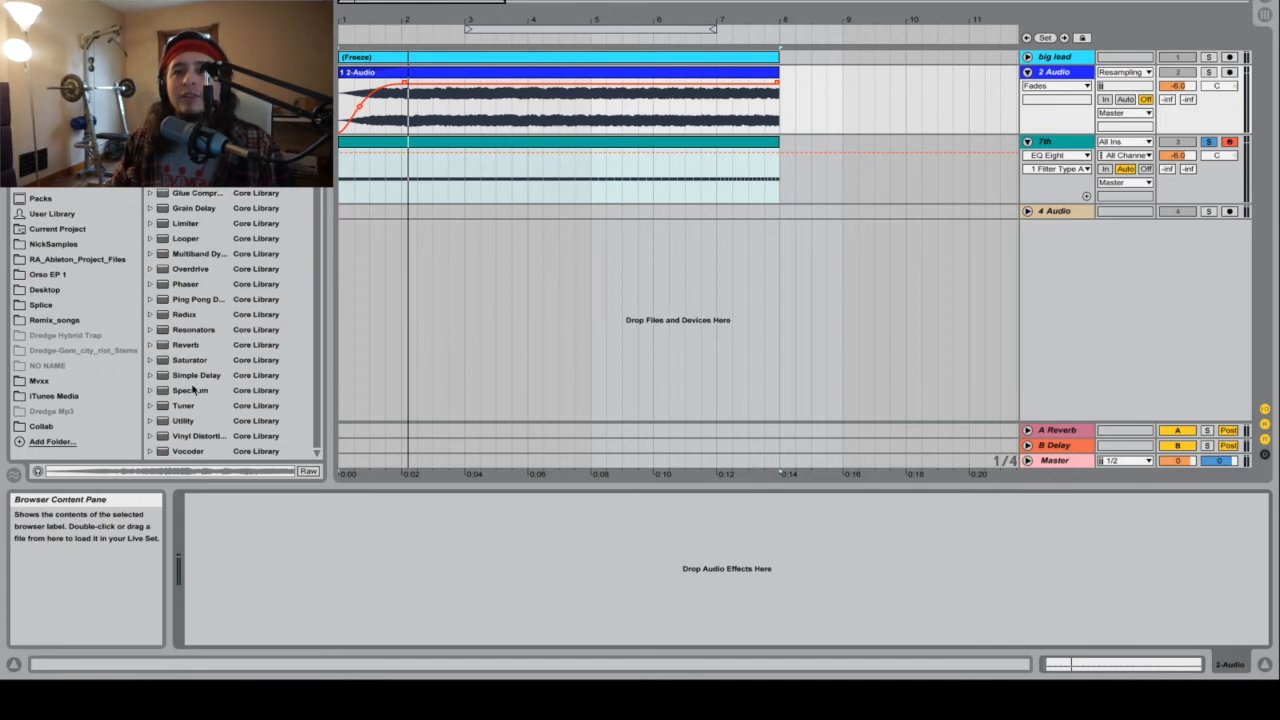
left_click(150, 345)
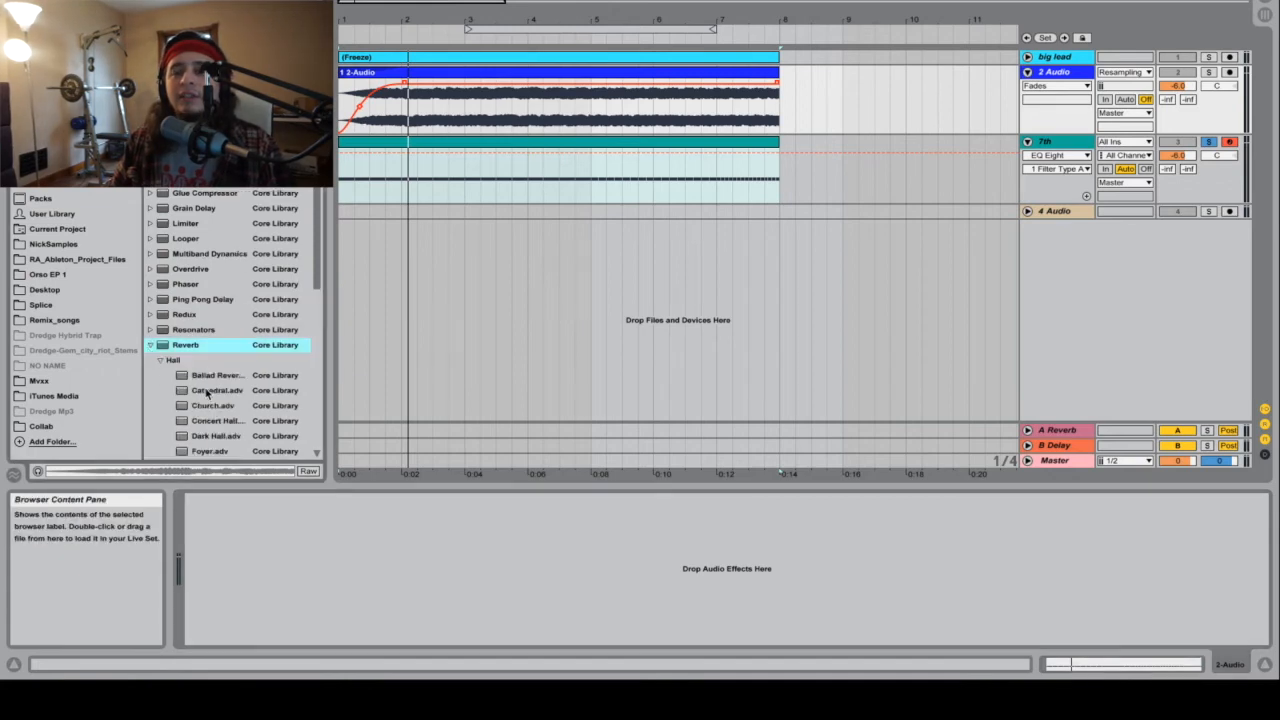
left_click_drag(207, 393, 425, 586)
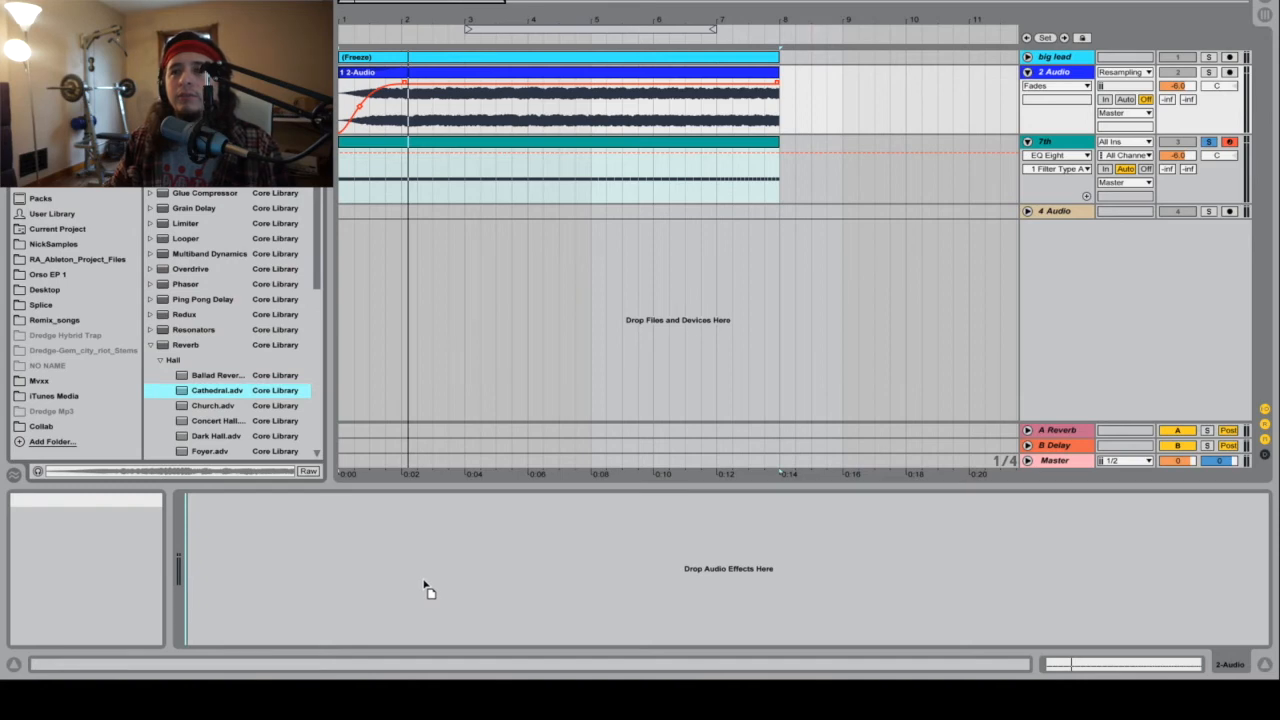
left_click(1088, 141)
left_click_drag(224, 396, 680, 517)
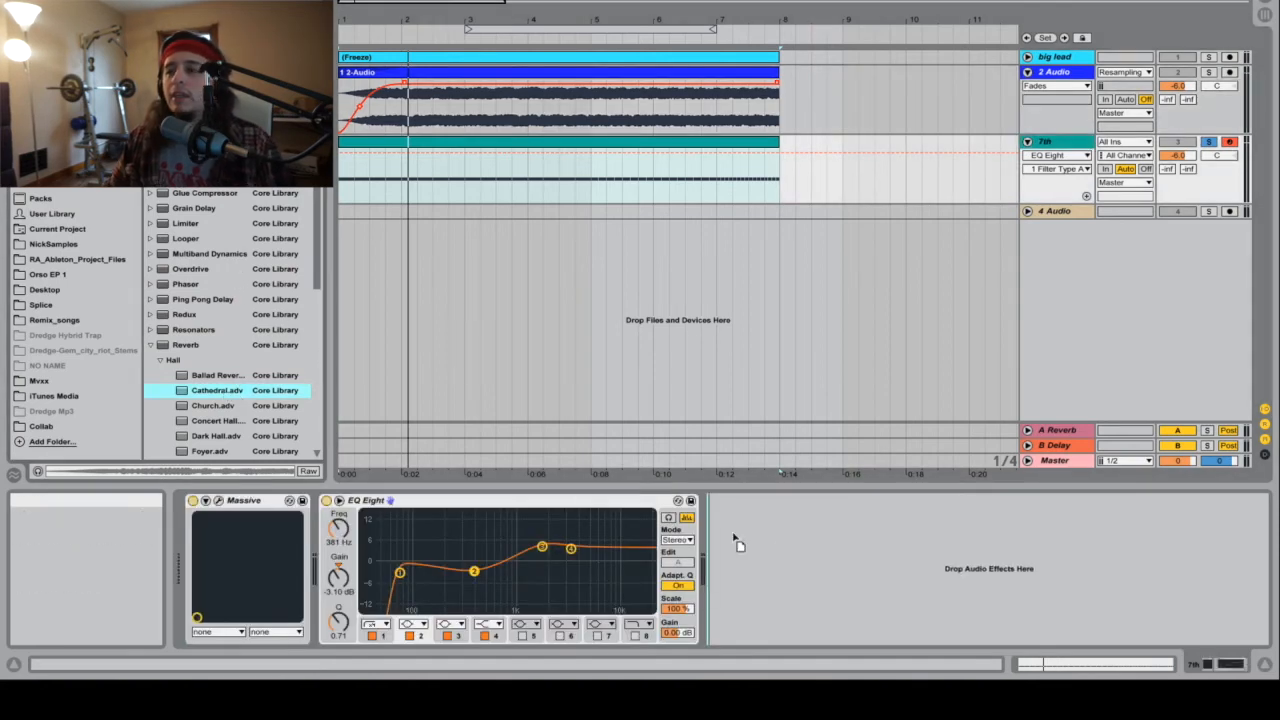
left_click_drag(815, 560, 815, 561)
Step: Set the Cathedral reverb to 50% dry/wet, size 10 and a decay time of 2.00 s
left_click(1072, 637)
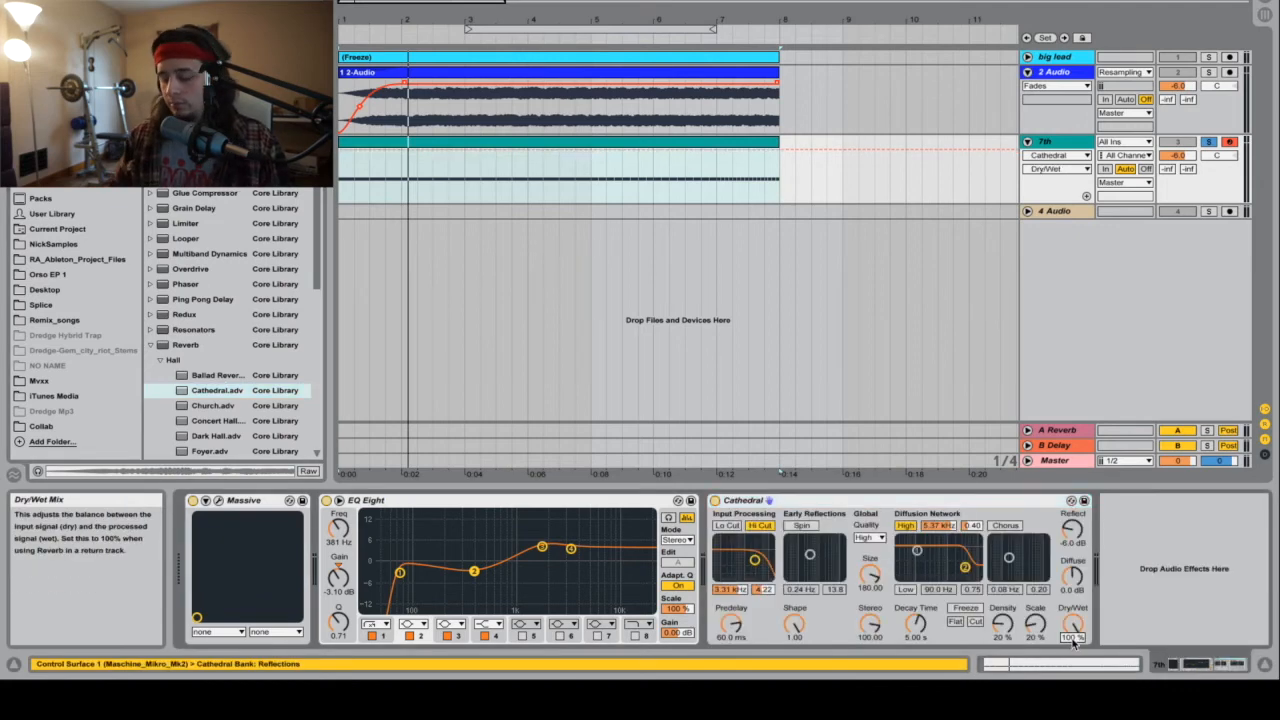
type("50")
key("Return")
left_click(874, 583)
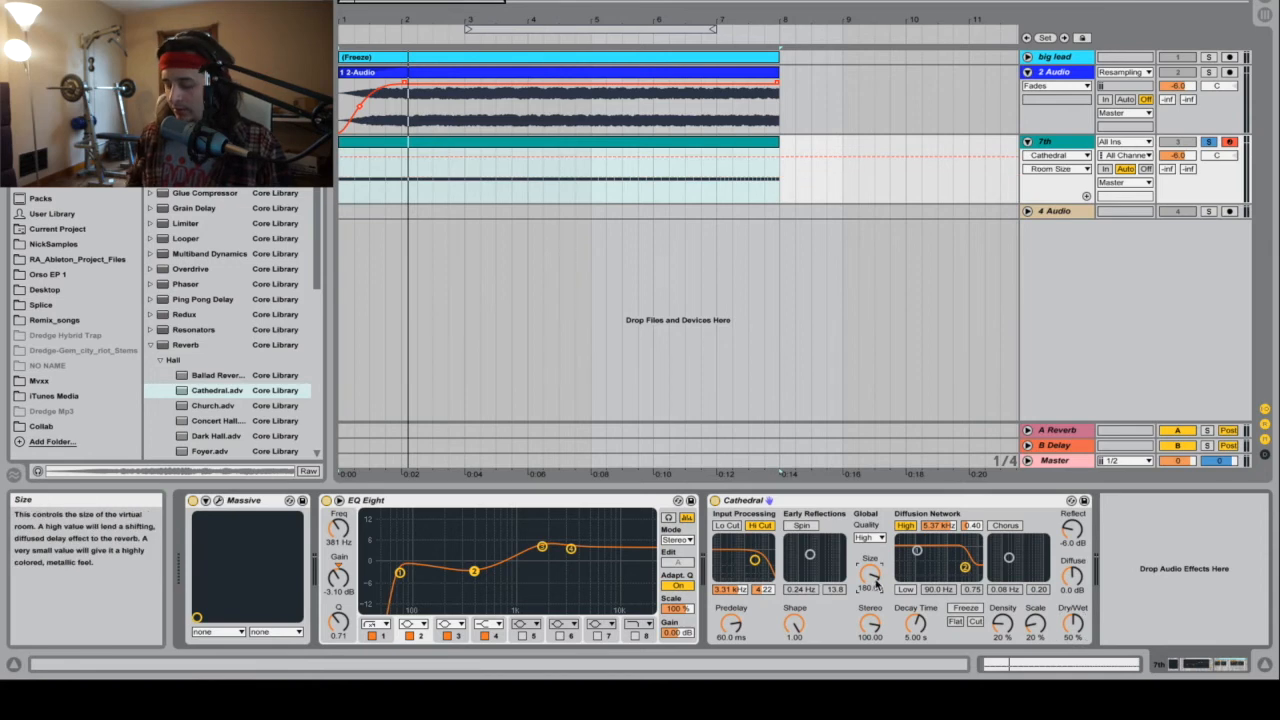
type("10")
key("Return")
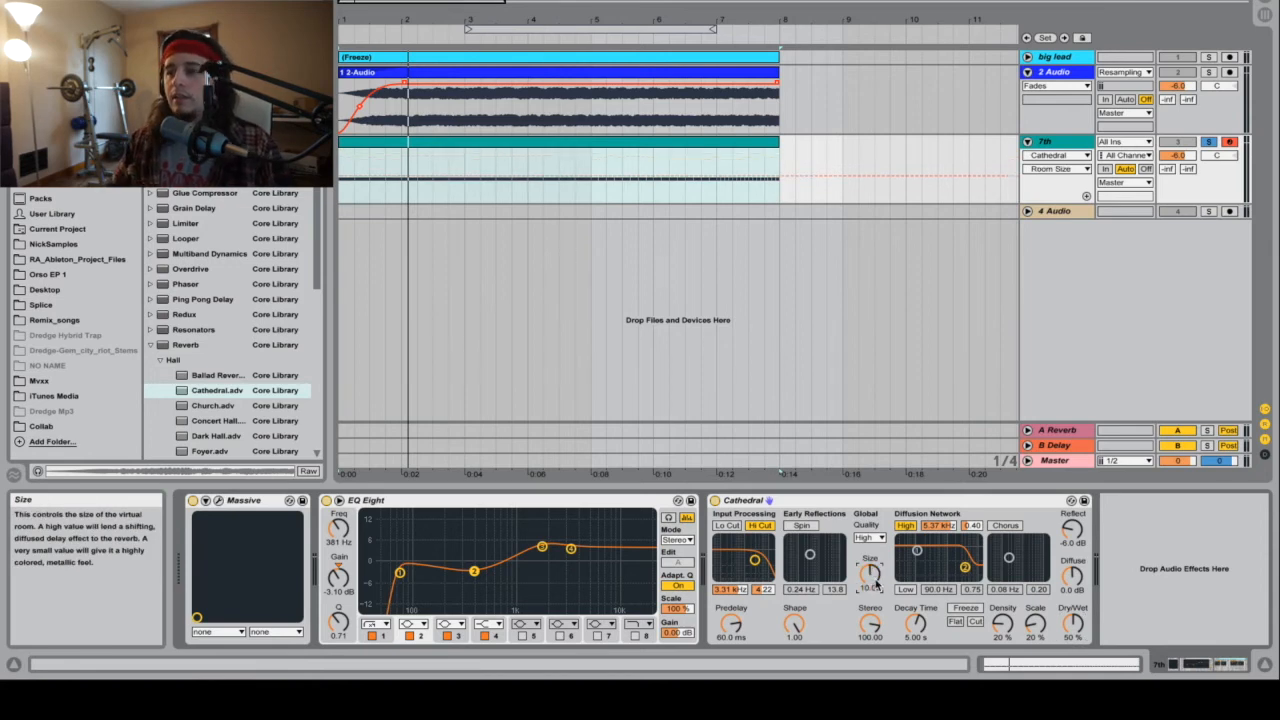
left_click(915, 637)
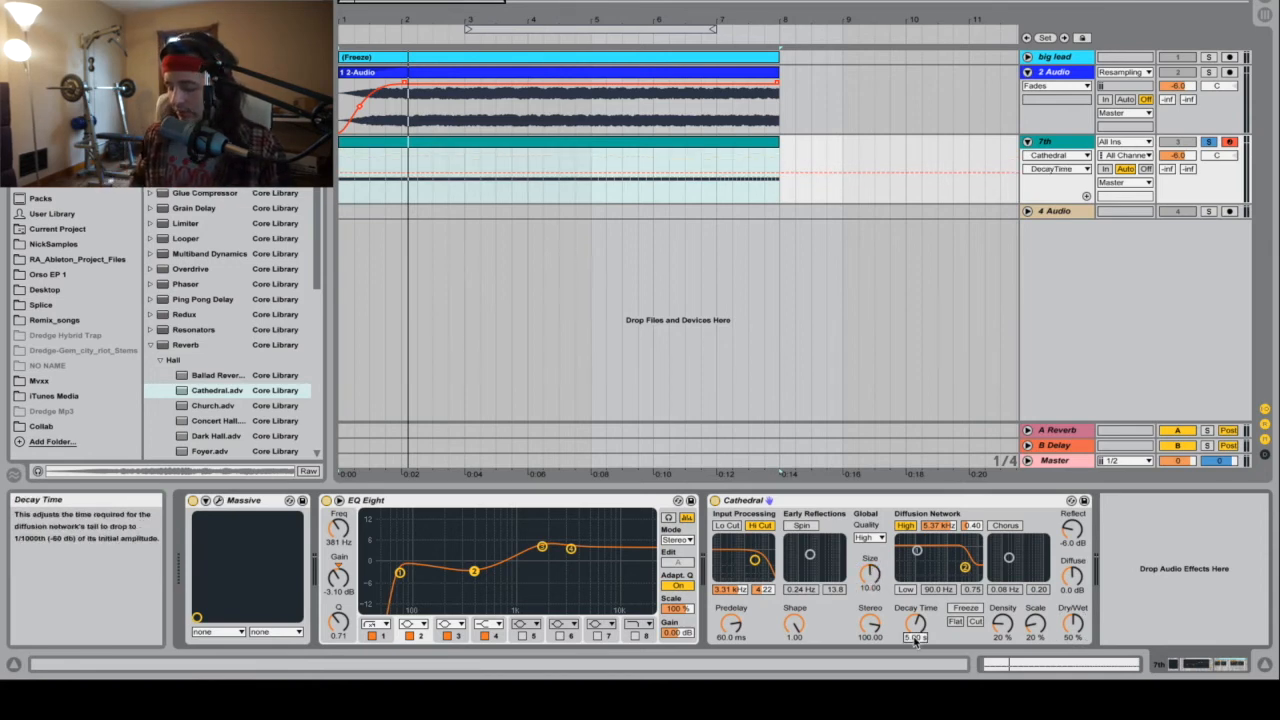
type("2000")
key("Return")
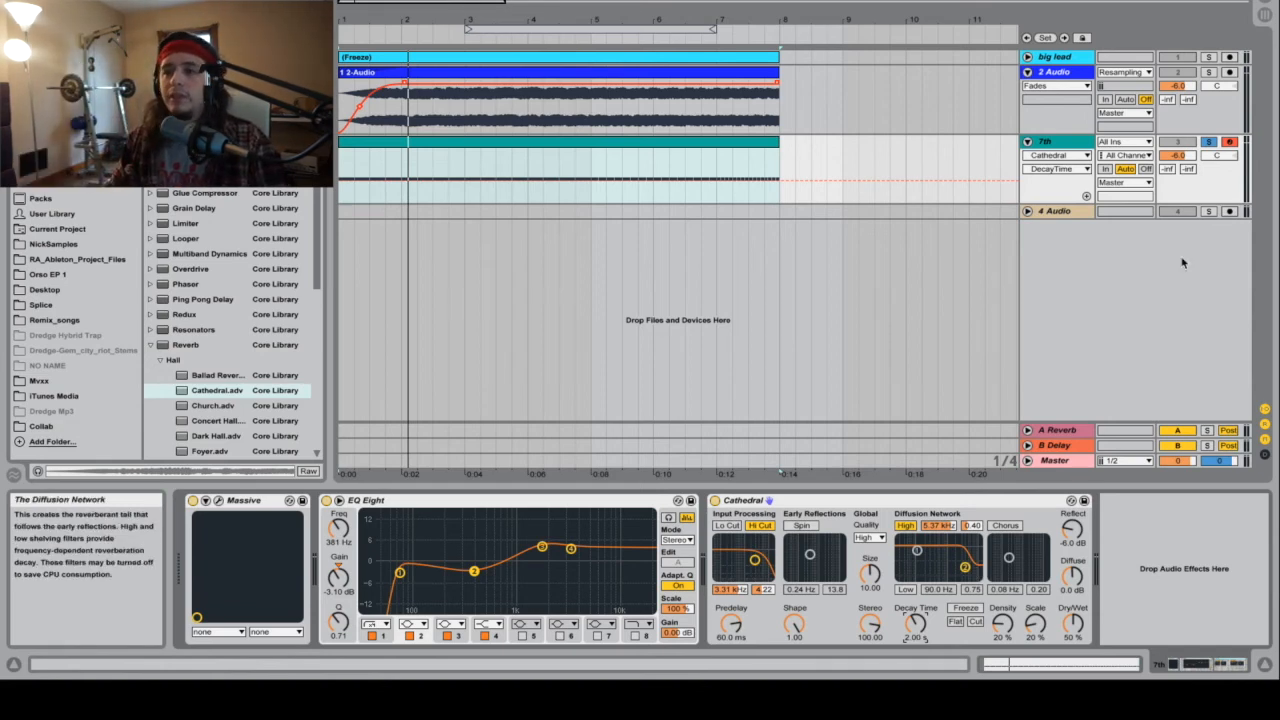
Step: During playback, lower the reverb's high diffusion filter to 1.57 kHz, and try a reverb size of 300
key("space")
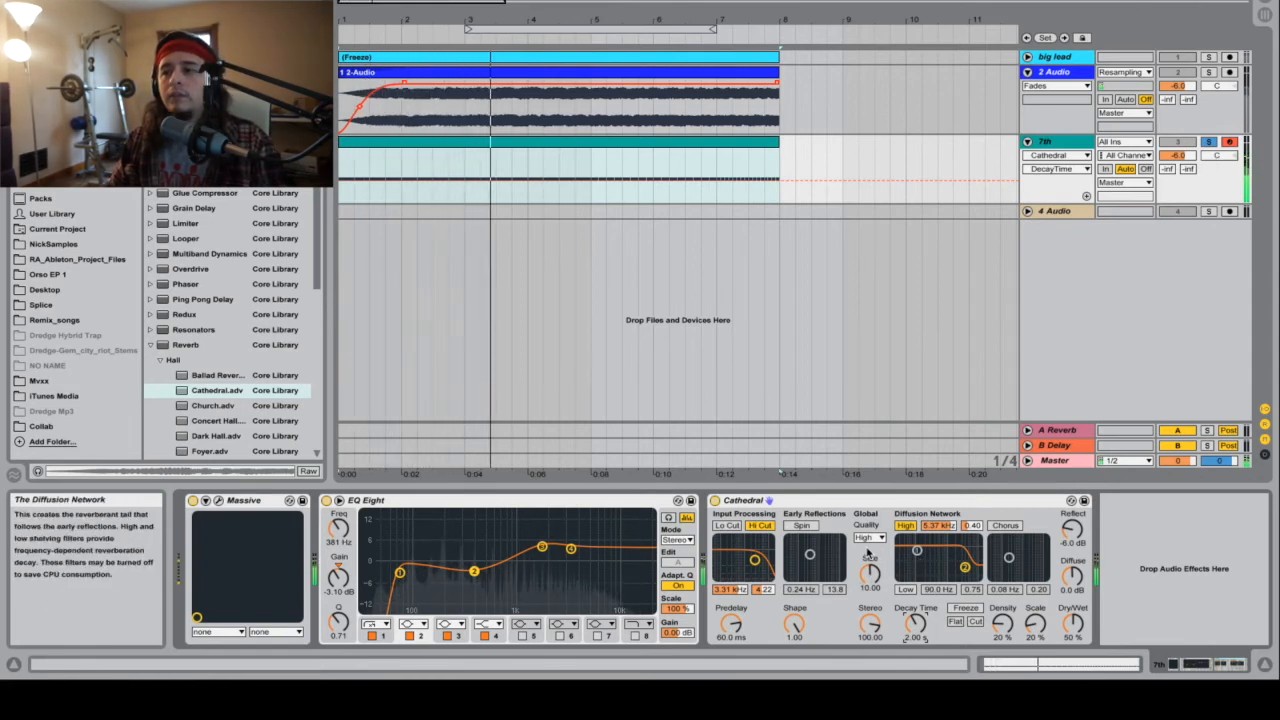
left_click_drag(965, 567, 950, 566)
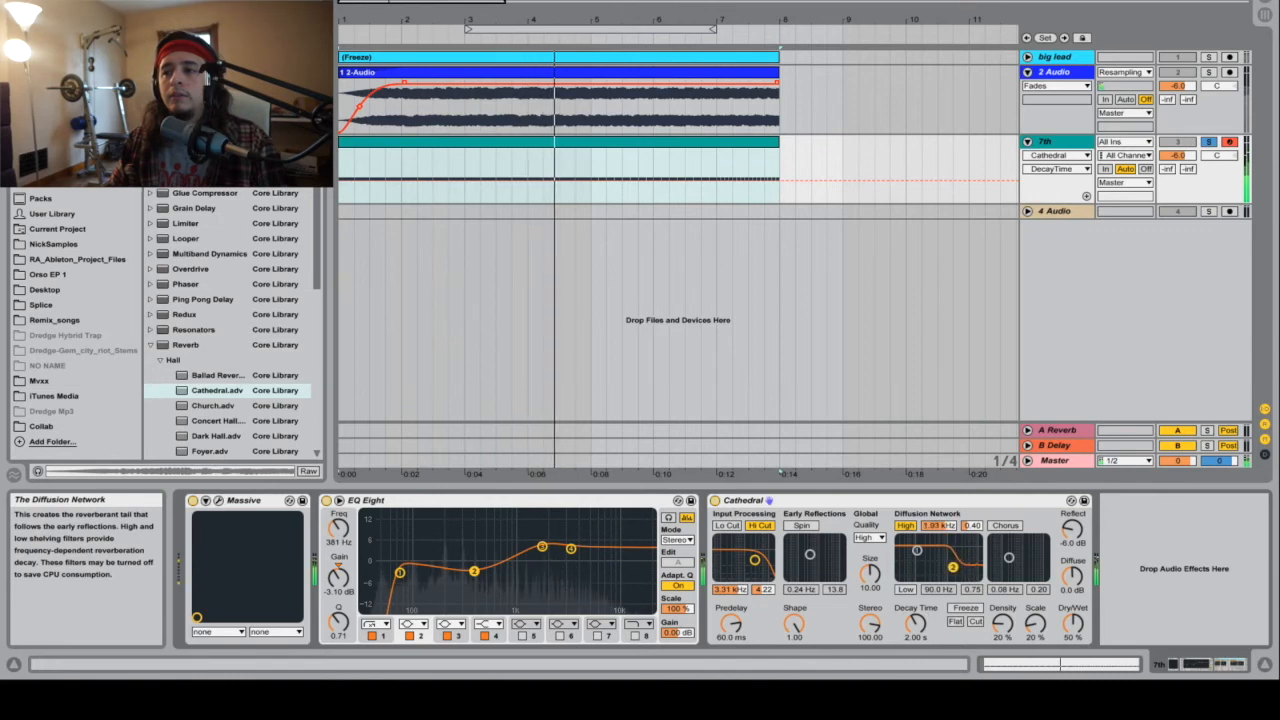
left_click_drag(870, 572, 870, 590)
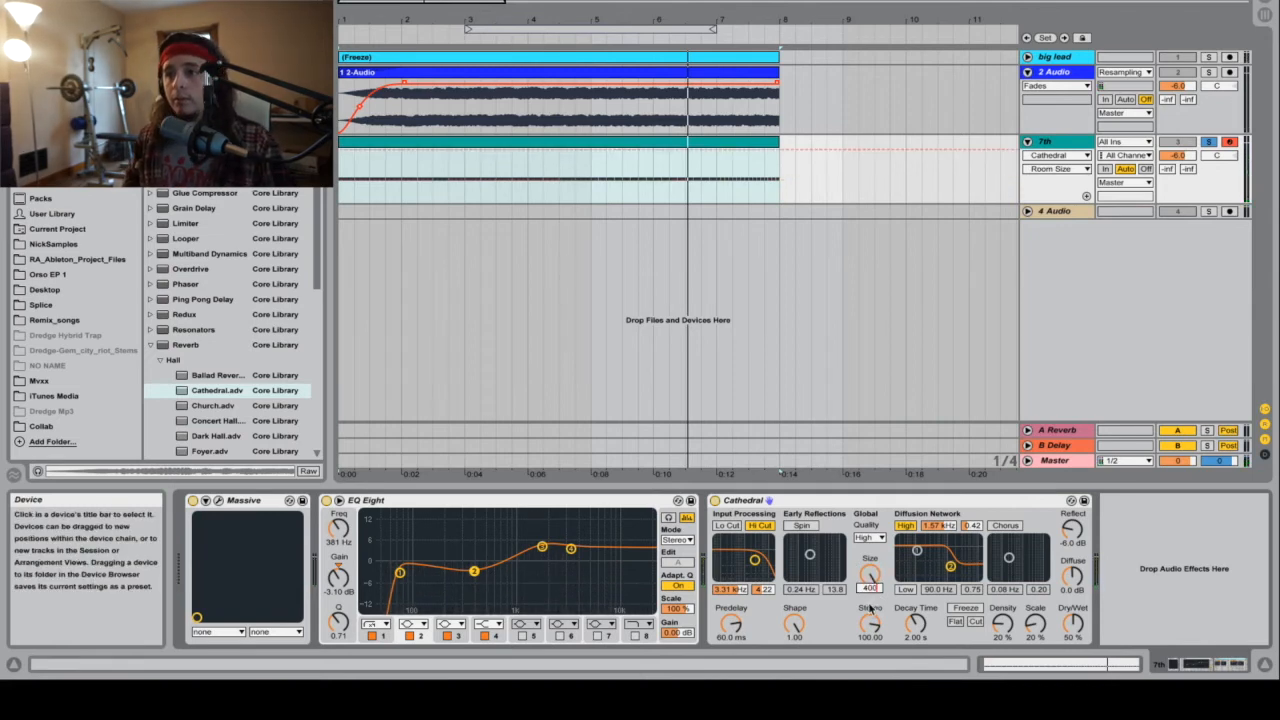
key("Return")
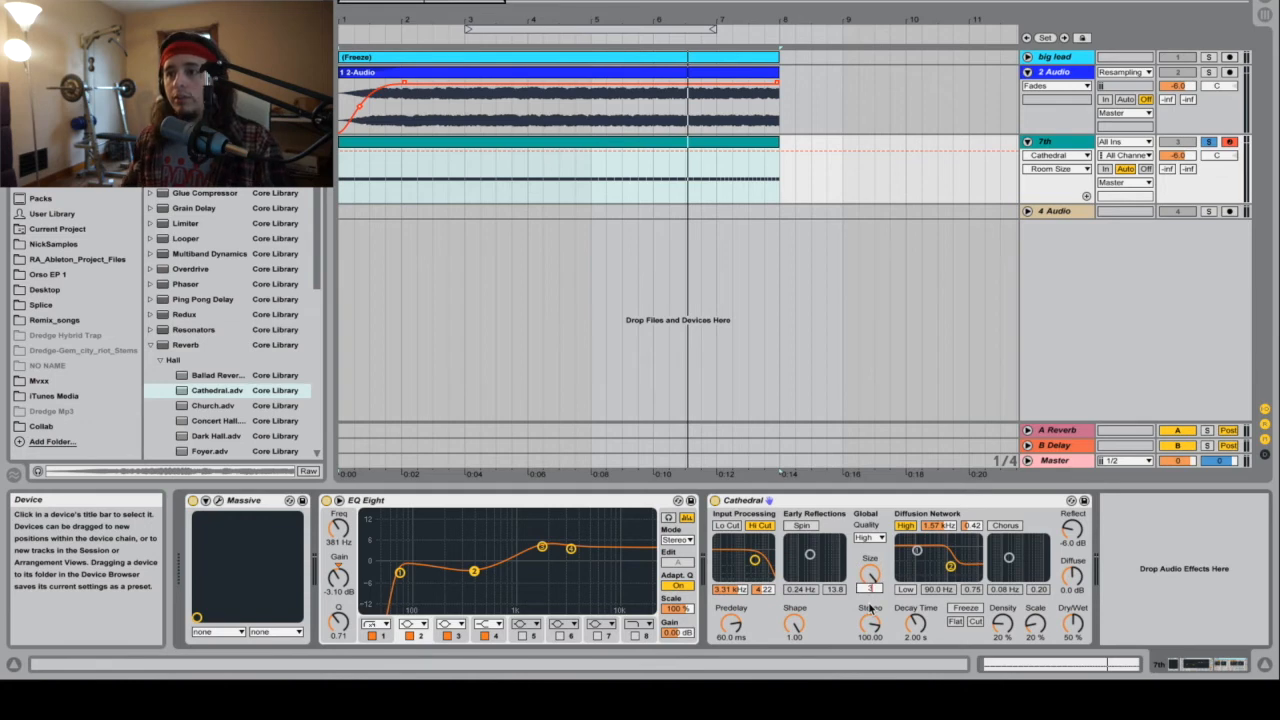
key("space")
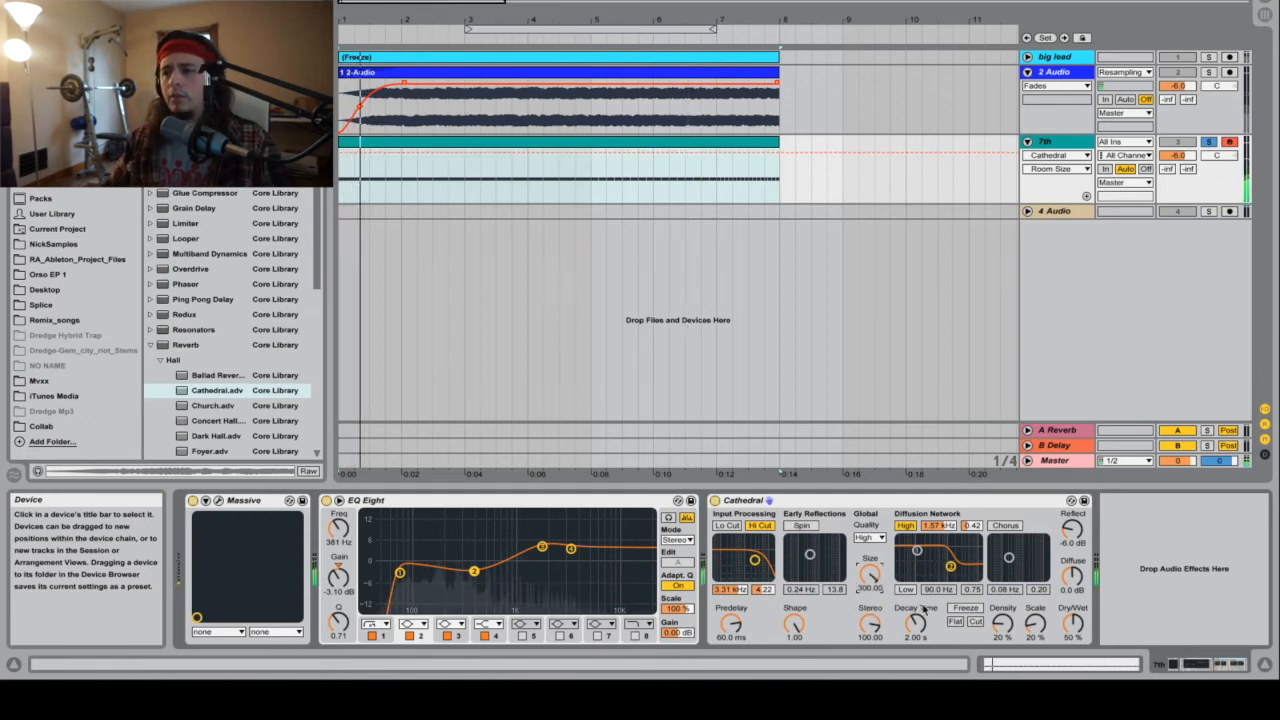
Step: Try a reverb size of 30, settle on a size of 4, and play the result
left_click_drag(875, 568, 879, 579)
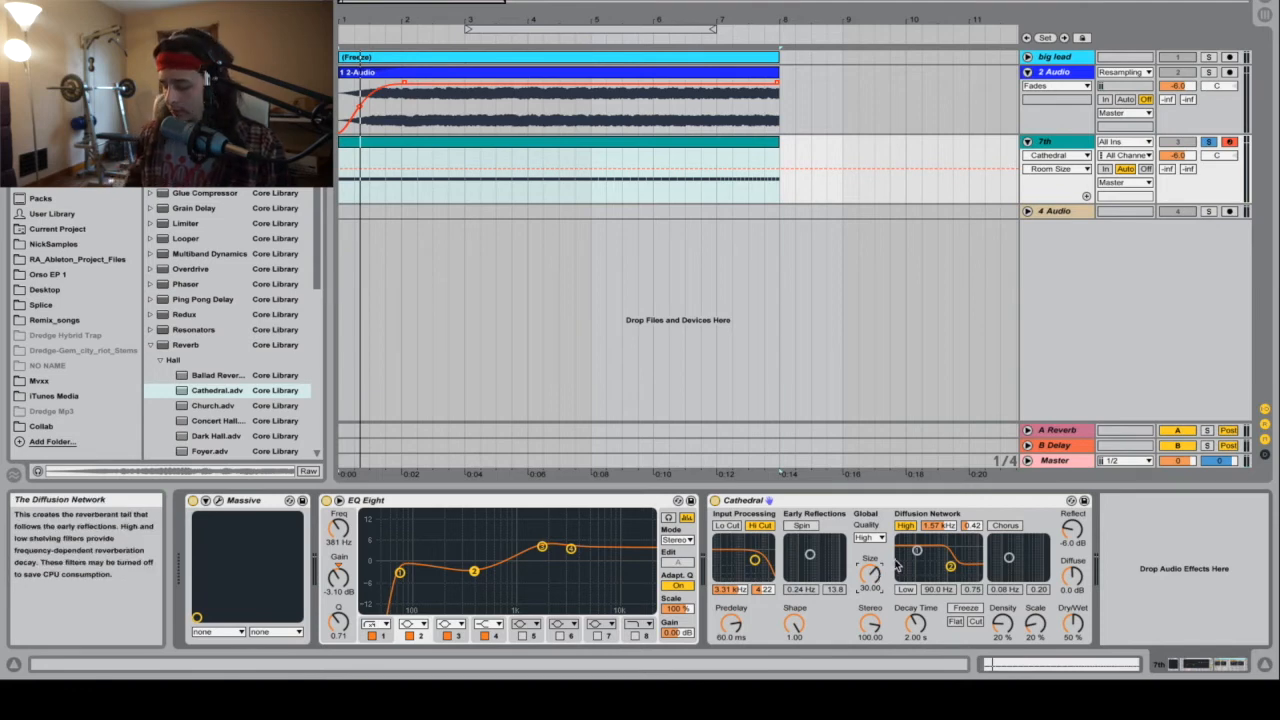
key("Return")
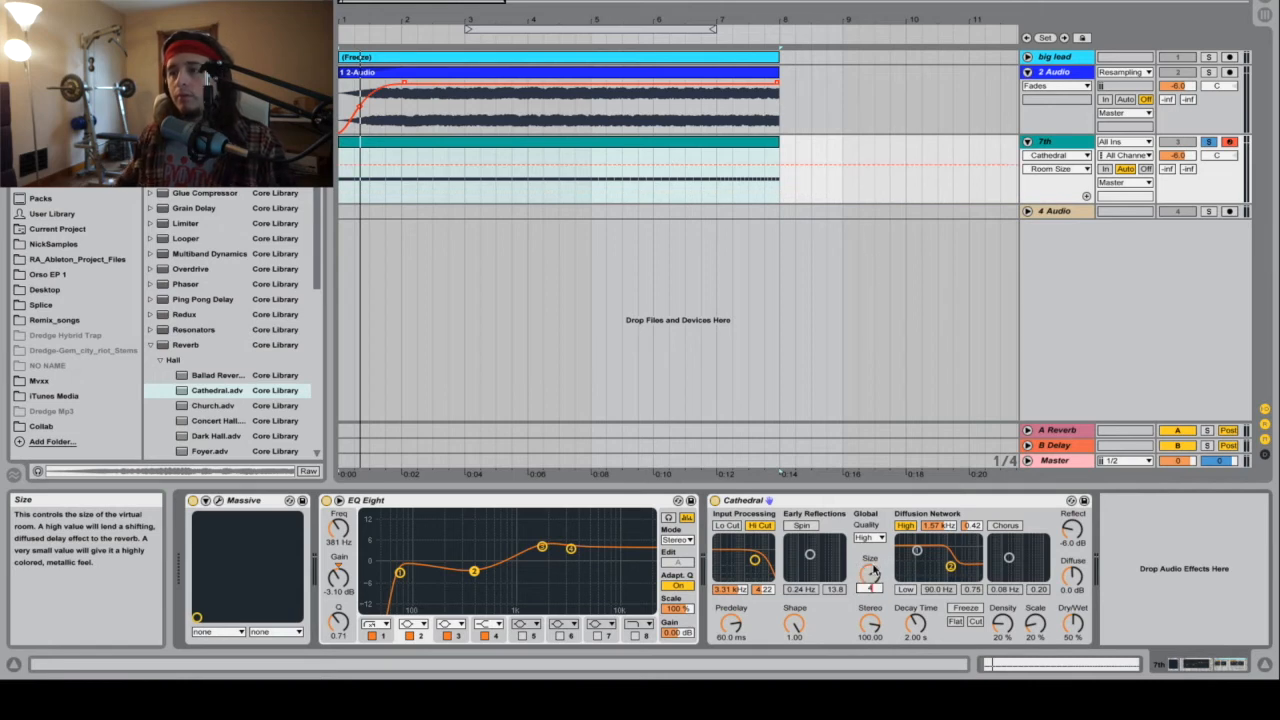
key("space")
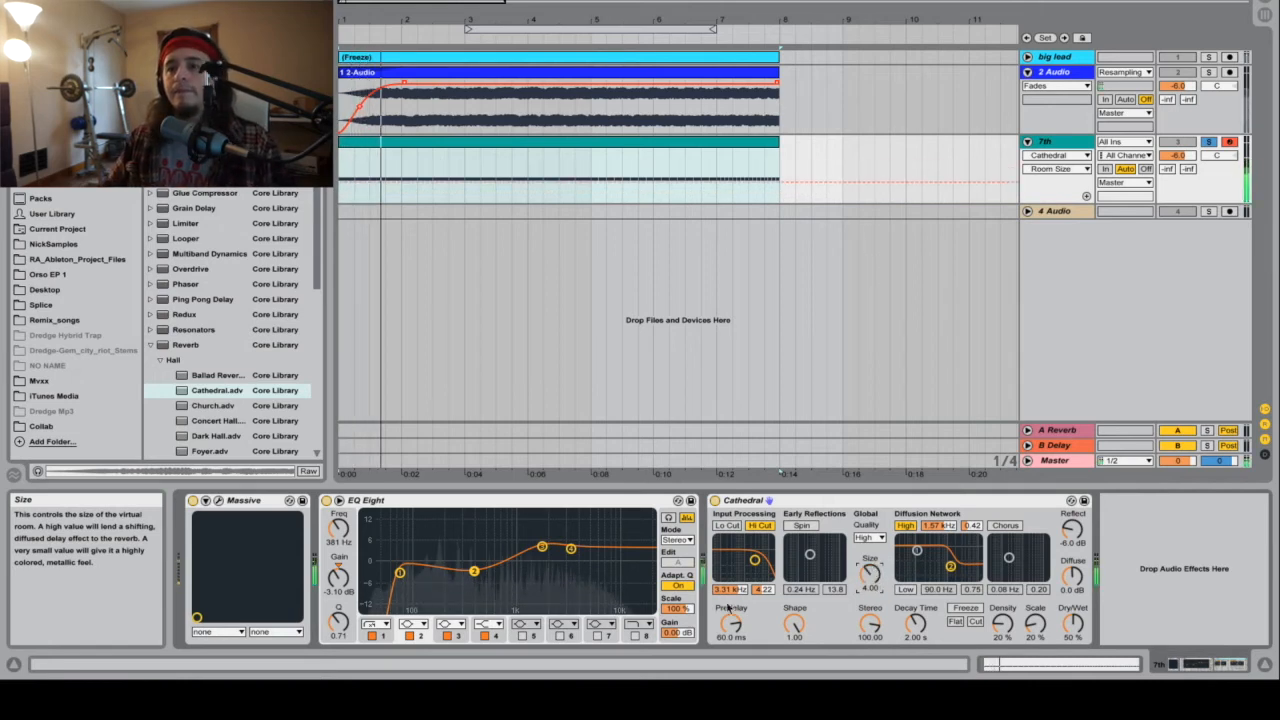
Step: Set EQ band 2 to a wide -15 dB cut at 255 Hz with Q 0.34, and shift band 4 slightly higher in frequency
left_click_drag(474, 571, 598, 609)
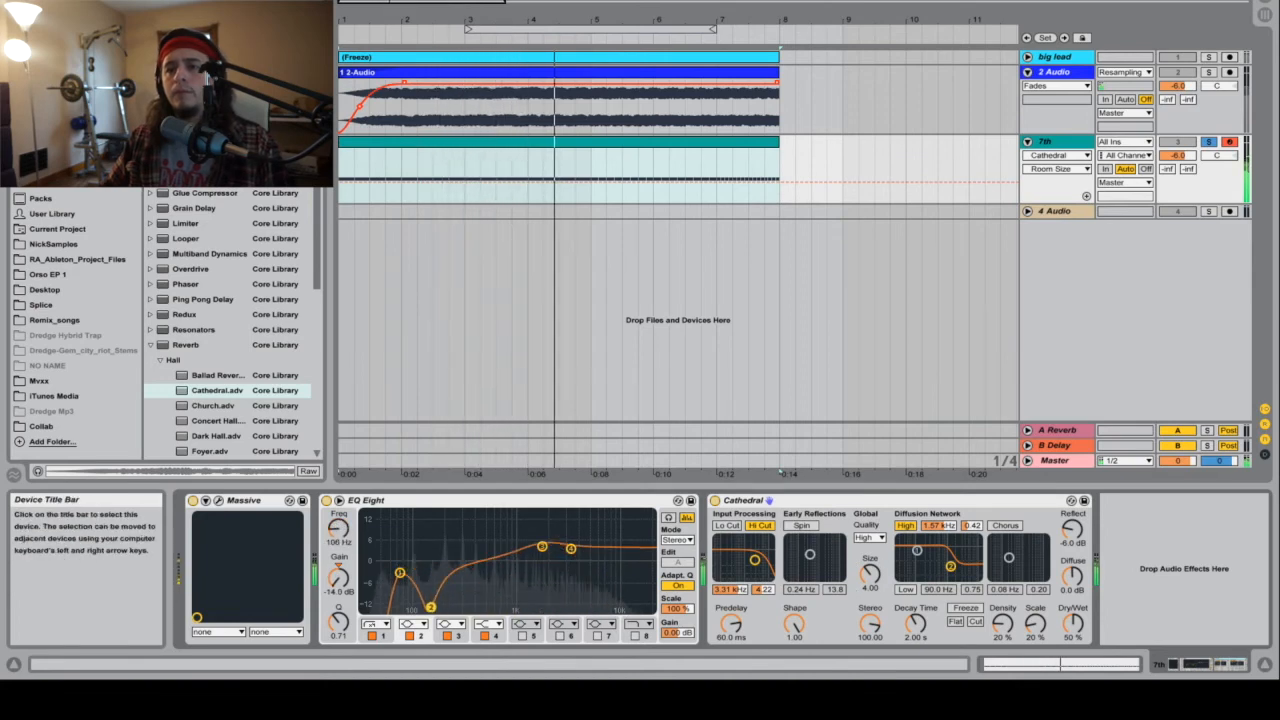
left_click_drag(422, 607, 443, 609)
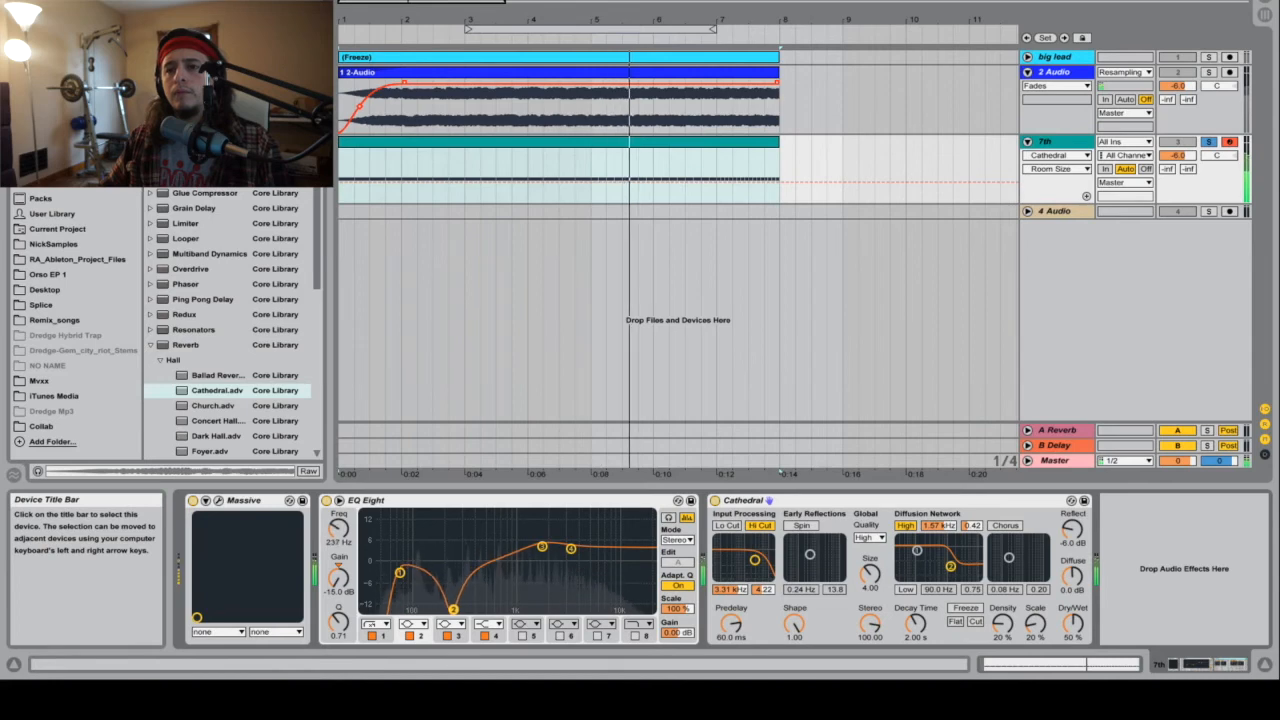
mouse_move(350, 628)
left_mouse_down()
mouse_move(350, 666)
mouse_move(338, 649)
left_mouse_up()
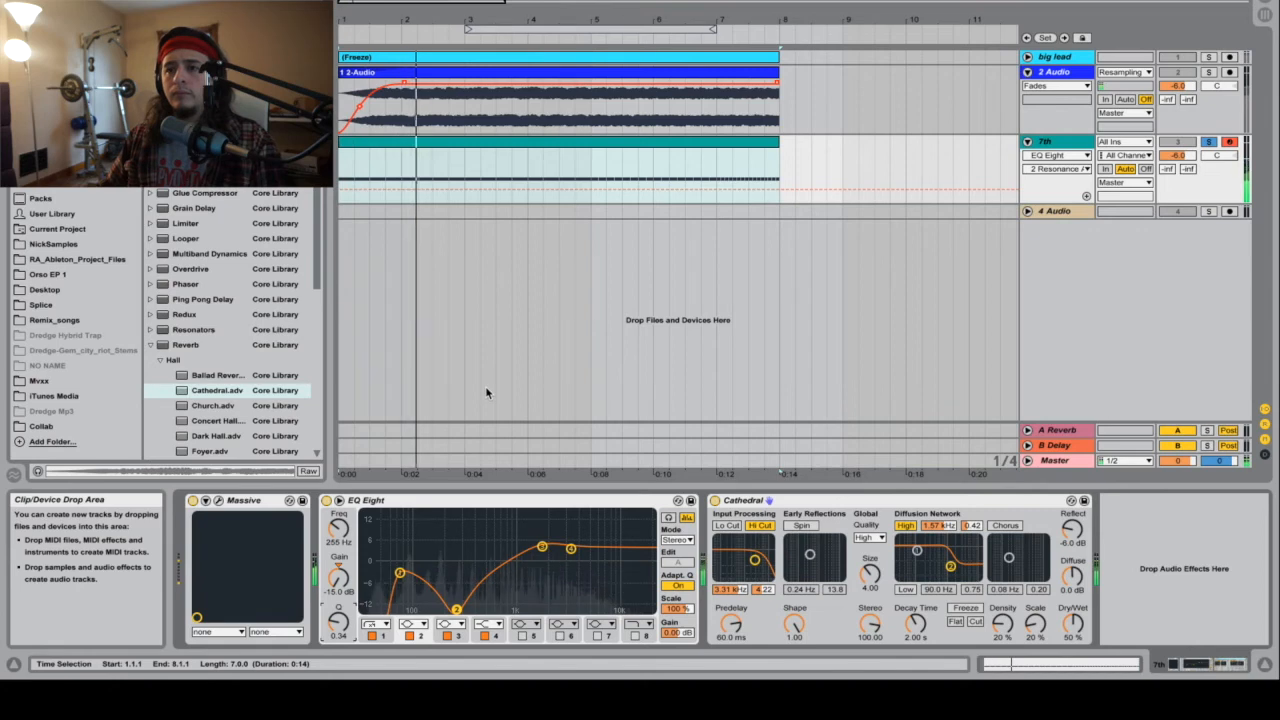
left_click_drag(581, 550, 585, 550)
Step: Turn on EQ band 5 as a steep 48 dB/octave high cut at about 4.34 kHz and play the track
left_click(523, 636)
left_click(535, 624)
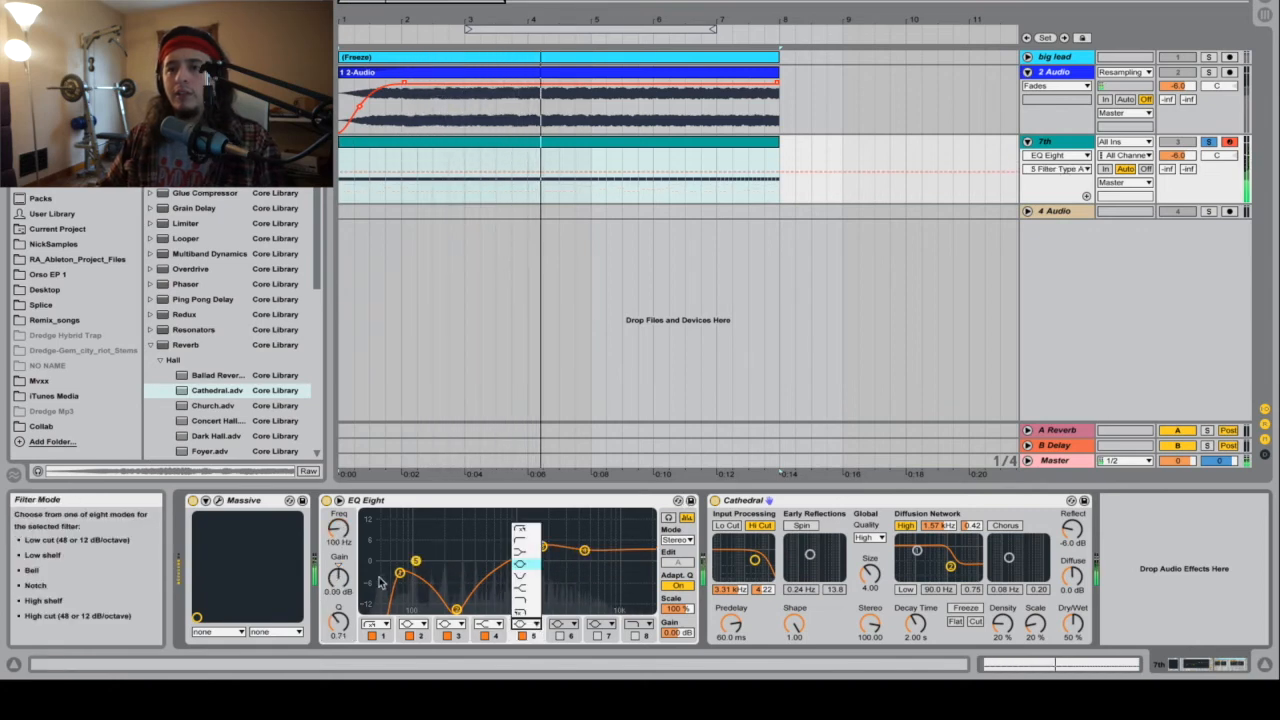
left_click(530, 565)
left_click_drag(415, 562, 617, 565)
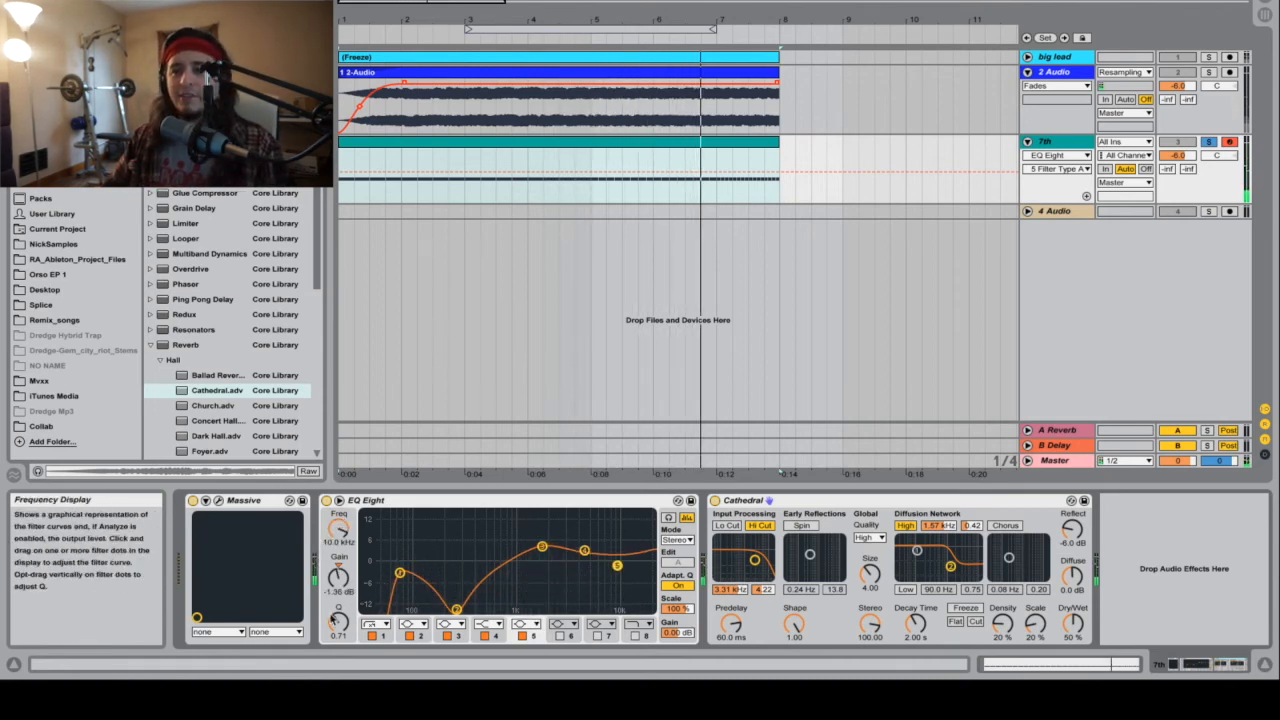
left_click(523, 624)
left_click(526, 611)
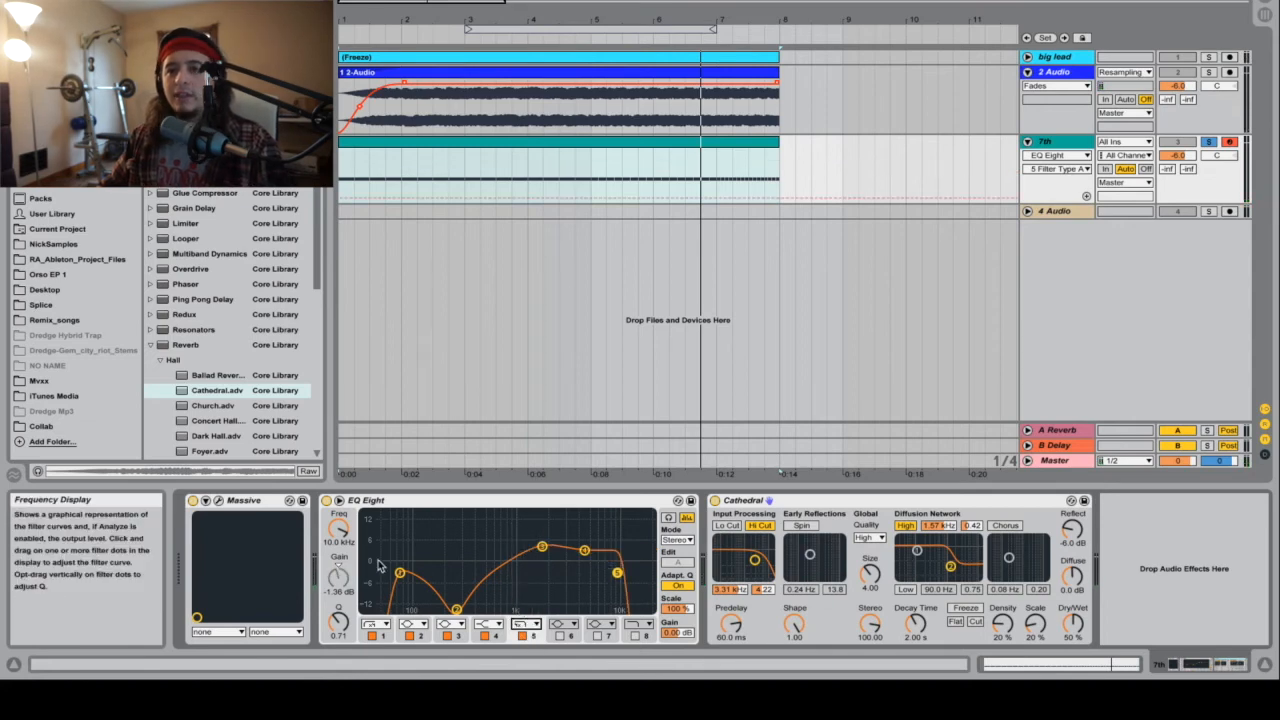
left_click_drag(339, 529, 339, 548)
key("space")
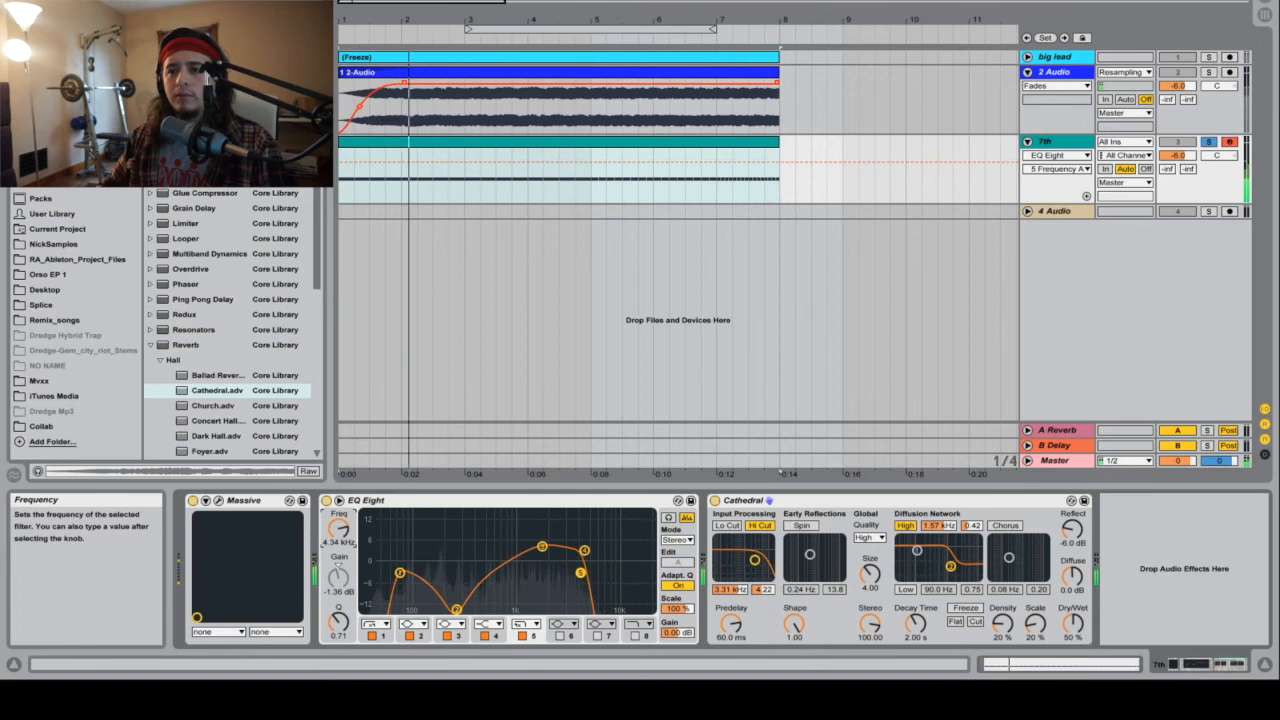
Step: Set EQ band 2 to -9.05 dB at 491 Hz with Q 0.42, shift band 4 higher, and set band 5 to 5.19 kHz with Q 0.78
left_click_drag(456, 609, 490, 586)
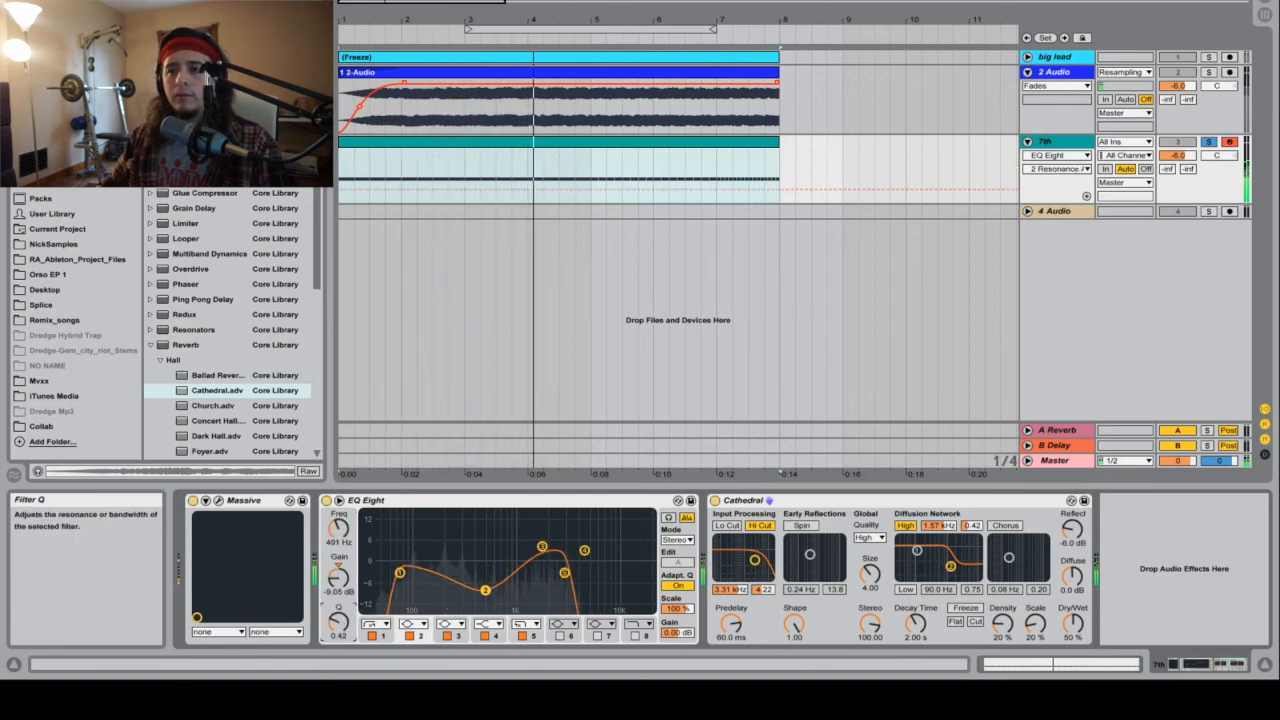
mouse_move(584, 549)
left_mouse_down()
mouse_move(601, 549)
mouse_move(572, 573)
mouse_move(588, 571)
left_mouse_up()
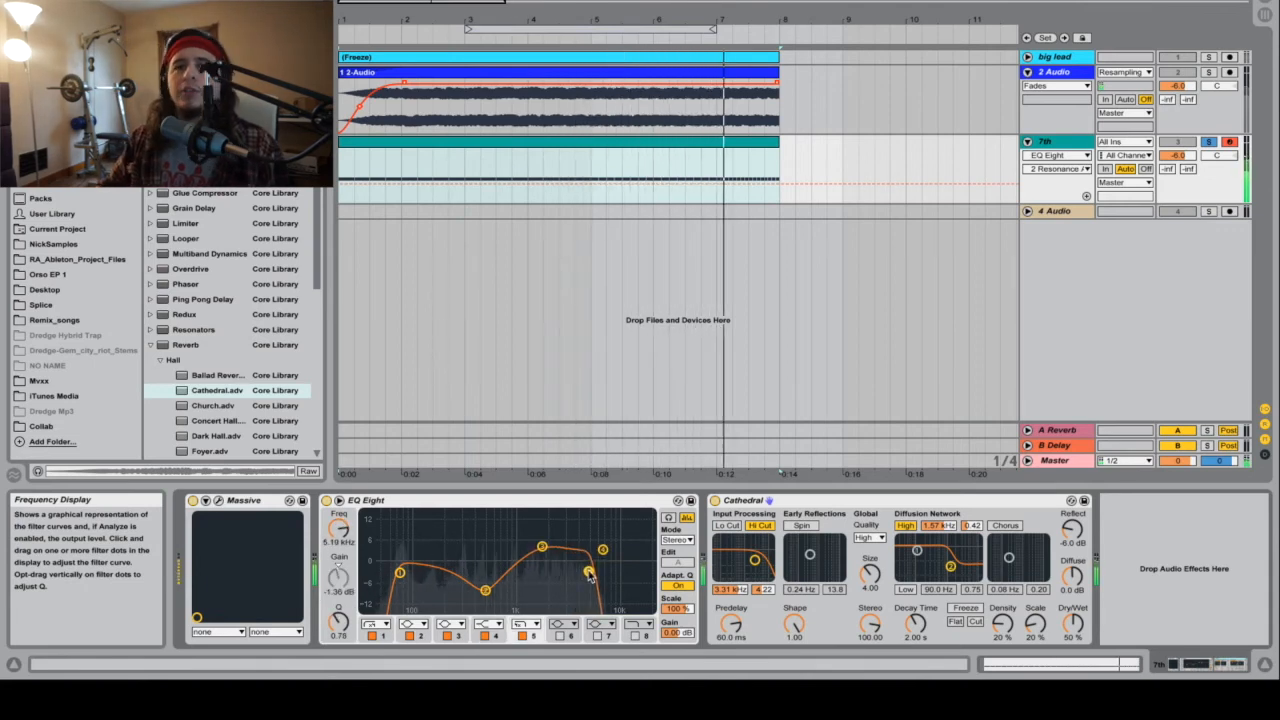
Step: Add a Glue Compressor after the Cathedral reverb on the 7th track
scroll(193, 226, "up", 3)
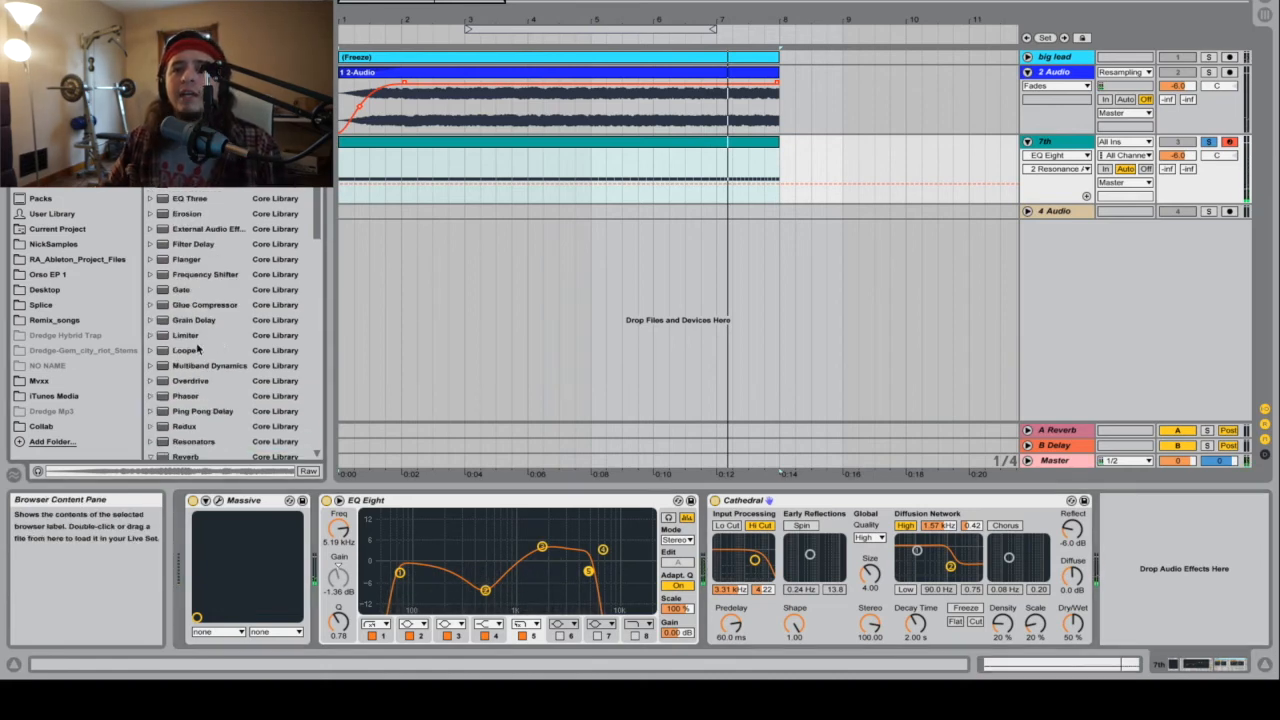
left_click_drag(186, 308, 240, 326)
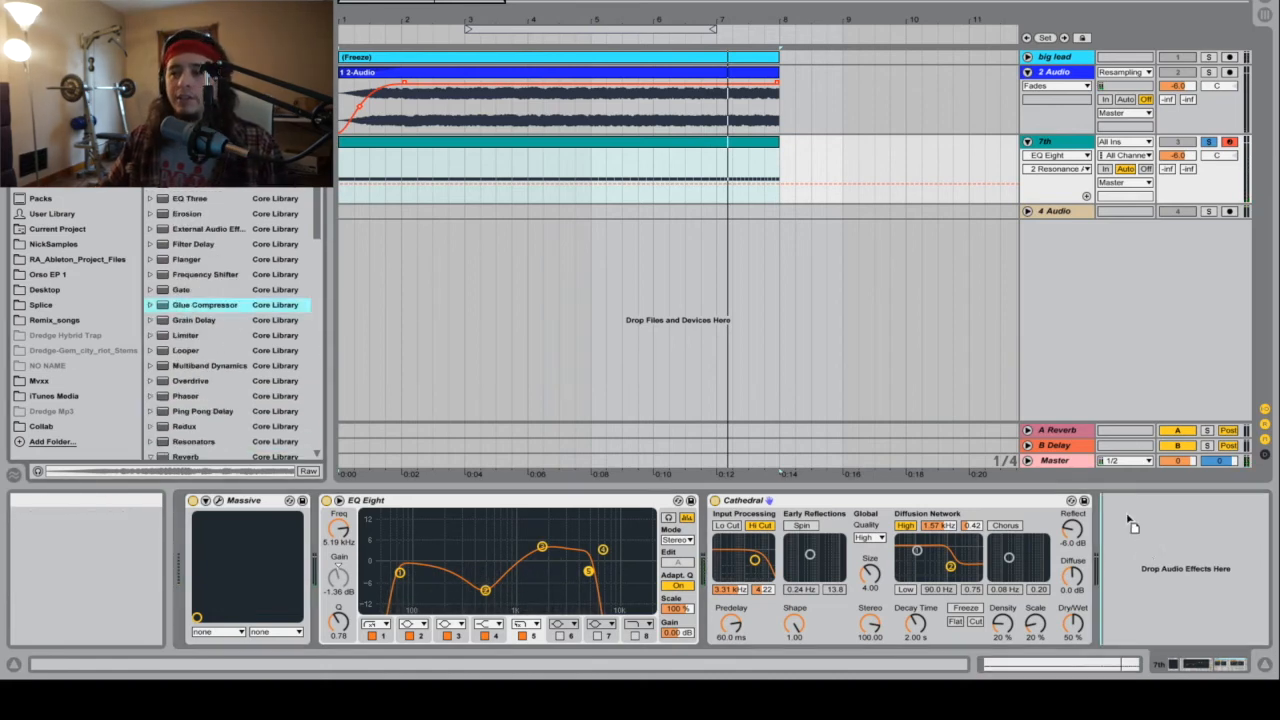
left_click_drag(1143, 567, 1143, 567)
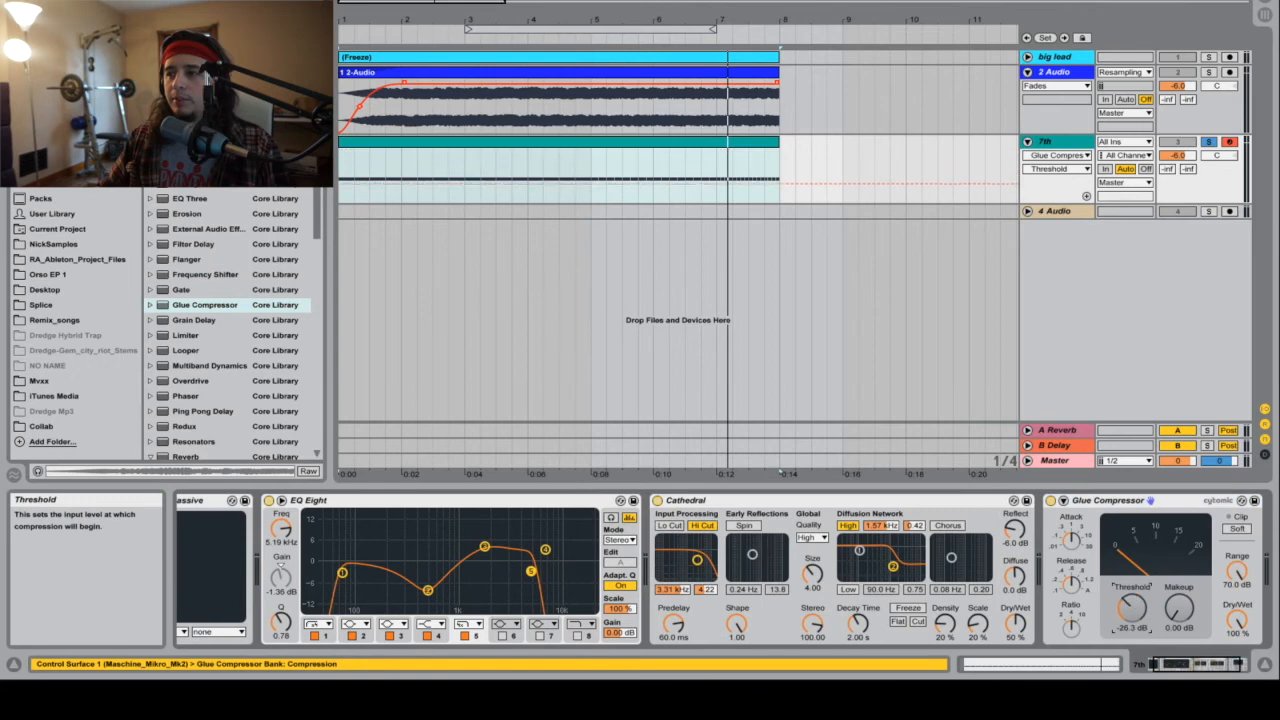
Step: Turn on the Glue Compressor's soft clipping and, during playback, set makeup to 10 dB and threshold to -20.3 dB
left_click(1237, 528)
key("space")
left_click_drag(1179, 608, 1179, 557)
left_click_drag(1132, 608, 1179, 611)
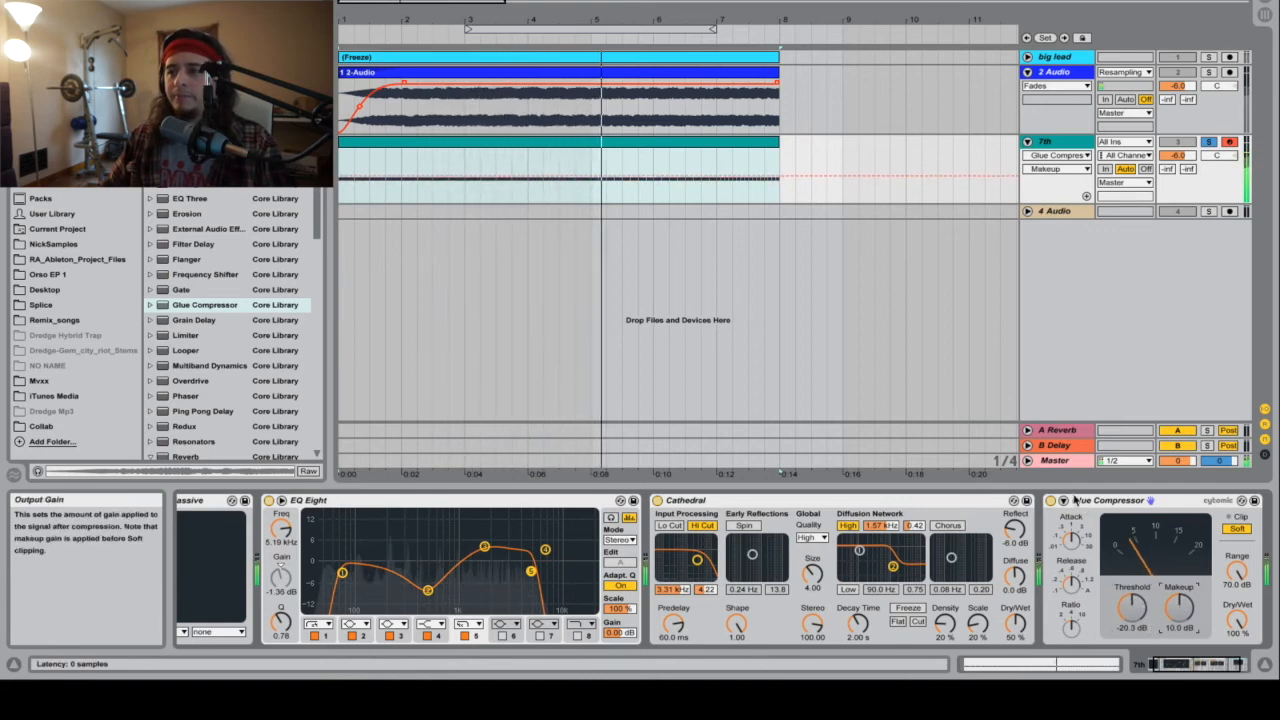
Step: Transpose all notes in the 7th track's clip to F1 and play the result
double_click(608, 149)
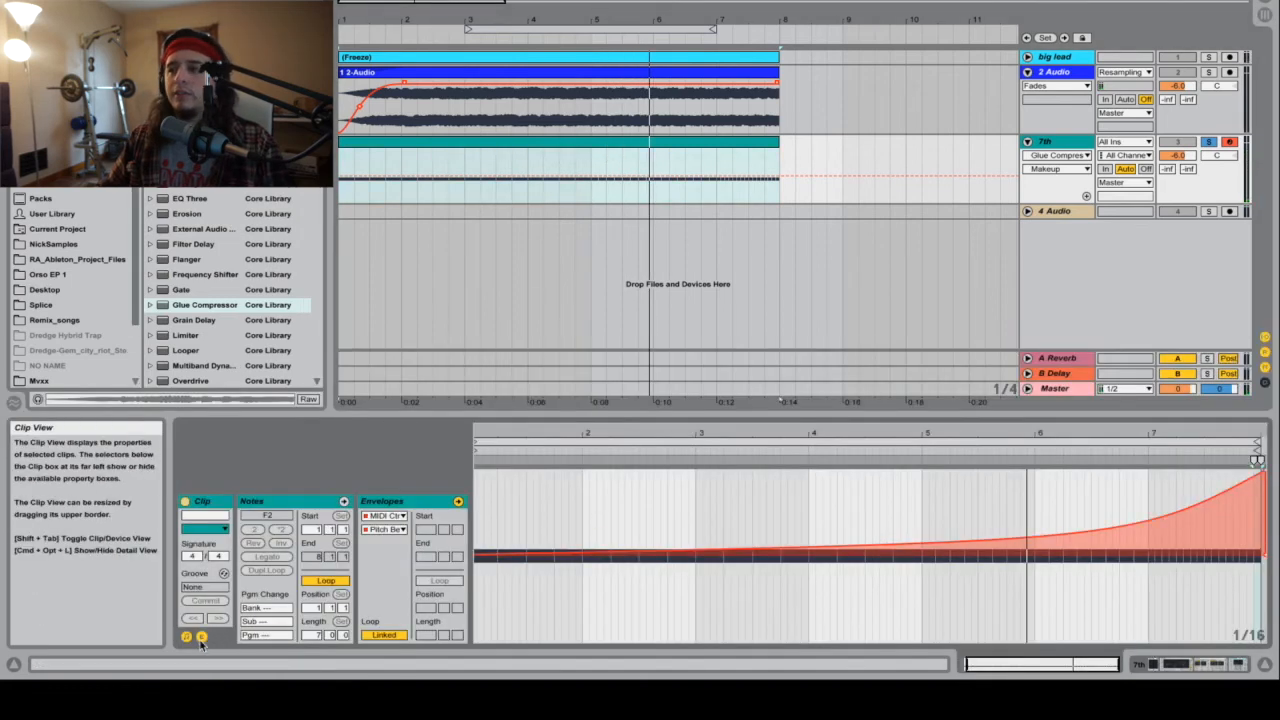
left_click(344, 501)
left_click_drag(1262, 560, 227, 467)
key("space")
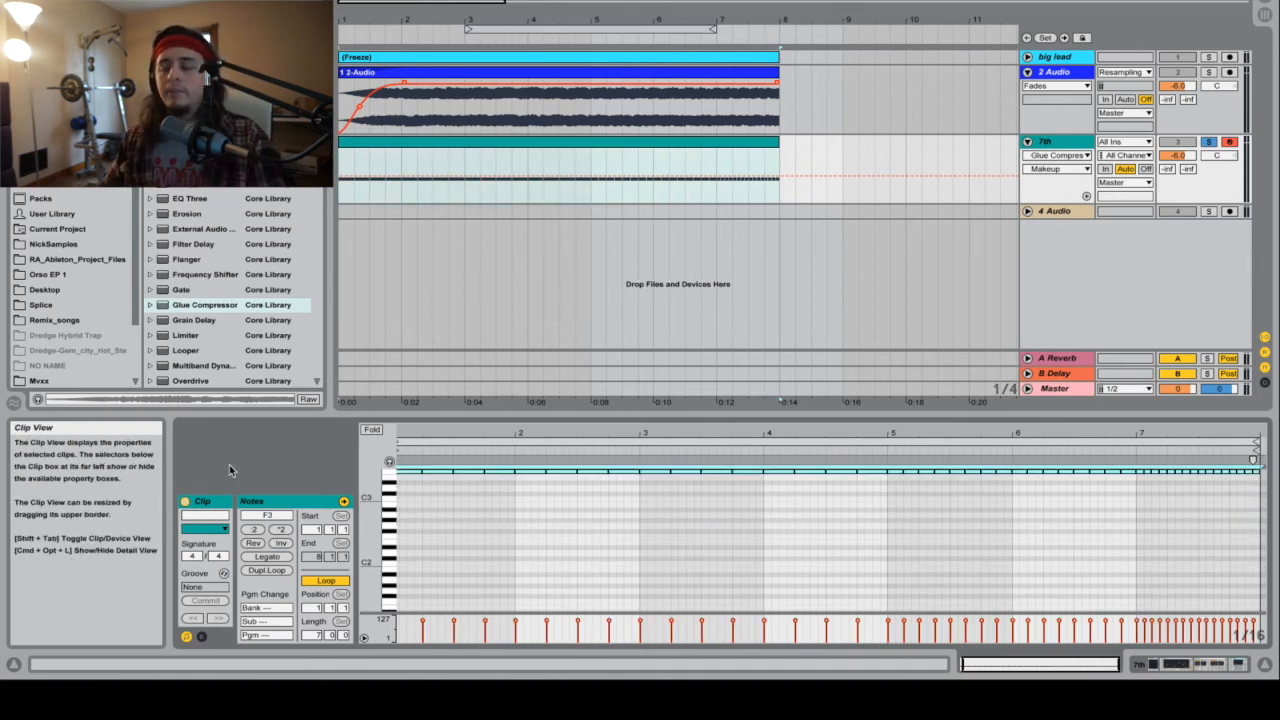
key("shift+Down")
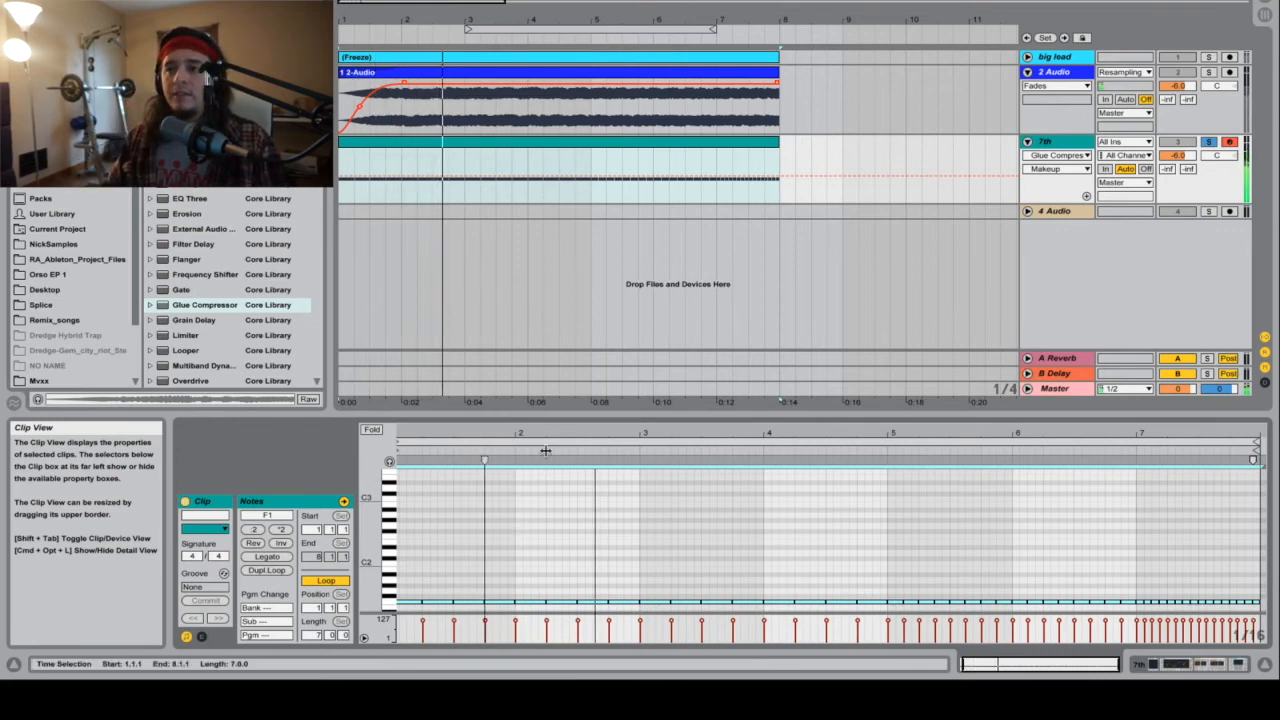
key("super+alt+l")
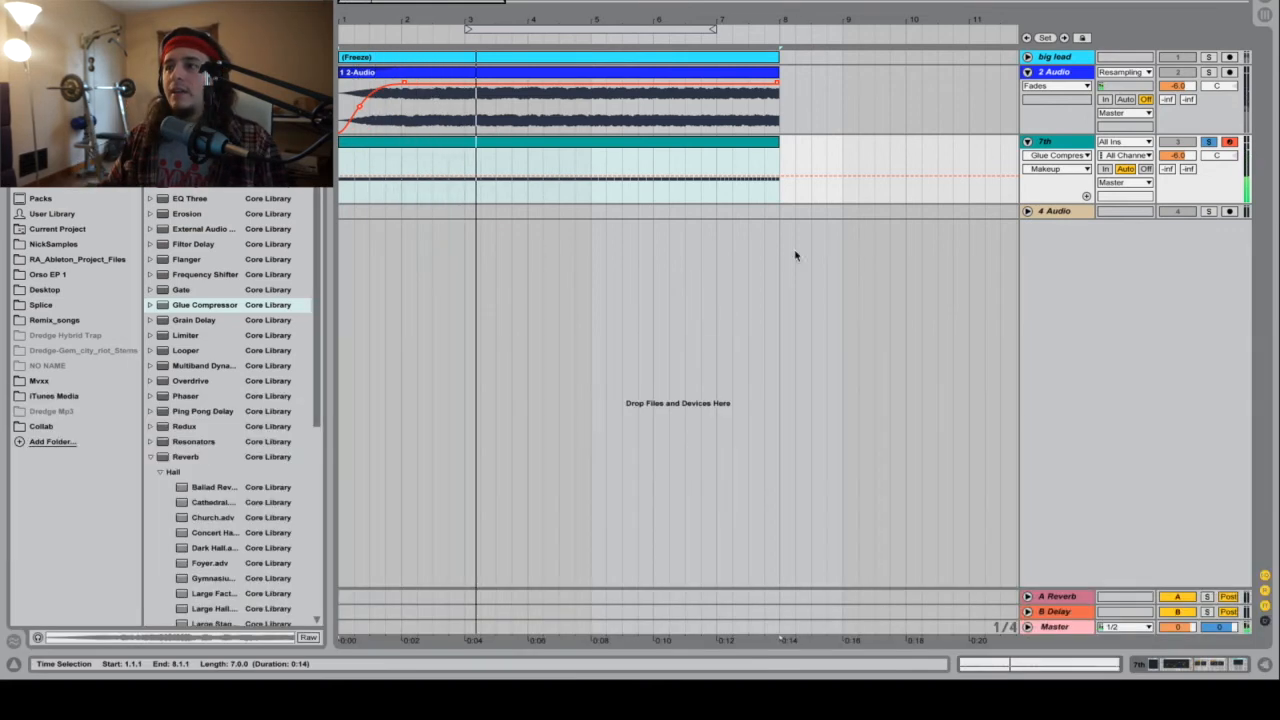
Step: Freeze and flatten the 7th track to audio, and audition it soloed before turning its solo off
right_click(1056, 145)
left_click(1116, 241)
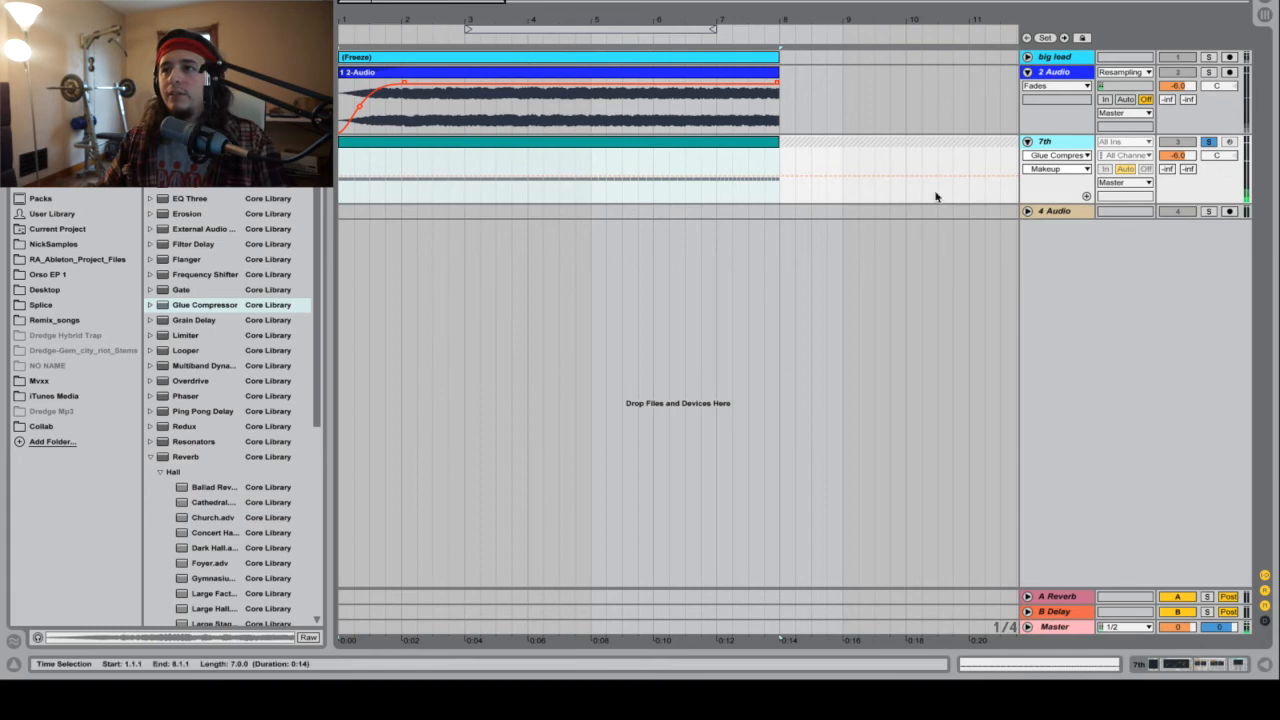
left_click(840, 140)
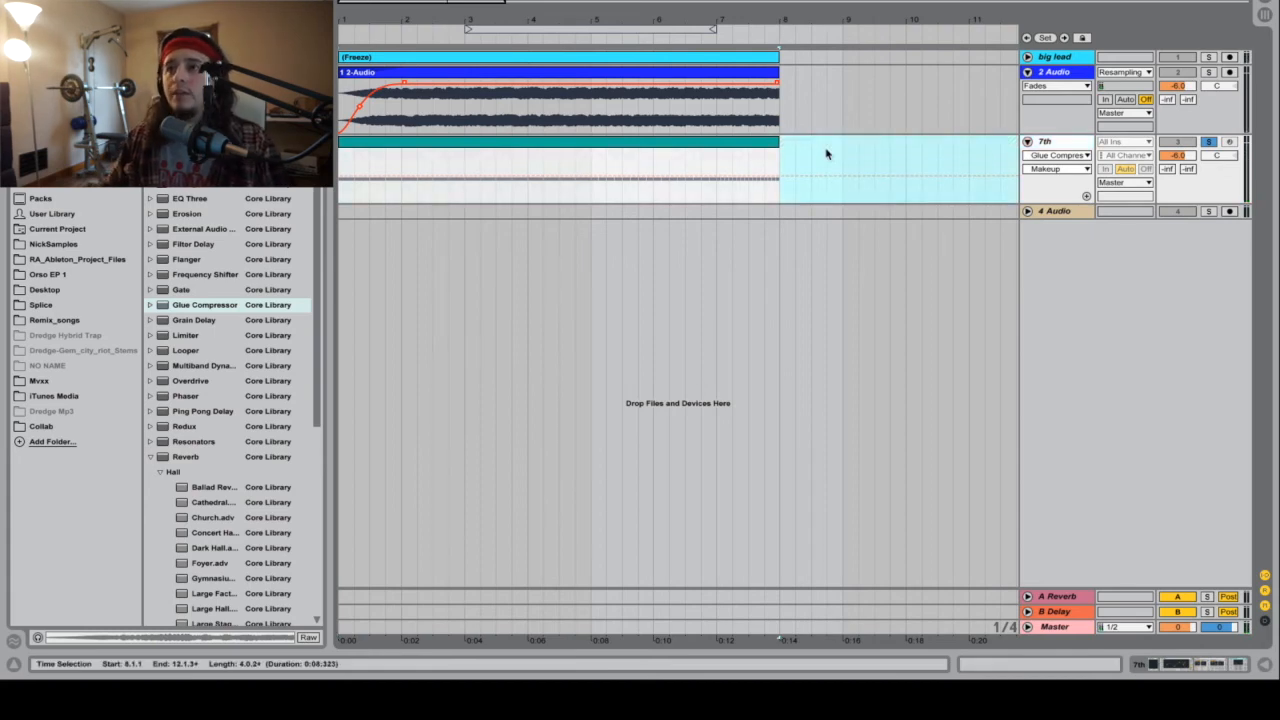
right_click(725, 145)
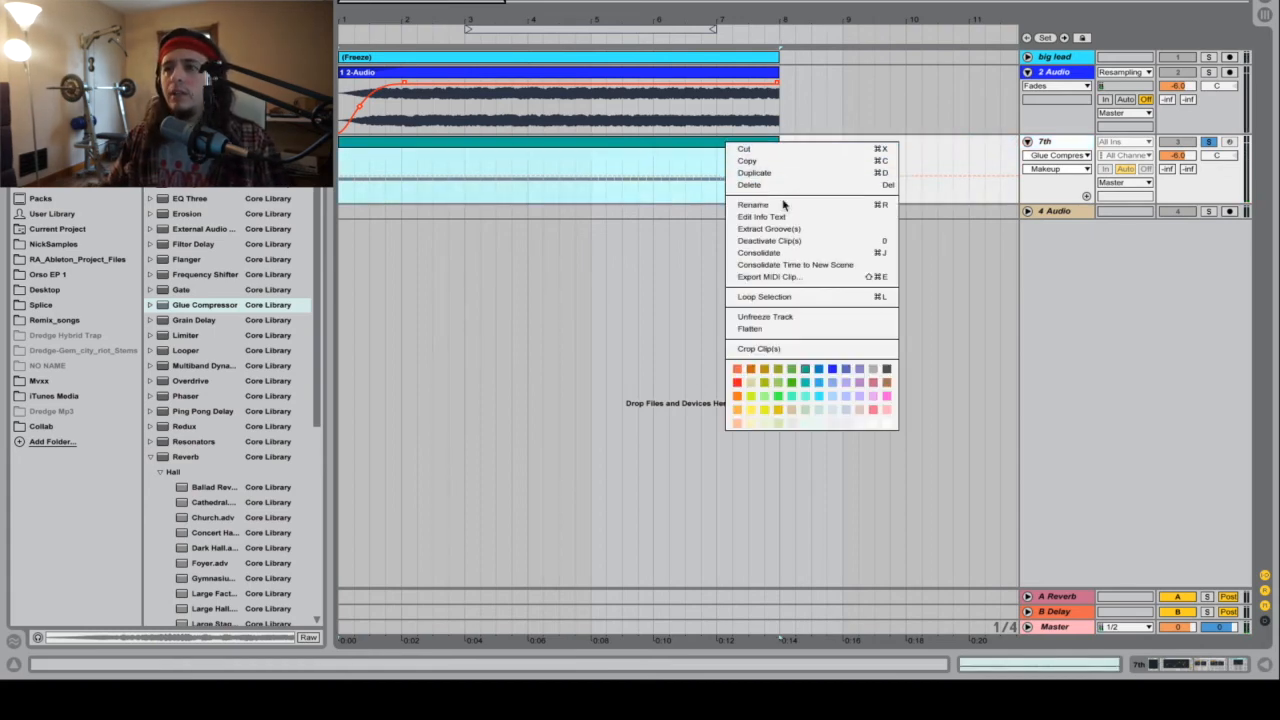
left_click(776, 333)
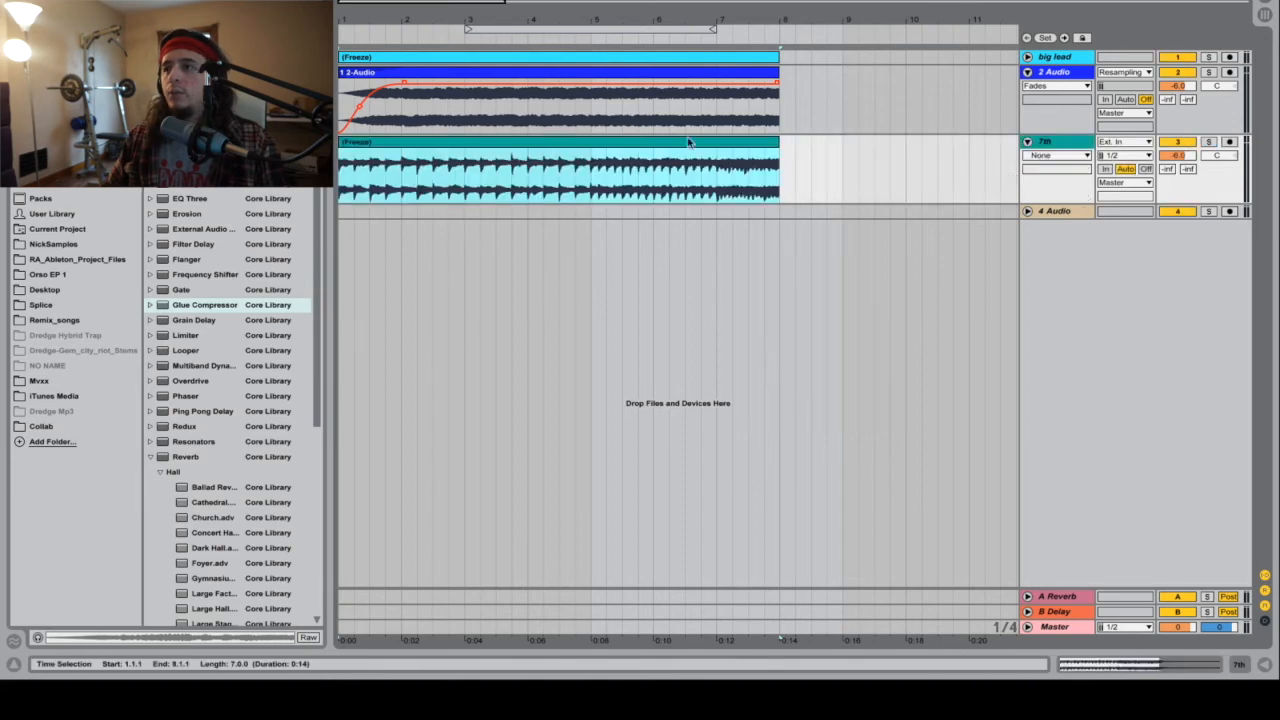
key("space")
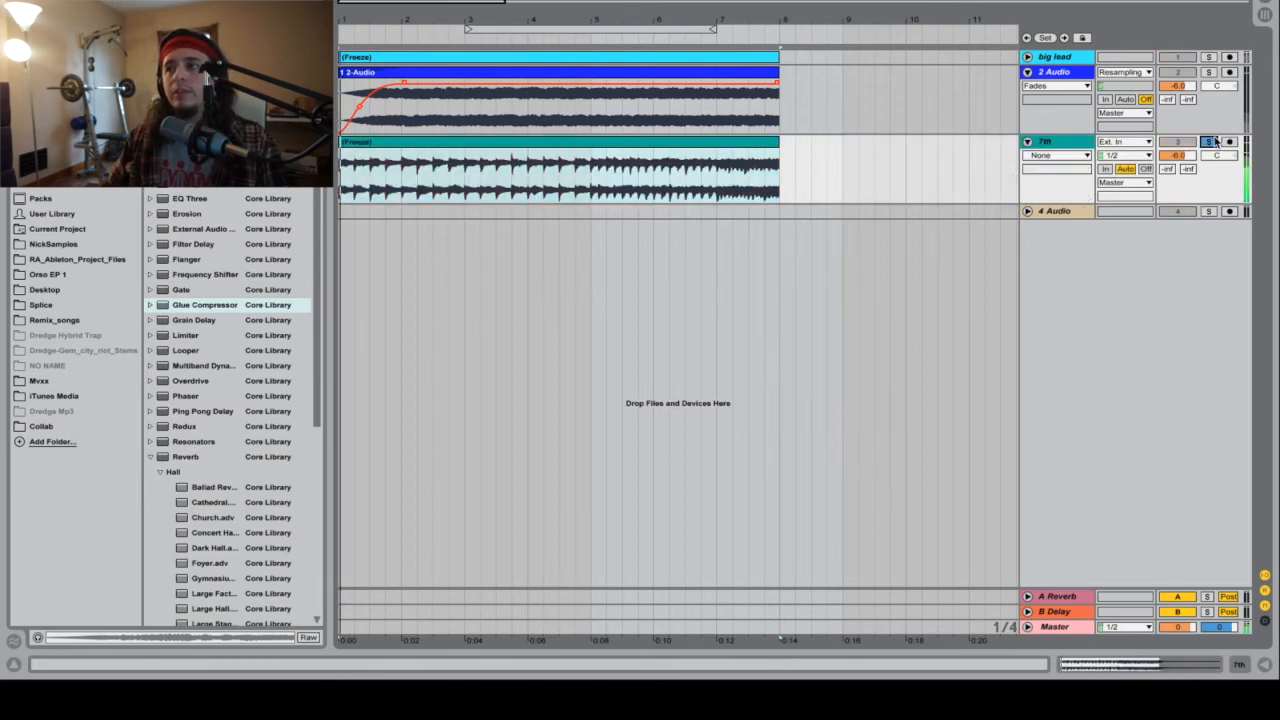
left_click(1212, 144)
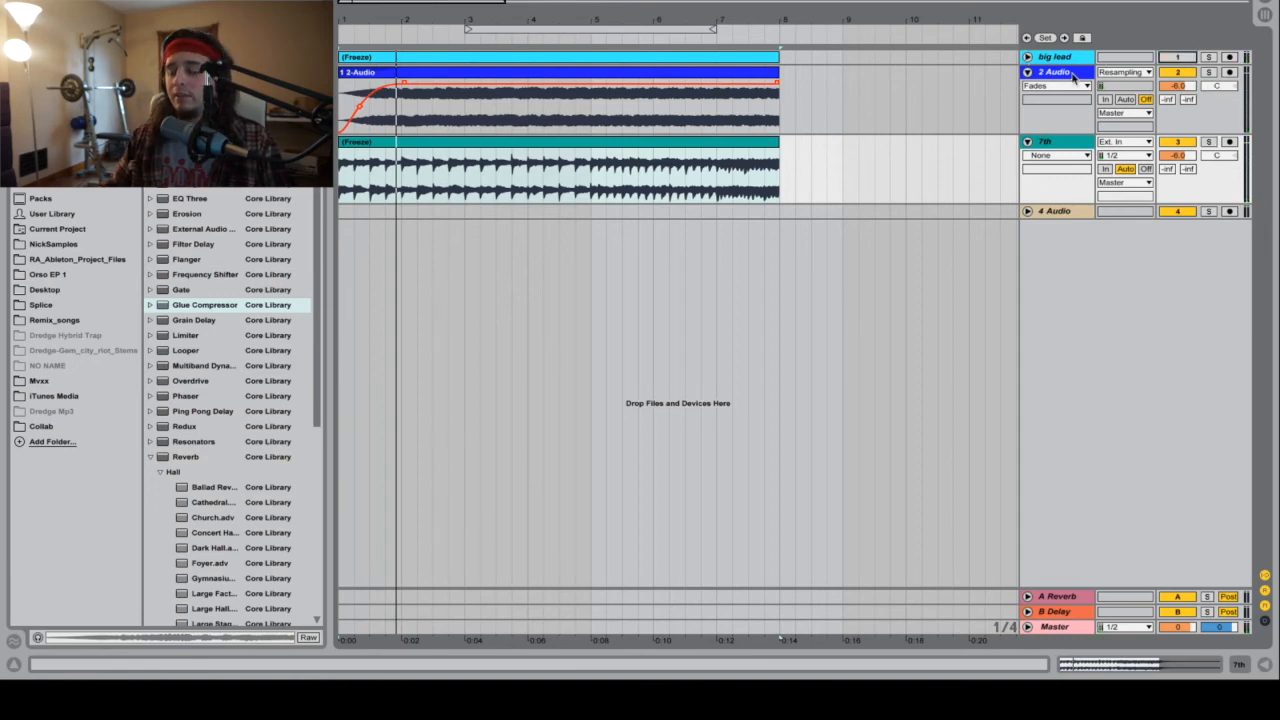
Step: Delete the 2 Audio track and the remaining empty audio track, and unfold the big lead track
key("Delete")
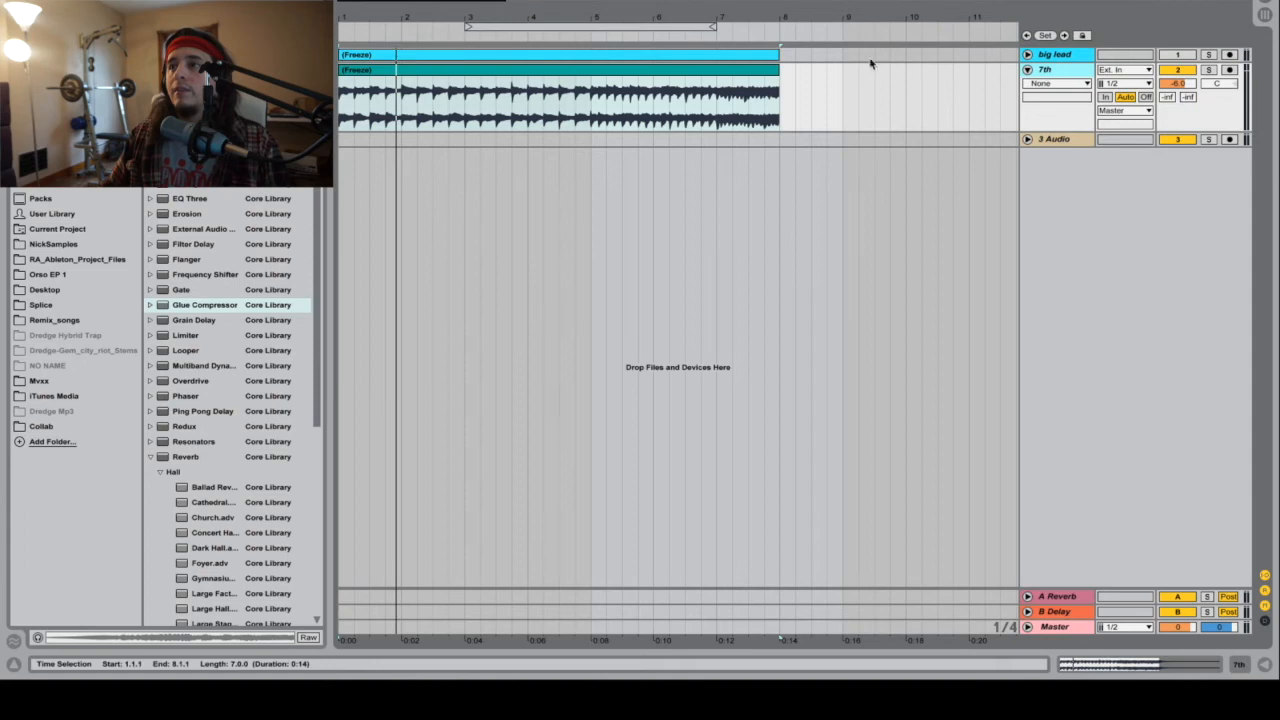
left_click(1027, 54)
left_click(1066, 195)
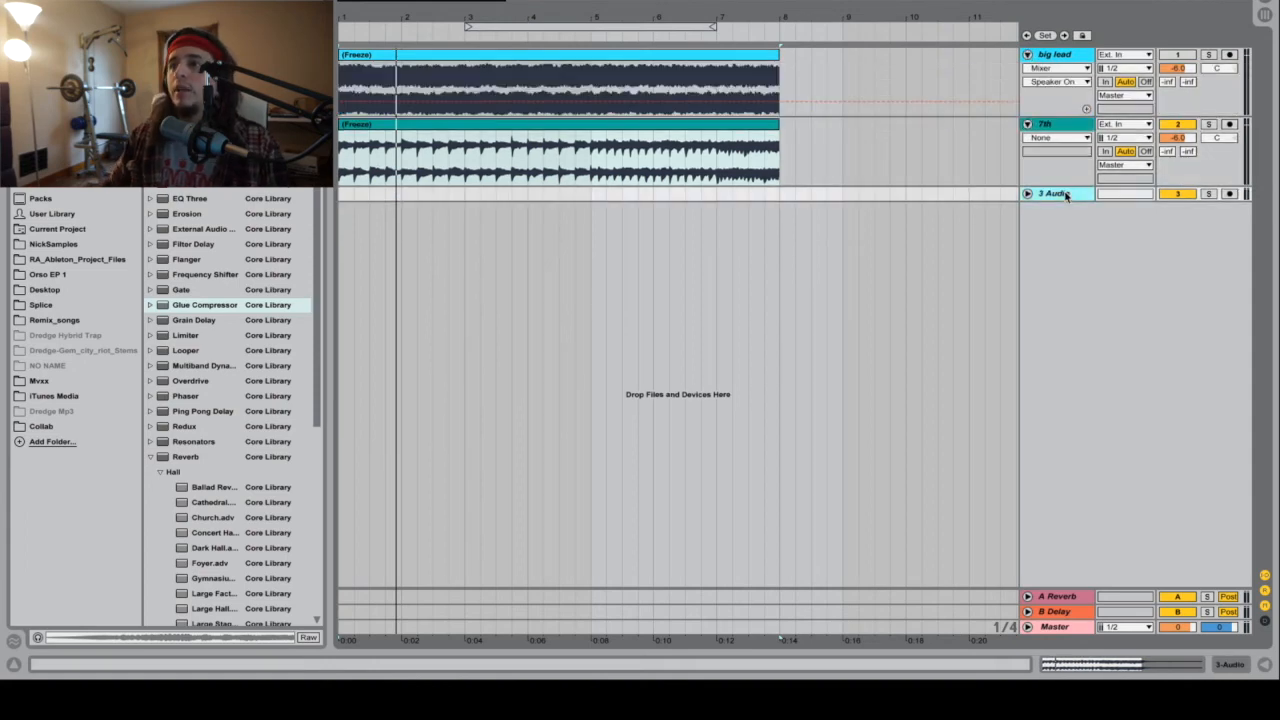
key("Delete")
Step: Add a fade-in of almost one bar to the big lead clip and about half a bar to the 7th clip
left_click(1073, 66)
left_click(1058, 92)
left_click_drag(344, 66, 368, 64)
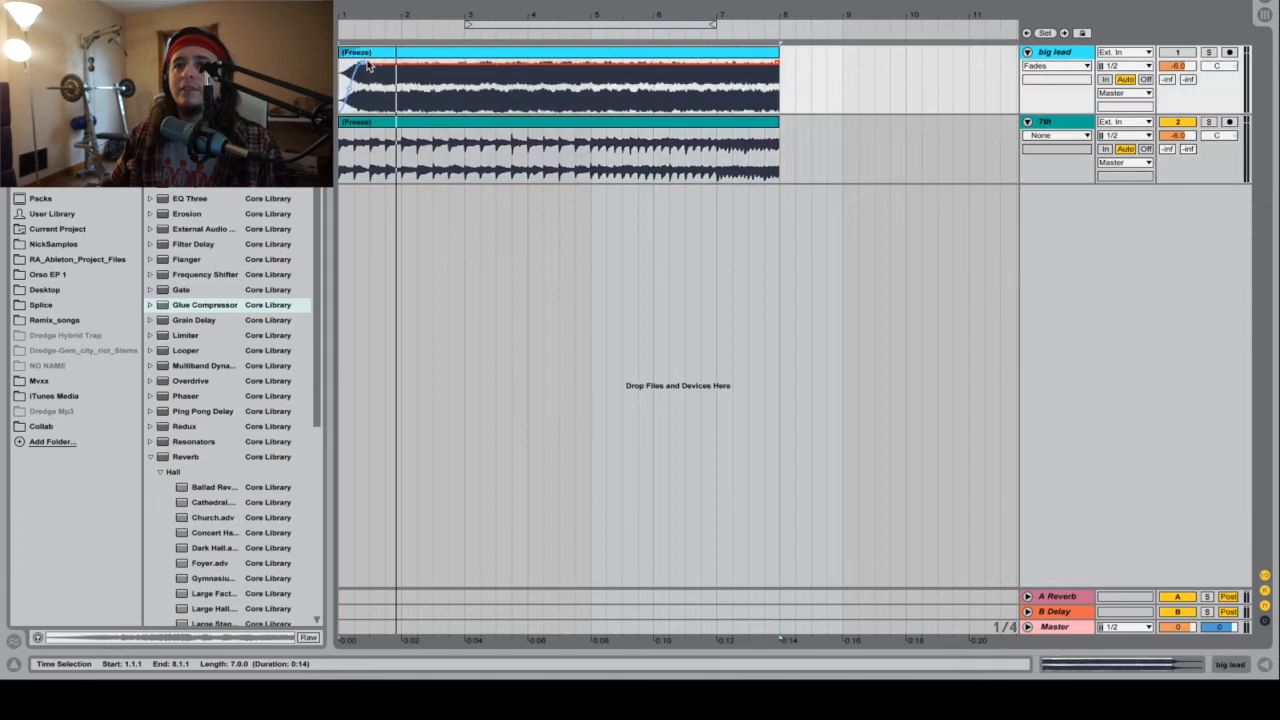
left_click(1075, 136)
left_click(1062, 162)
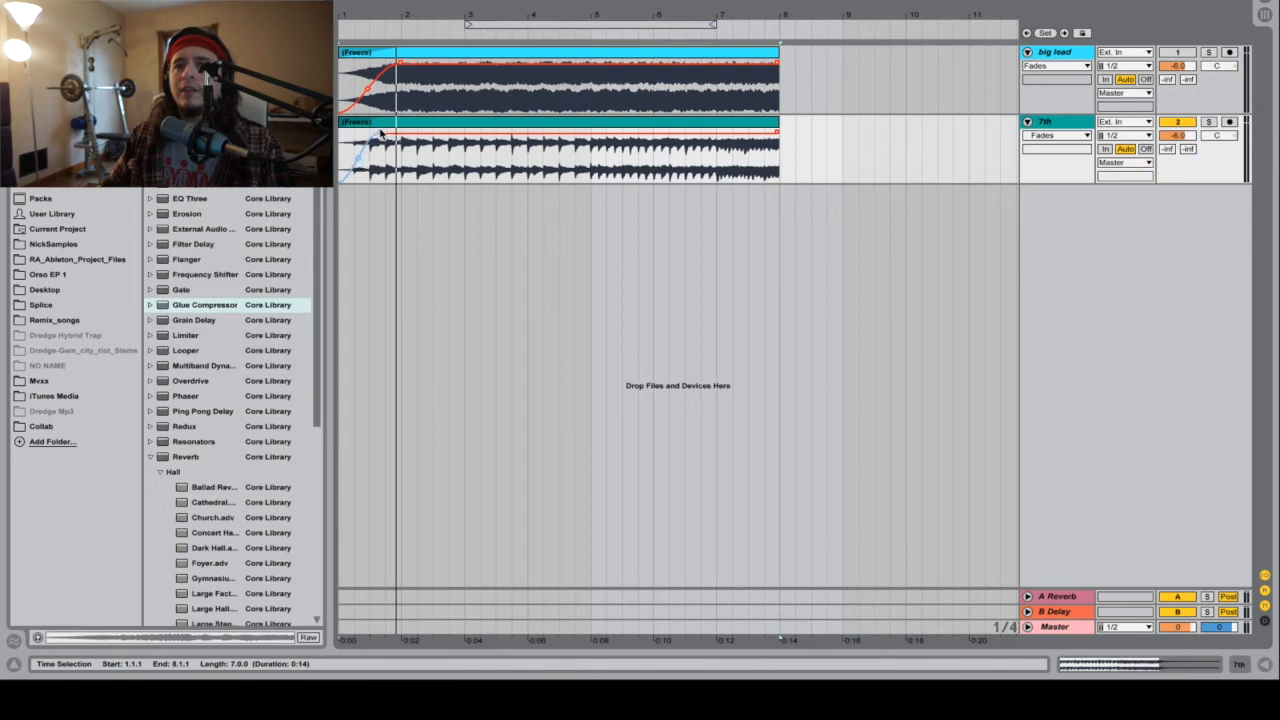
left_click_drag(363, 131, 368, 131)
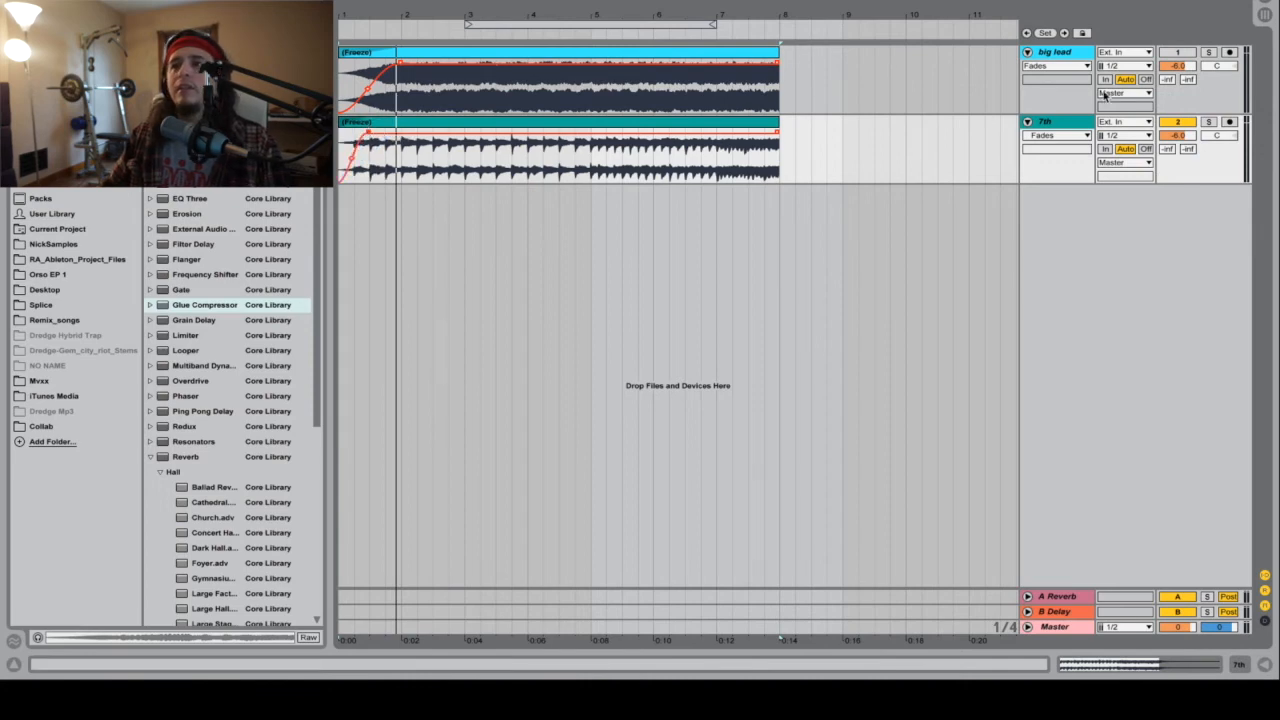
Step: Activate the big lead track and, while playing both layers, lower its volume to -24.0 dB
key("space")
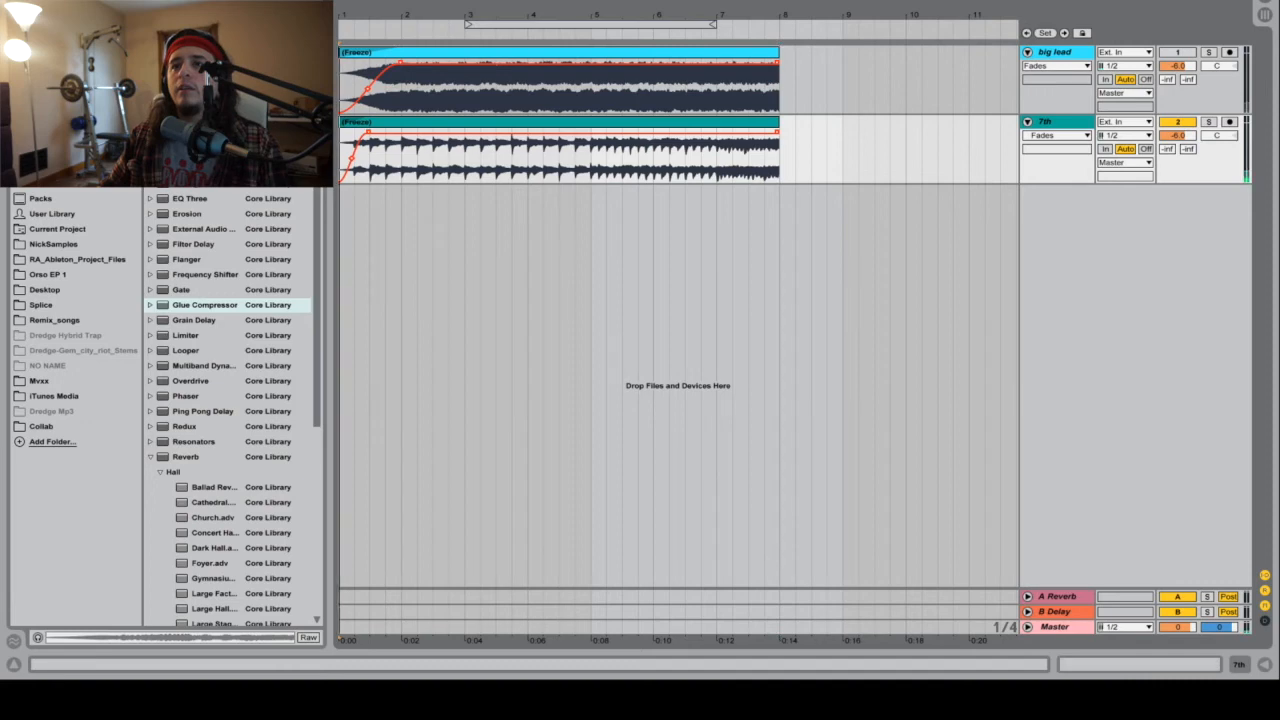
key("space")
left_click(1177, 52)
key("space")
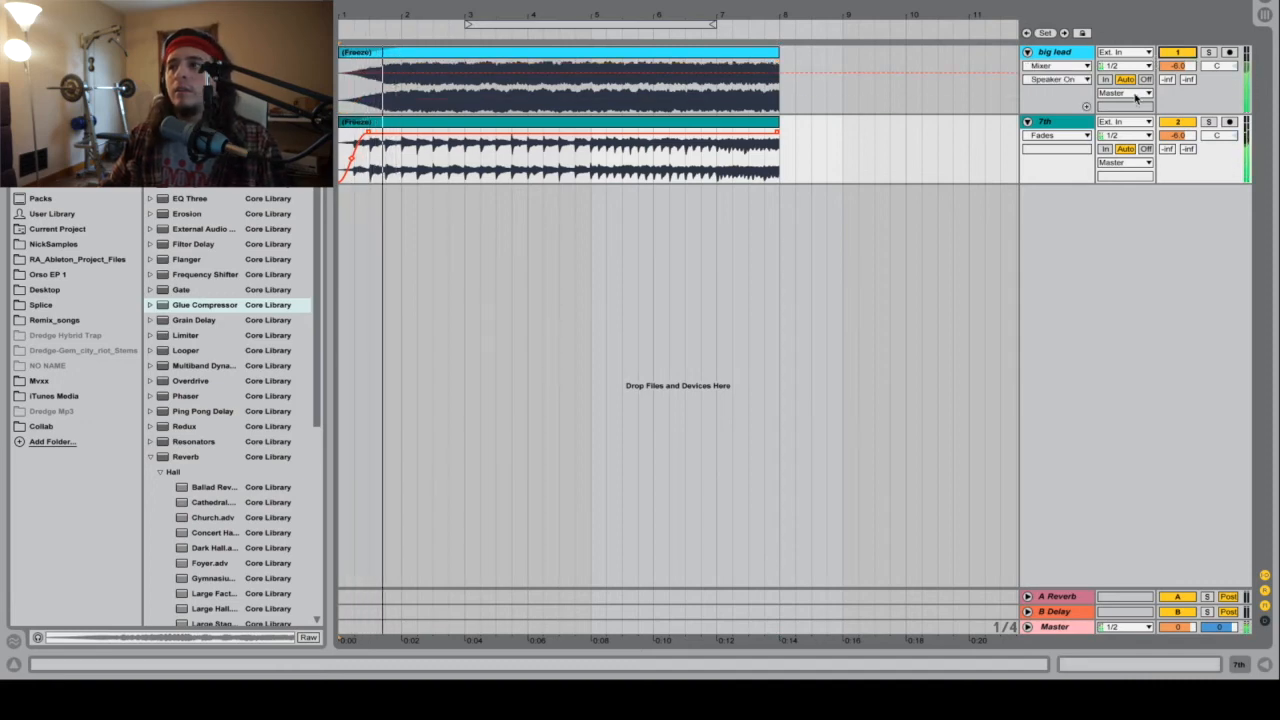
left_click(1190, 67)
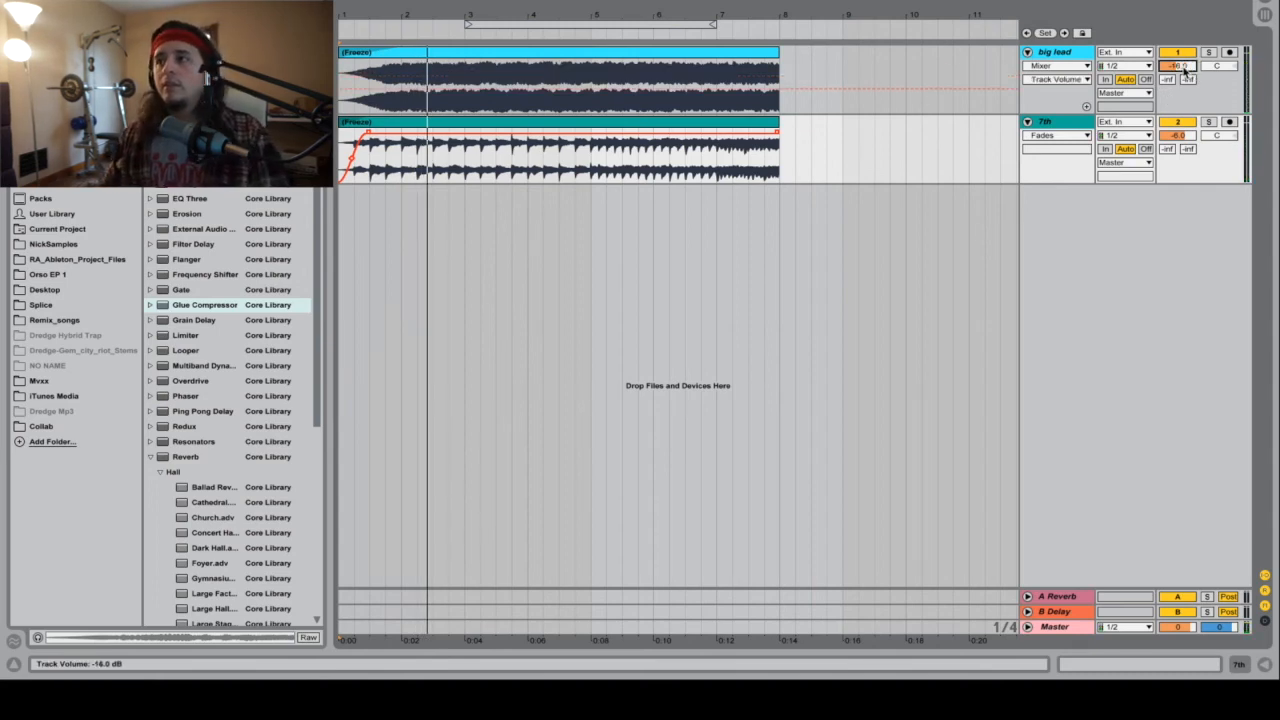
key("space")
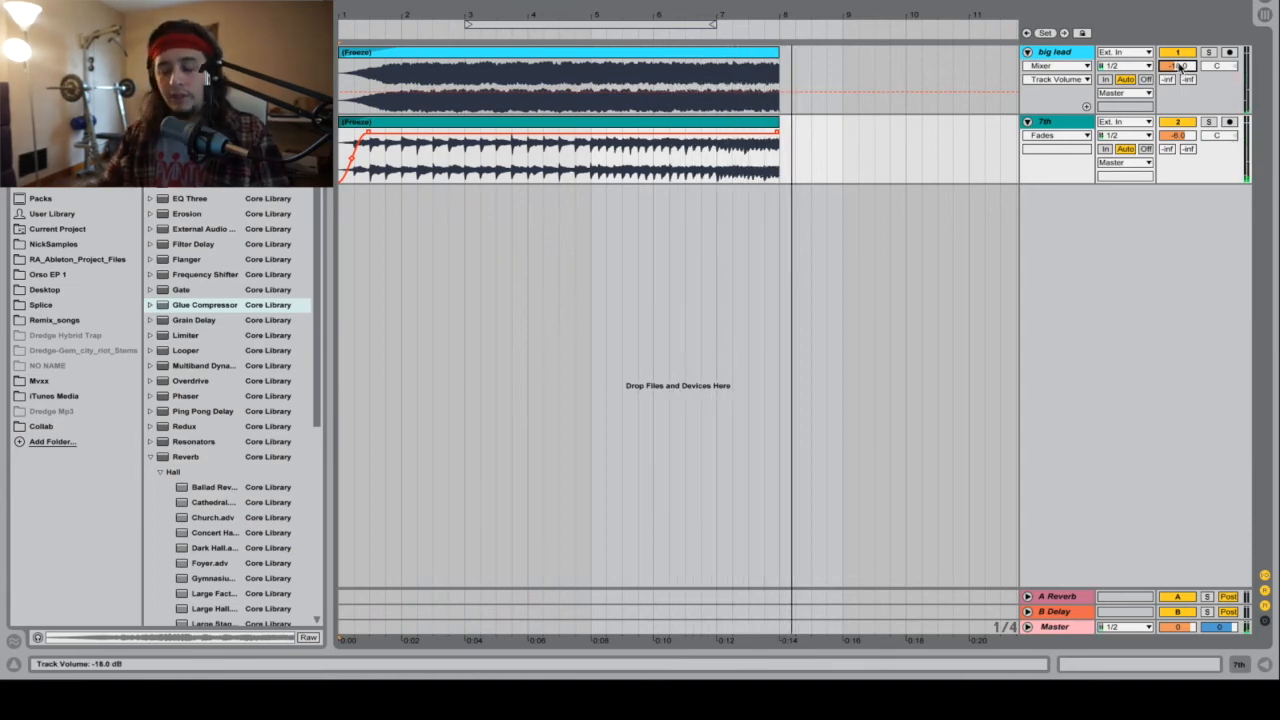
key("space")
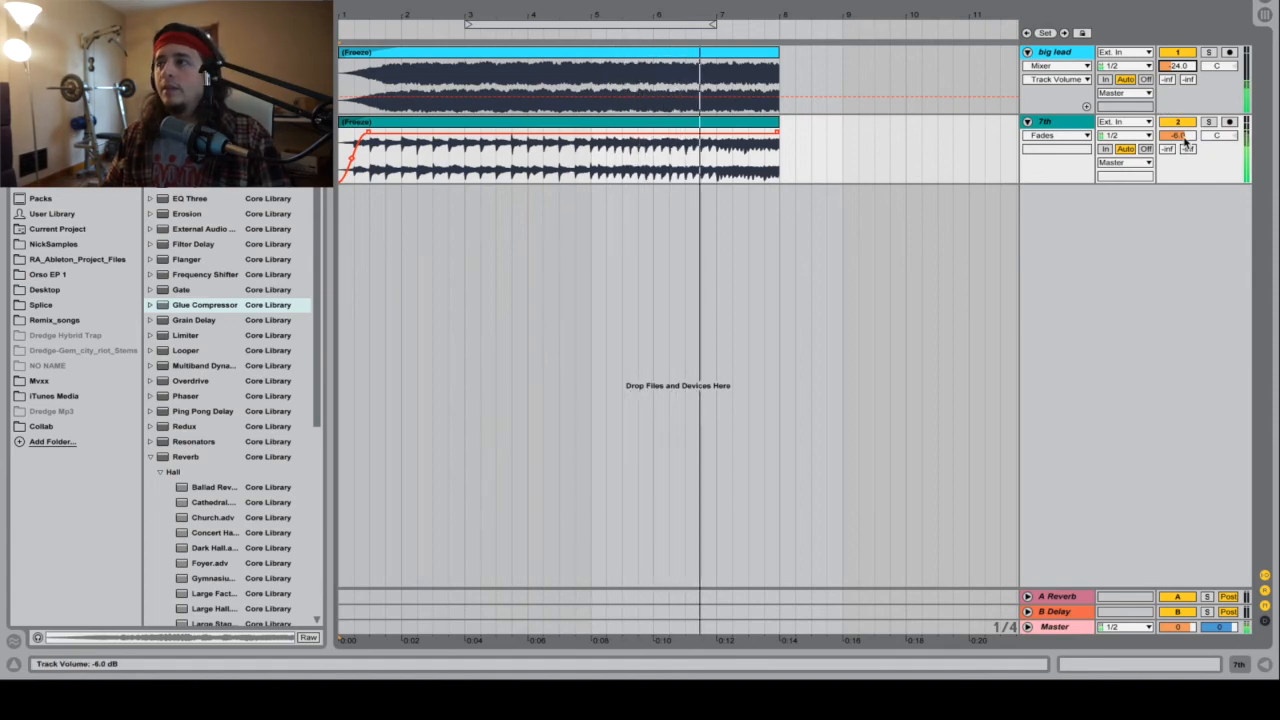
Step: Insert a new audio track with Resampling as its input, arm it, and record both layers through to bar 8
right_click(1144, 221)
left_click(1147, 225)
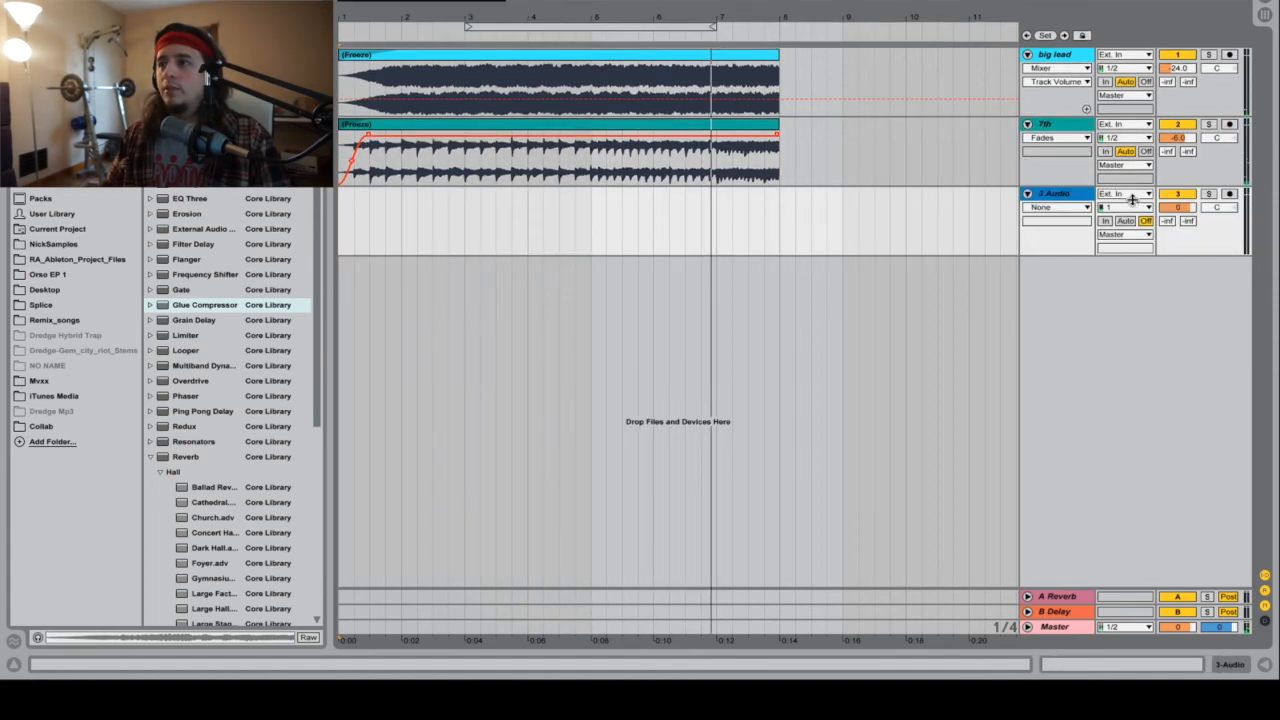
left_click(1133, 195)
left_click(1142, 233)
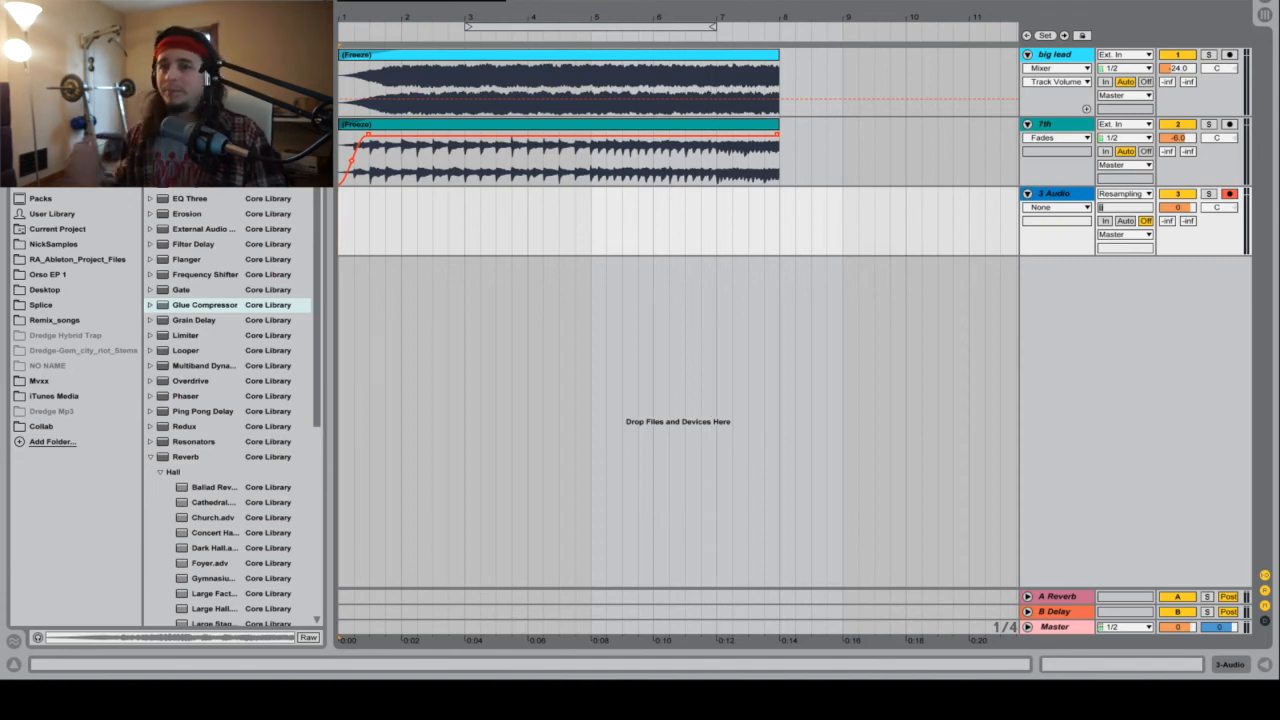
key("space")
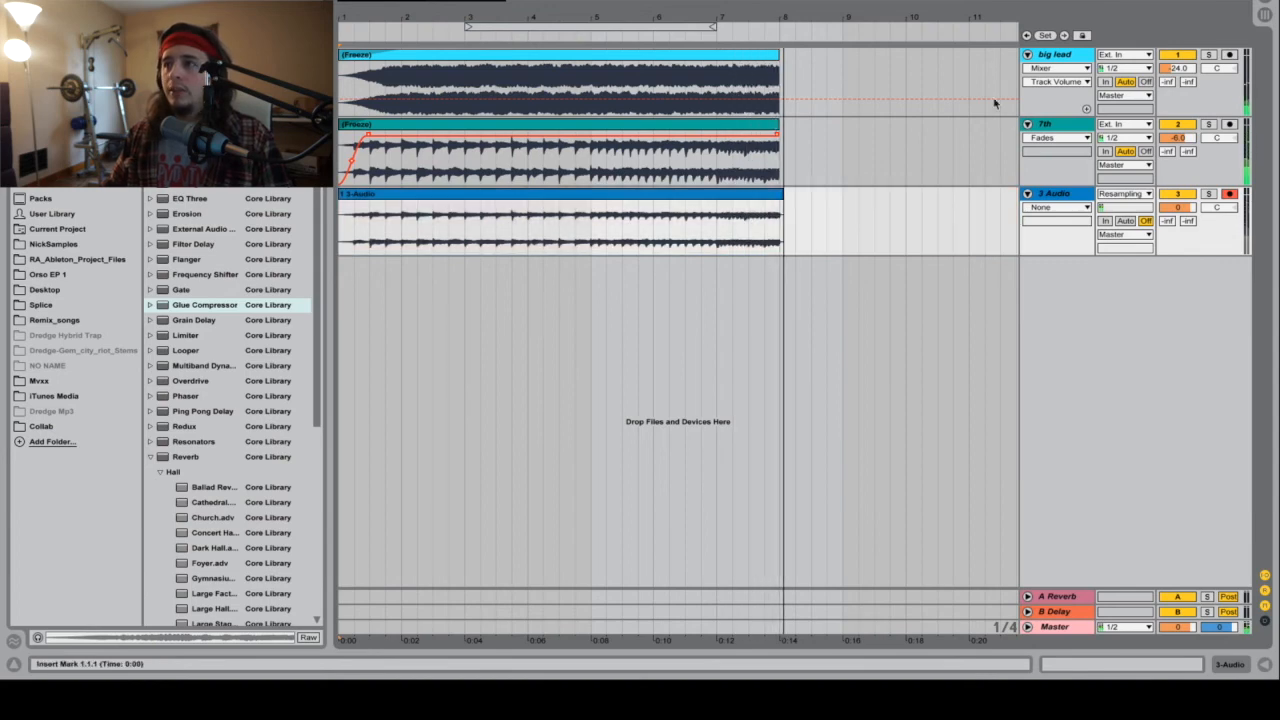
key("space")
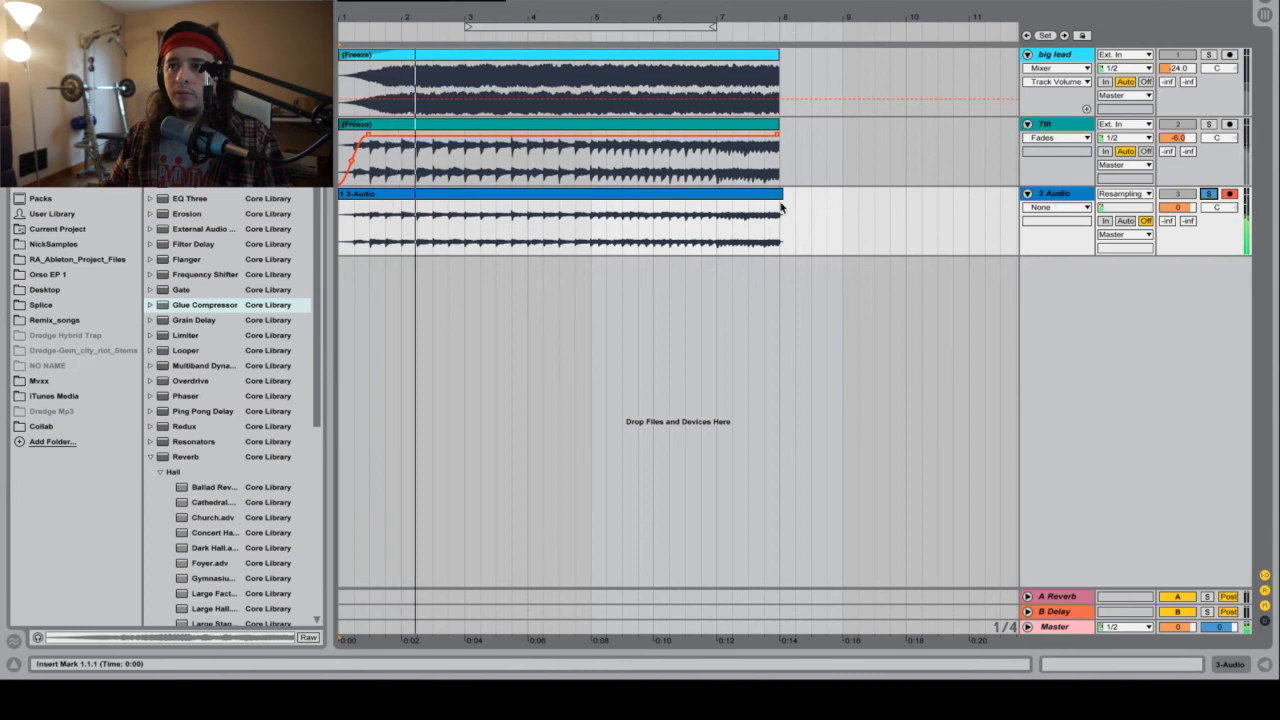
Step: Trim the end of the resampled clip to bar 8 and set its clip gain to 14 dB
left_click_drag(781, 207, 766, 214)
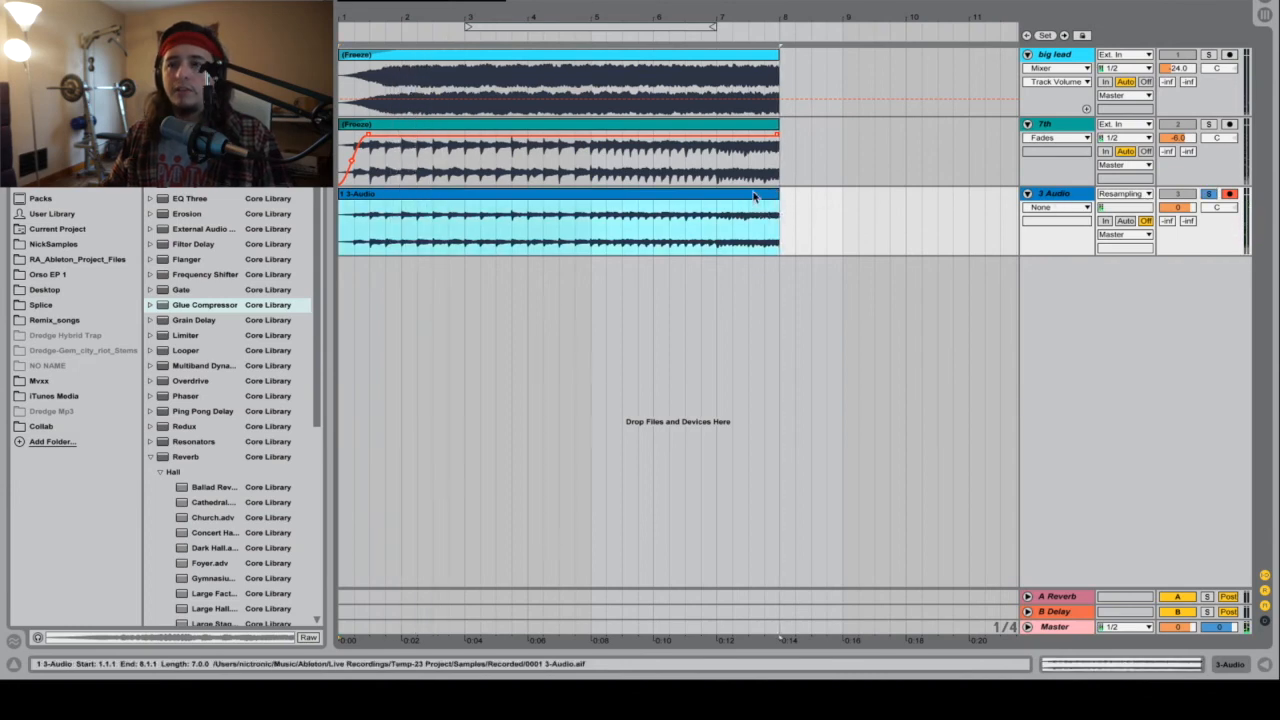
double_click(762, 195)
left_click_drag(304, 602, 304, 587)
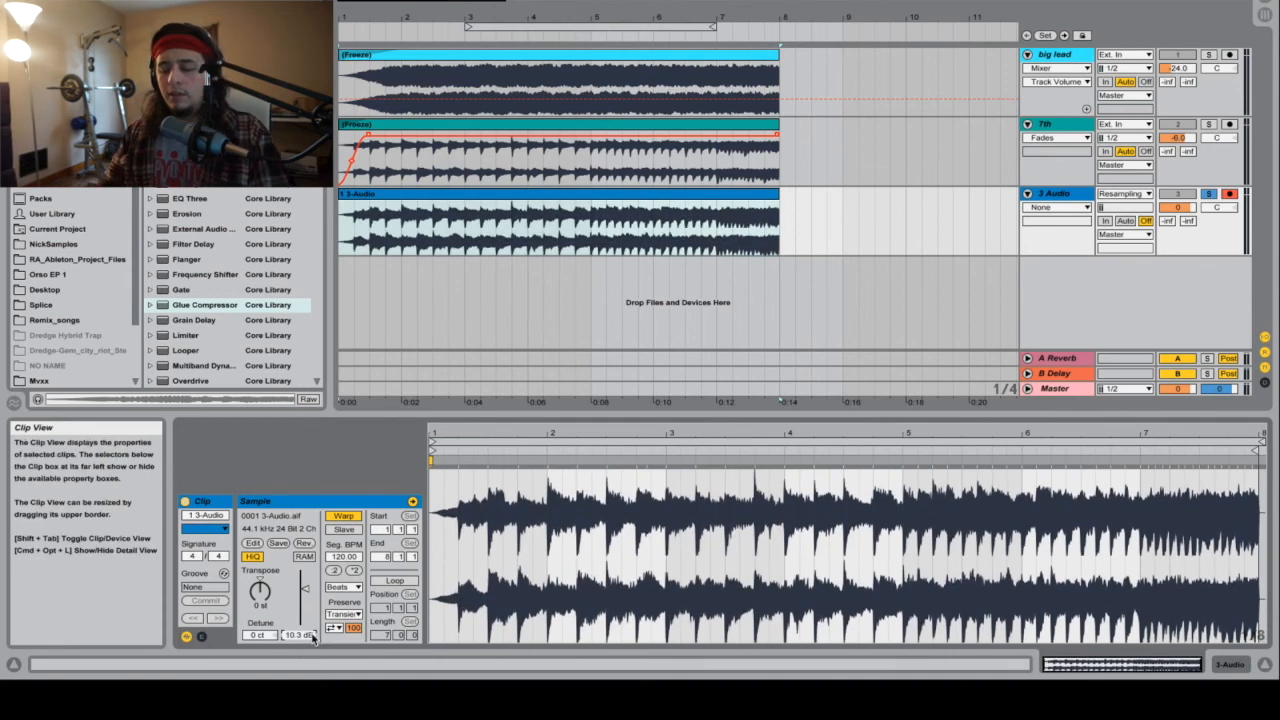
type("14")
key("Return")
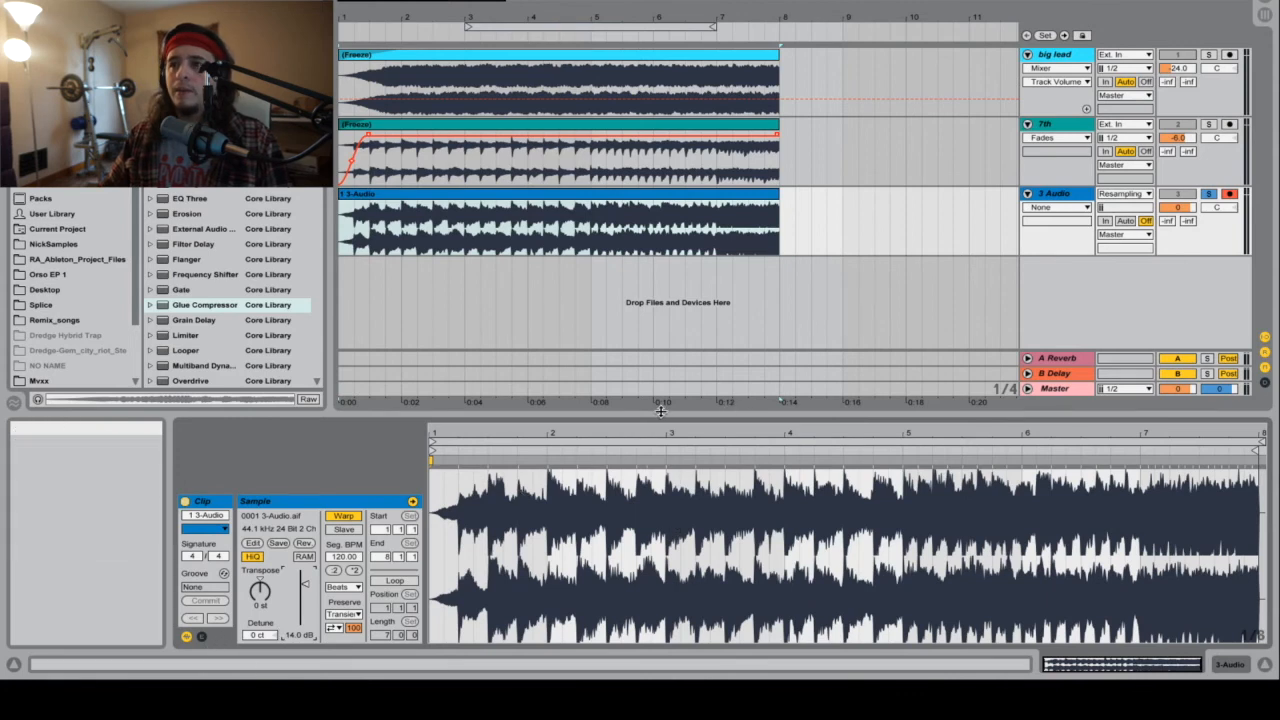
key("alt+super+l")
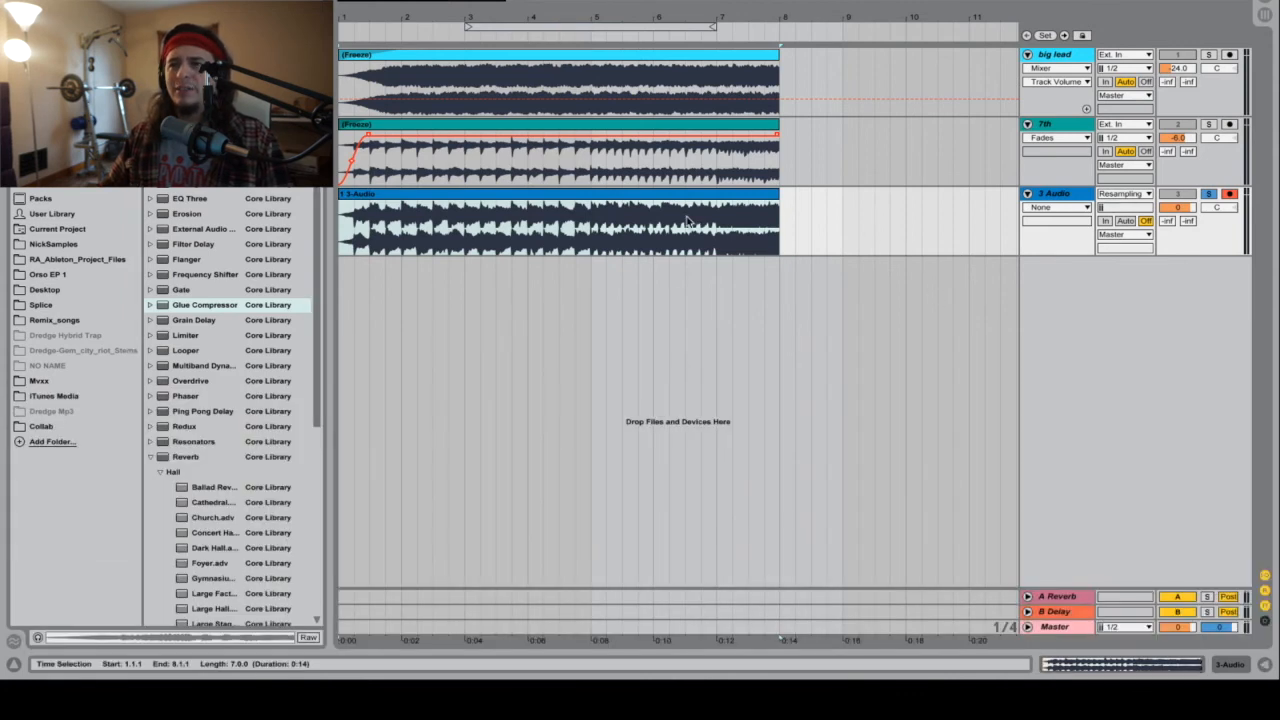
key("alt+super+l")
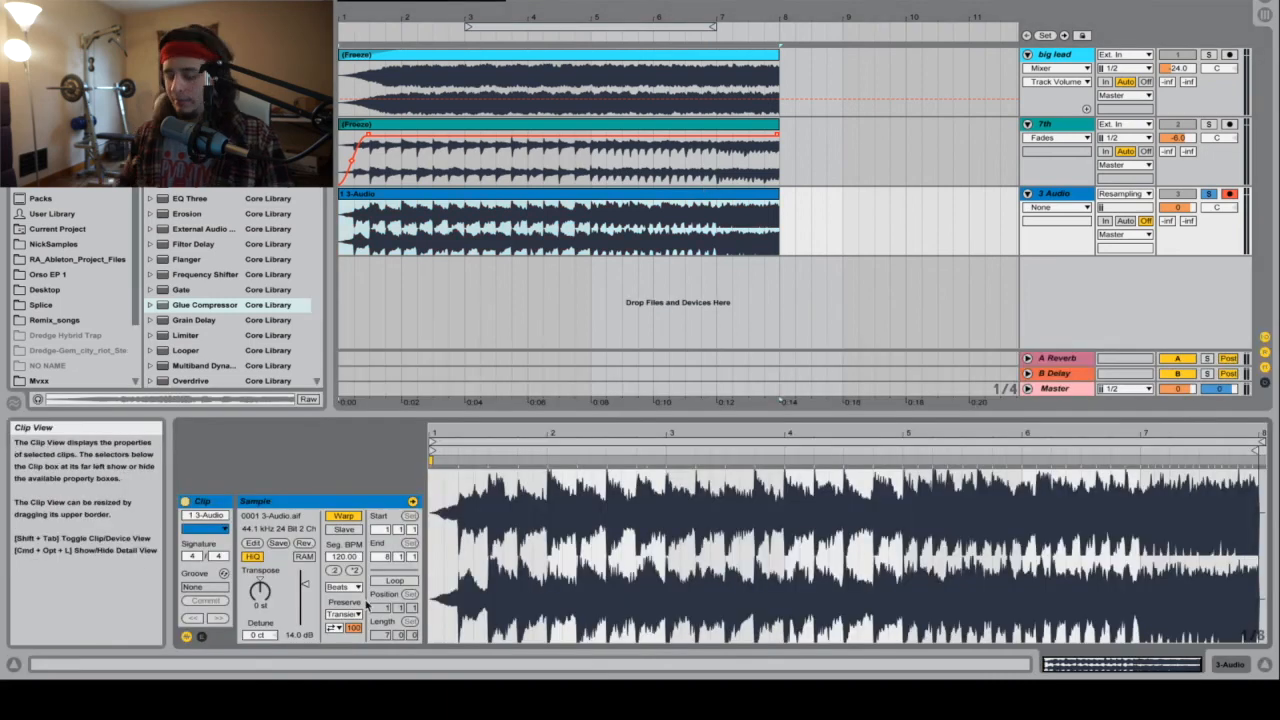
Step: Lower the resampled clip's gain to 10.0 dB and play it back
left_click_drag(295, 641, 295, 605)
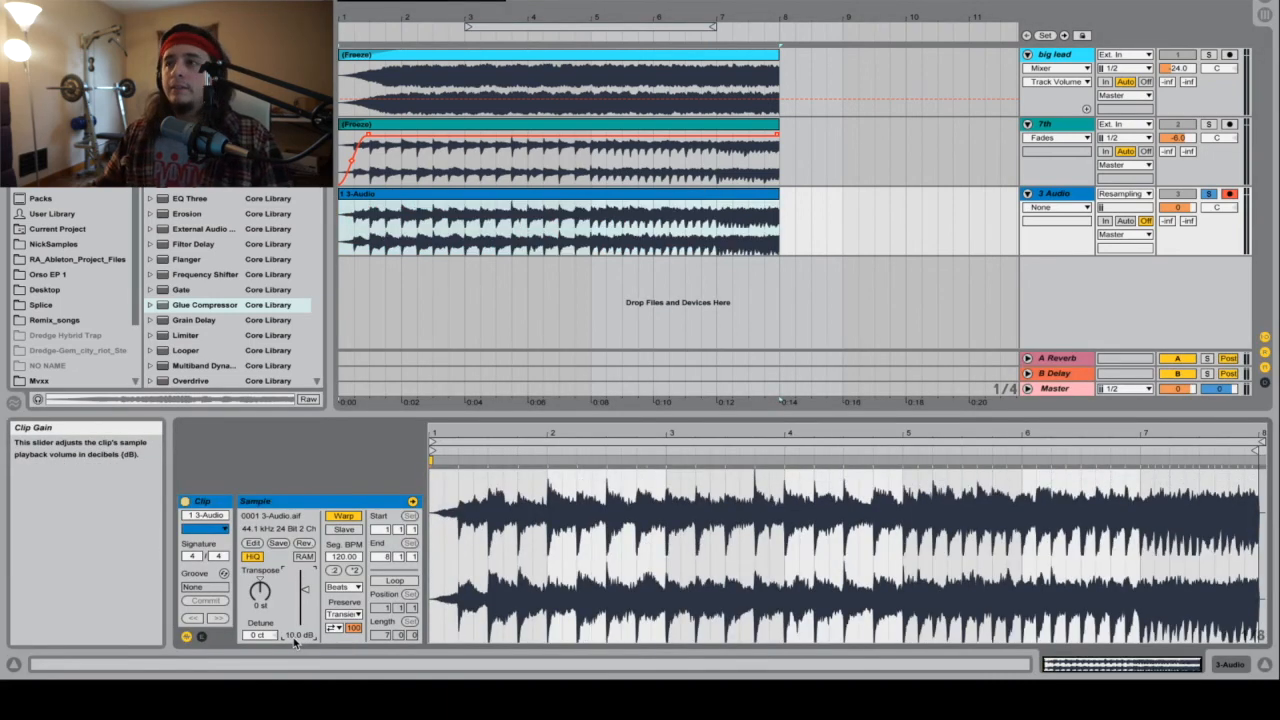
key("space")
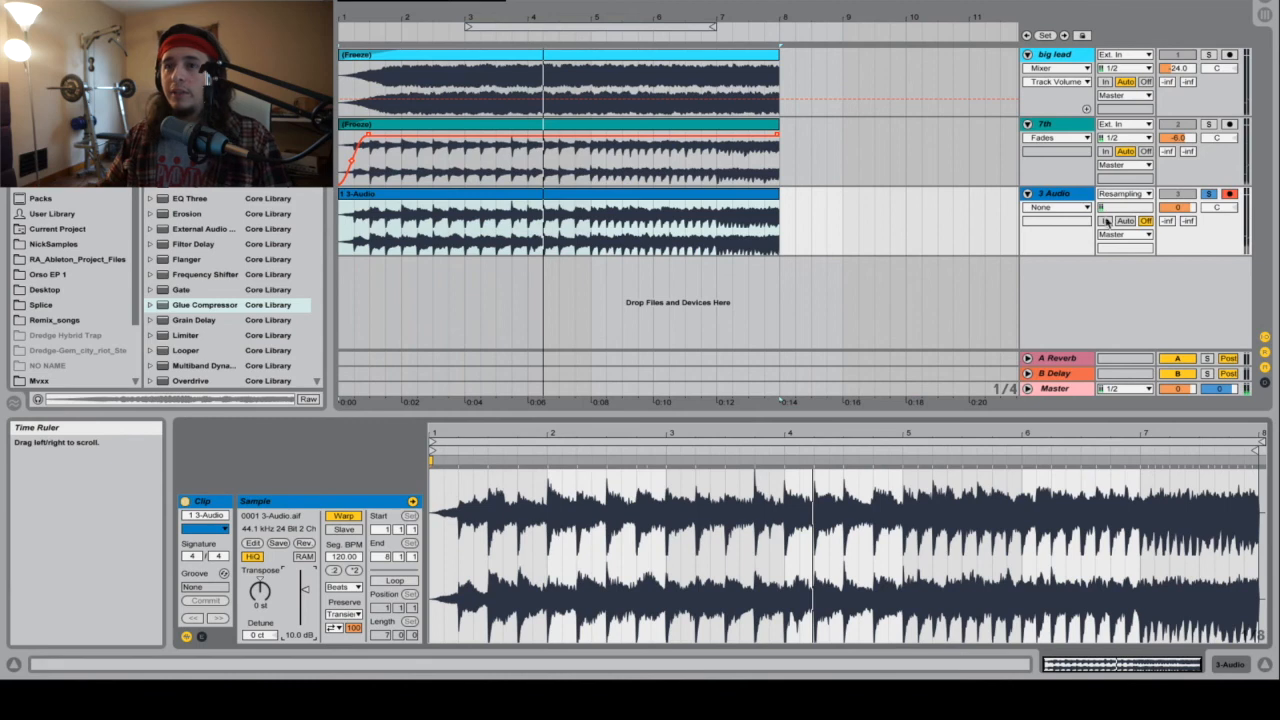
Step: Add EQ Eight to the 3 Audio track and make band 1 a steep low cut at 50 Hz
left_click(1062, 196)
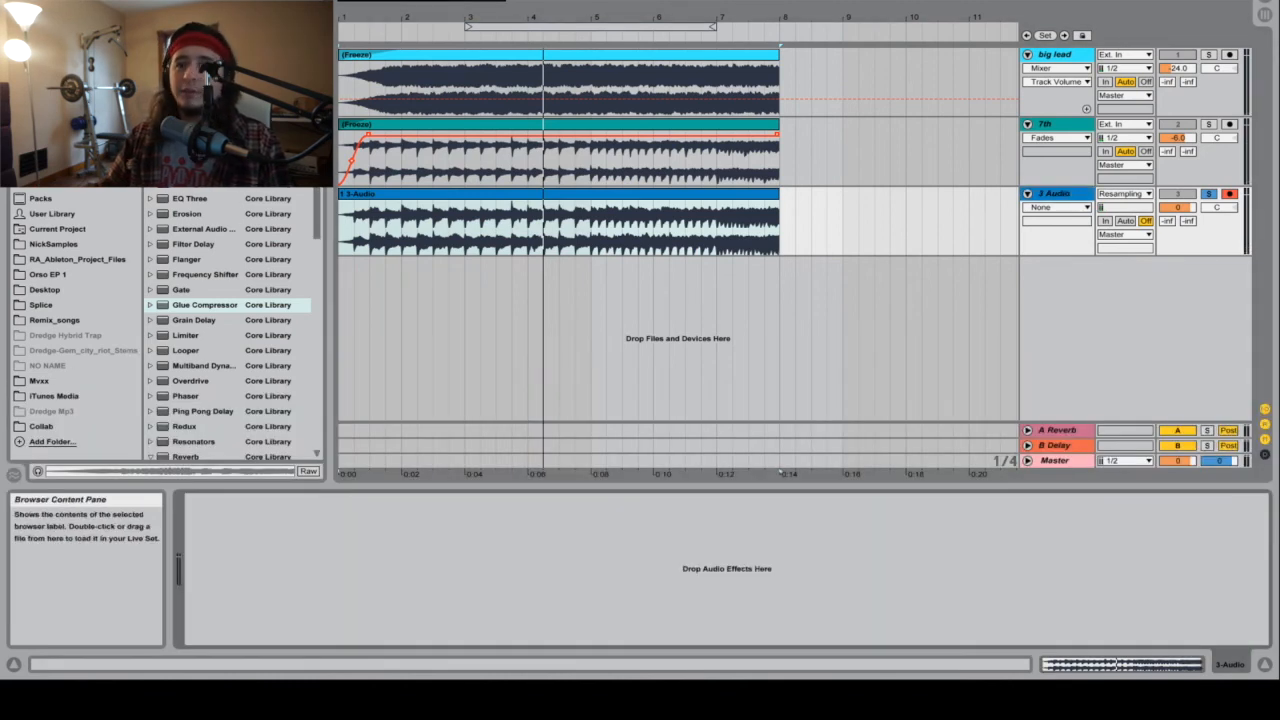
left_click_drag(204, 304, 463, 575)
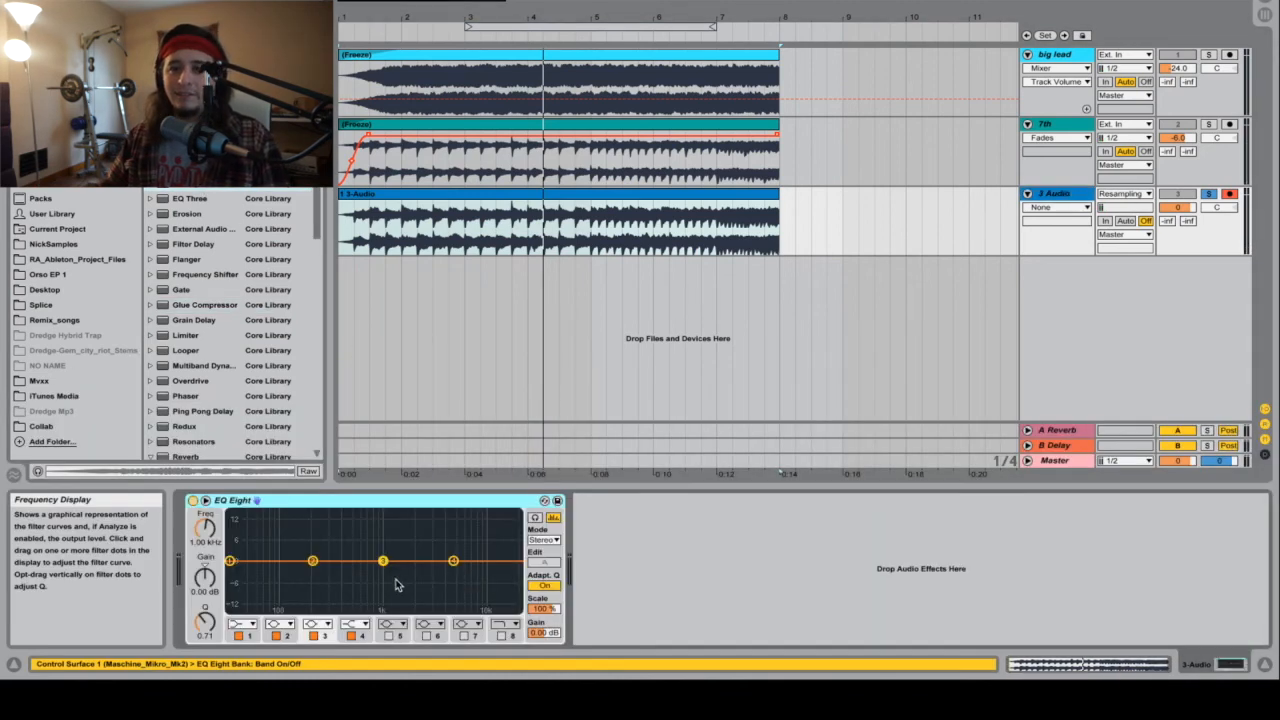
left_click(237, 625)
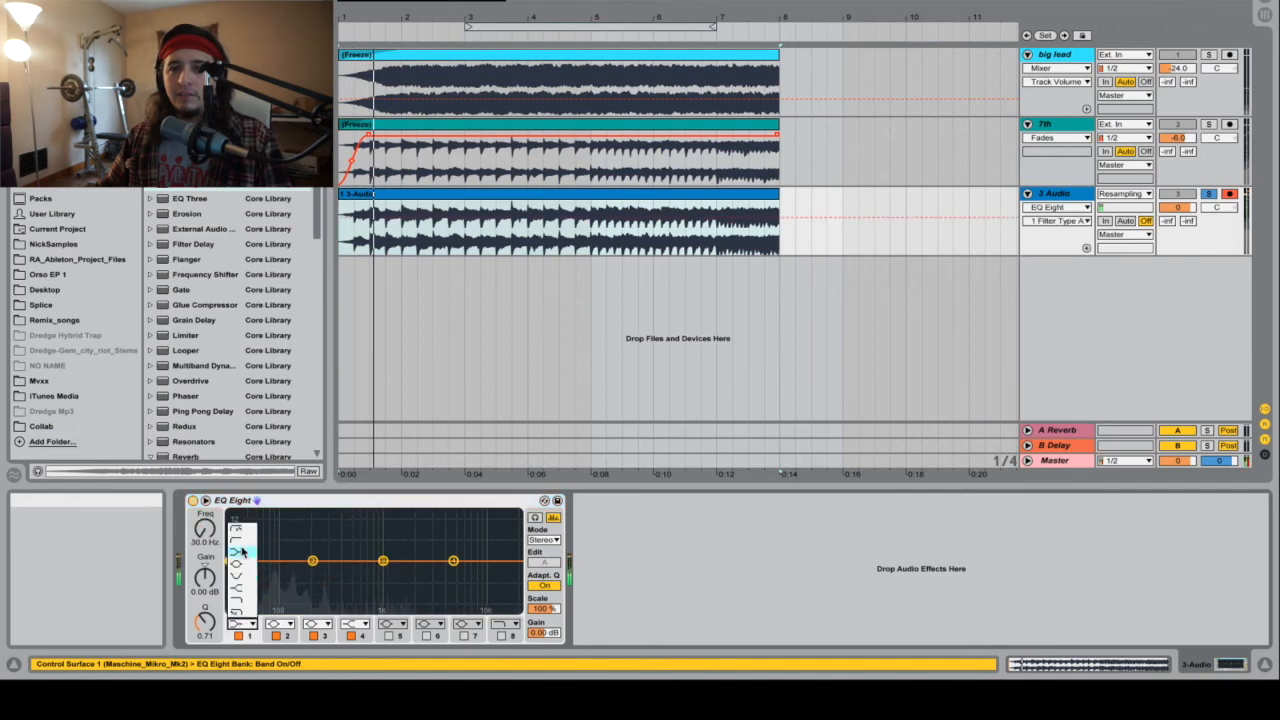
left_click(242, 530)
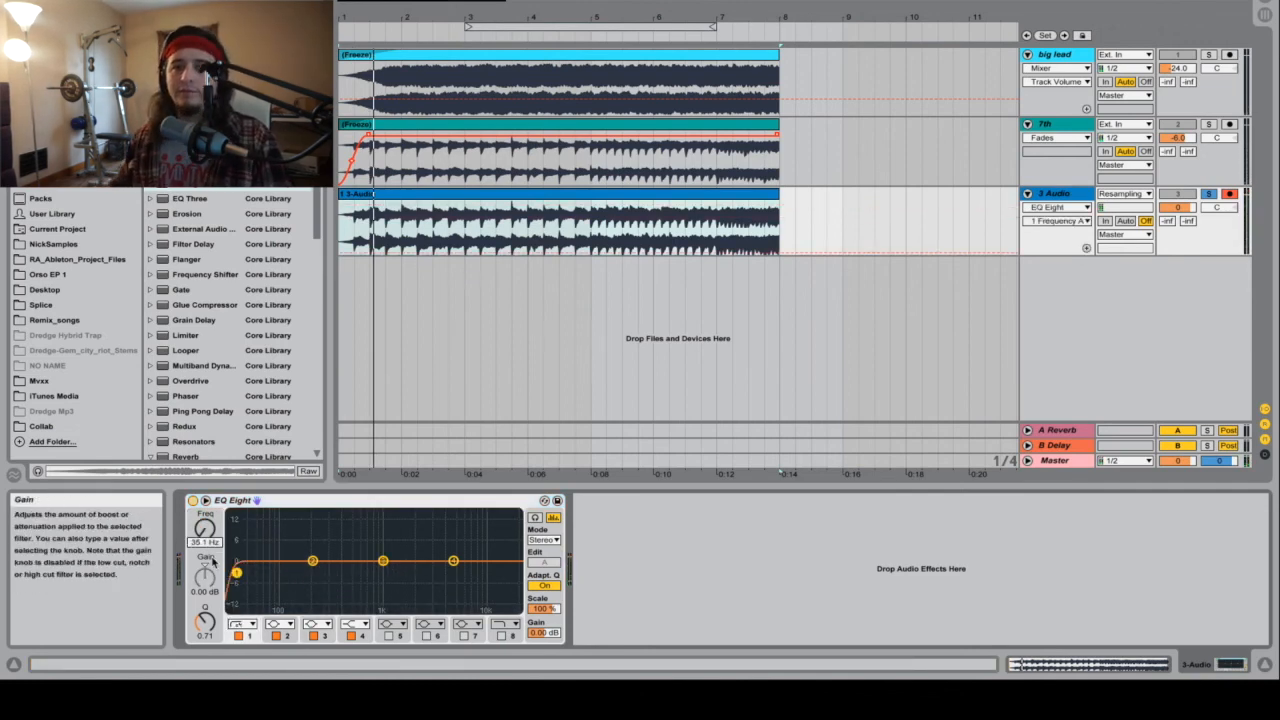
type("50")
key("Return")
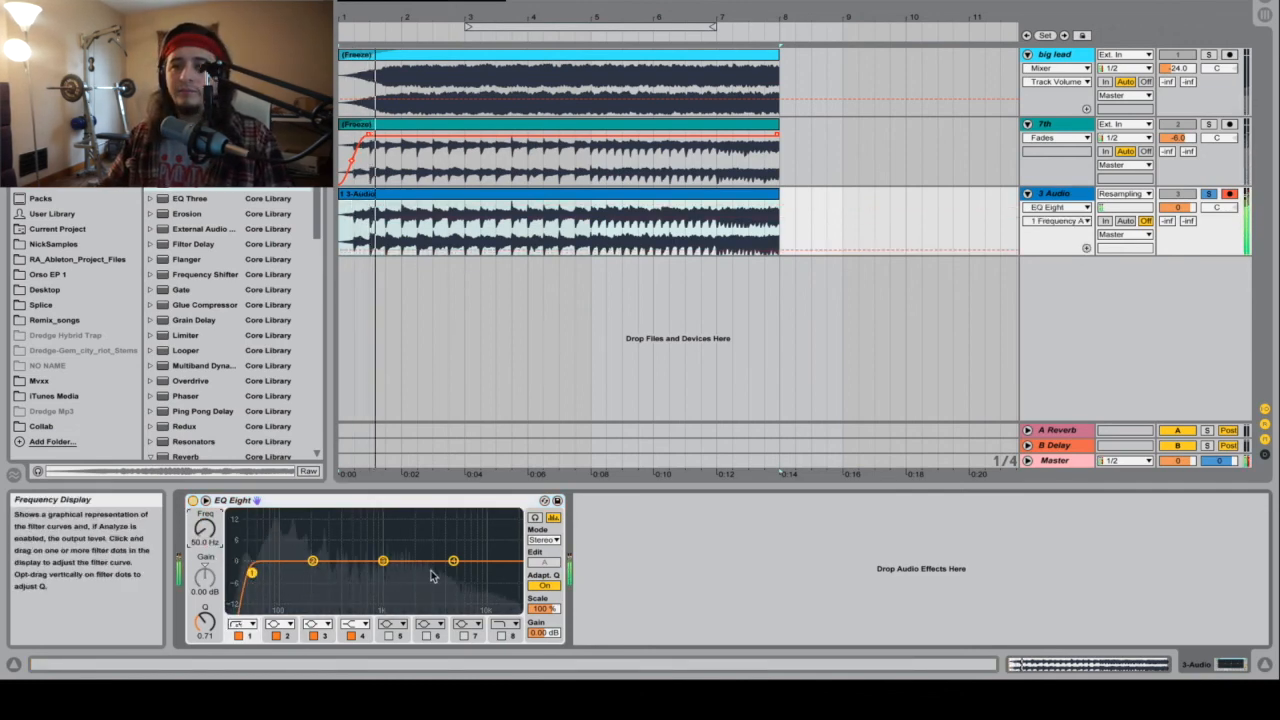
Step: Make EQ band 6 a steep high cut, enable it, and set its frequency to 15 kHz
left_click(433, 625)
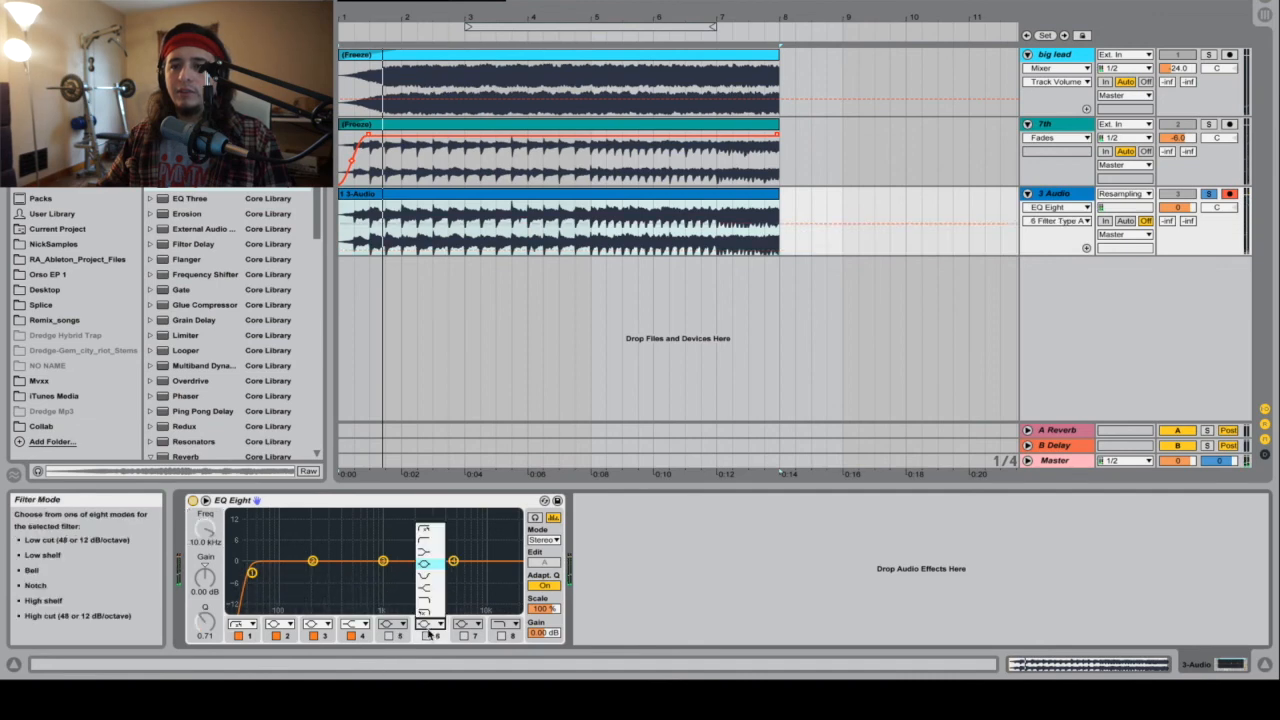
left_click(424, 612)
left_click(427, 636)
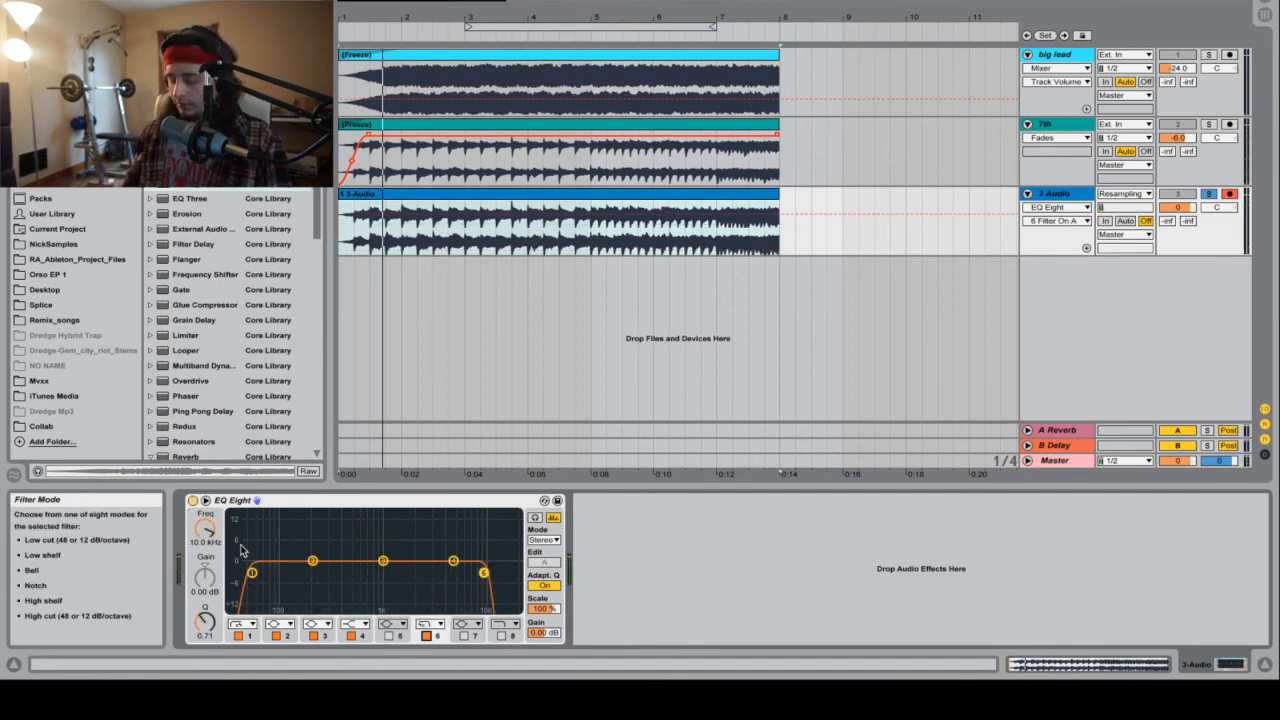
left_click_drag(201, 538, 199, 549)
type("15000")
key("Return")
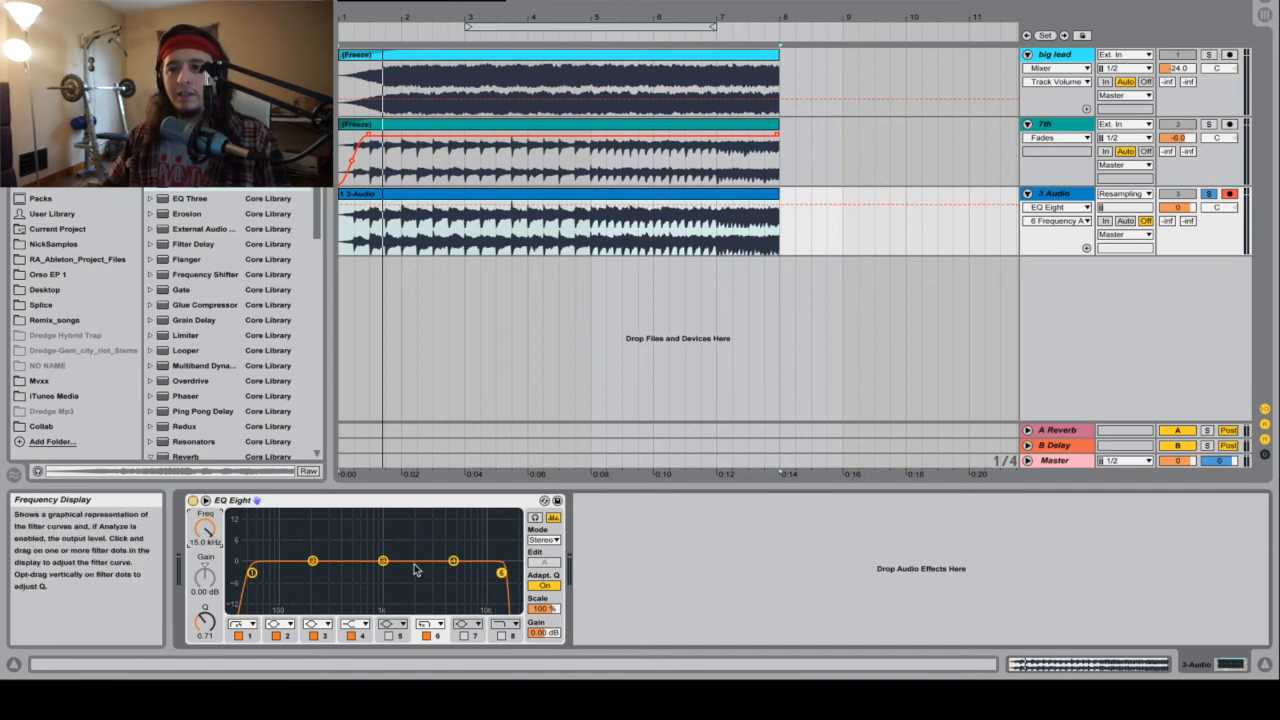
Step: Scoop EQ band 3 deeply just below 1 kHz and make band 4 a bell boosting about 1.1 dB at 4.25 kHz
left_click_drag(385, 568, 376, 608)
left_click_drag(454, 562, 456, 563)
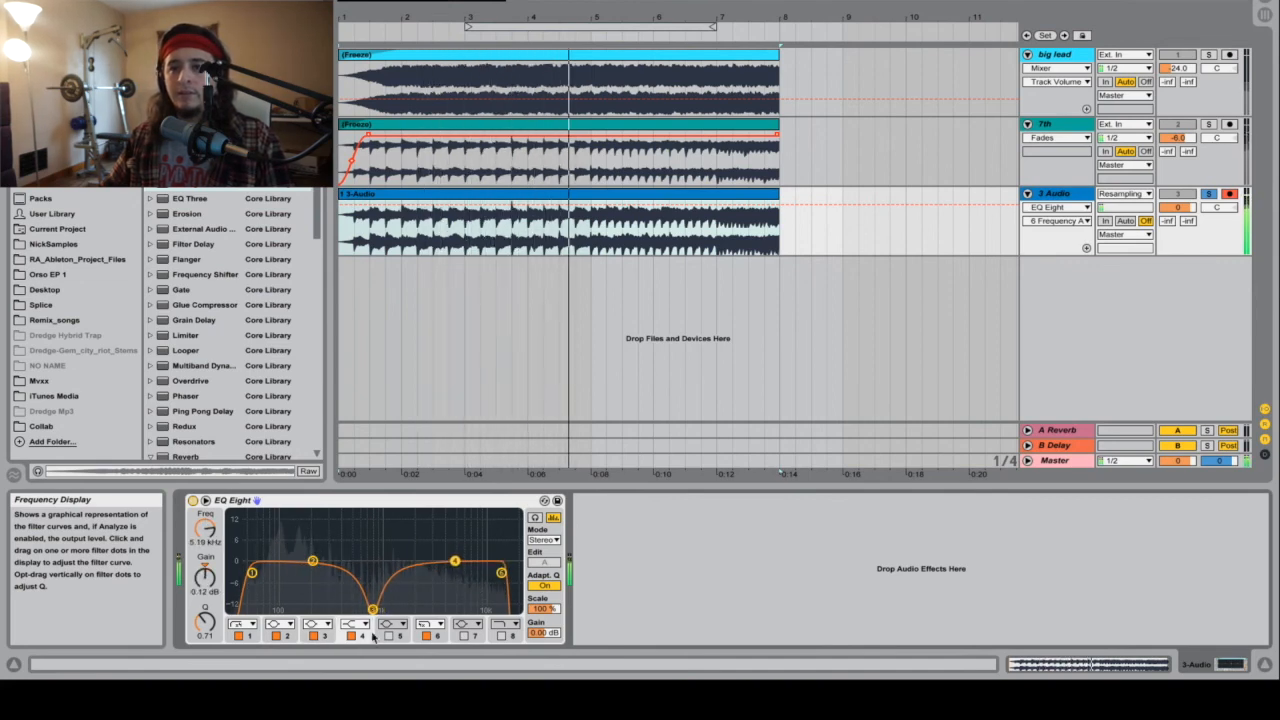
left_click(357, 625)
left_click(356, 567)
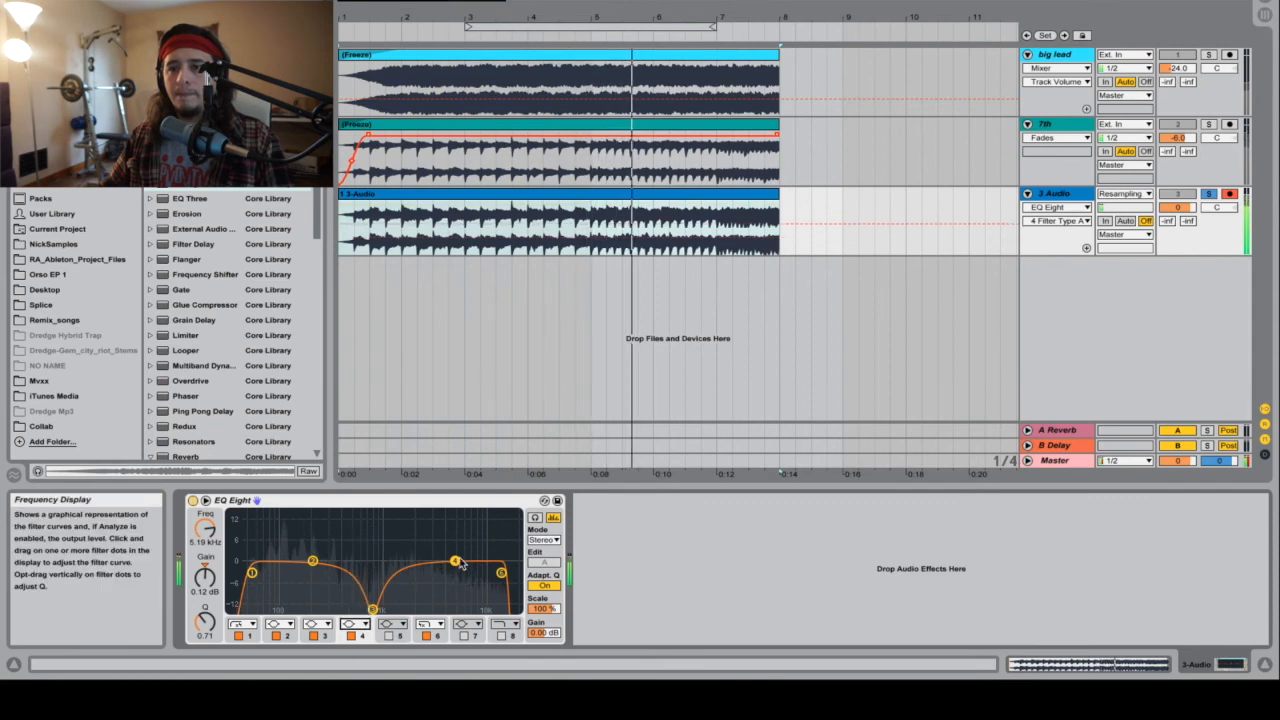
mouse_move(455, 563)
left_mouse_down()
mouse_move(455, 546)
mouse_move(446, 558)
left_mouse_up()
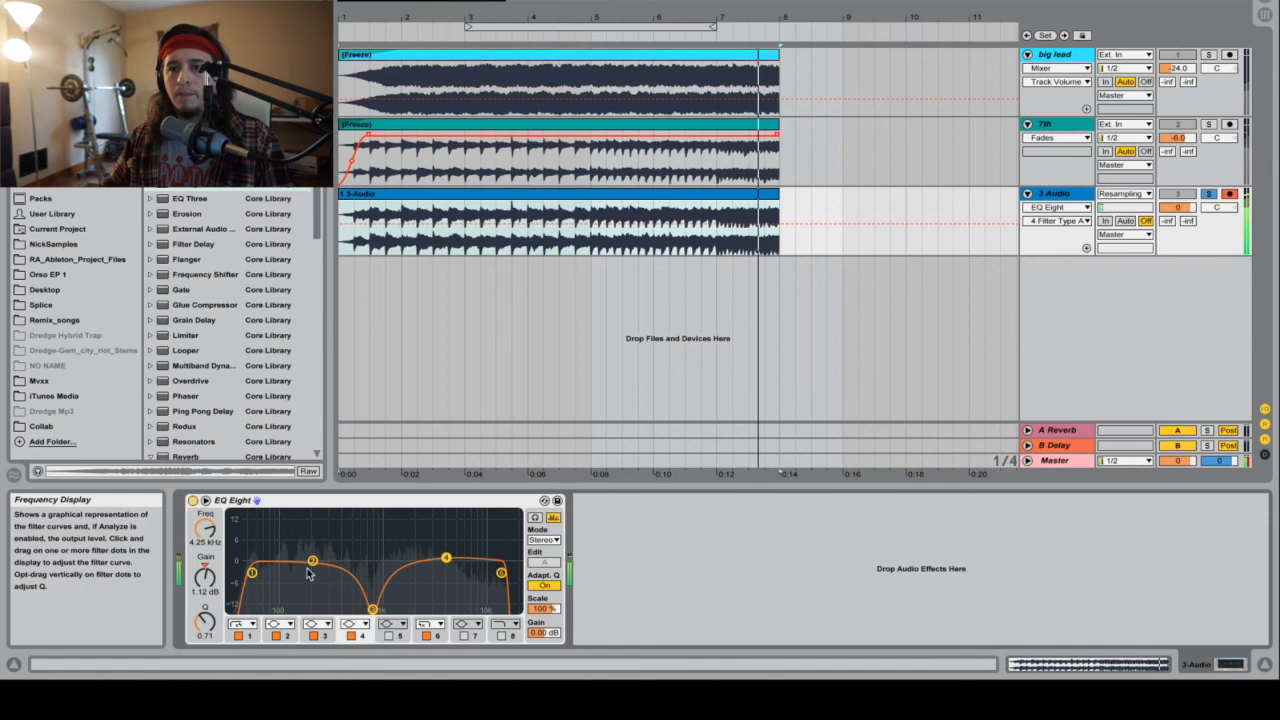
Step: Cut EQ band 2 by about 8 dB near 147 Hz with a Q of about 1, and raise the low cut to about 69.5 Hz
left_click_drag(304, 557, 303, 557)
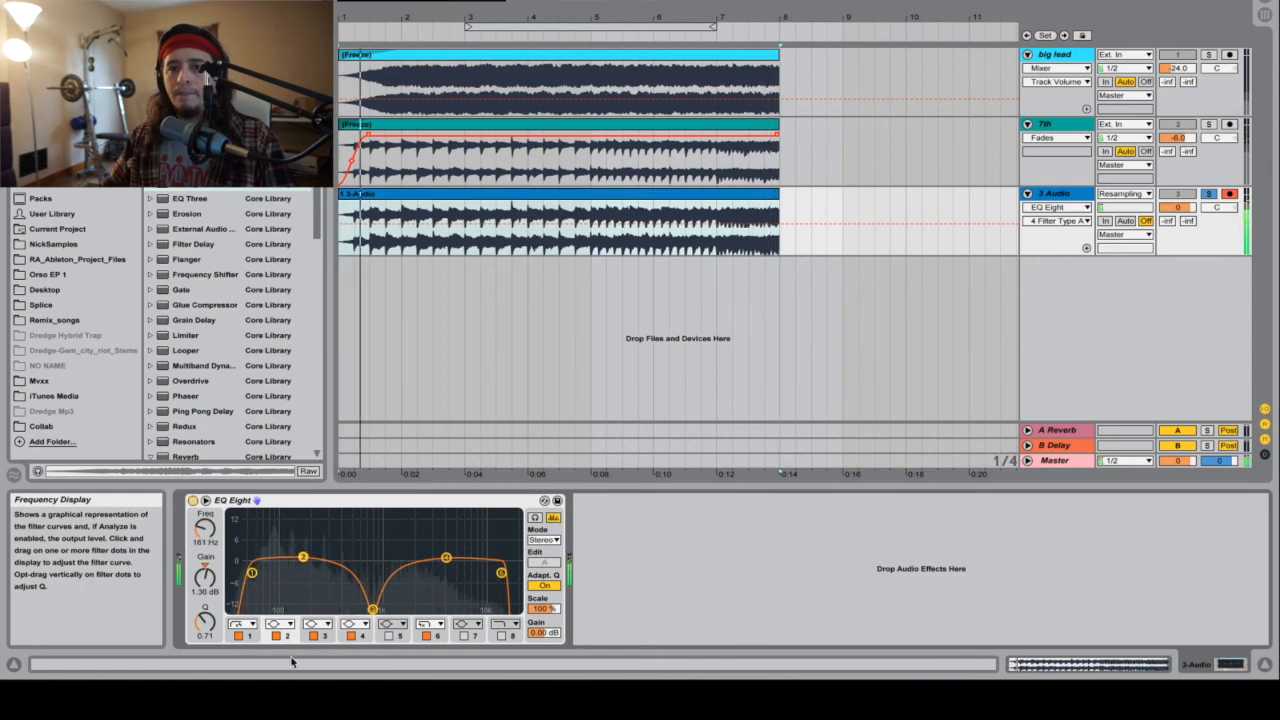
left_click(205, 622)
left_click_drag(205, 622, 205, 588)
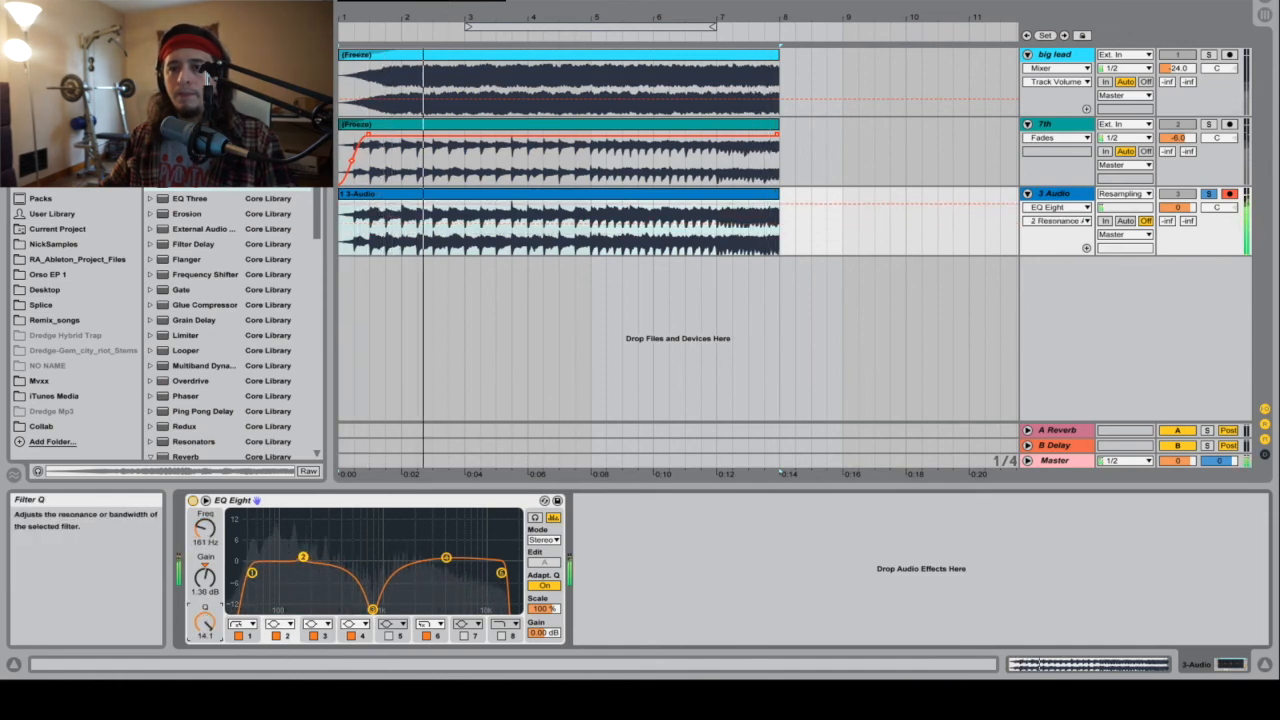
left_click_drag(305, 560, 303, 571)
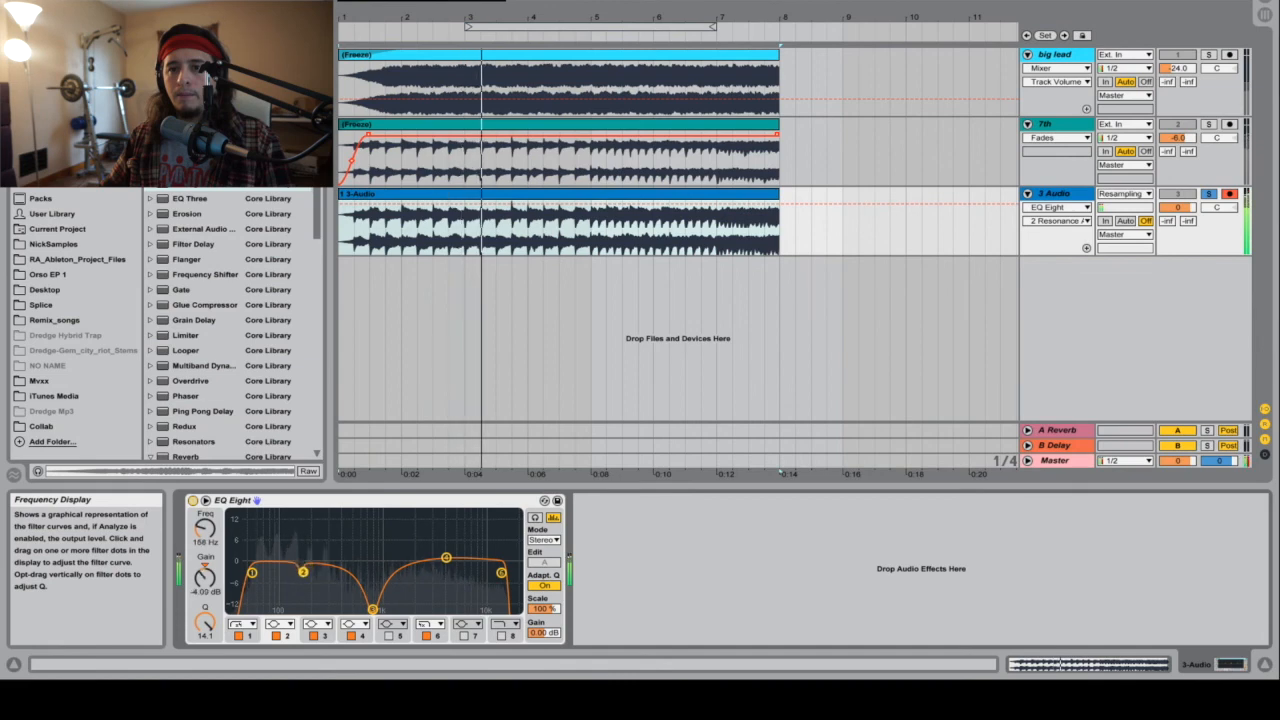
left_click_drag(208, 625, 208, 677)
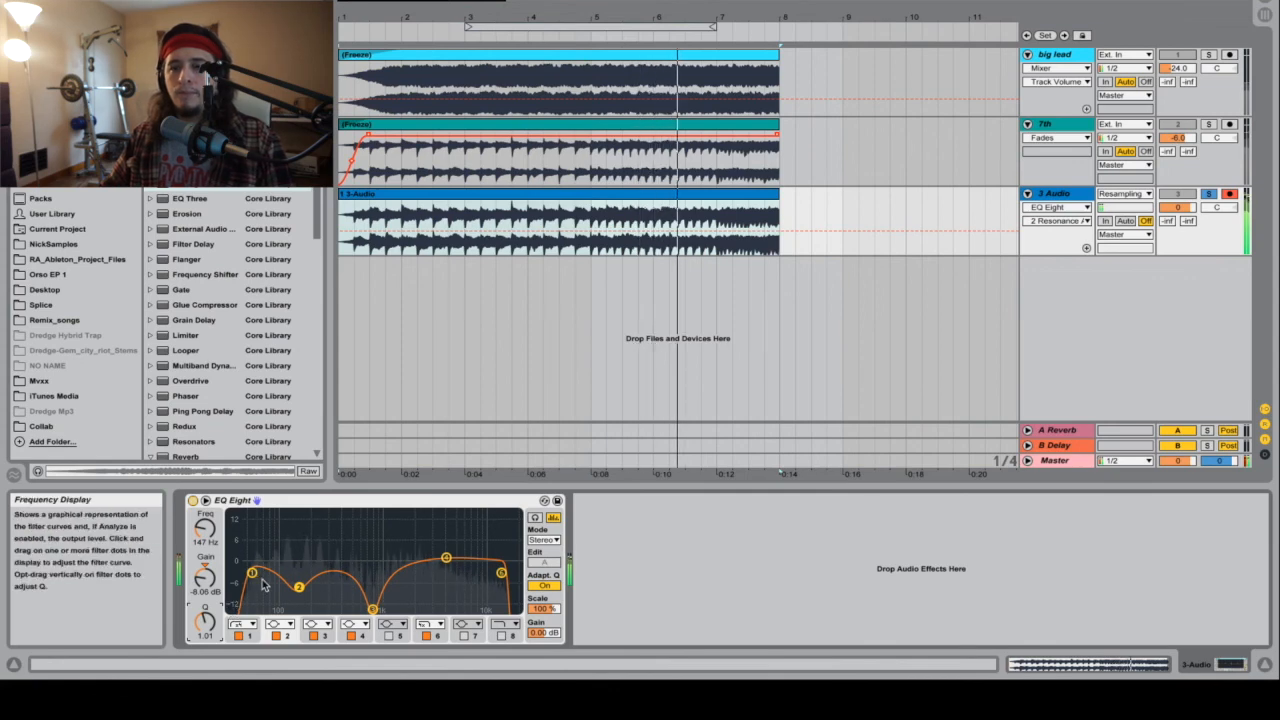
left_click_drag(252, 573, 266, 571)
Step: Add a Reverb after EQ Eight on the 3 Audio track and set its Dry/Wet to 60%
scroll(239, 252, "down", 5)
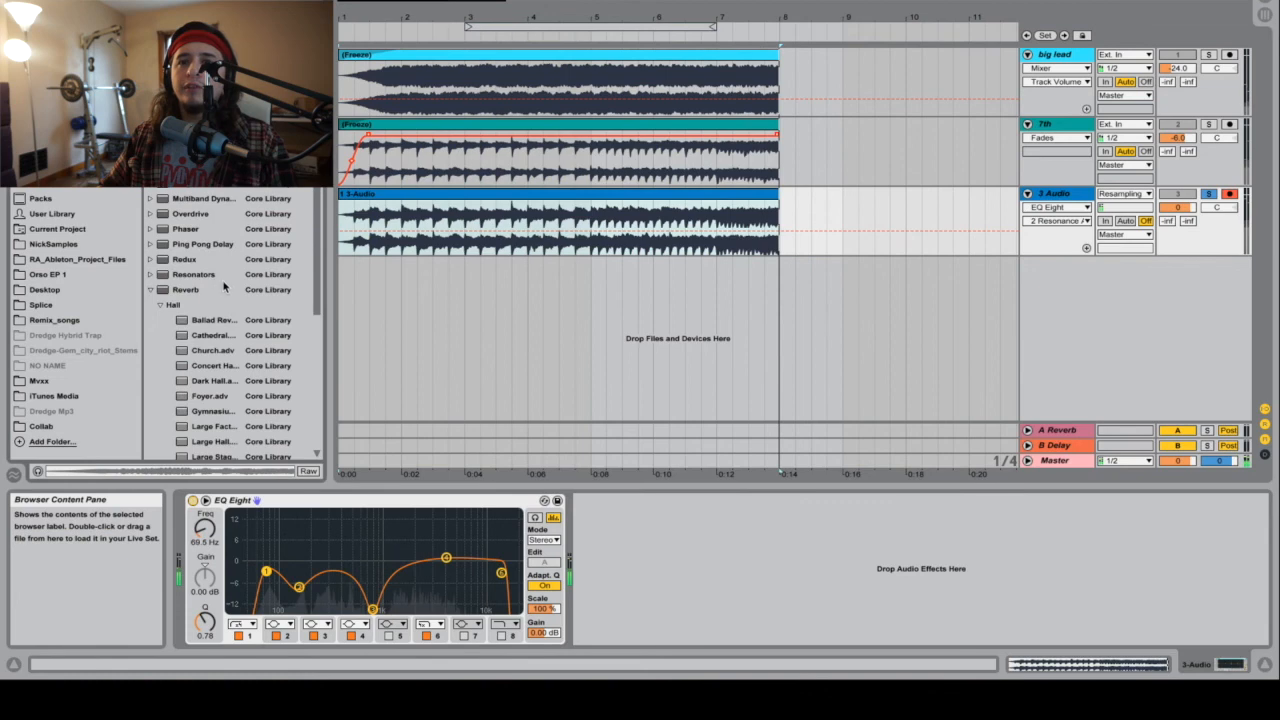
left_click_drag(181, 292, 221, 309)
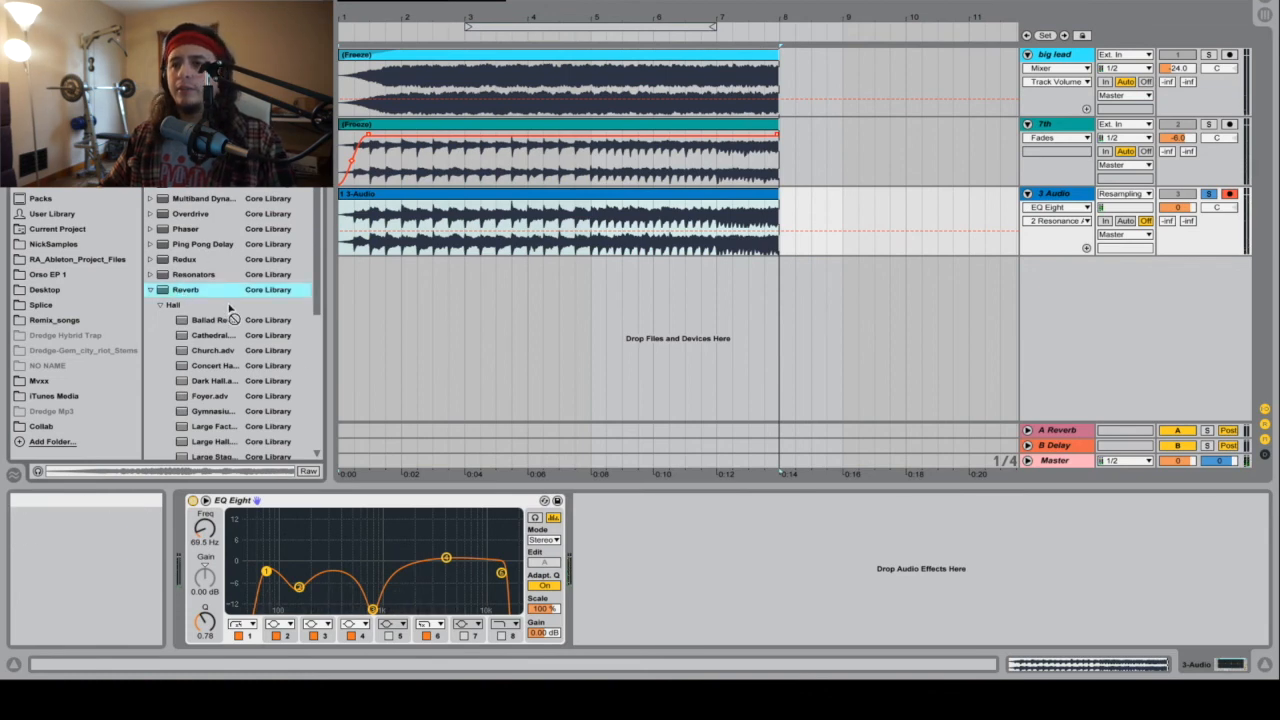
left_click_drag(507, 472, 735, 572)
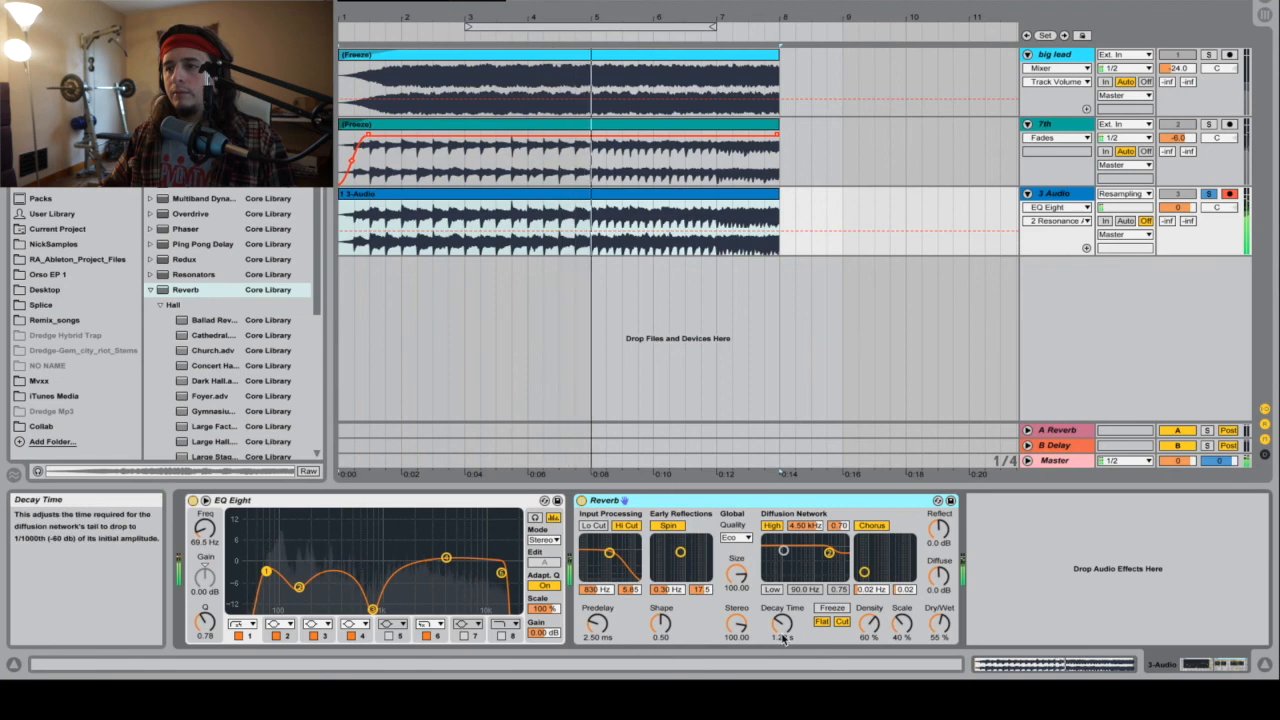
left_click(940, 637)
type("60")
key("Return")
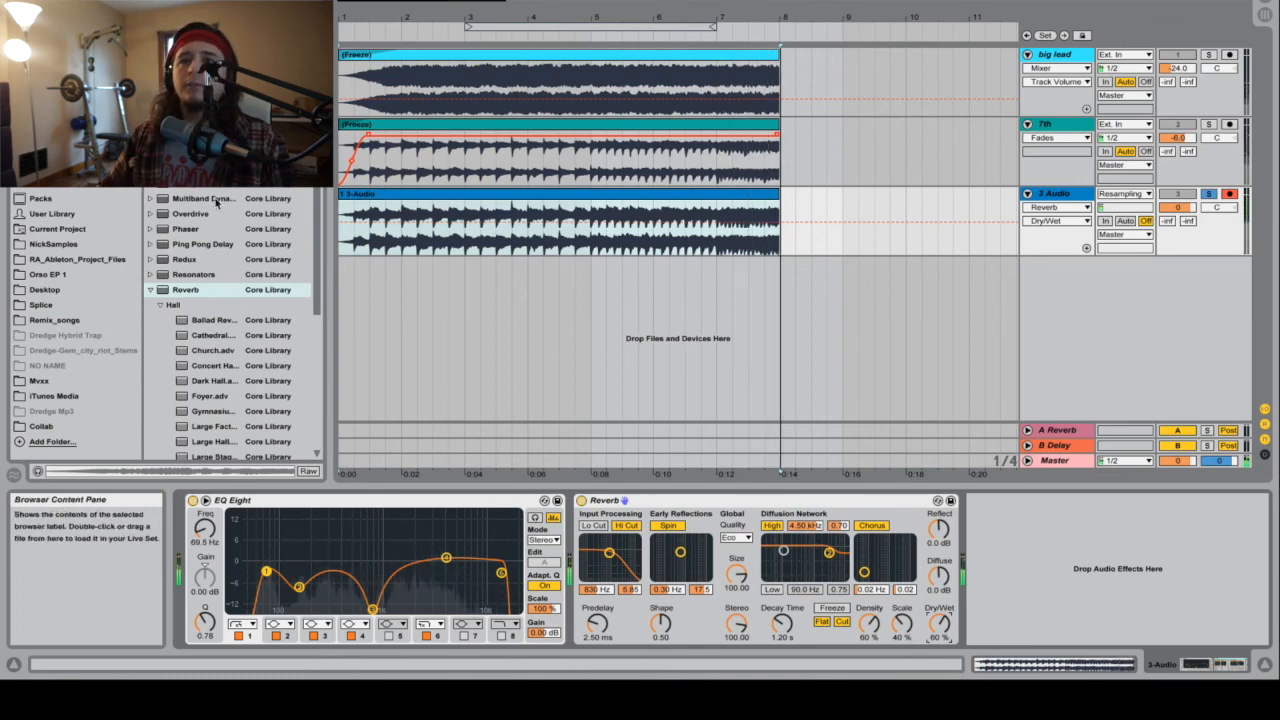
Step: Add a Glue Compressor after the Reverb with Soft clipping on, threshold at about -21.9 dB, and makeup gain at about 9.2 dB
scroll(216, 205, "up", 2)
left_click_drag(210, 213, 1186, 607)
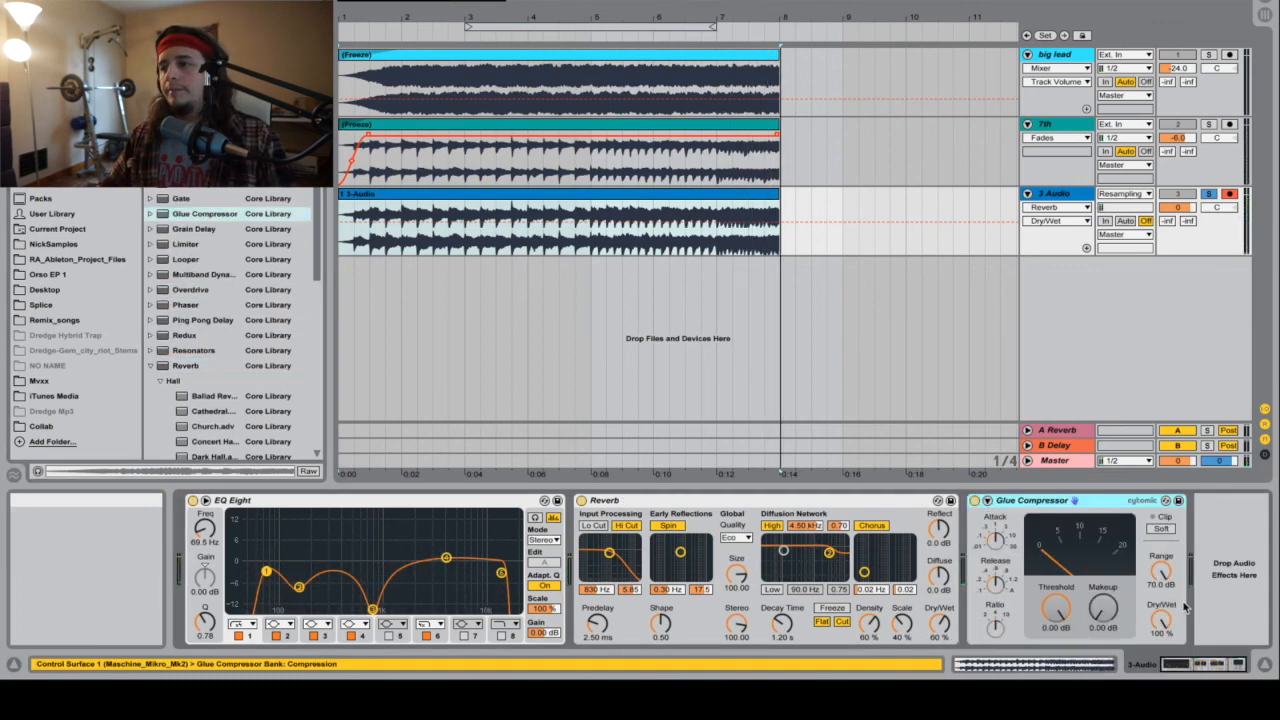
left_click(1161, 529)
key("space")
left_click_drag(1054, 604, 1054, 679)
left_click_drag(1103, 607, 1103, 573)
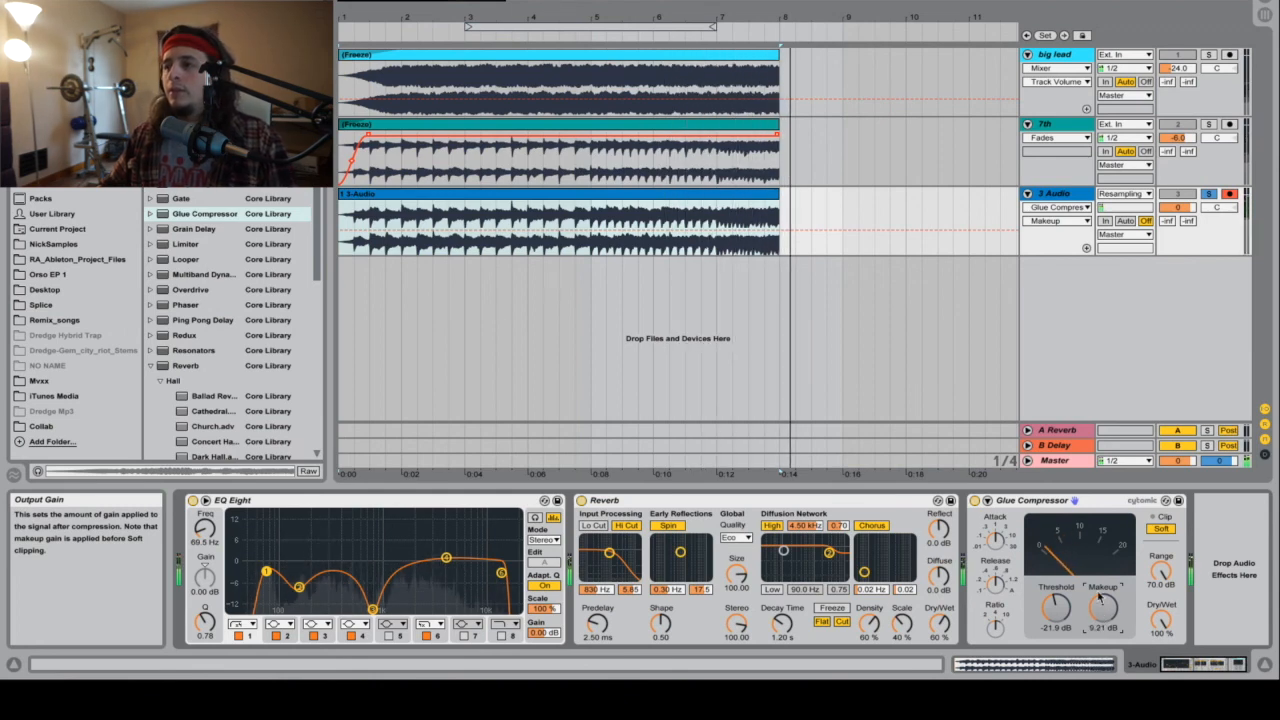
Step: Hide the device view, insert a new audio track with Resampling as its input, and arm it for recording
left_click(1160, 484)
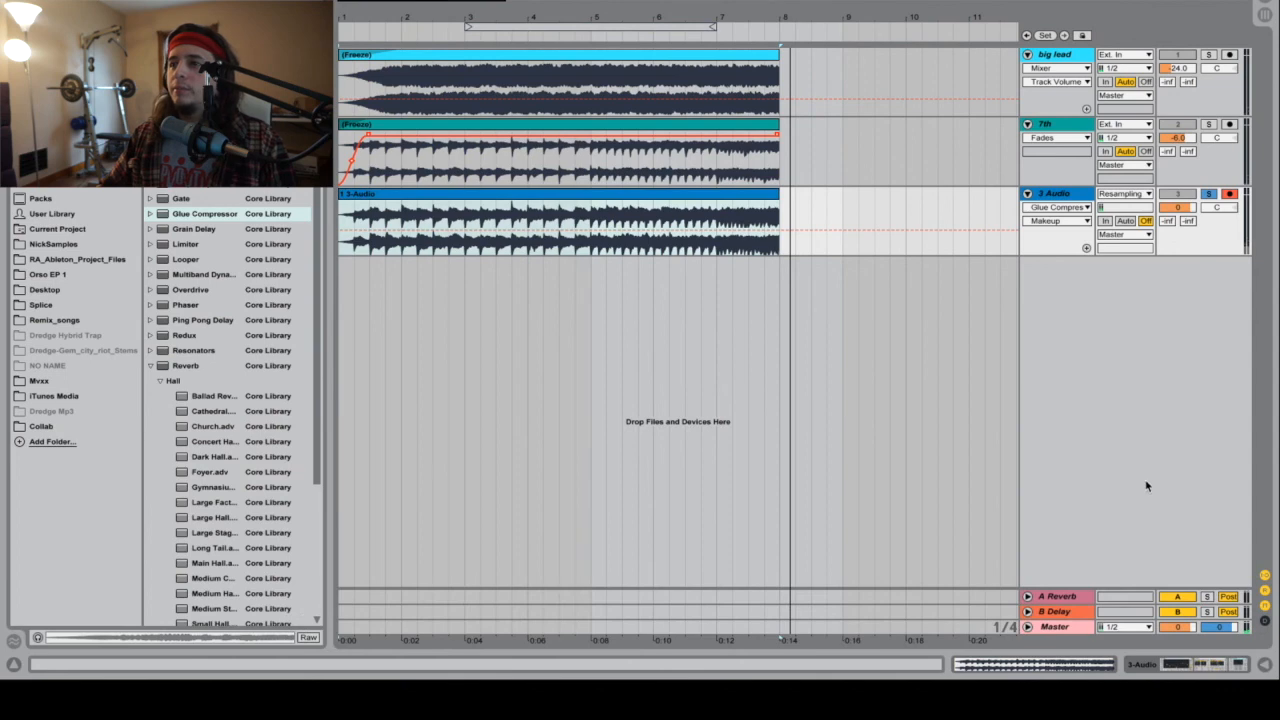
right_click(1077, 307)
left_click(1108, 312)
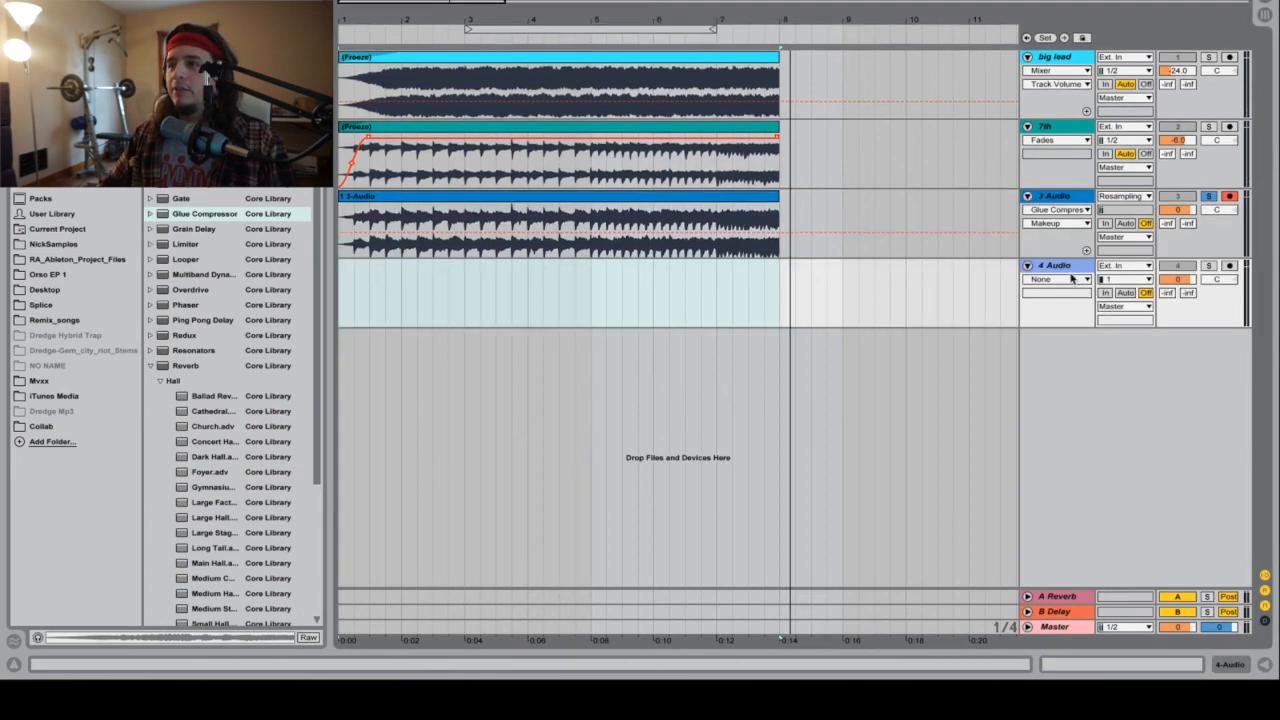
left_click(1146, 268)
left_click(1137, 306)
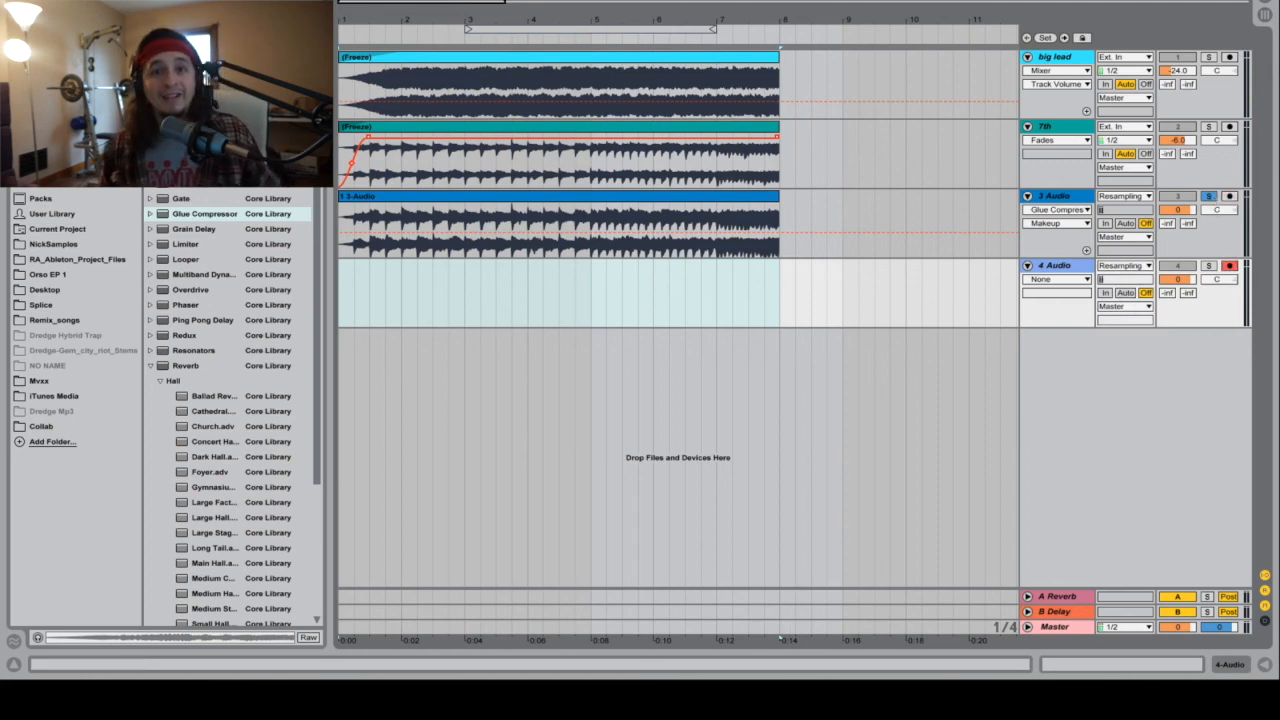
Step: Record the processed riser onto the 4 Audio track and trim the new clip's end to bar 8
key("F9")
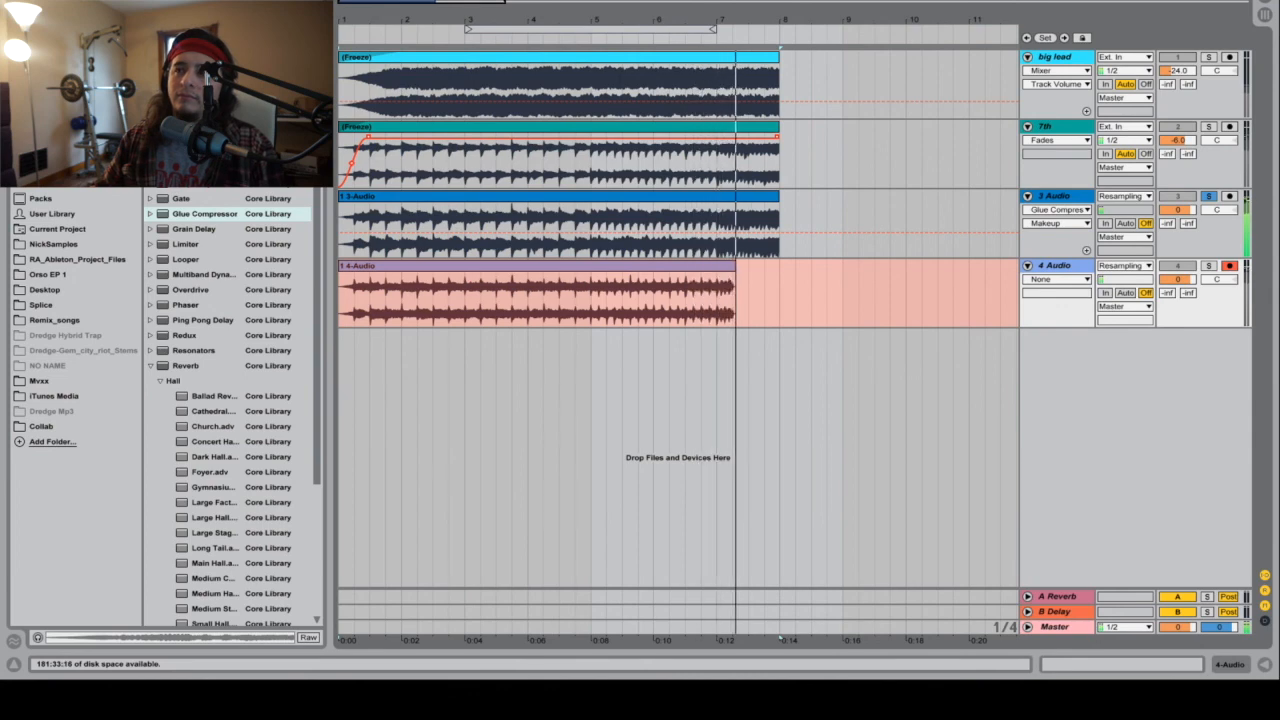
key("space")
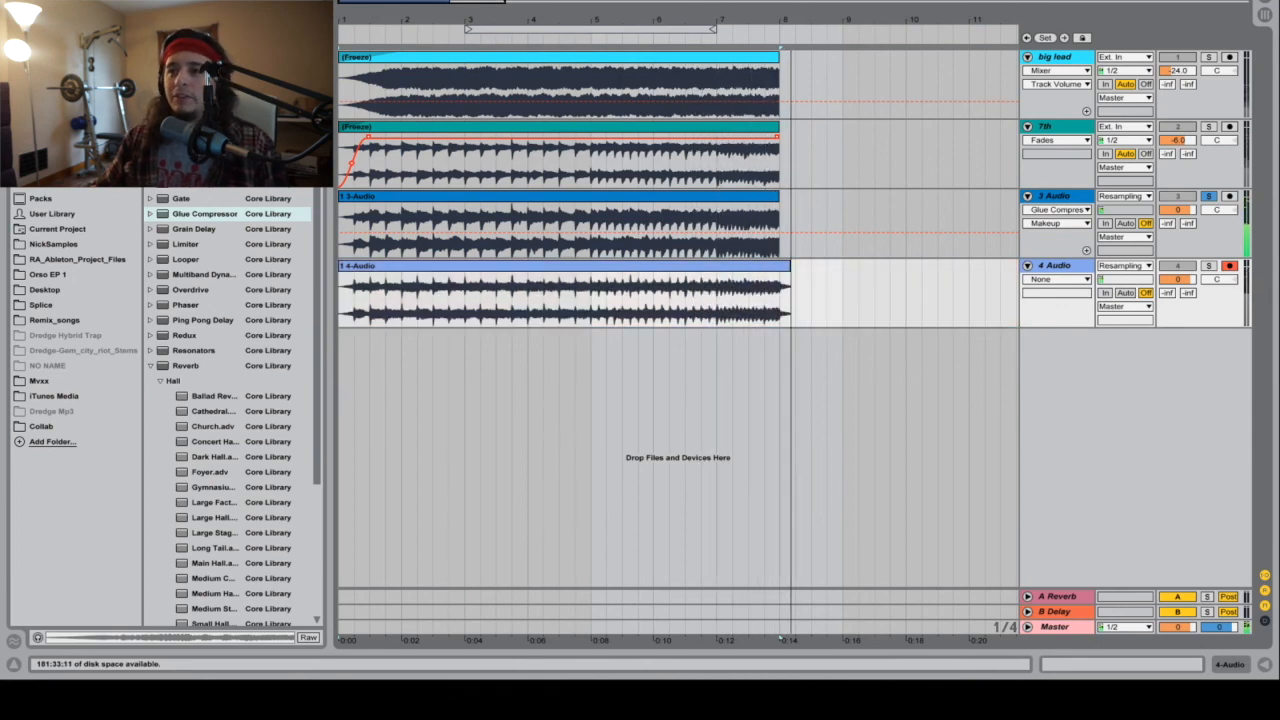
left_click(778, 280)
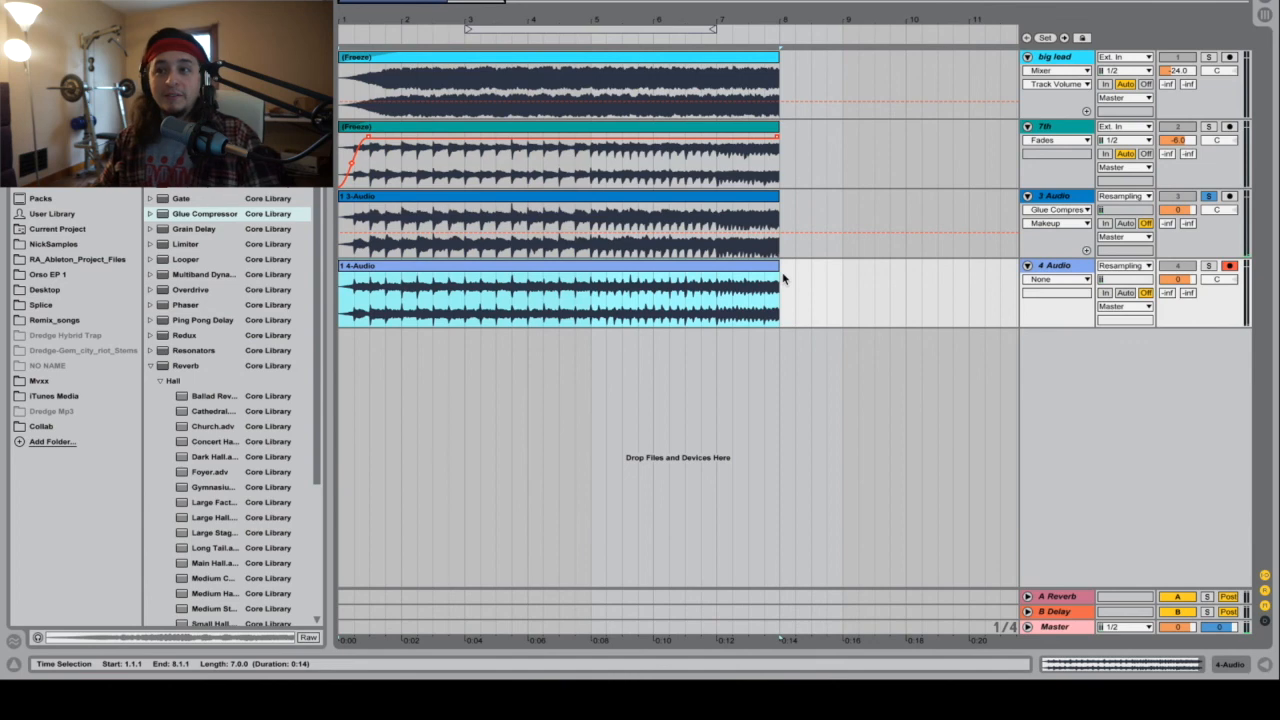